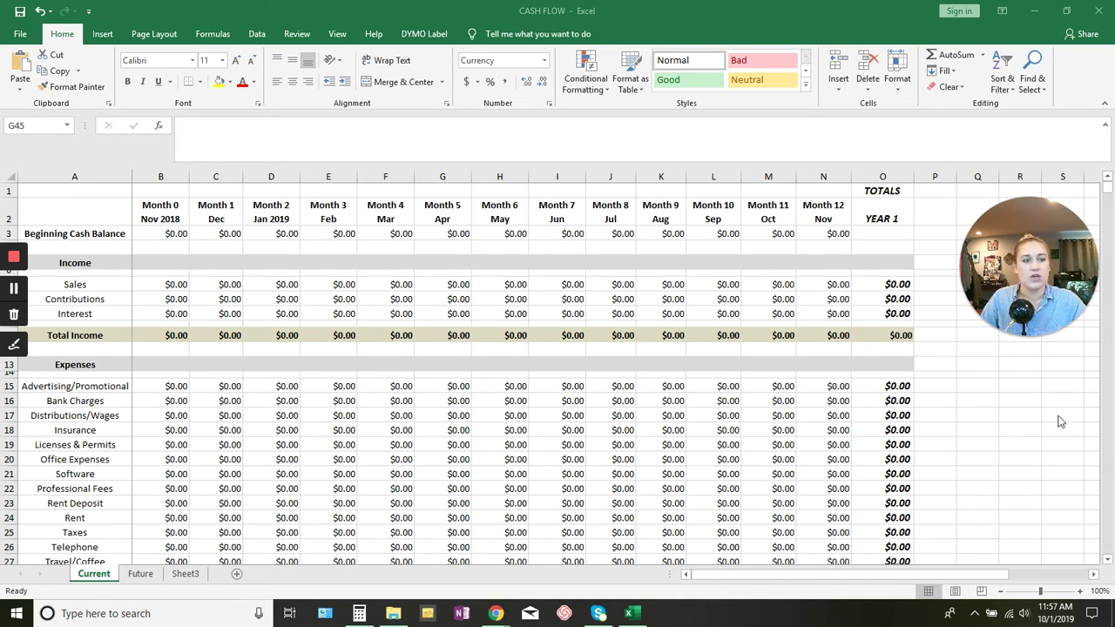
# Review the month column headers from Month 0 (Nov 2018) through Month 12 (Nov).
pyautogui.click(182, 210)
pyautogui.click(228, 212)
pyautogui.click(283, 213)
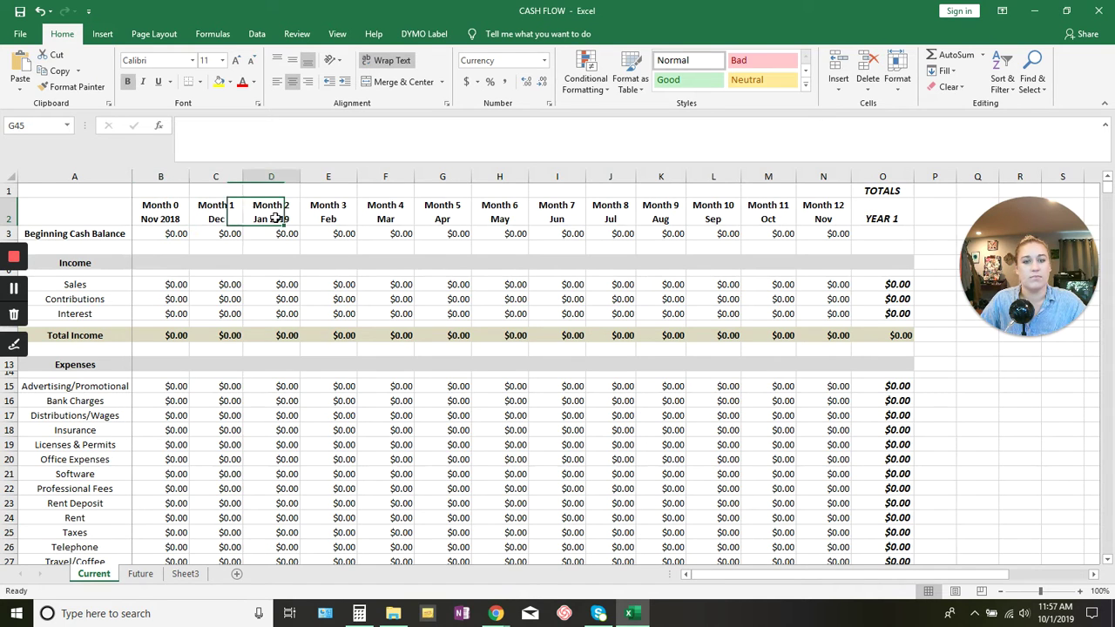
pyautogui.click(339, 215)
pyautogui.click(388, 216)
pyautogui.click(448, 216)
pyautogui.click(508, 216)
pyautogui.click(566, 213)
pyautogui.click(615, 215)
pyautogui.click(667, 216)
pyautogui.click(716, 217)
pyautogui.click(770, 218)
pyautogui.click(821, 220)
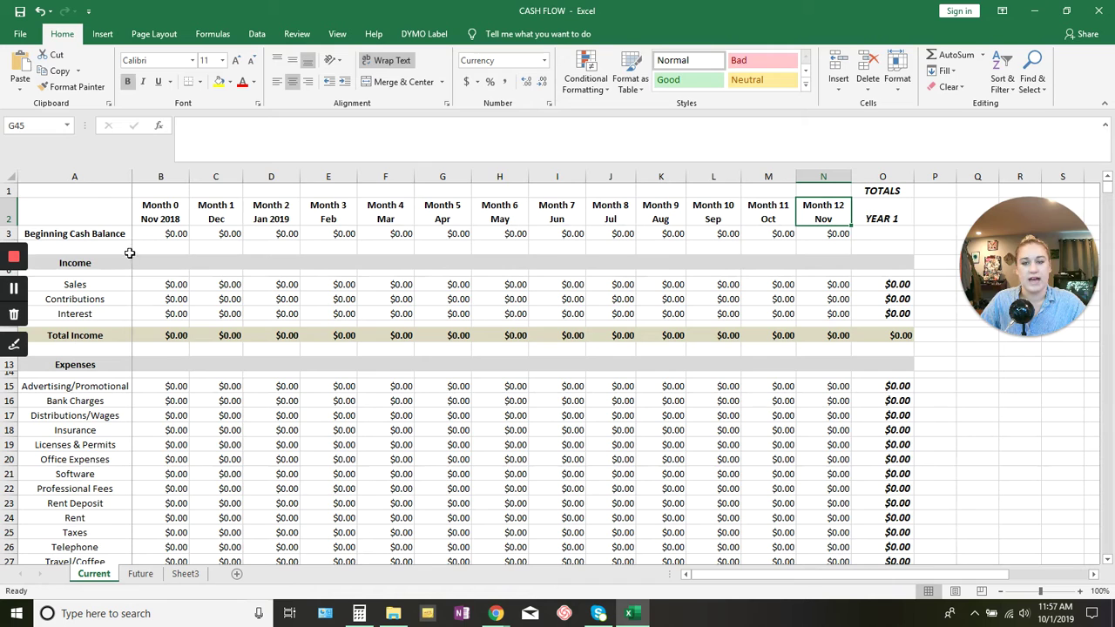
# Review the Sales, Contributions and Interest categories in the Income section.
pyautogui.click(102, 284)
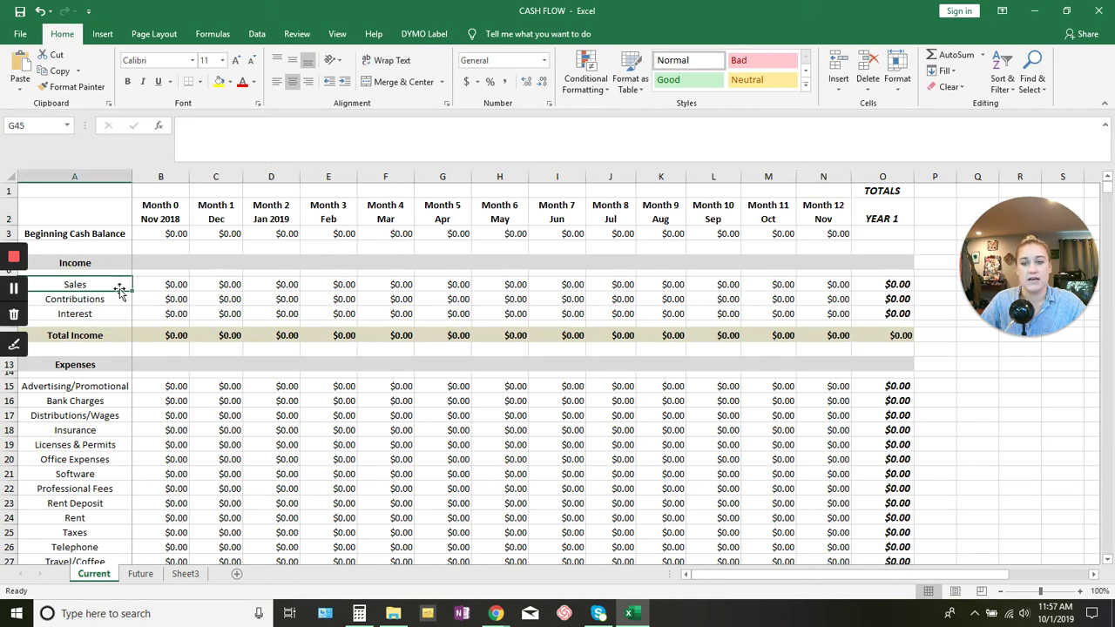
pyautogui.click(120, 300)
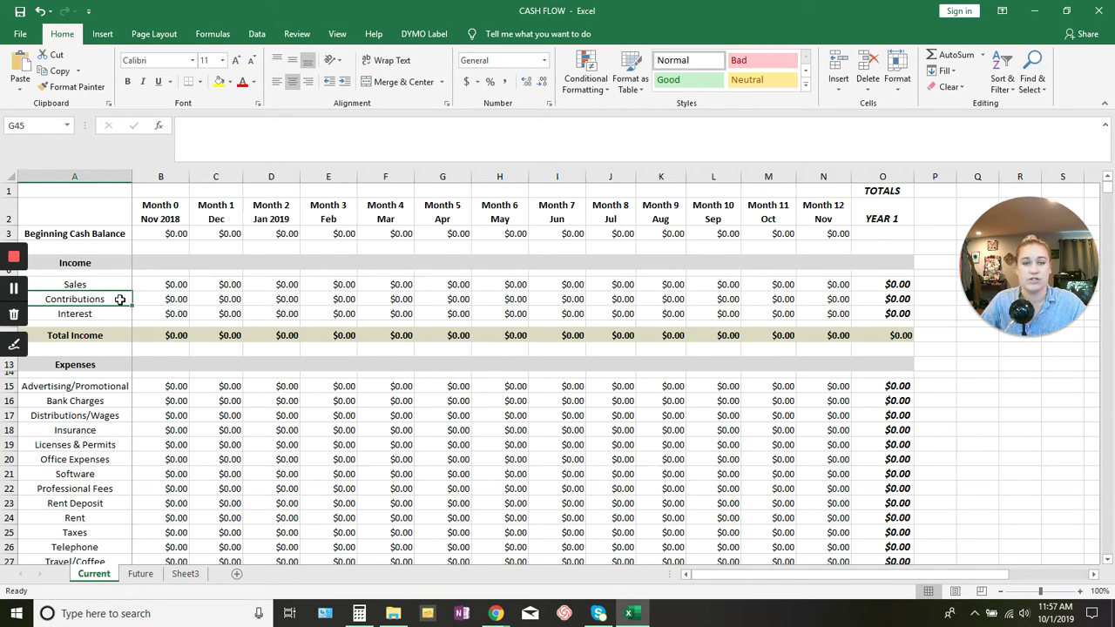
pyautogui.click(115, 314)
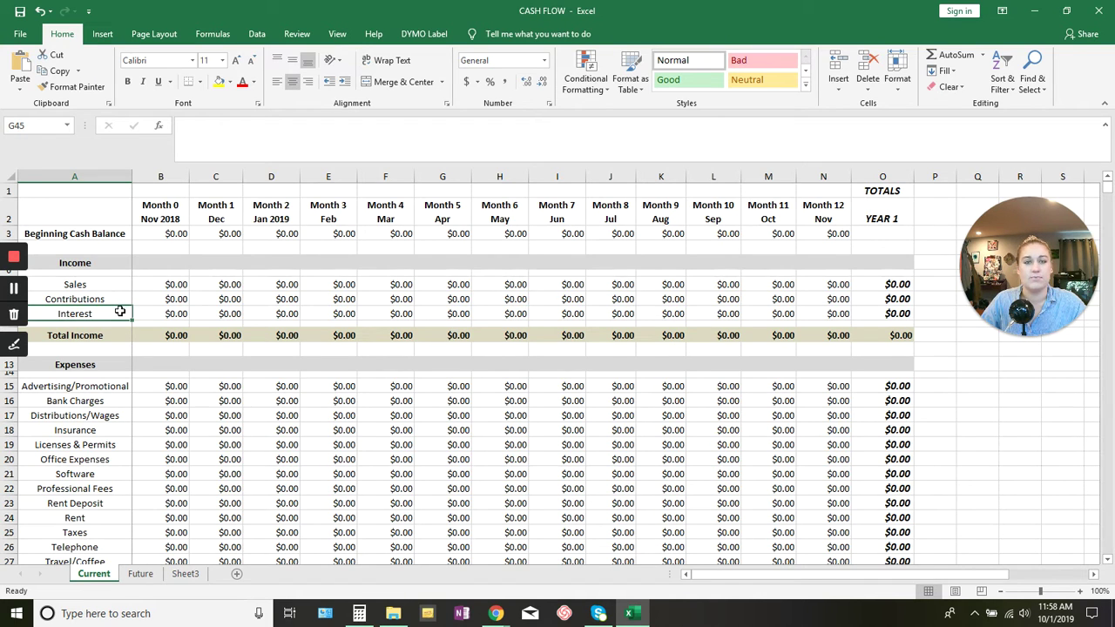
pyautogui.scroll(-3, 120, 311)
pyautogui.scroll(3, 122, 310)
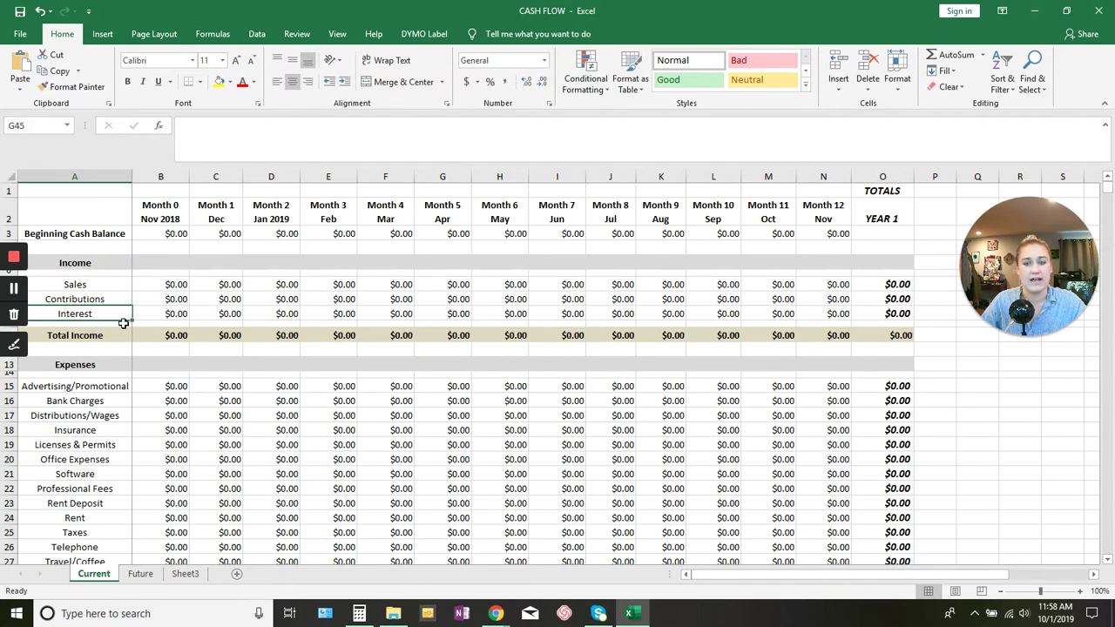
# Review each category in the Expenses section, from Advertising/Promotional down to Misc.
pyautogui.click(115, 386)
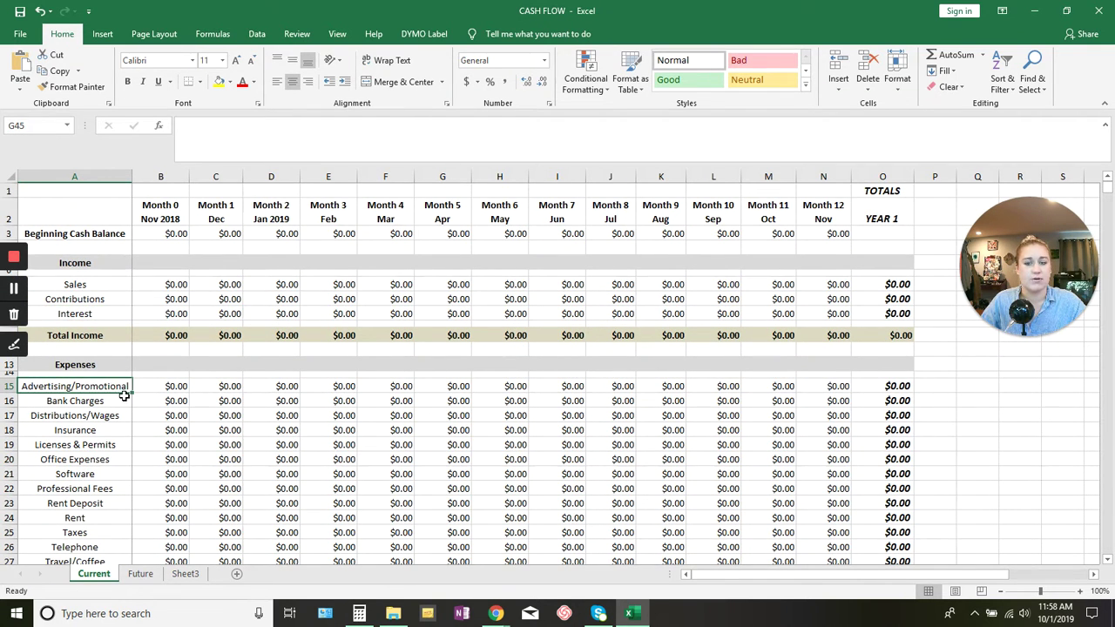
pyautogui.click(125, 400)
pyautogui.click(126, 416)
pyautogui.click(123, 430)
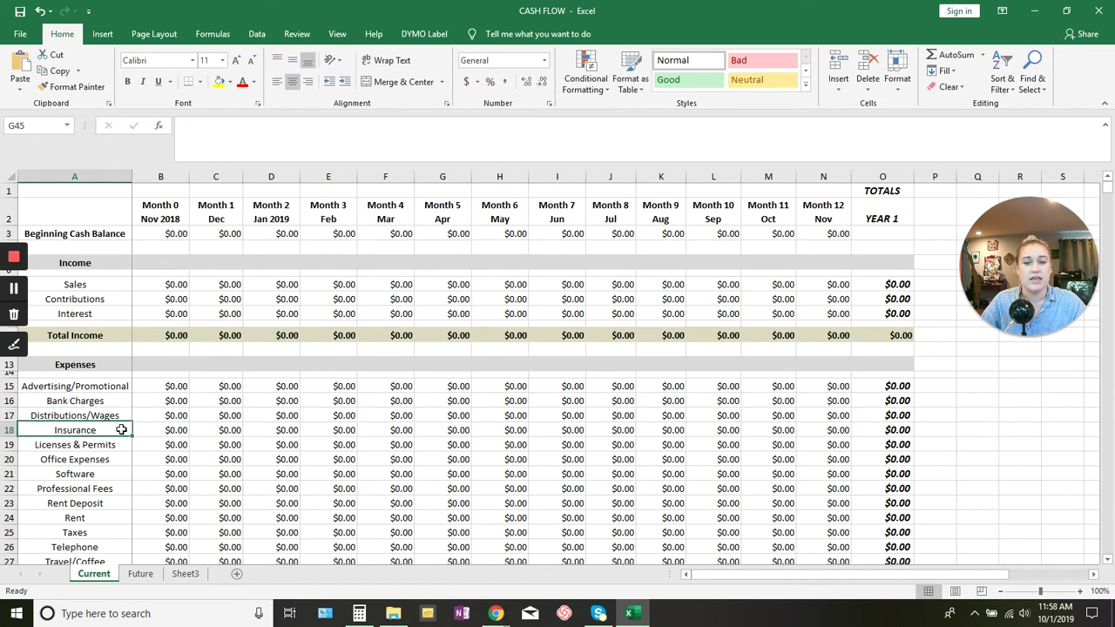
pyautogui.click(126, 445)
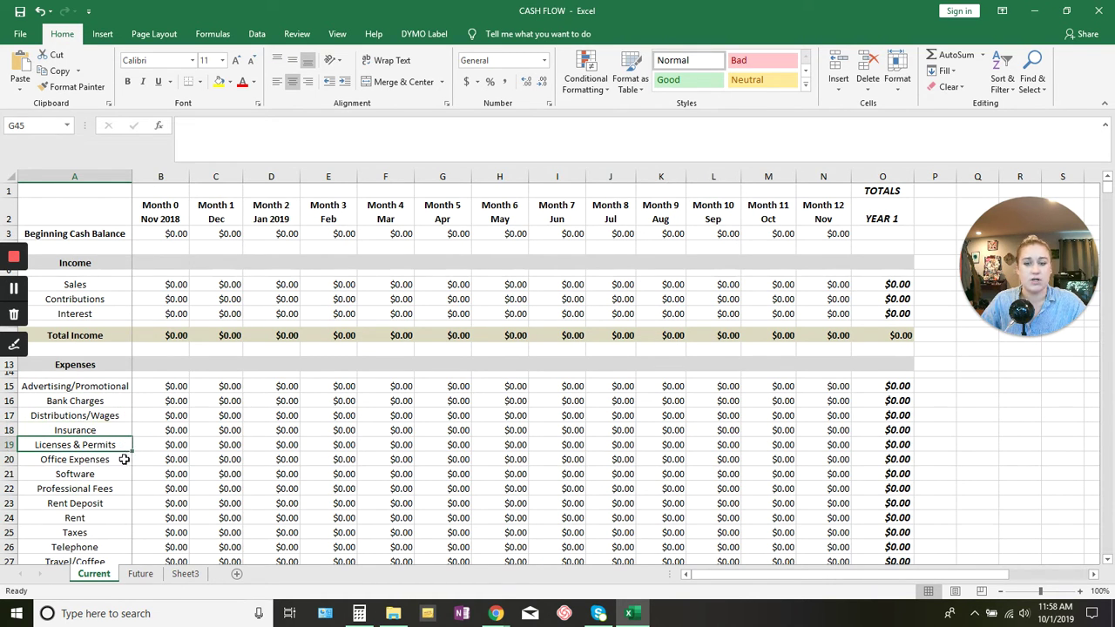
pyautogui.click(123, 460)
pyautogui.click(114, 474)
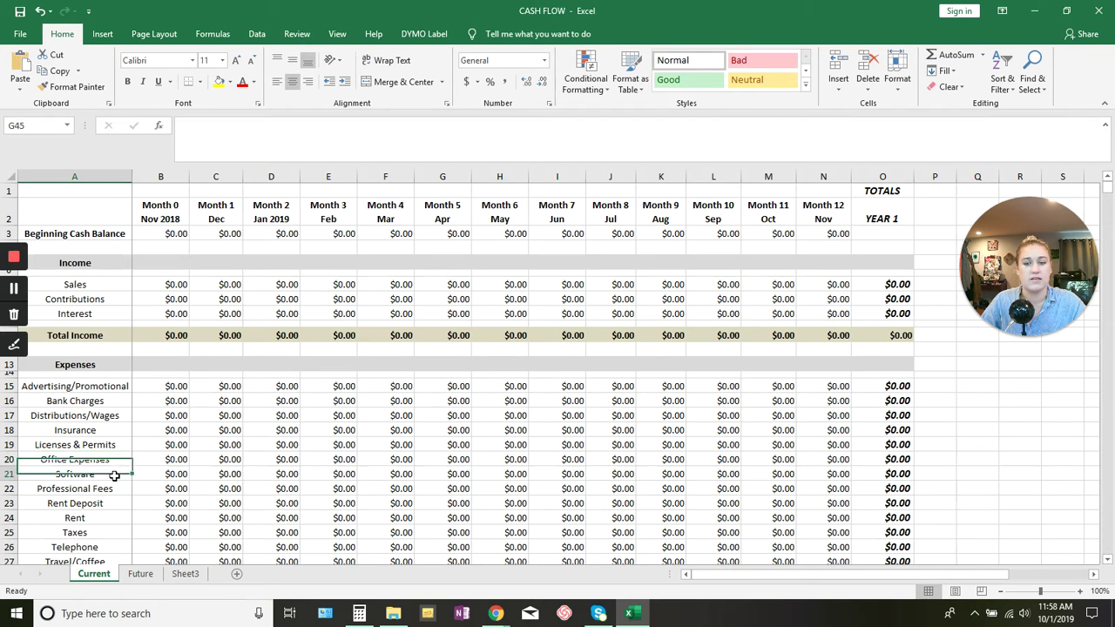
pyautogui.click(122, 488)
pyautogui.scroll(-1, 121, 488)
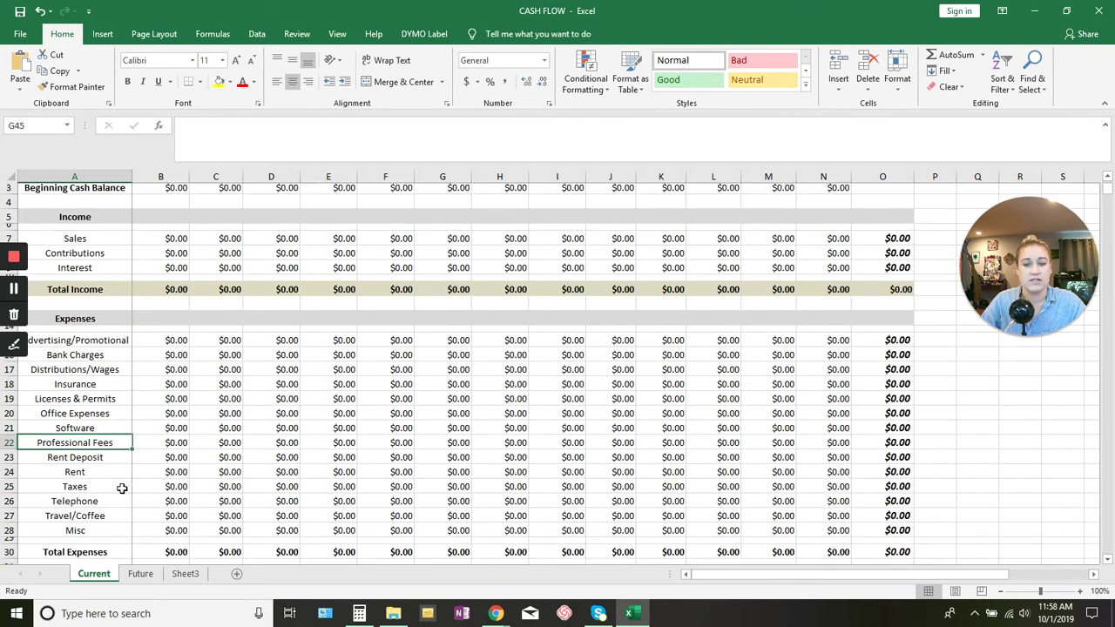
pyautogui.click(116, 454)
pyautogui.click(116, 461)
pyautogui.click(114, 475)
pyautogui.click(113, 492)
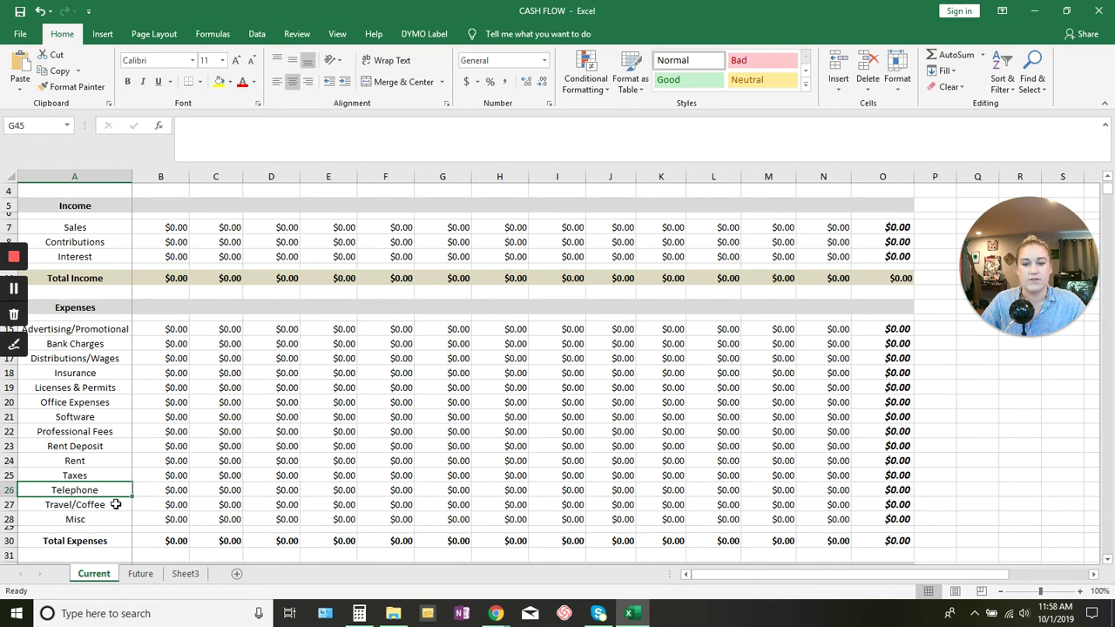
pyautogui.click(115, 504)
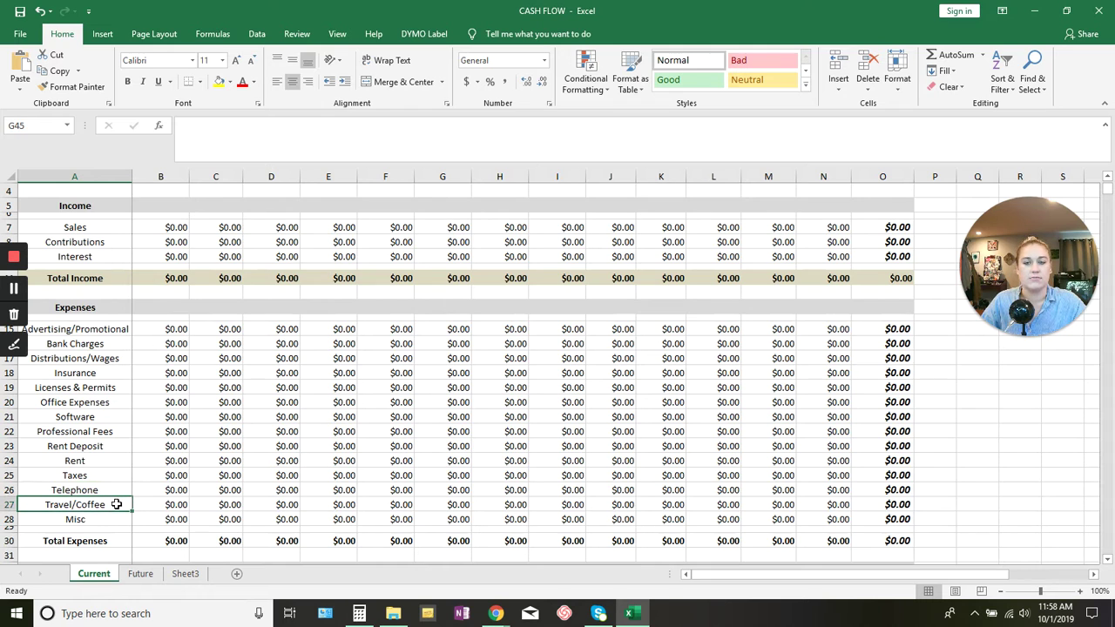
pyautogui.click(113, 521)
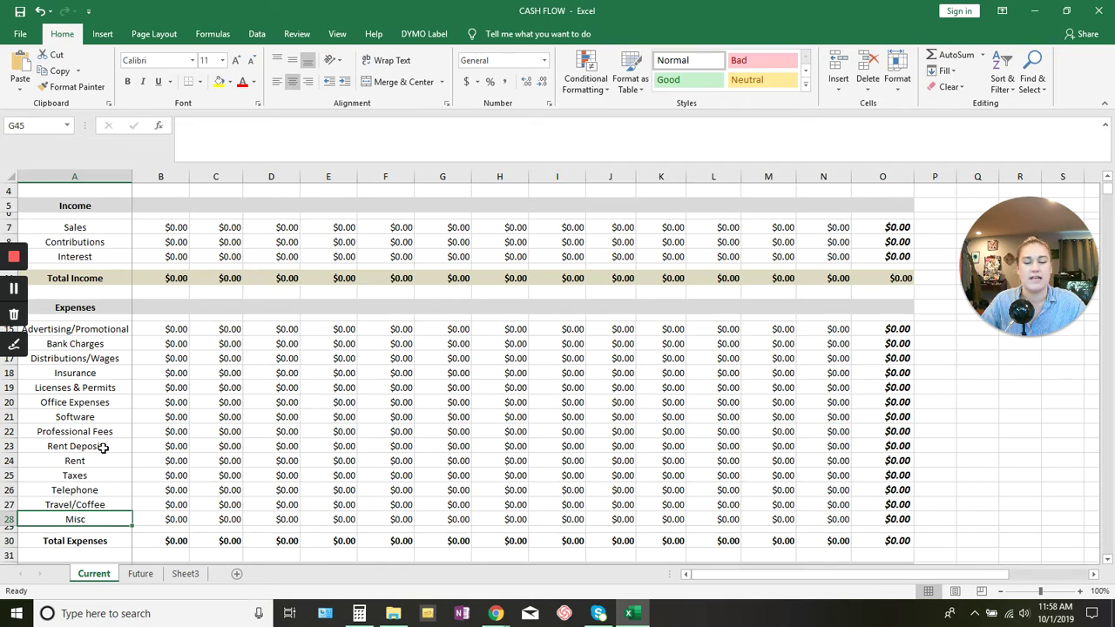
pyautogui.scroll(-1, 102, 447)
pyautogui.scroll(1, 103, 427)
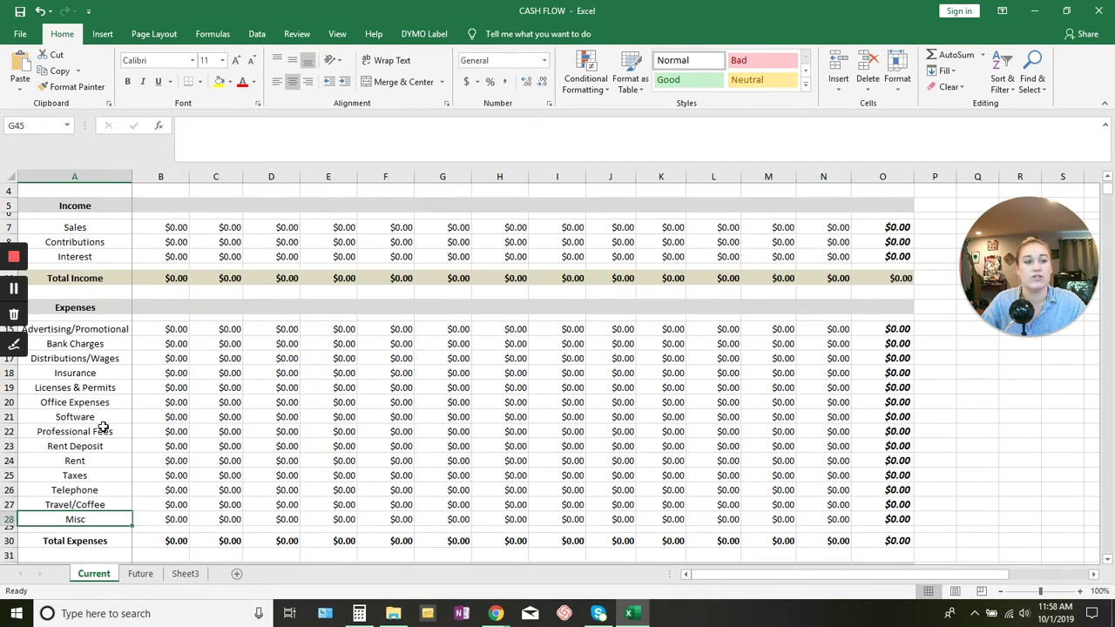
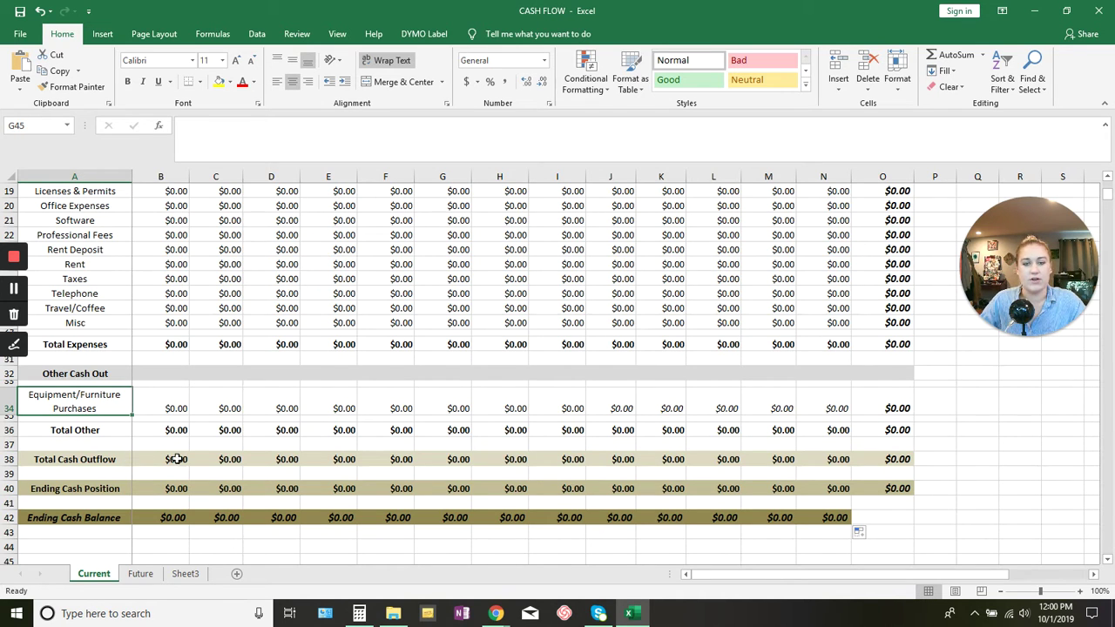
# Examine the Total Cash Outflow, Ending Cash Position and Ending Cash Balance rows, including December's Ending Cash Position formula in C40.
pyautogui.click(178, 461)
pyautogui.click(176, 489)
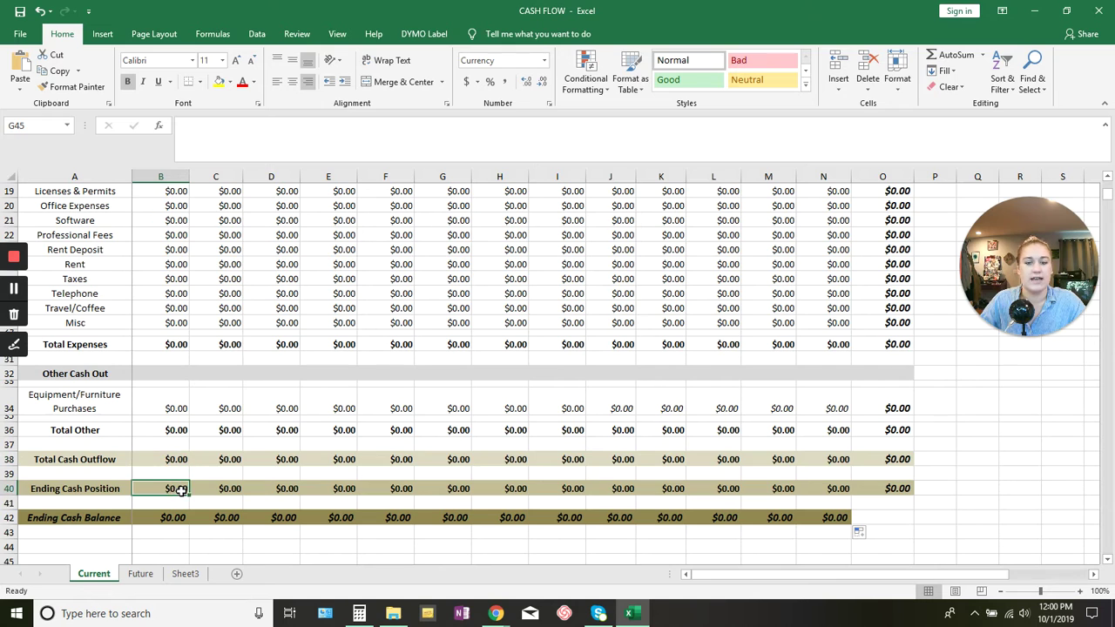
pyautogui.click(179, 518)
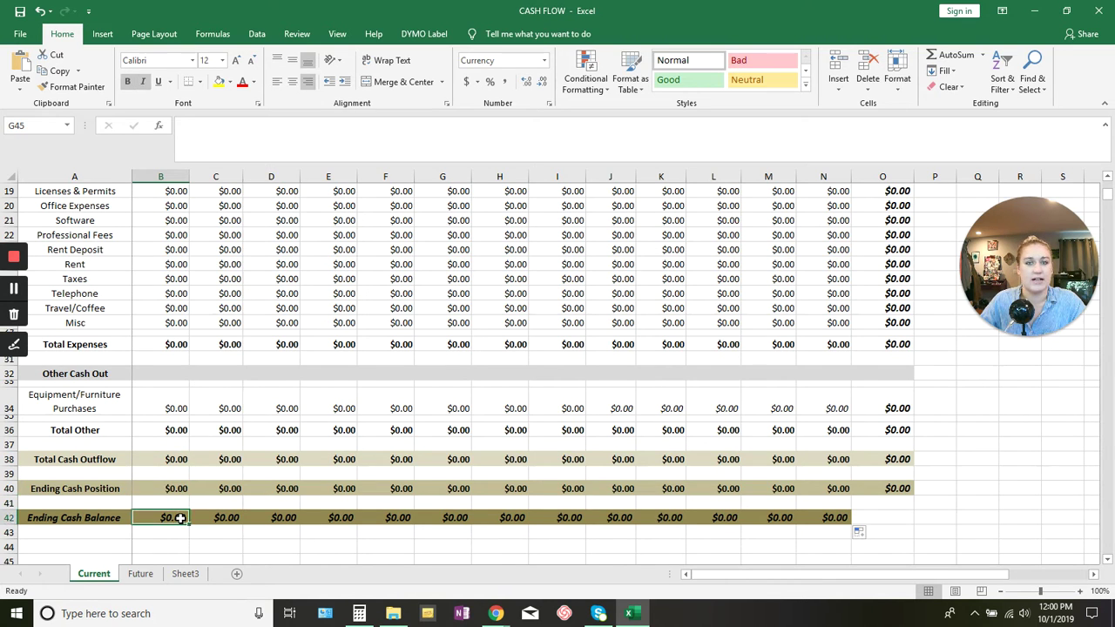
pyautogui.click(219, 517)
pyautogui.click(233, 489)
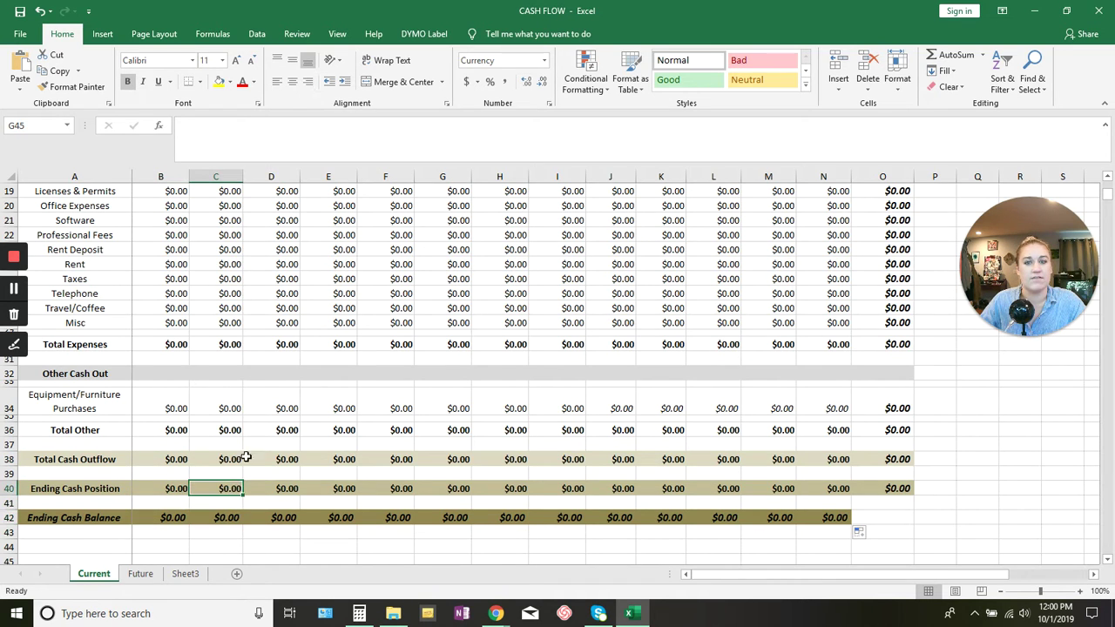
pyautogui.click(233, 124)
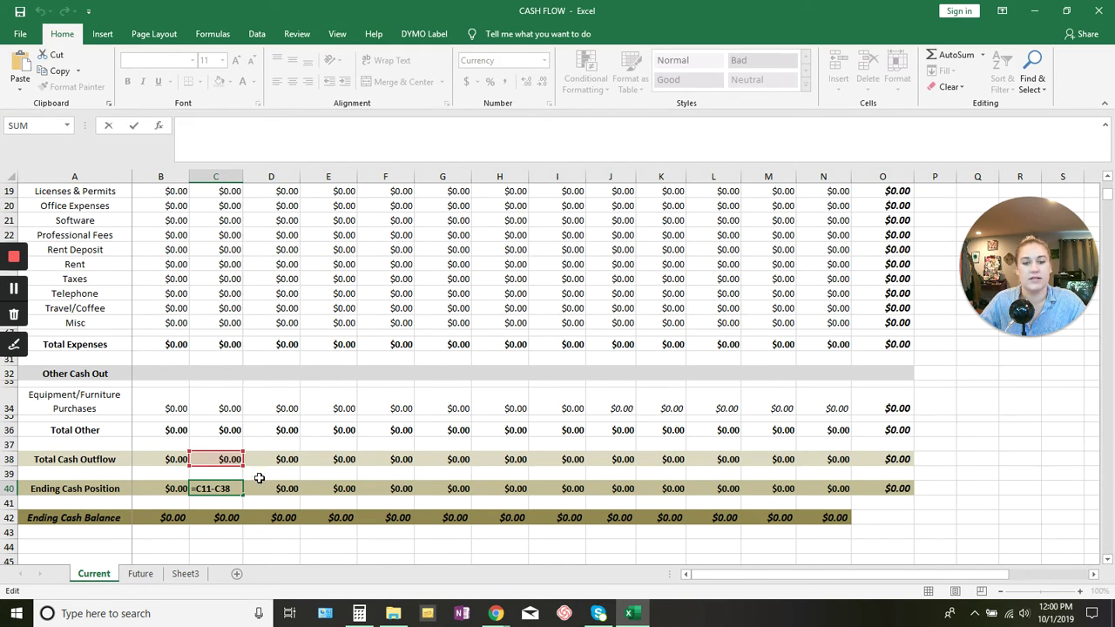
pyautogui.press('Escape')
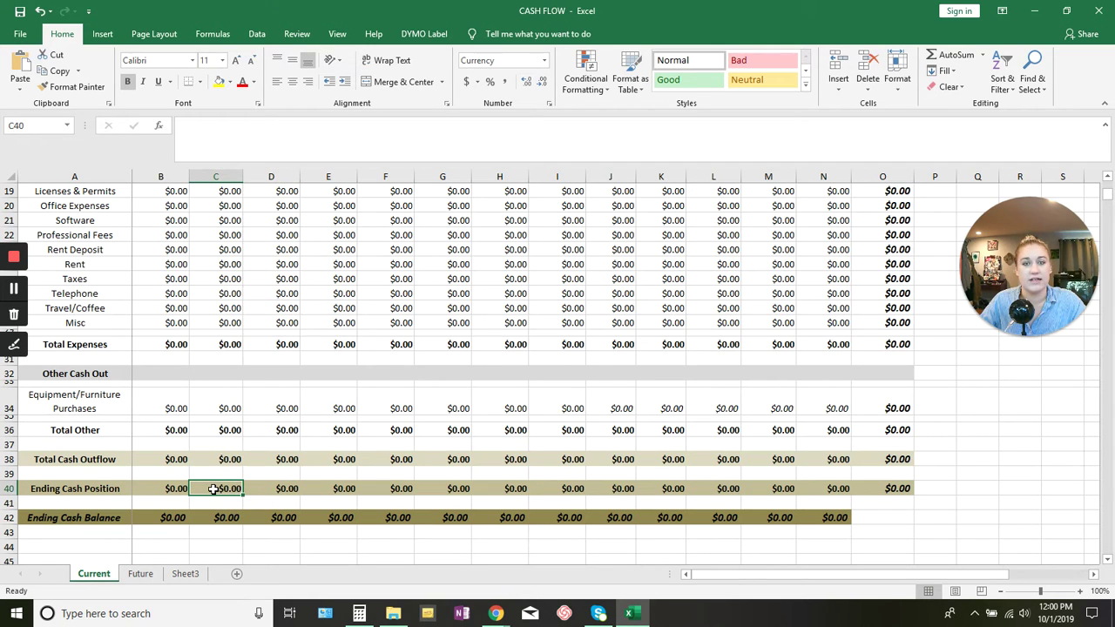
pyautogui.doubleClick(213, 488)
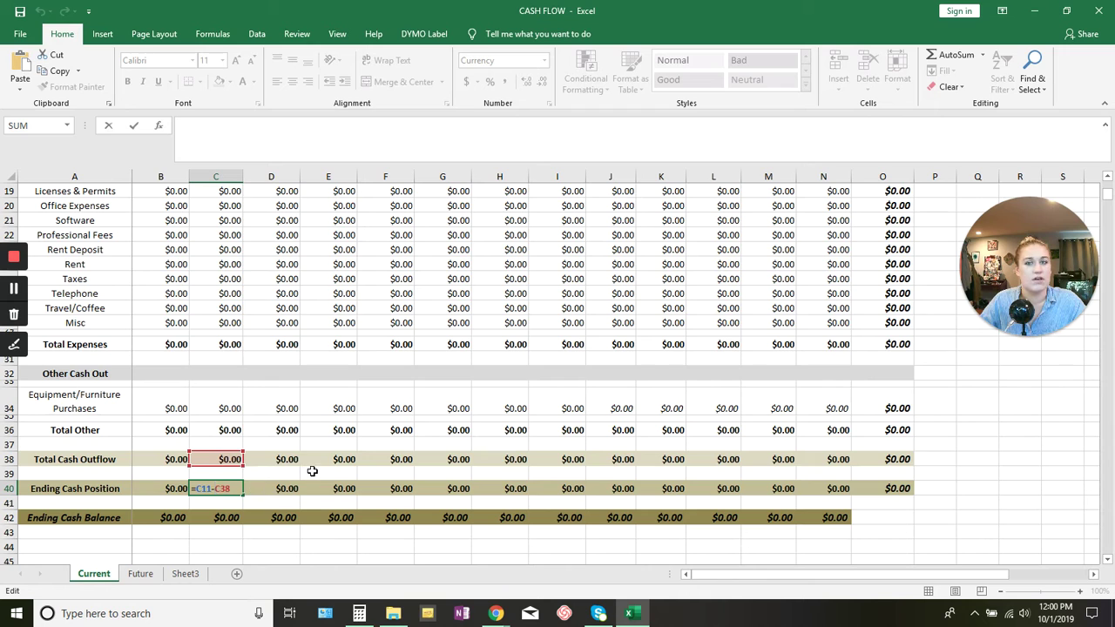
pyautogui.click(318, 444)
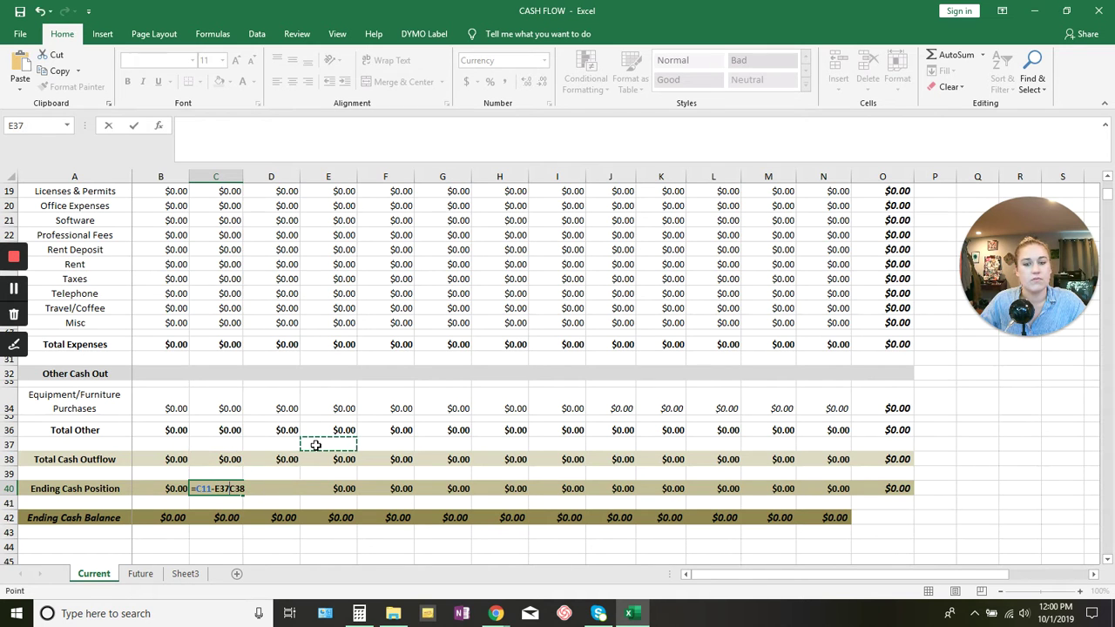
pyautogui.press('BackSpace')
pyautogui.press('BackSpace')
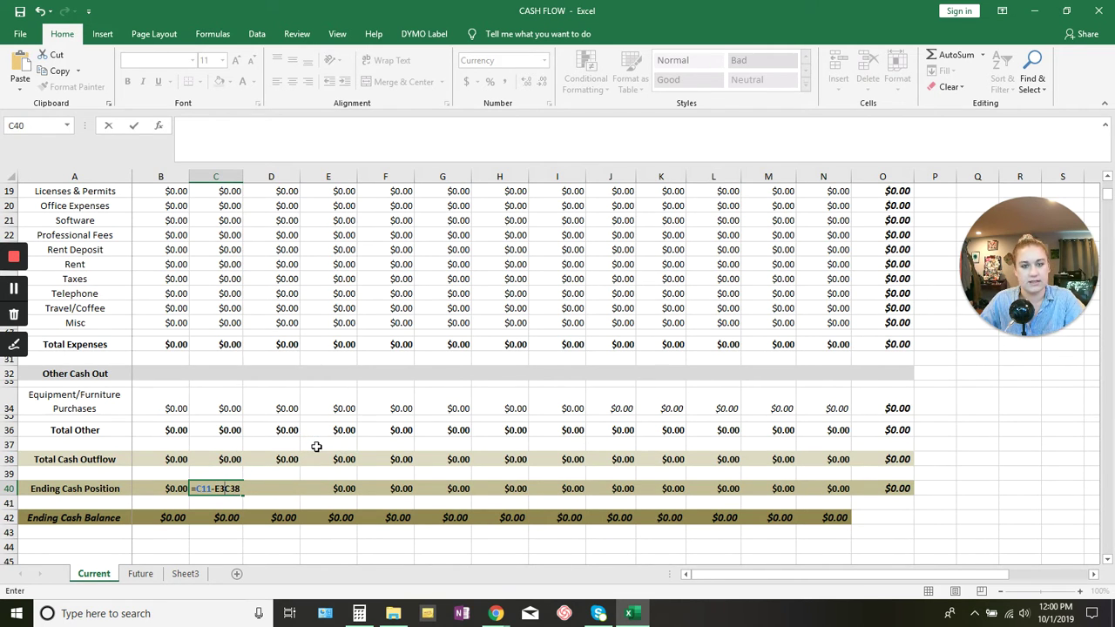
pyautogui.press('BackSpace')
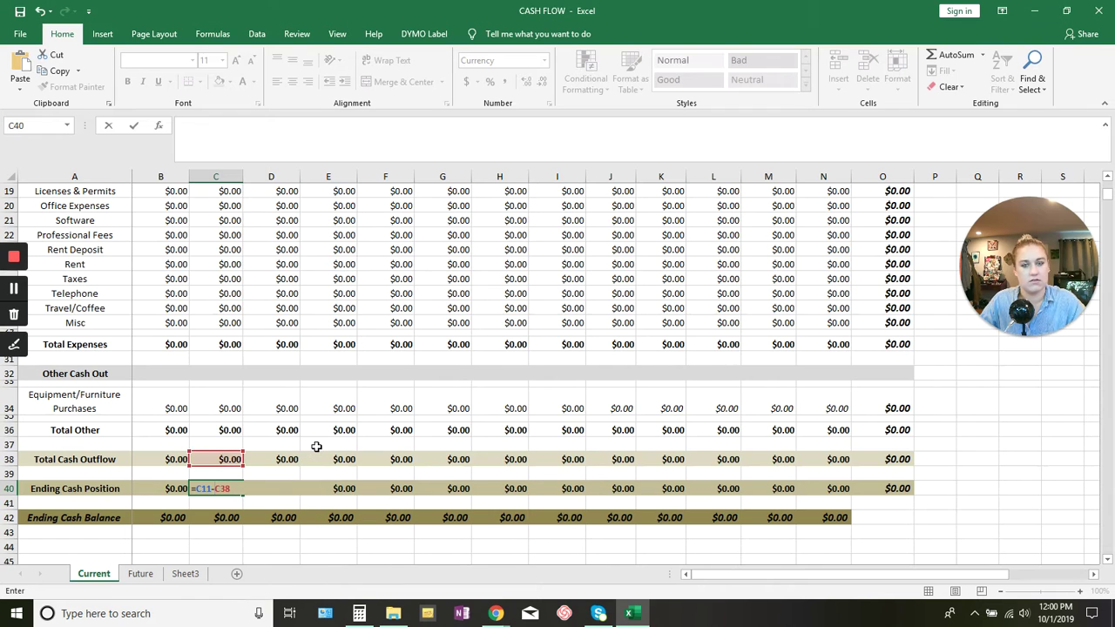
pyautogui.press('Return')
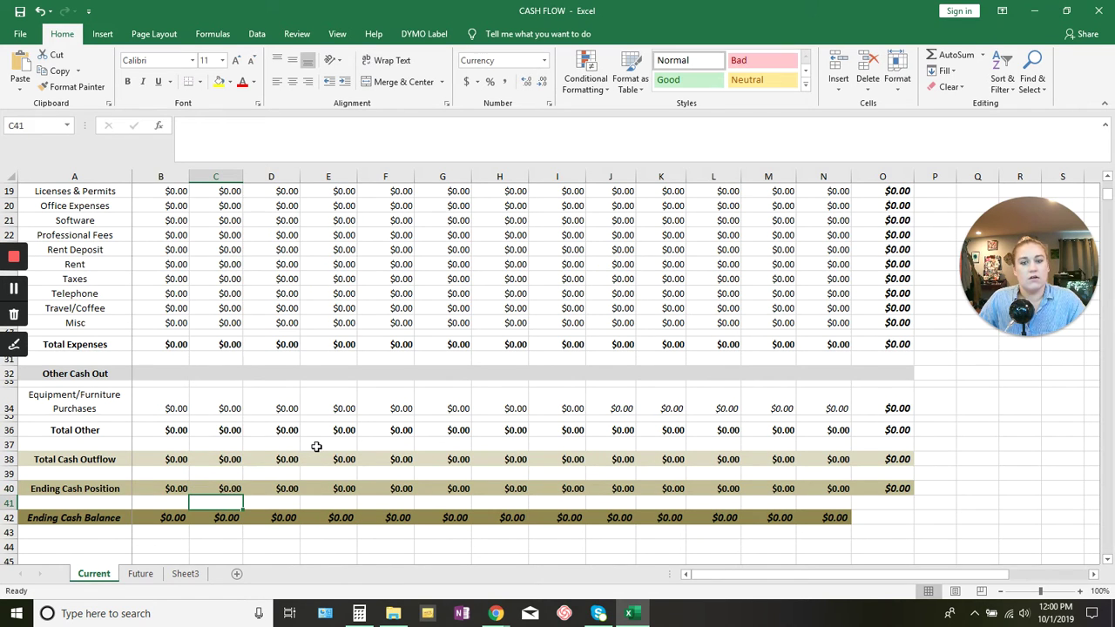
pyautogui.click(39, 12)
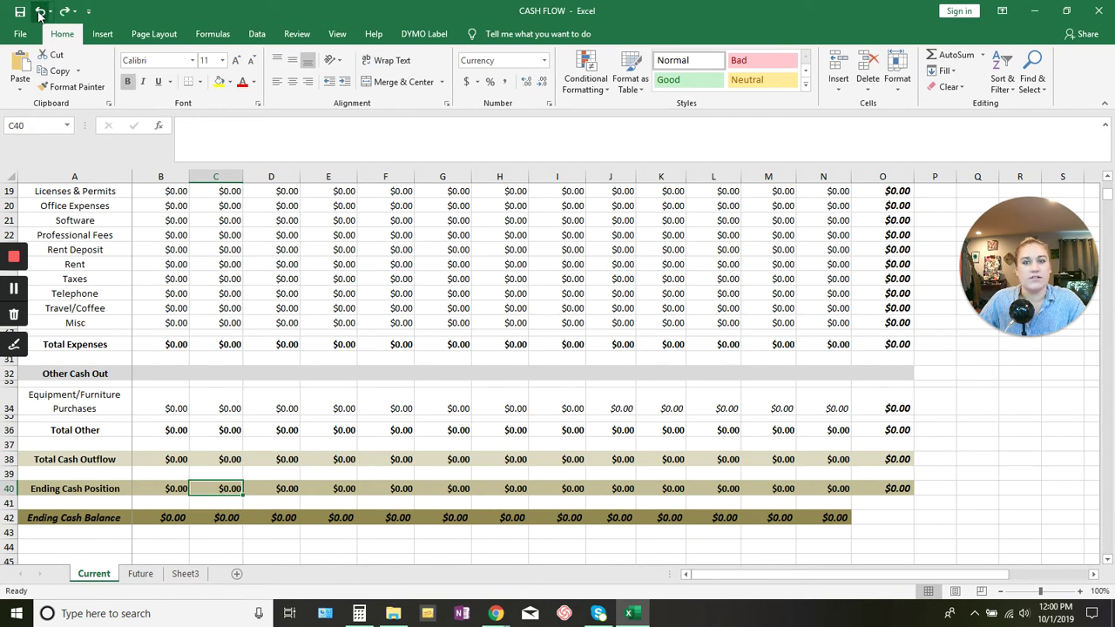
# Enter a contribution of 1000 for Month 0 (Nov 2018) in the Income section.
pyautogui.scroll(6, 340, 373)
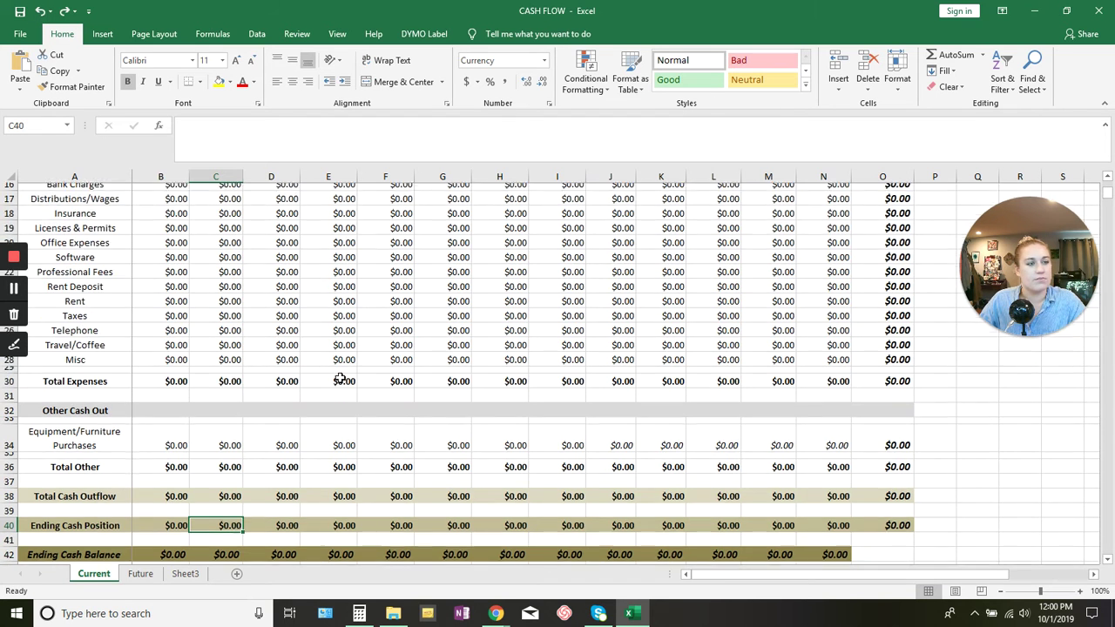
pyautogui.scroll(1, 355, 387)
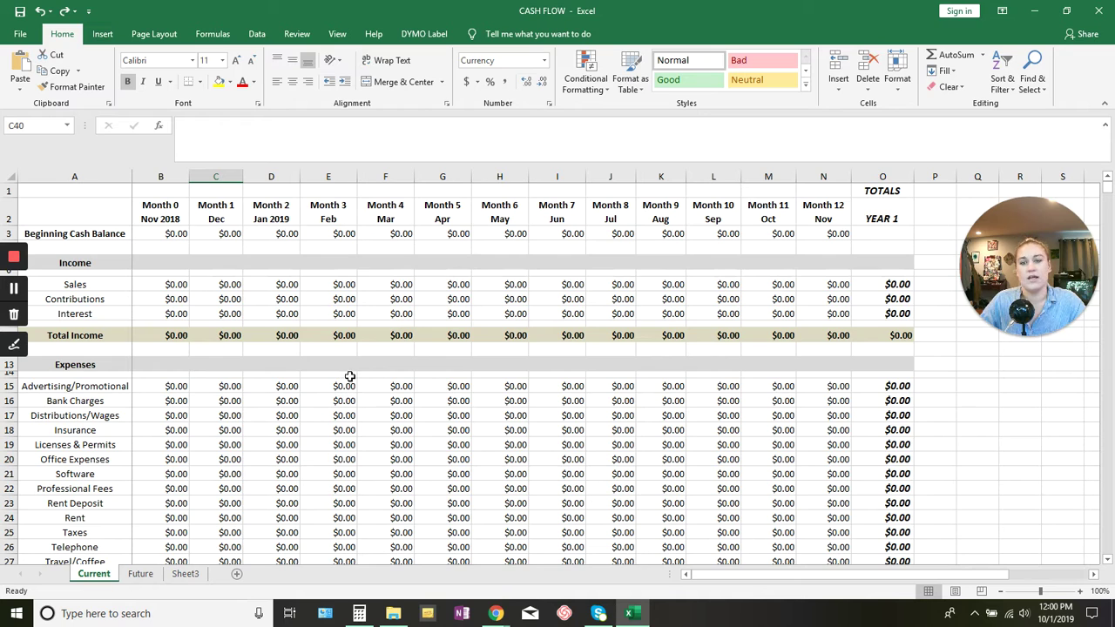
pyautogui.click(177, 237)
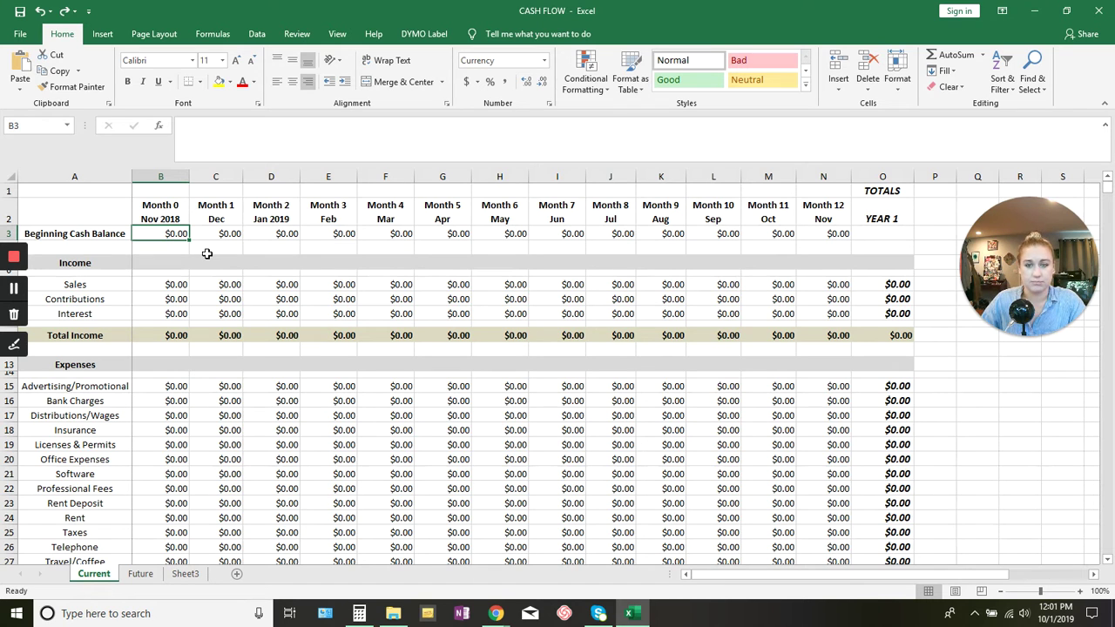
pyautogui.click(166, 299)
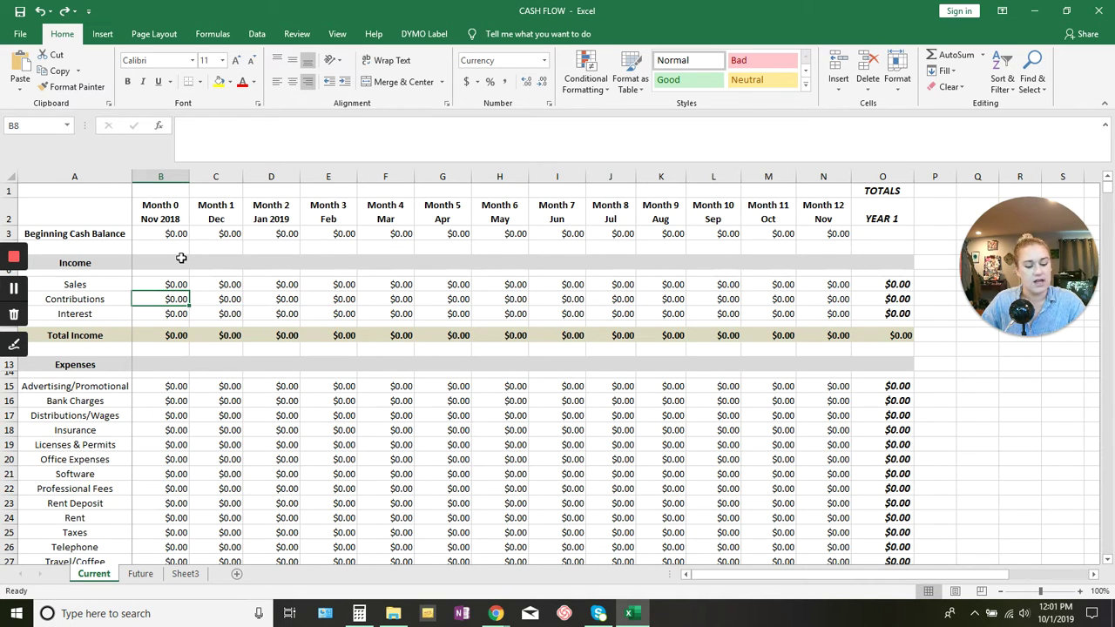
pyautogui.write('1000')
pyautogui.press('Return')
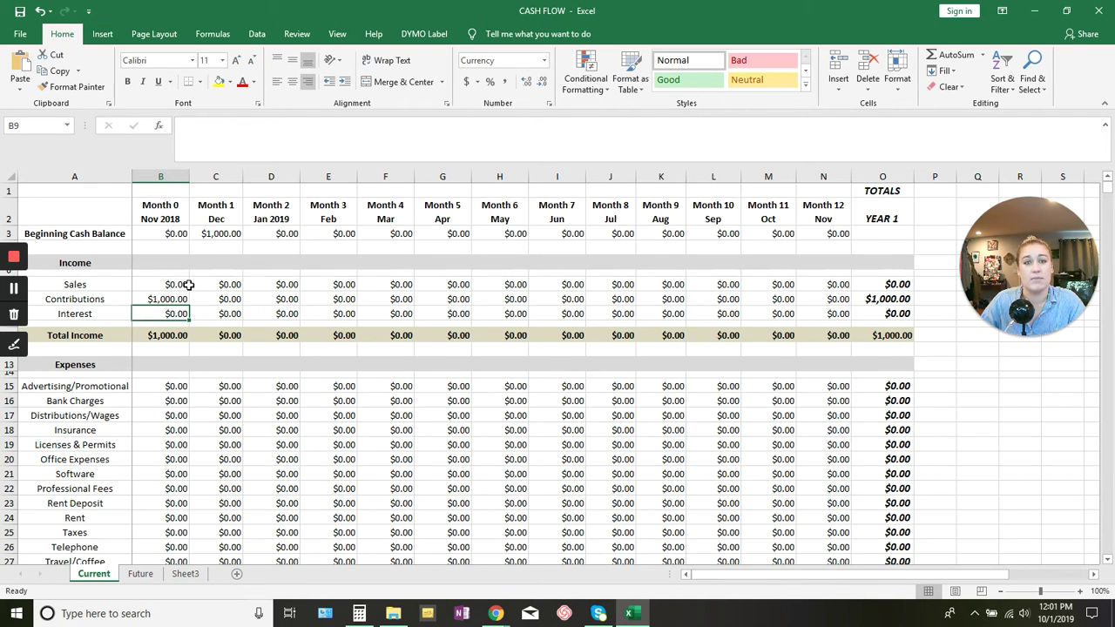
# Enter an Advertising/Promotional expense of 150 for Month 0 (Nov 2018).
pyautogui.click(160, 401)
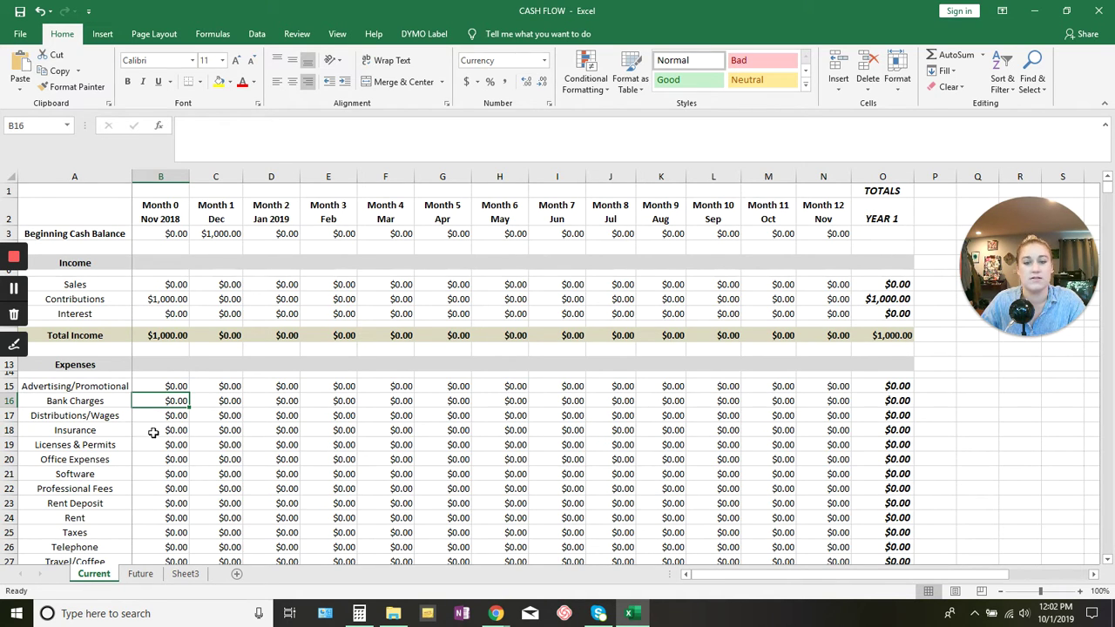
pyautogui.click(167, 385)
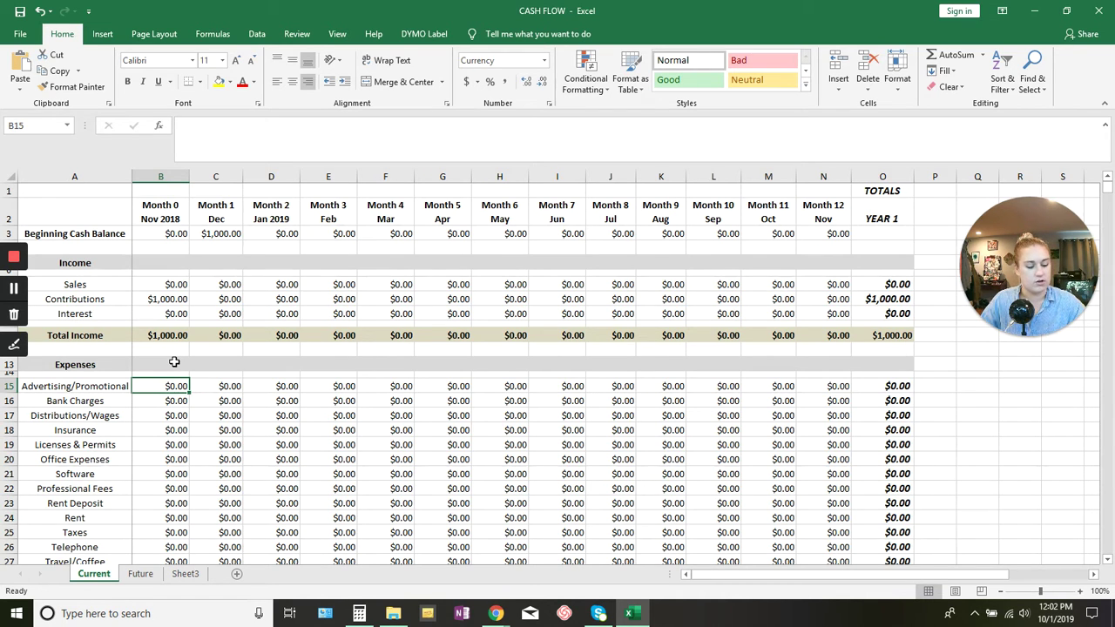
pyautogui.write('150')
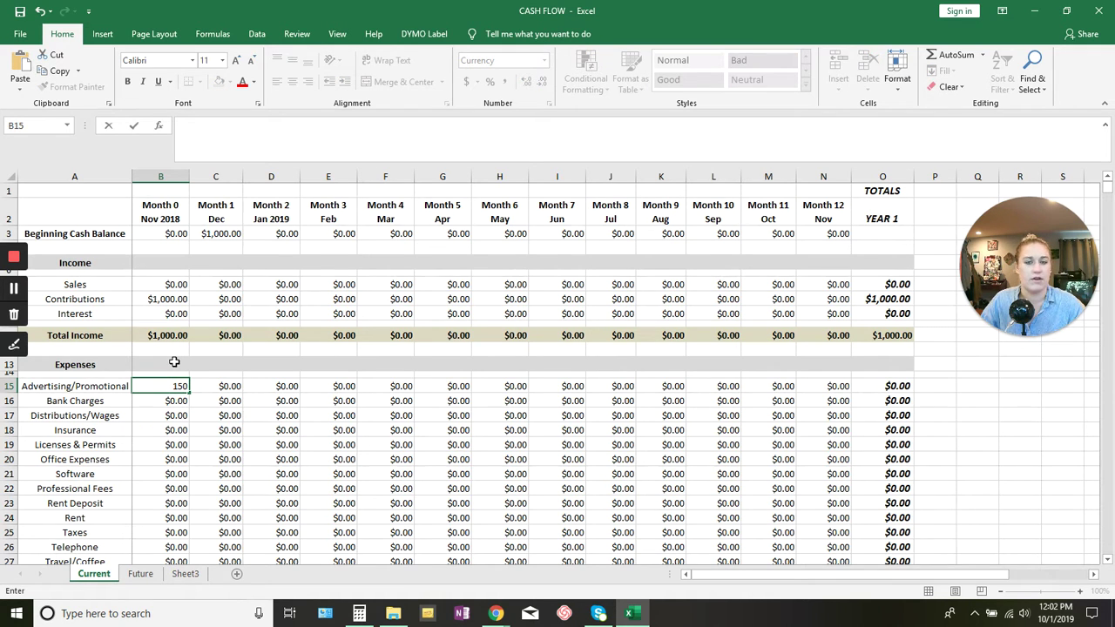
pyautogui.press('Return')
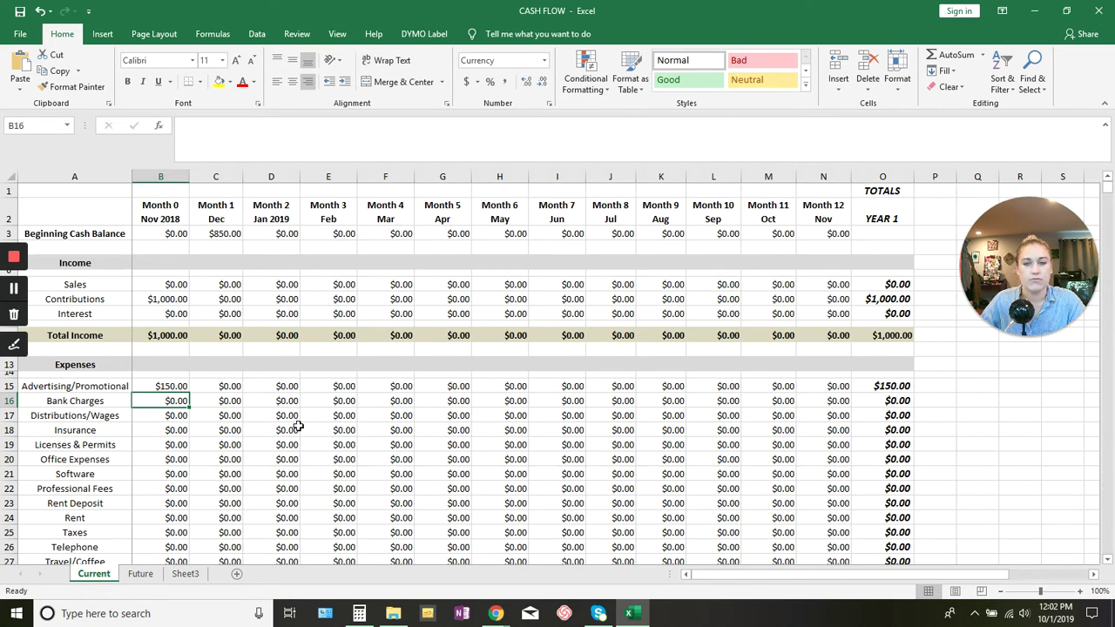
# Examine the formula behind the Year 1 total of the Advertising/Promotional row in O15.
pyautogui.scroll(-1, 243, 409)
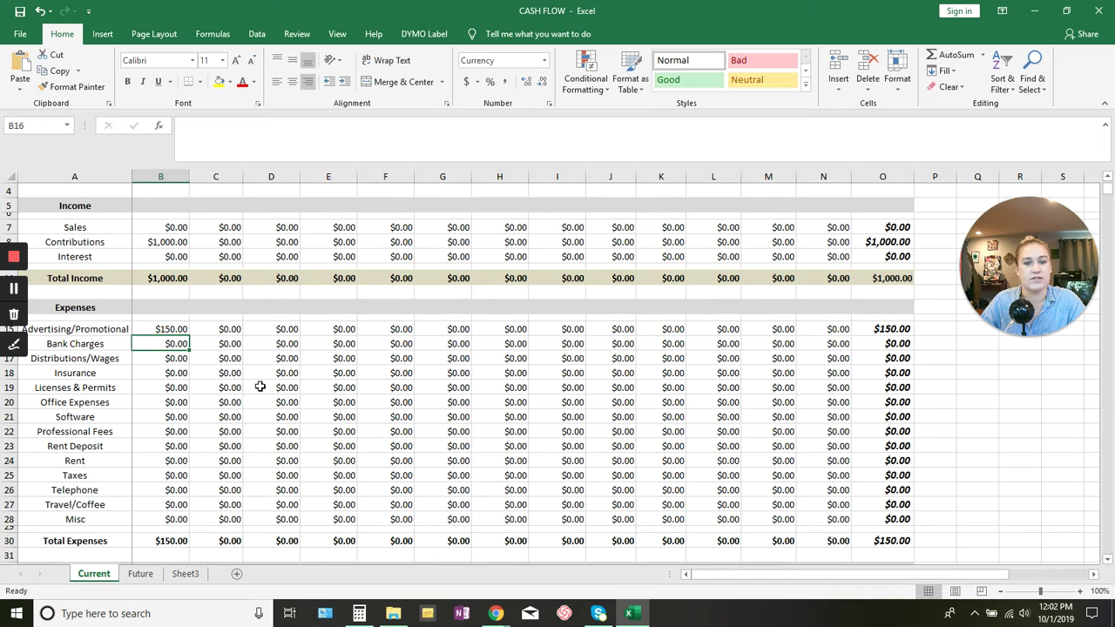
pyautogui.scroll(1, 903, 346)
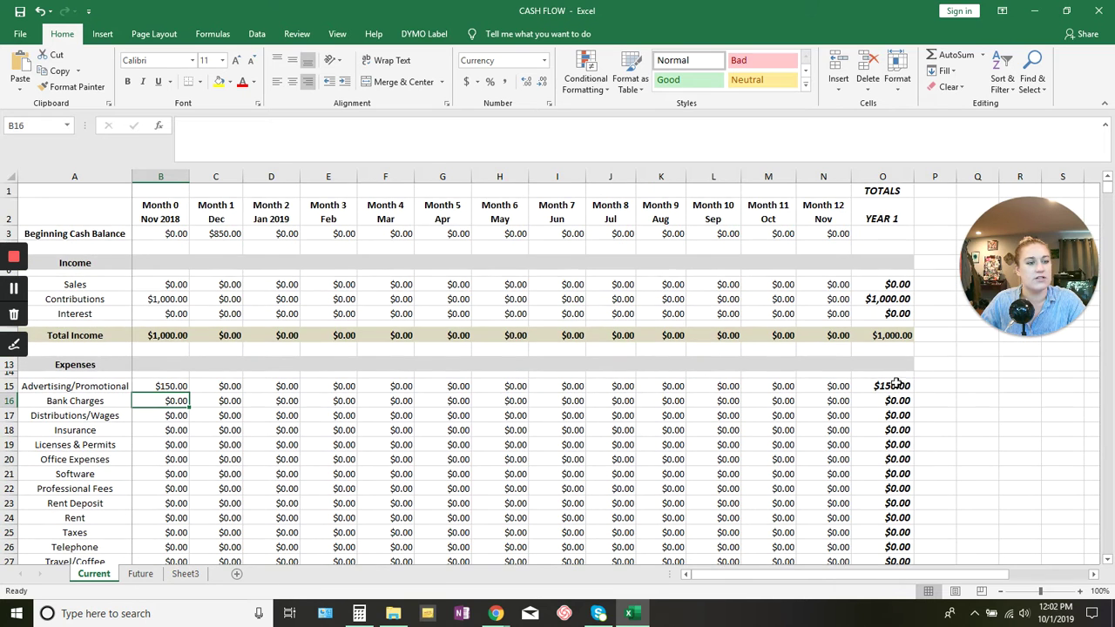
pyautogui.click(893, 387)
pyautogui.hotkey('alt', '=')
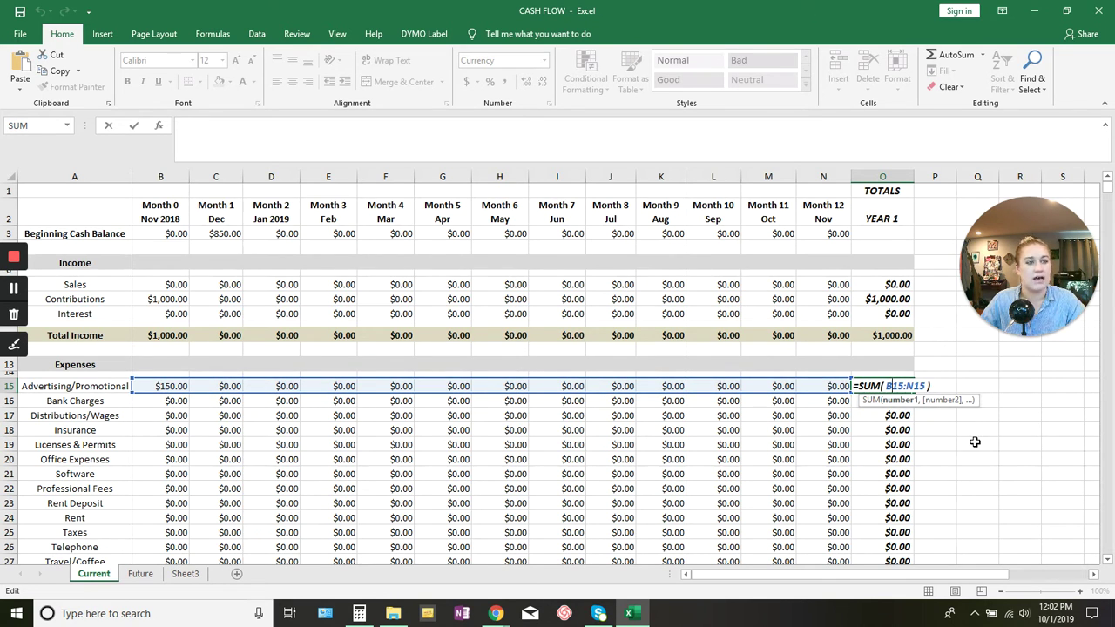
pyautogui.press('Return')
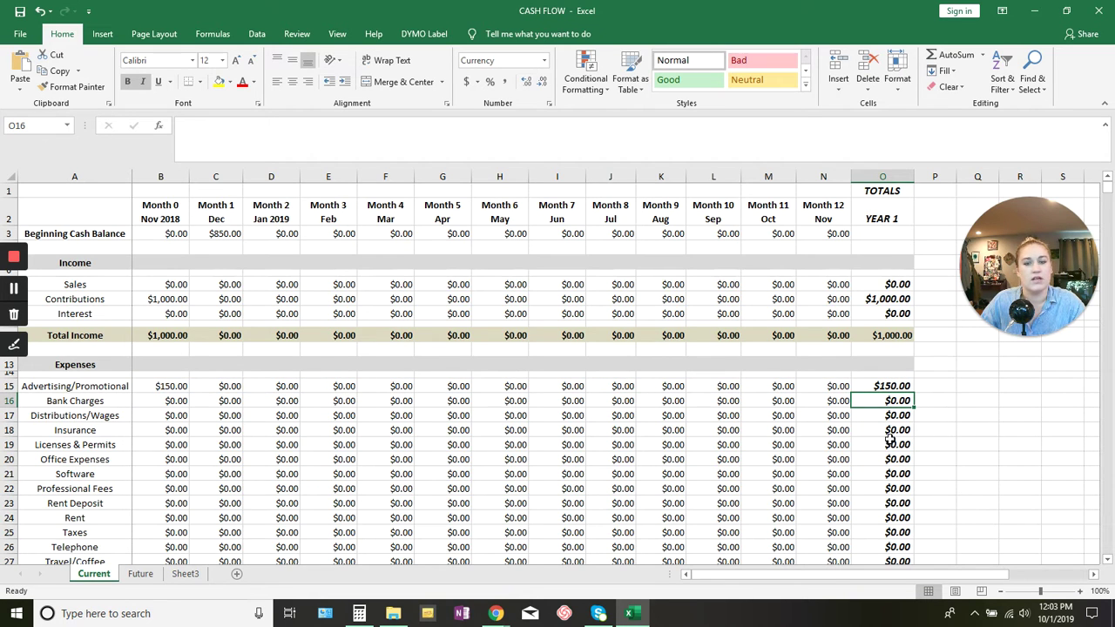
# Examine the Total Income formula for Month 0 in B11 and the cells it adds up.
pyautogui.click(170, 334)
pyautogui.hotkey('alt', '=')
pyautogui.moveTo(166, 277); pyautogui.dragTo(159, 309)
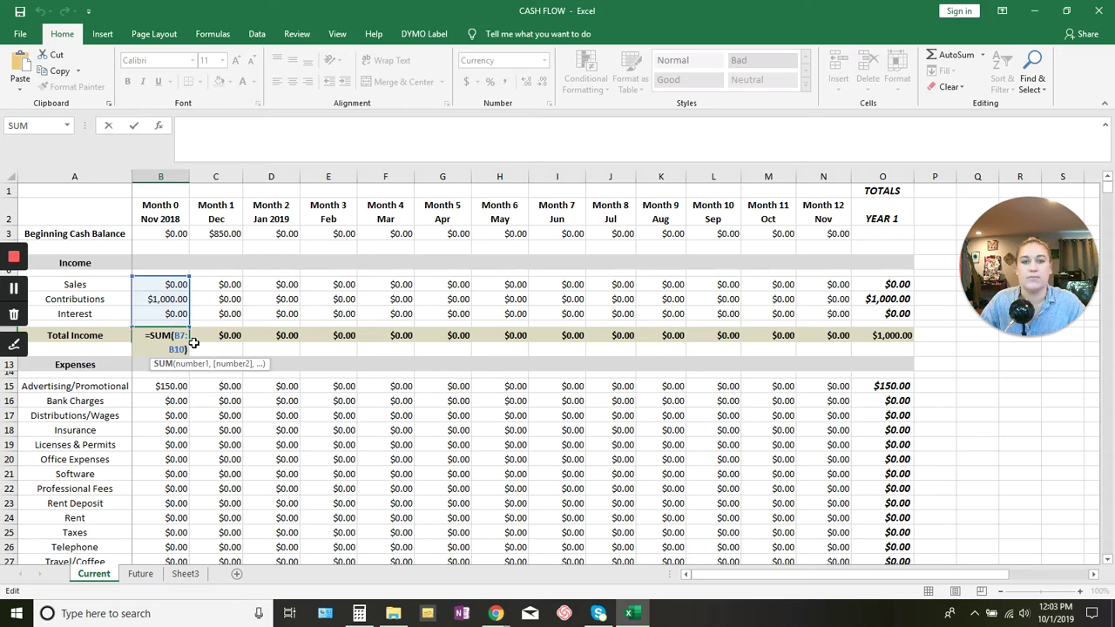
pyautogui.press('Return')
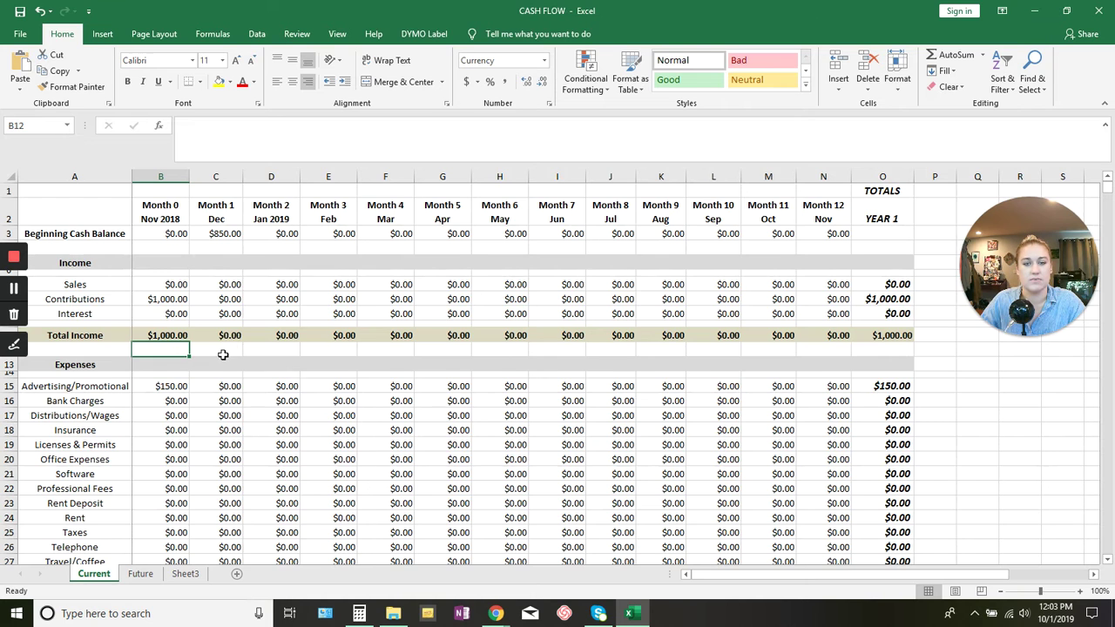
# Enter Month 0 expenses of 150 for Insurance and 200 for Licenses & Permits.
pyautogui.scroll(-2, 218, 353)
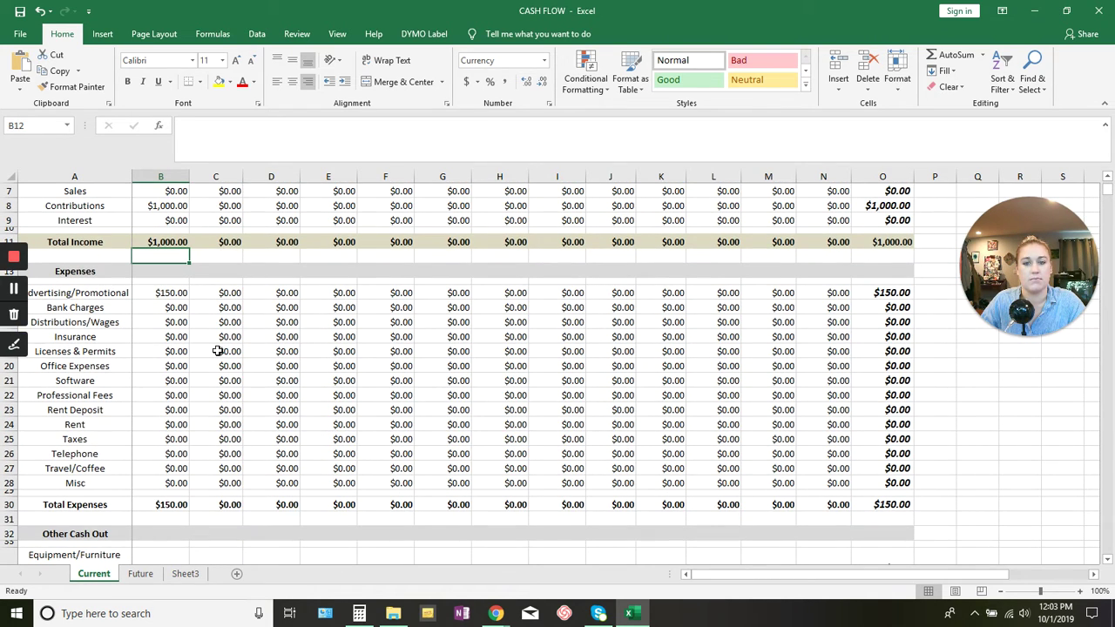
pyautogui.click(175, 309)
pyautogui.scroll(1, 189, 317)
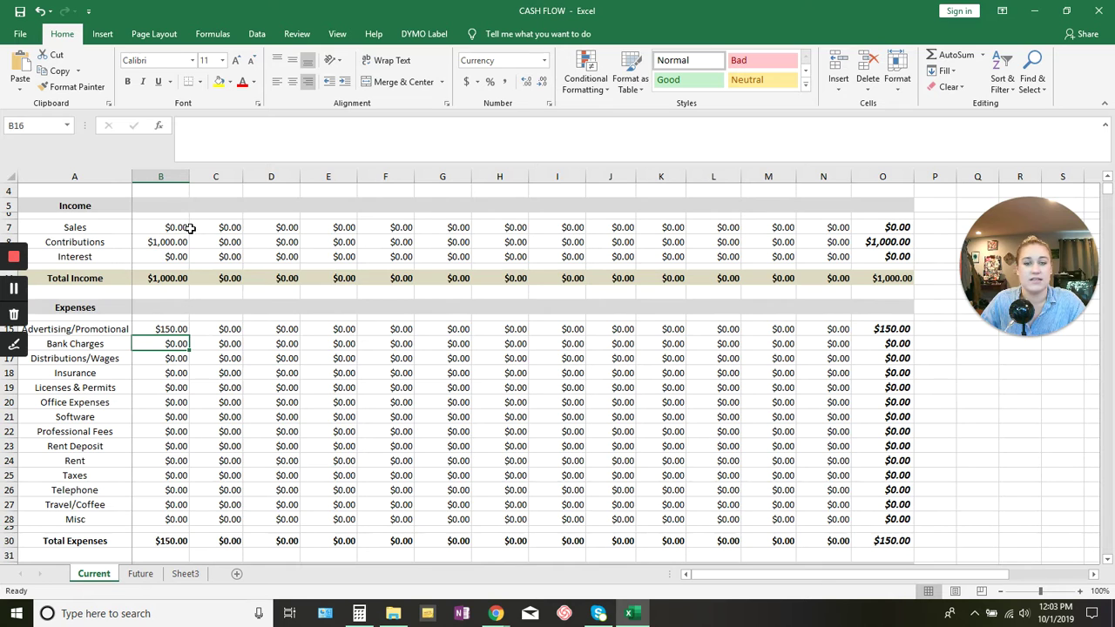
pyautogui.click(173, 359)
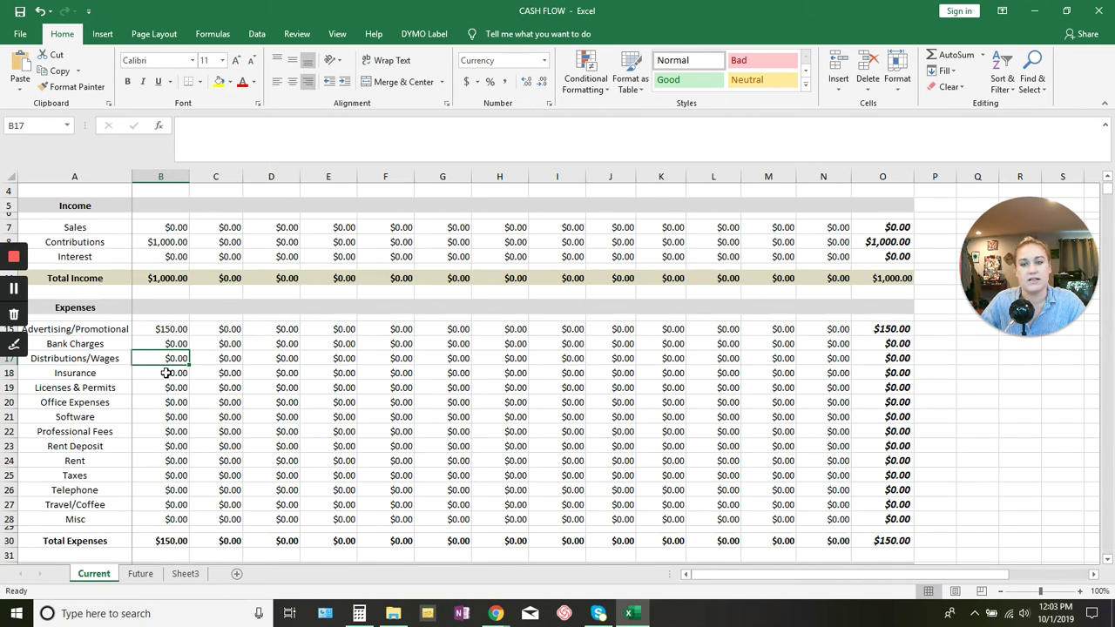
pyautogui.click(165, 373)
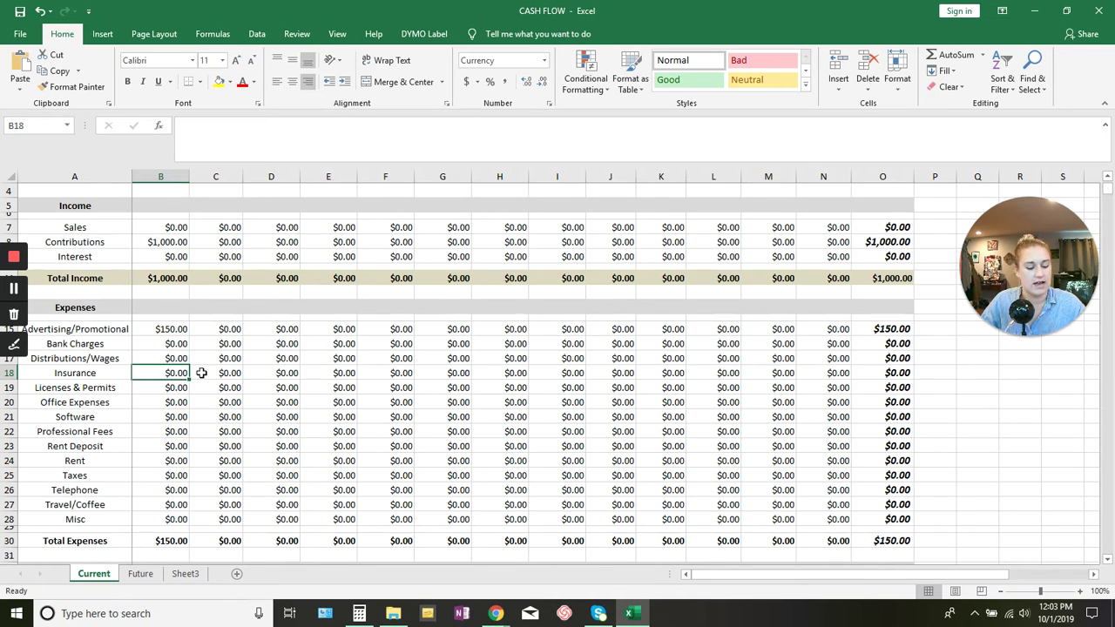
pyautogui.write('150')
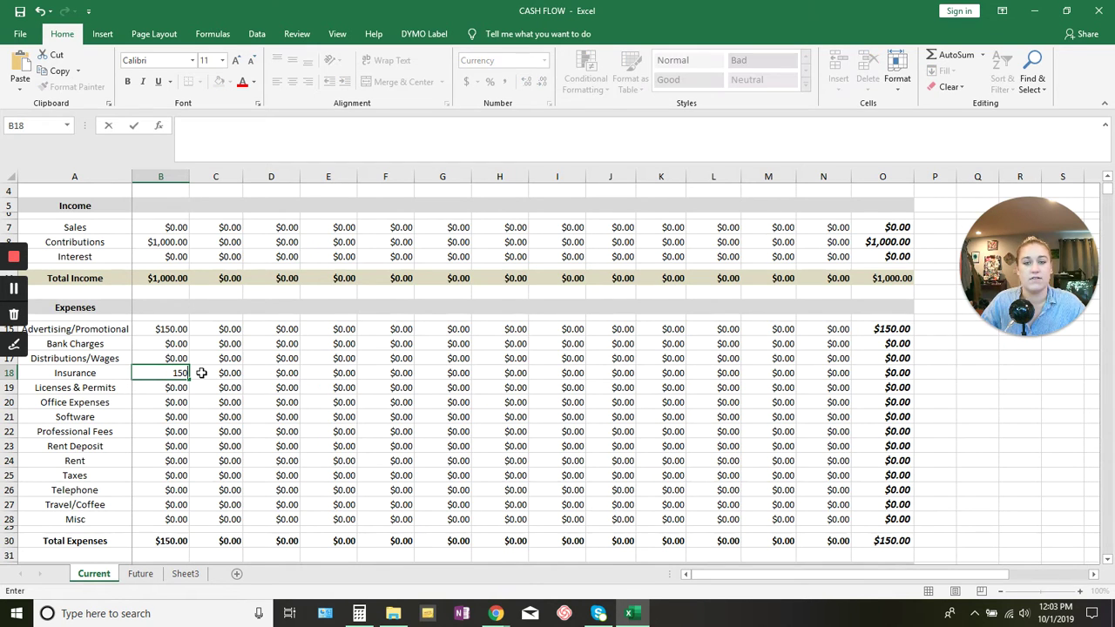
pyautogui.press('Return')
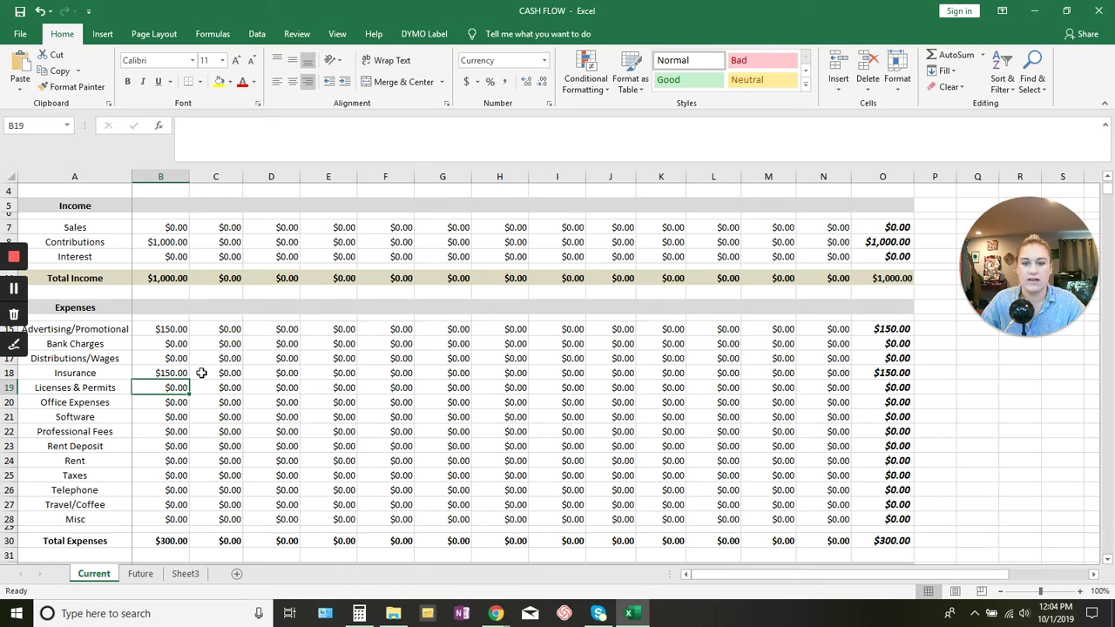
pyautogui.write('200')
pyautogui.press('Return')
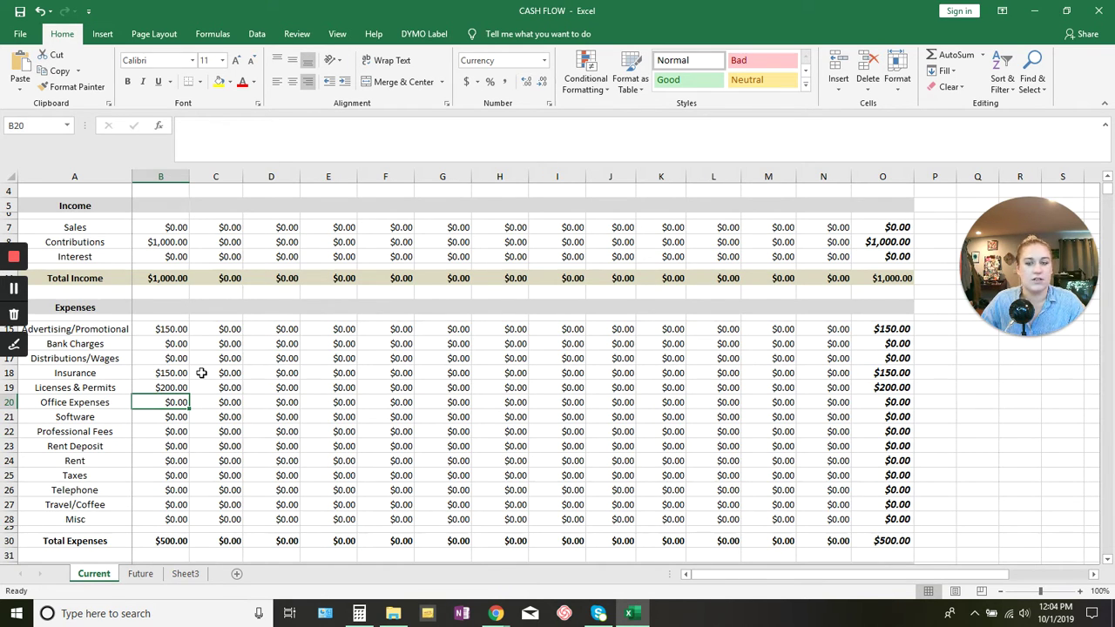
# Enter Month 0 expenses of 150 for Office Expenses and 150 for Software.
pyautogui.write('150')
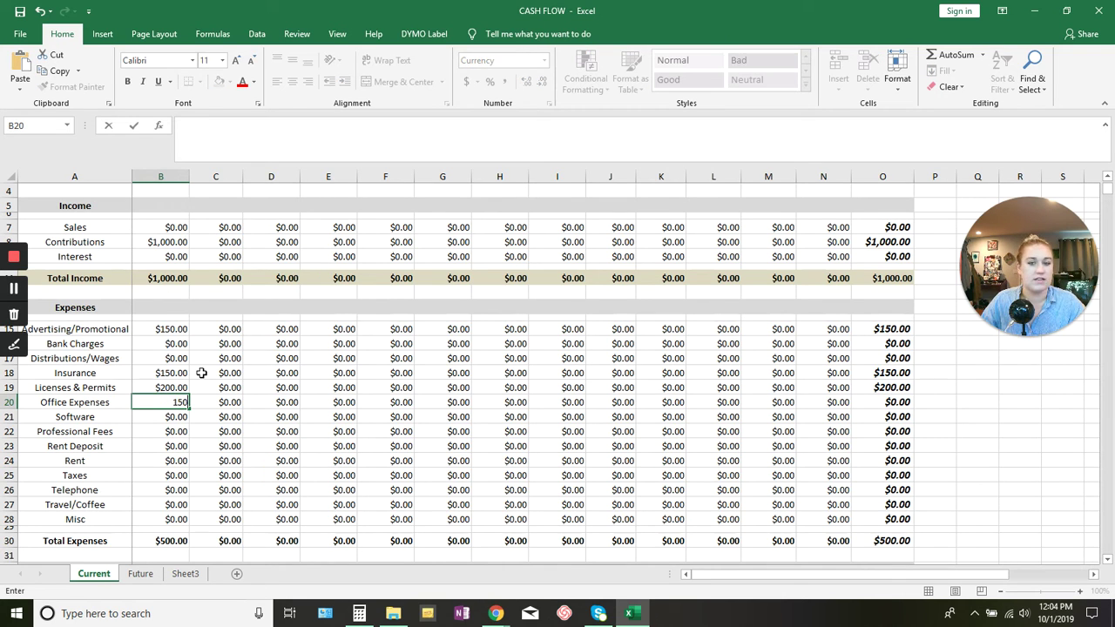
pyautogui.press('Return')
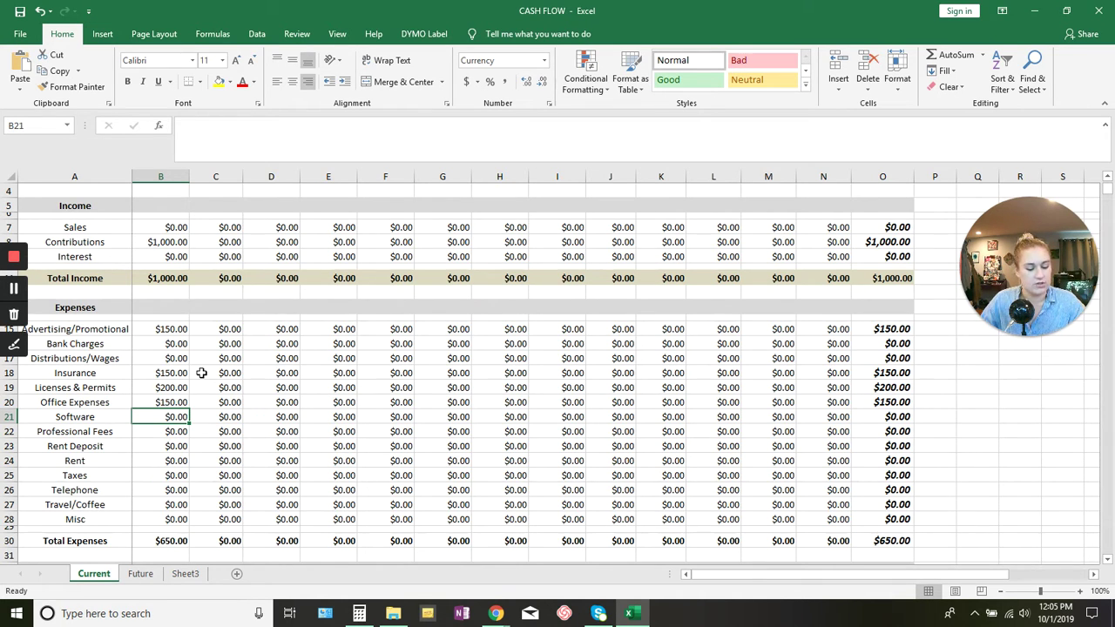
pyautogui.write('150')
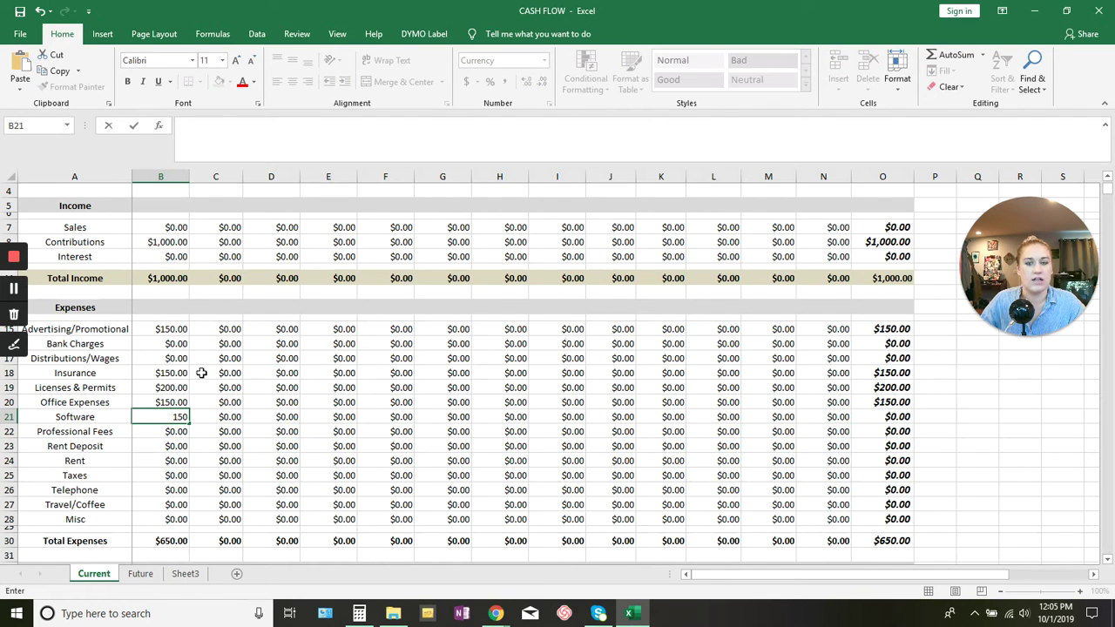
pyautogui.press('Return')
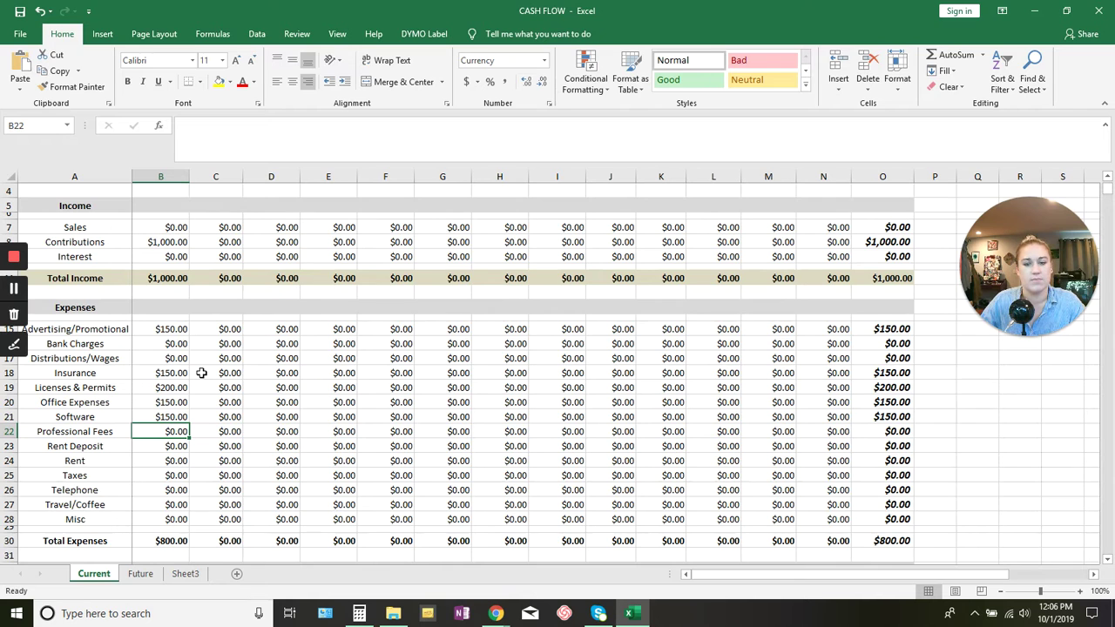
# Enter 1000 for both Rent Deposit and Rent in Month 0, leaving Professional Fees as it is.
pyautogui.press('Down')
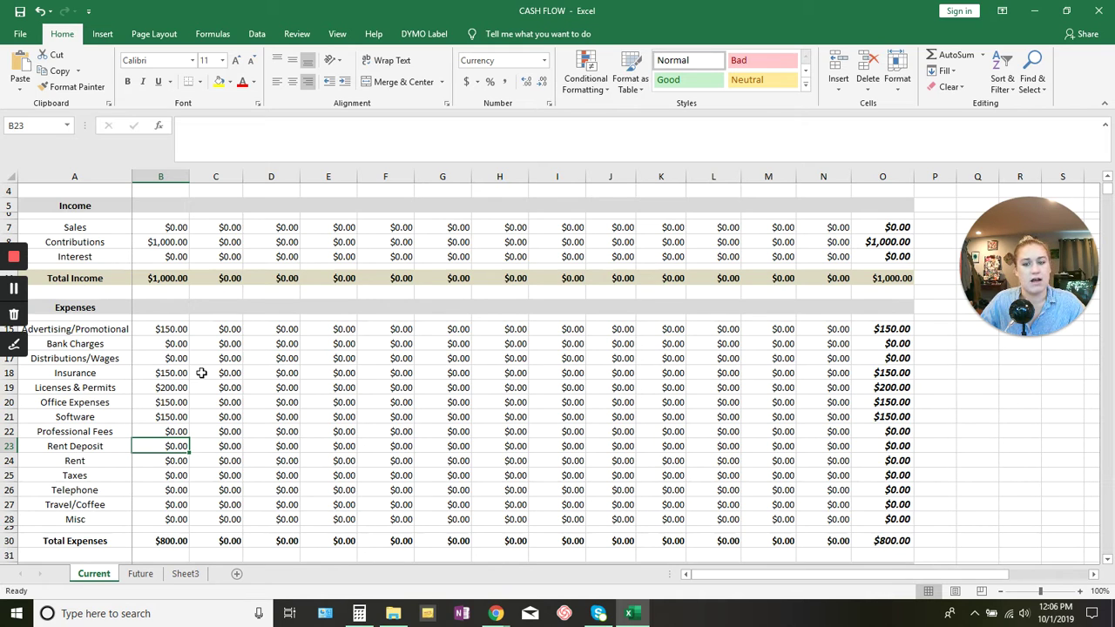
pyautogui.write('1000')
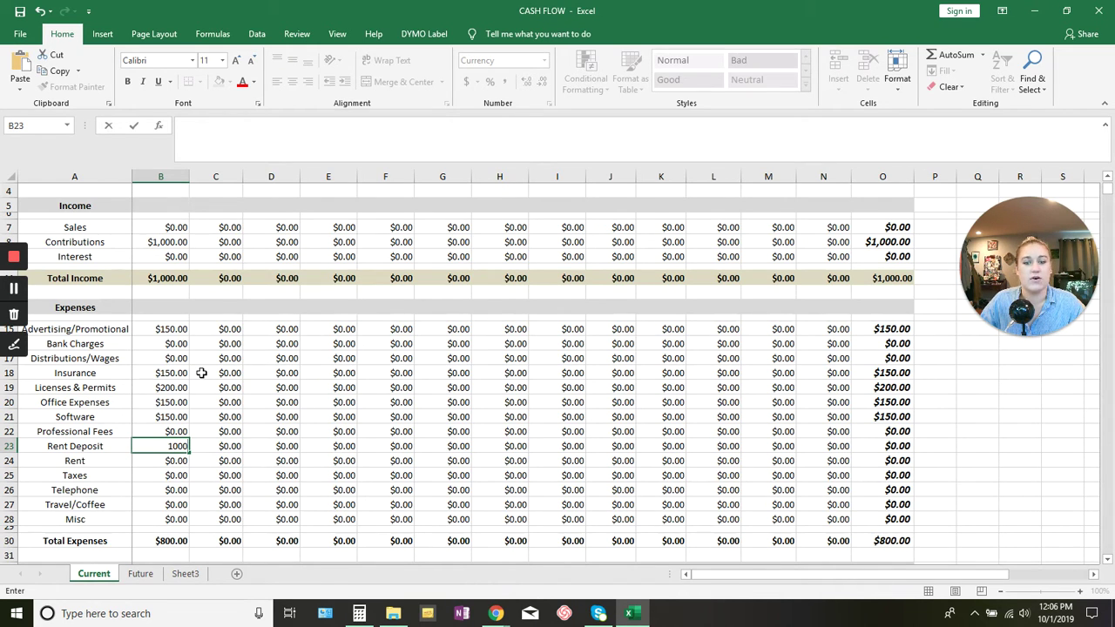
pyautogui.press('Return')
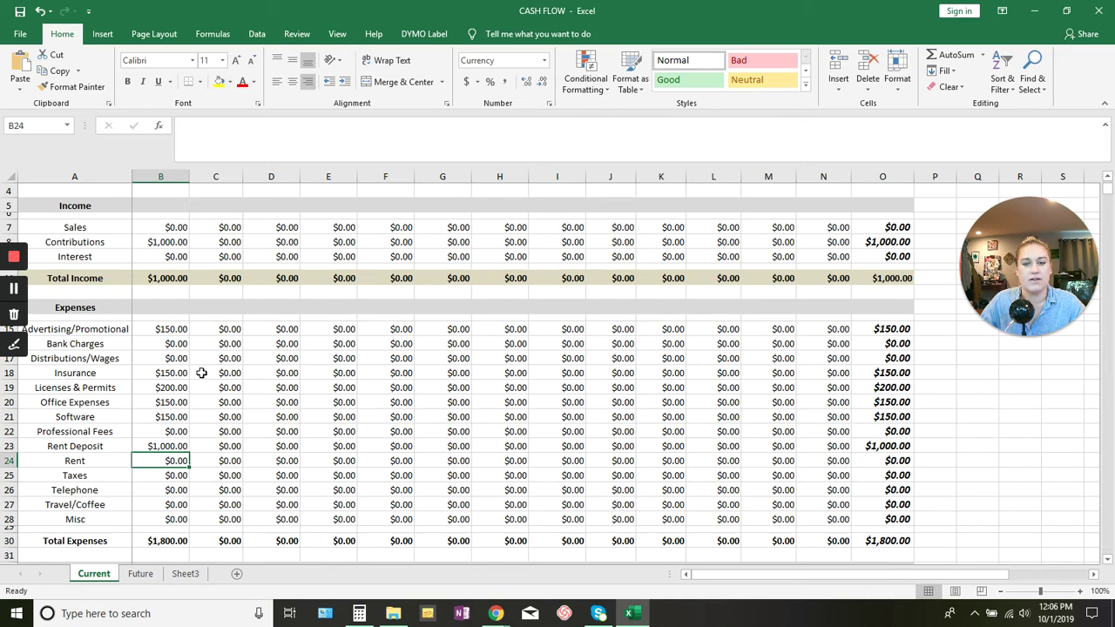
pyautogui.write('1000')
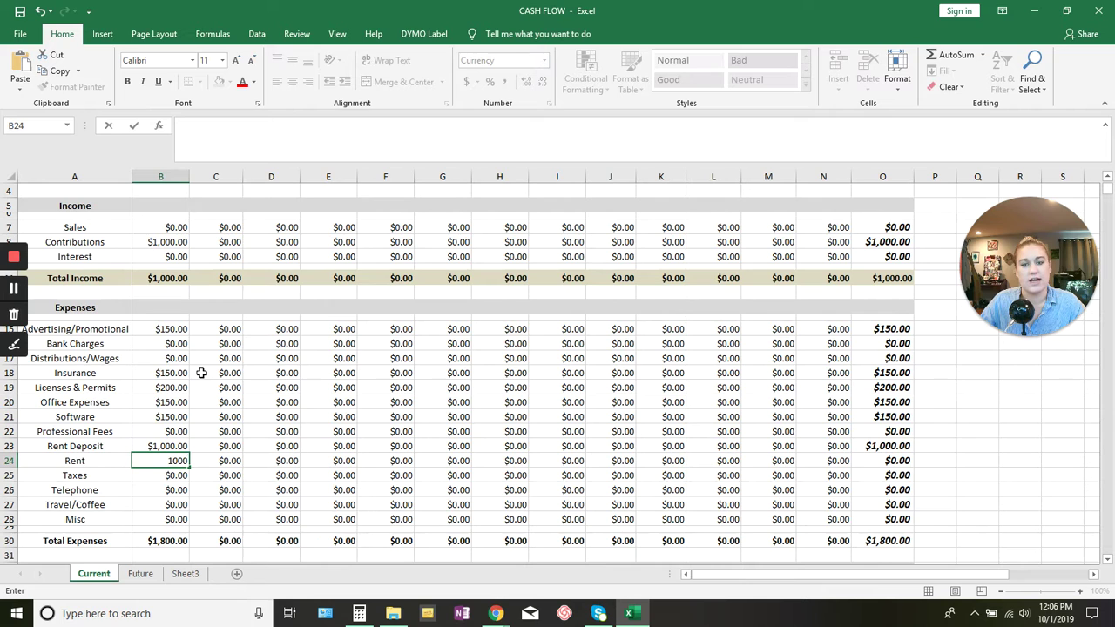
pyautogui.press('Up')
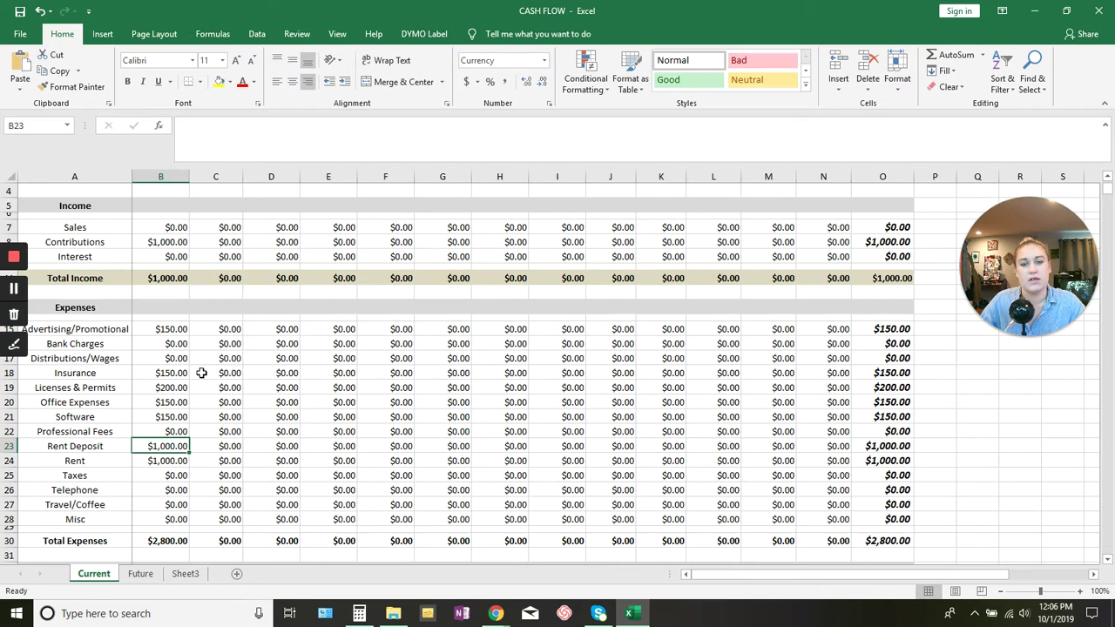
# Change the Month 0 Contributions amount in the Income section to 3000.
pyautogui.press('Up')
pyautogui.press('Up')
pyautogui.press('Up')
pyautogui.press('Up')
pyautogui.press('Up')
pyautogui.press('Up')
pyautogui.press('Up')
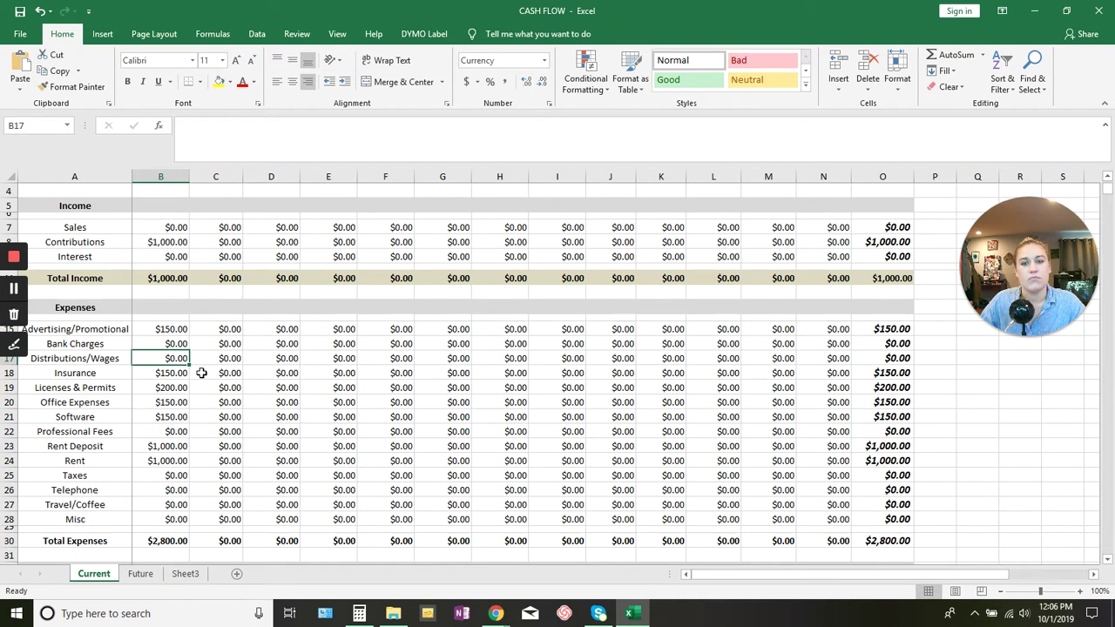
pyautogui.press('Up')
pyautogui.press('Up')
pyautogui.press('Up')
pyautogui.press('Up')
pyautogui.press('Up')
pyautogui.press('Up')
pyautogui.press('Up')
pyautogui.press('Up')
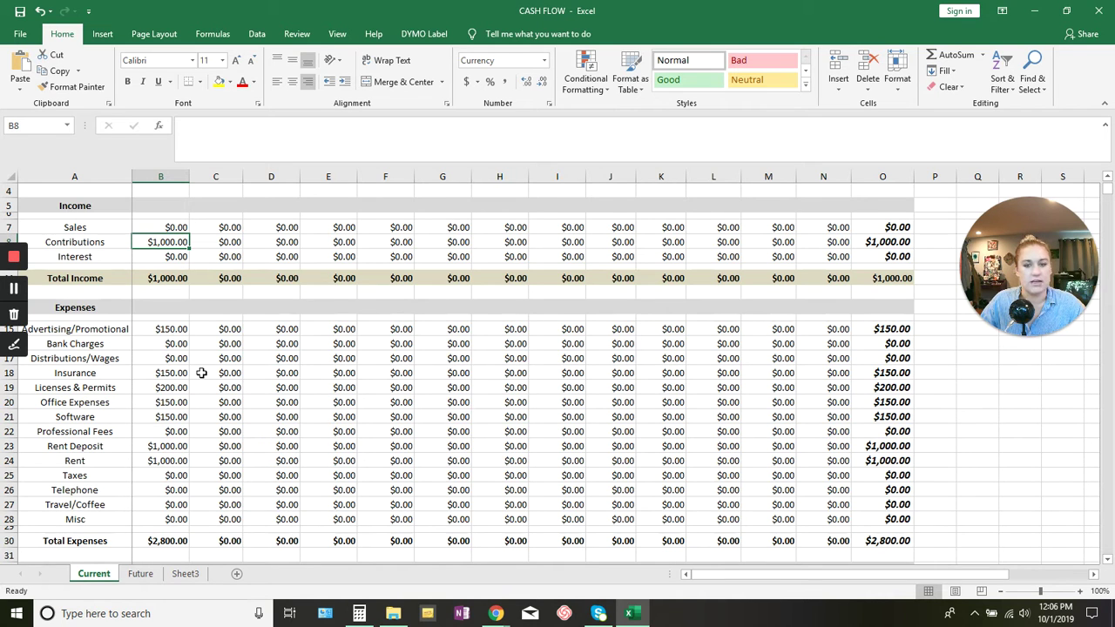
pyautogui.write('3000')
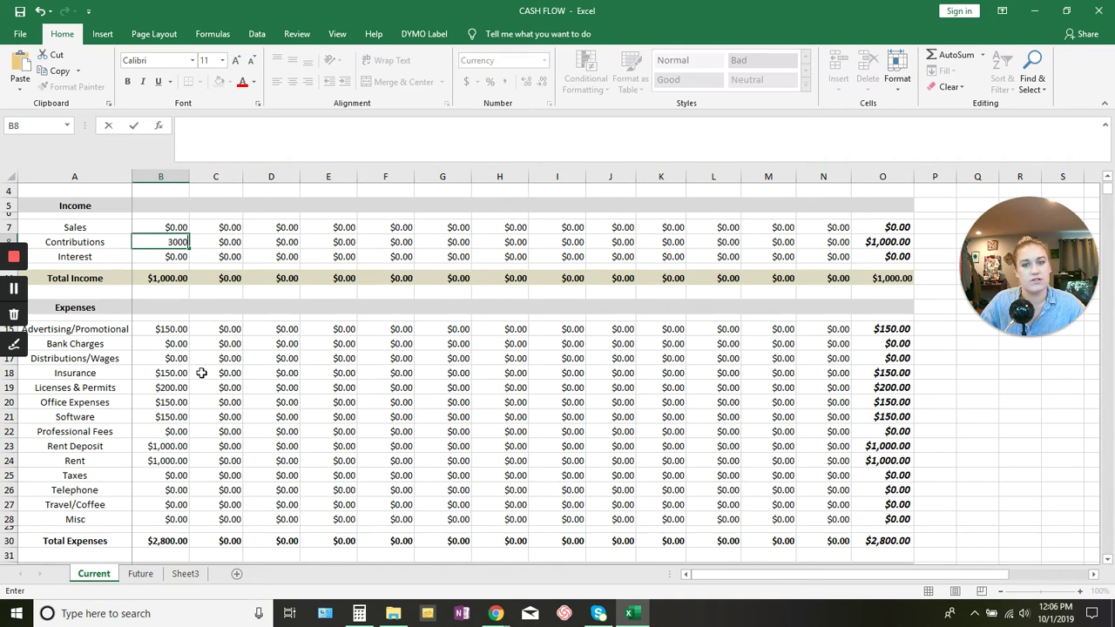
pyautogui.press('Return')
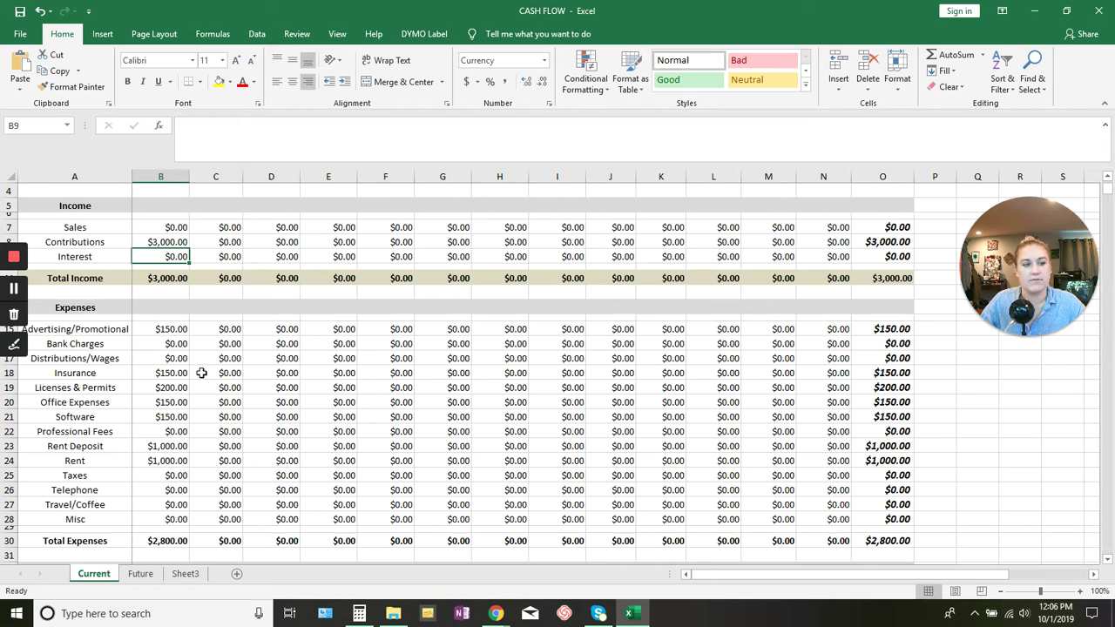
# Enter a Month 0 Telephone expense of 100, leaving Taxes and Travel/Coffee as they are.
pyautogui.press('Up')
pyautogui.press('Up')
pyautogui.press('Up')
pyautogui.press('Down')
pyautogui.press('Down')
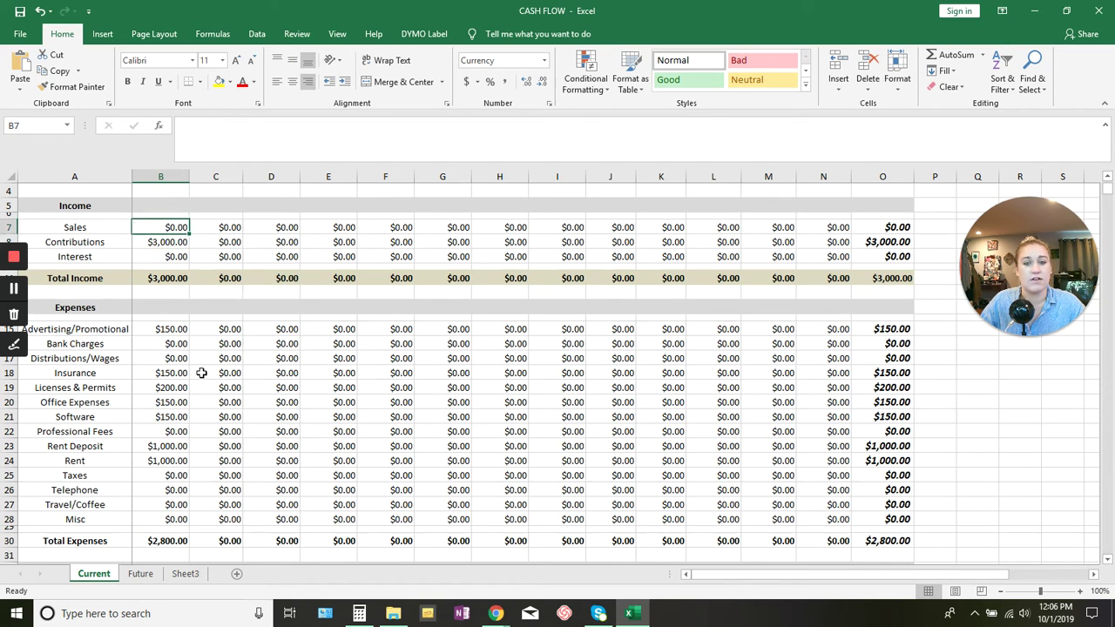
pyautogui.press('Down')
pyautogui.press('Down')
pyautogui.press('Down')
pyautogui.press('Down')
pyautogui.press('Down')
pyautogui.press('Down')
pyautogui.press('Down')
pyautogui.press('Down')
pyautogui.press('Down')
pyautogui.press('Down')
pyautogui.press('Down')
pyautogui.press('Down')
pyautogui.press('Down')
pyautogui.press('Down')
pyautogui.press('Down')
pyautogui.press('Down')
pyautogui.press('Down')
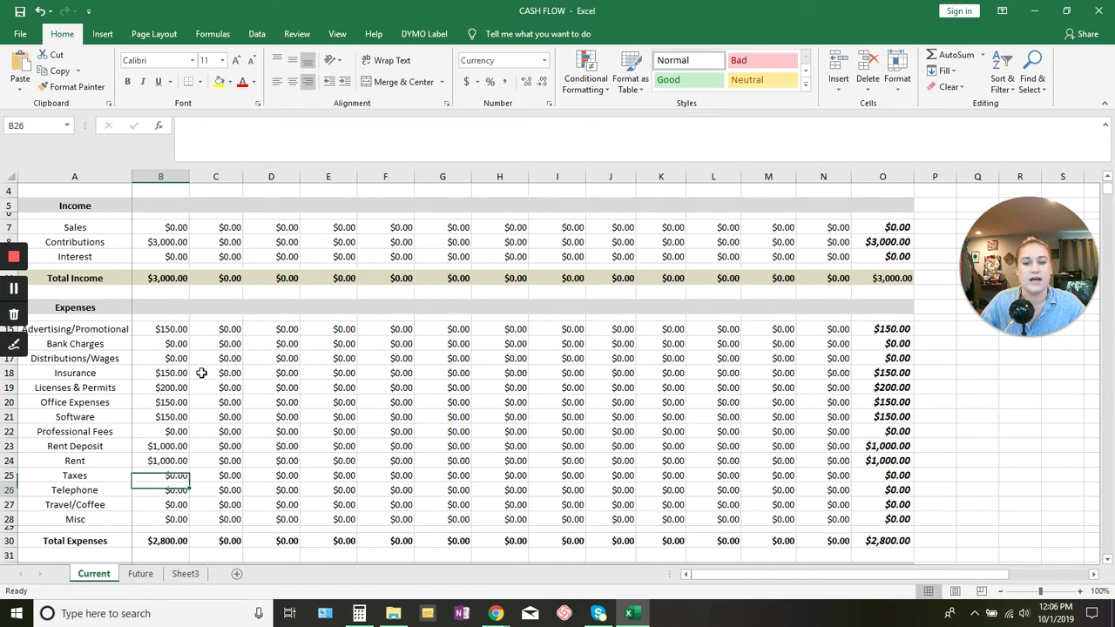
pyautogui.press('Up')
pyautogui.press('Up')
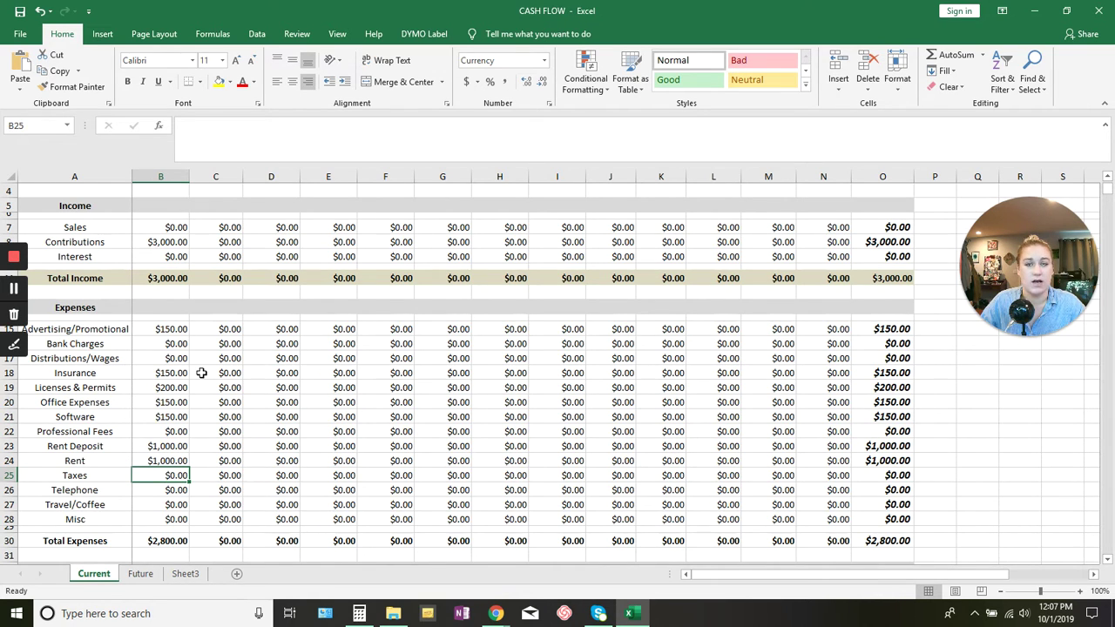
pyautogui.press('Down')
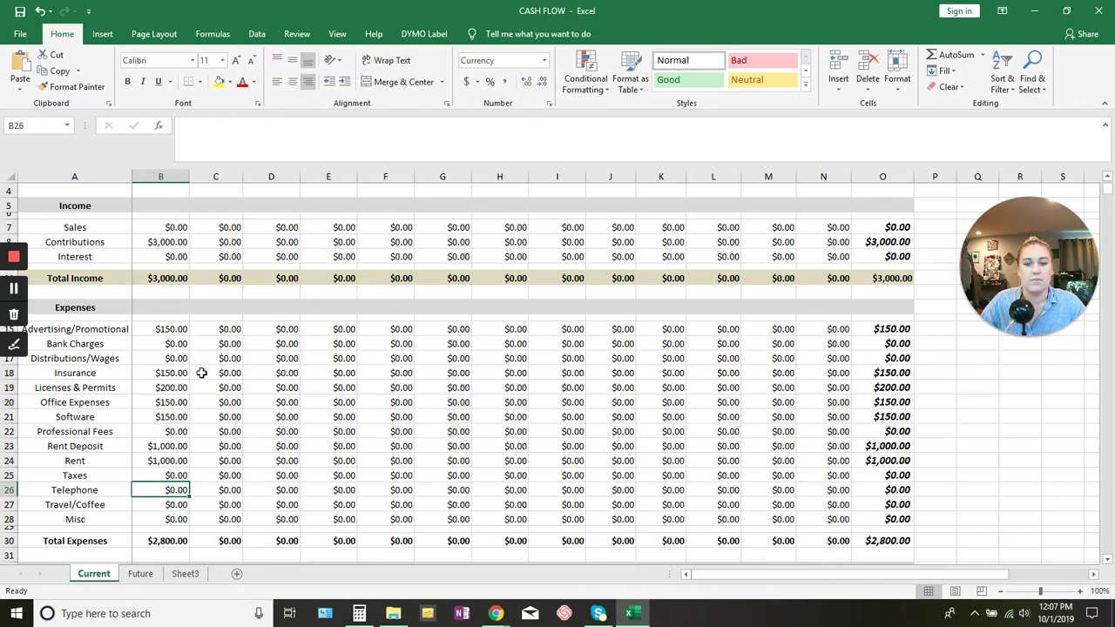
pyautogui.write('100')
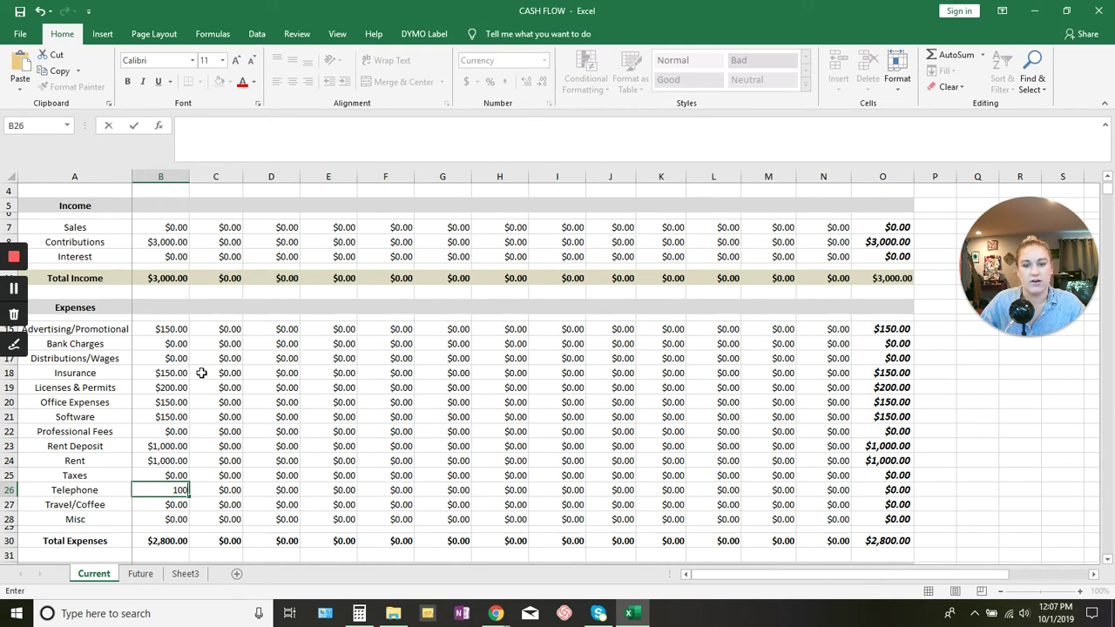
pyautogui.press('Return')
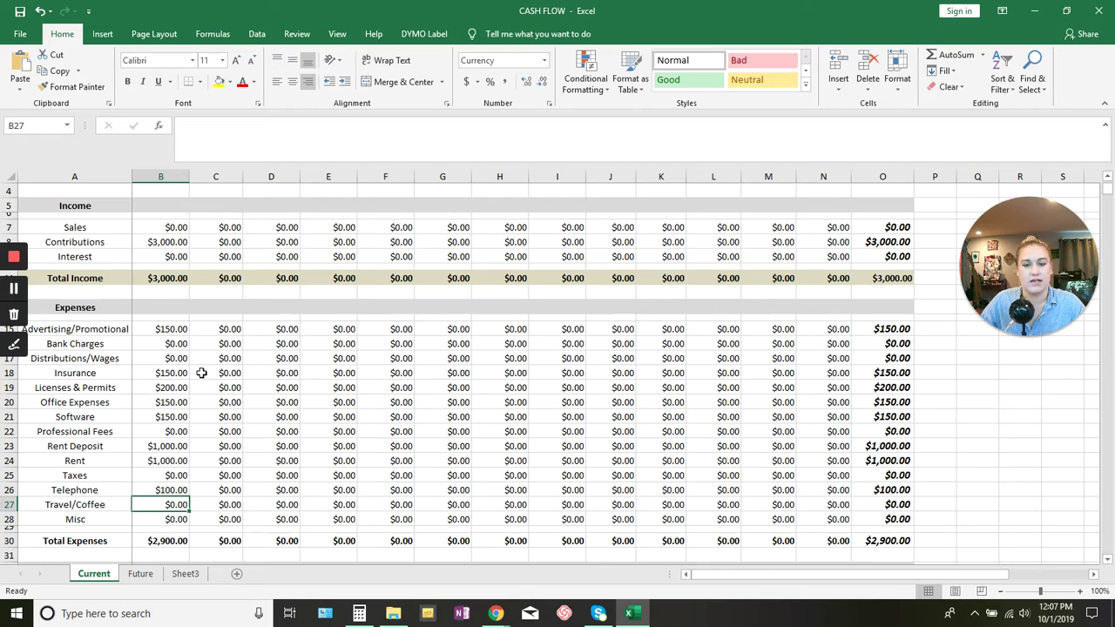
pyautogui.press('Down')
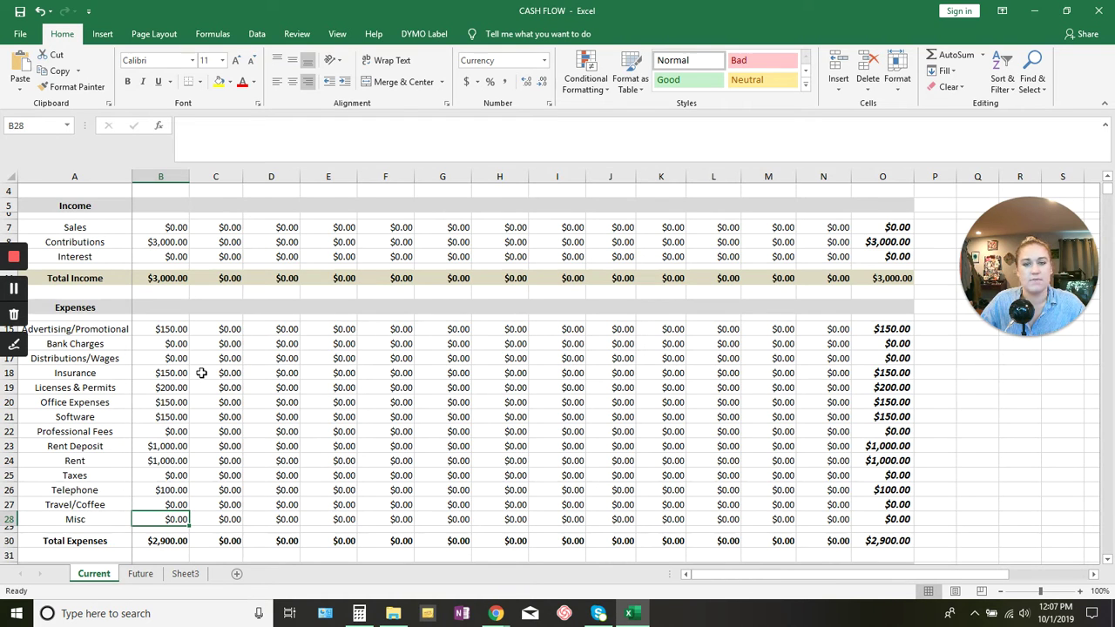
# Review the Month 0 Total Expenses, Total Cash Outflow, Ending Cash Position and Ending Cash Balance cells.
pyautogui.press('Down')
pyautogui.press('Down')
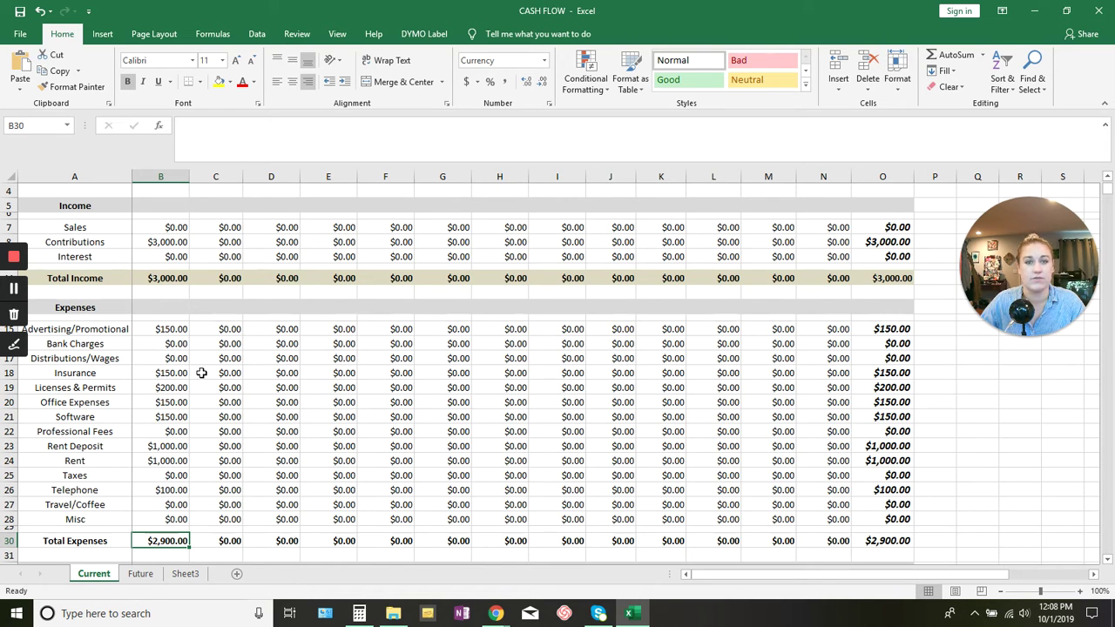
pyautogui.scroll(-5, 201, 373)
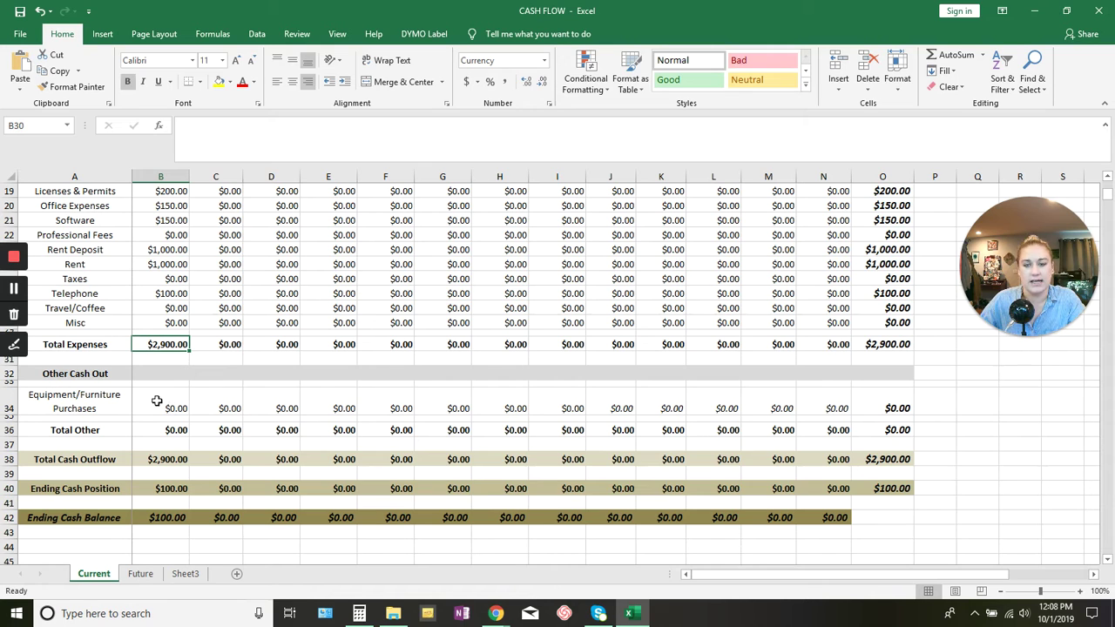
pyautogui.click(179, 465)
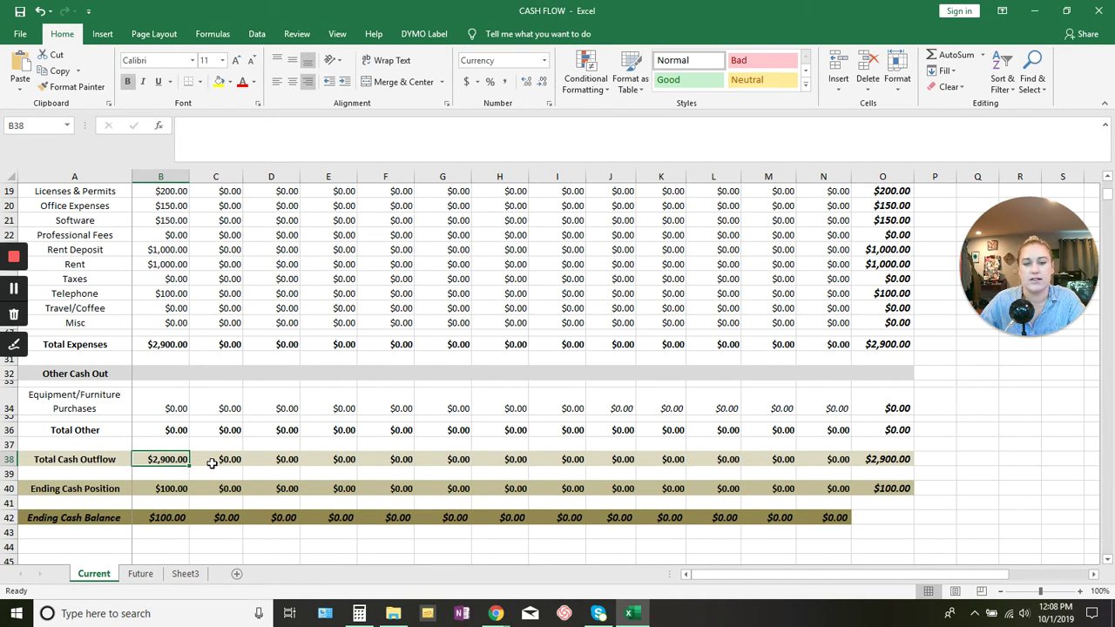
pyautogui.click(178, 489)
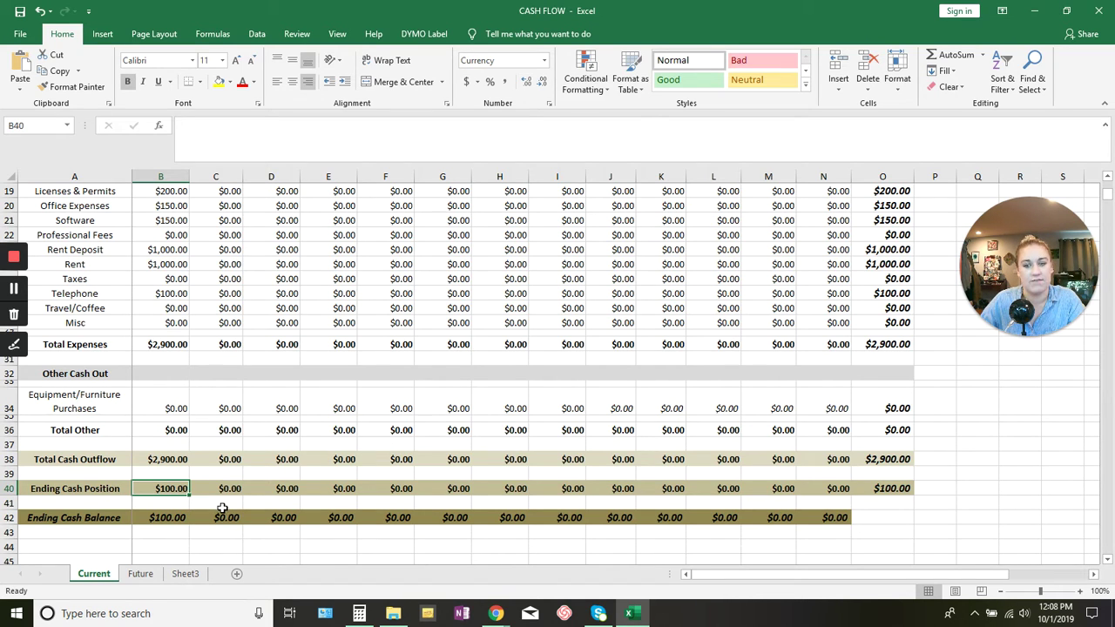
pyautogui.click(165, 520)
# Compare the Month 1 Beginning Cash Balance with the Month 0 Ending Cash Balance.
pyautogui.scroll(6, 173, 538)
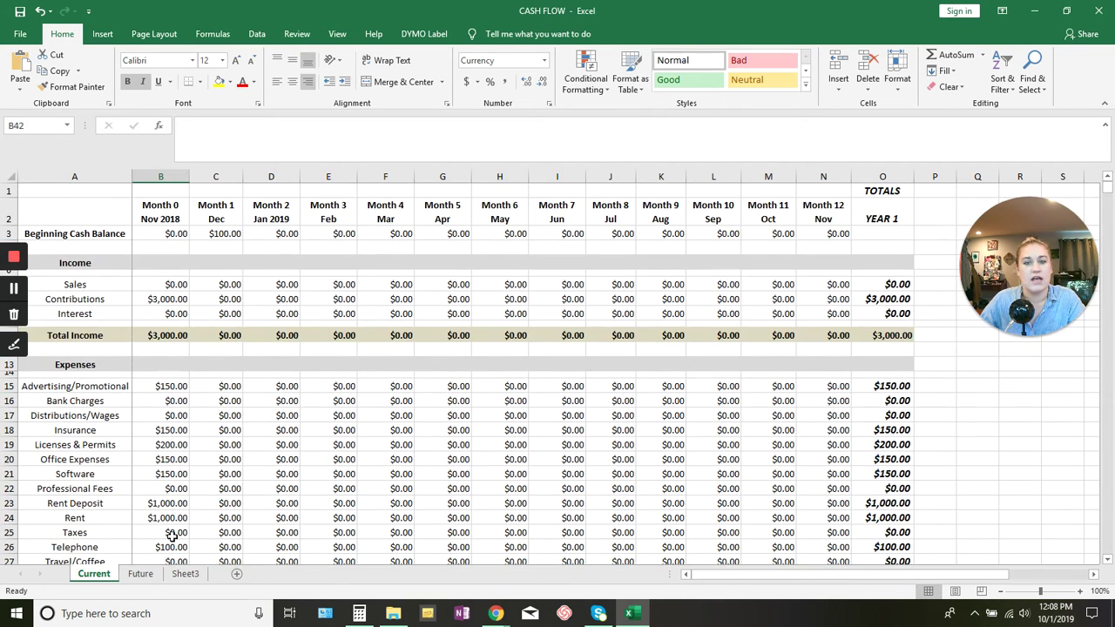
pyautogui.click(232, 235)
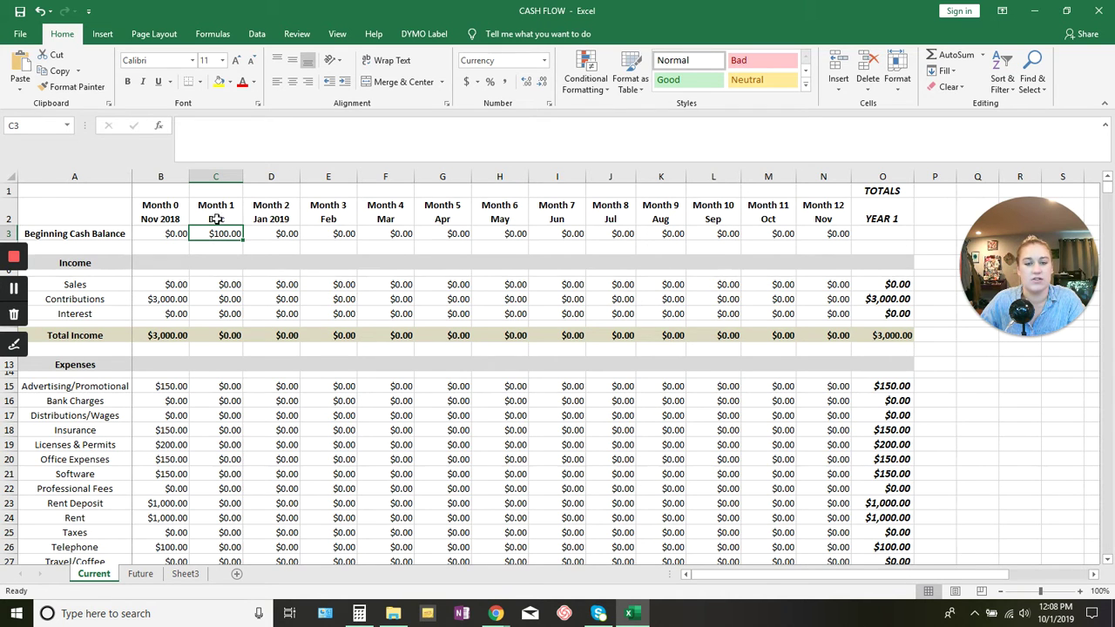
pyautogui.scroll(-8, 174, 434)
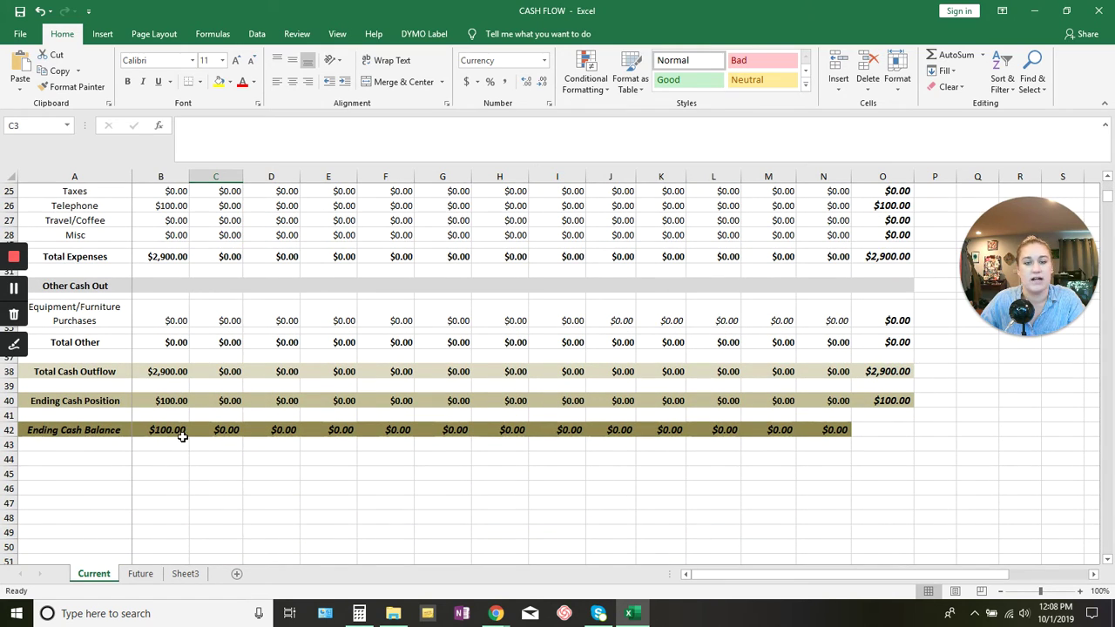
pyautogui.scroll(2, 180, 439)
pyautogui.scroll(6, 180, 439)
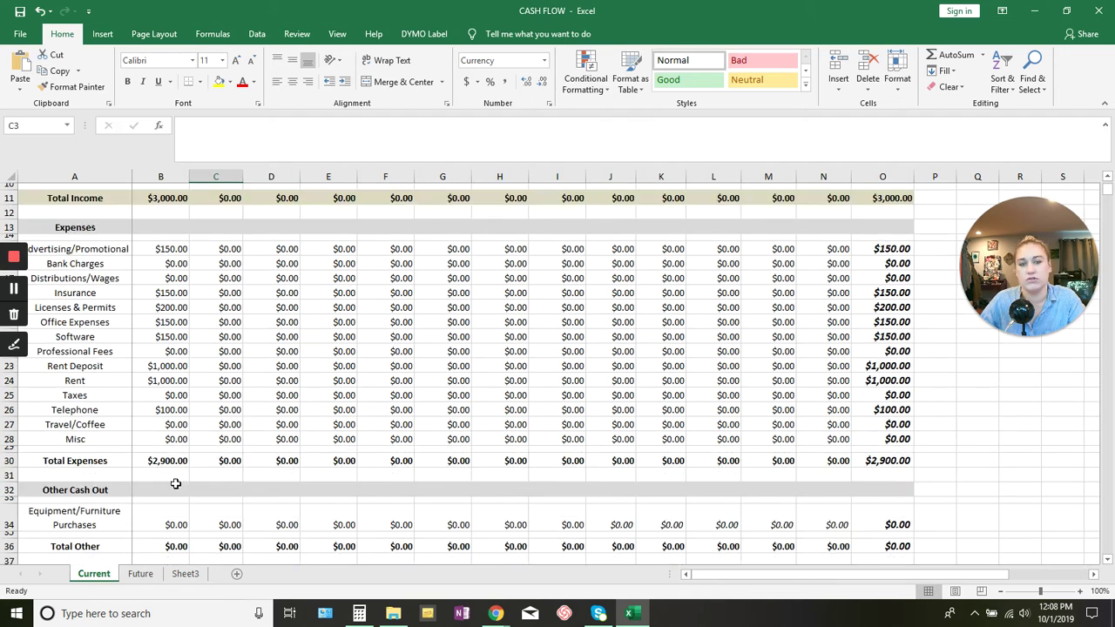
pyautogui.scroll(-7, 174, 483)
pyautogui.scroll(7, 180, 477)
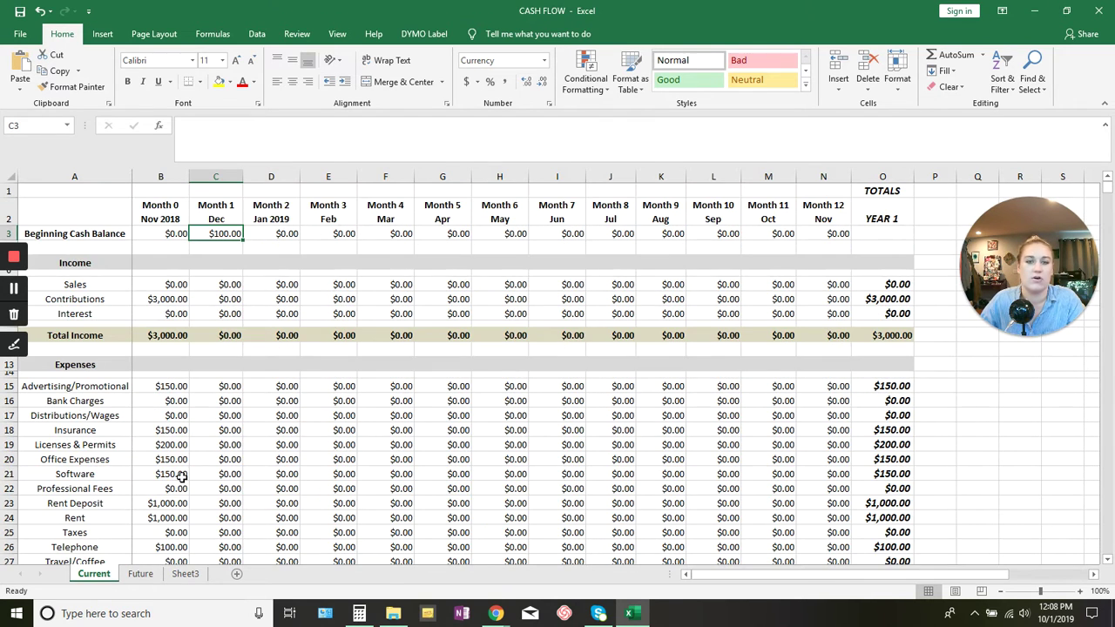
# Enter Month 1 income of 1000 for Sales, 300 for Contributions and .01 for Interest, and check Total Income.
pyautogui.click(227, 285)
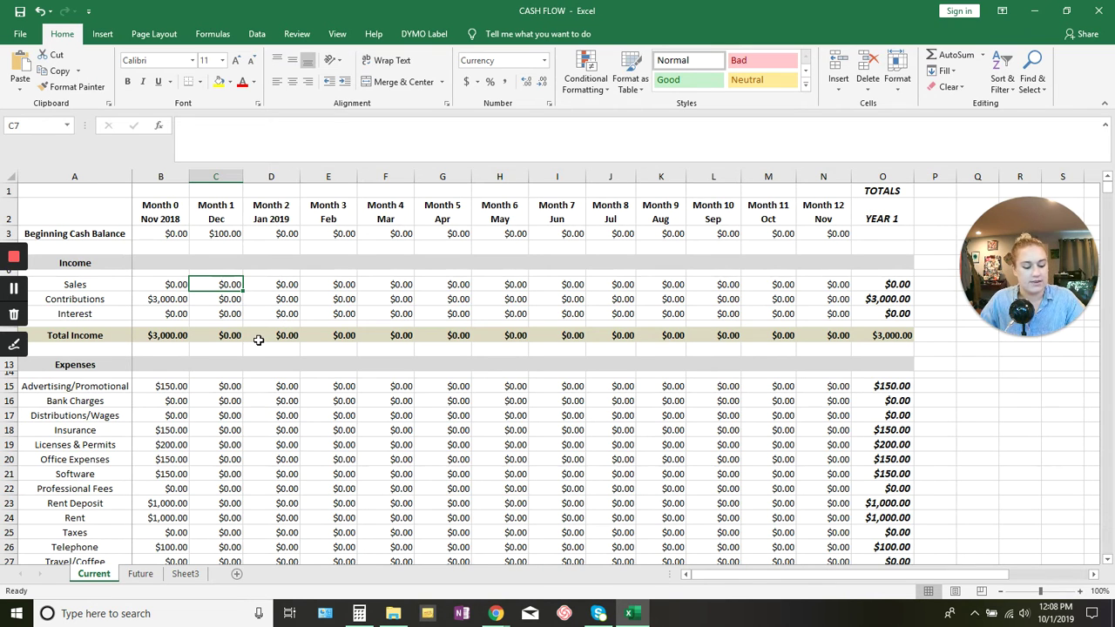
pyautogui.write('1000')
pyautogui.press('Return')
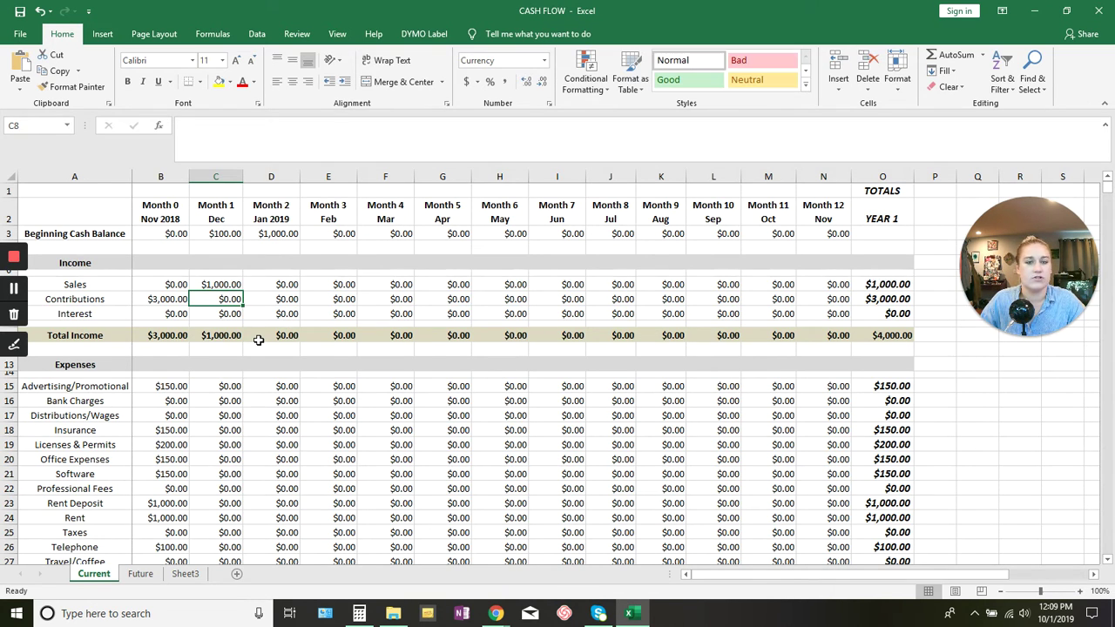
pyautogui.write('300')
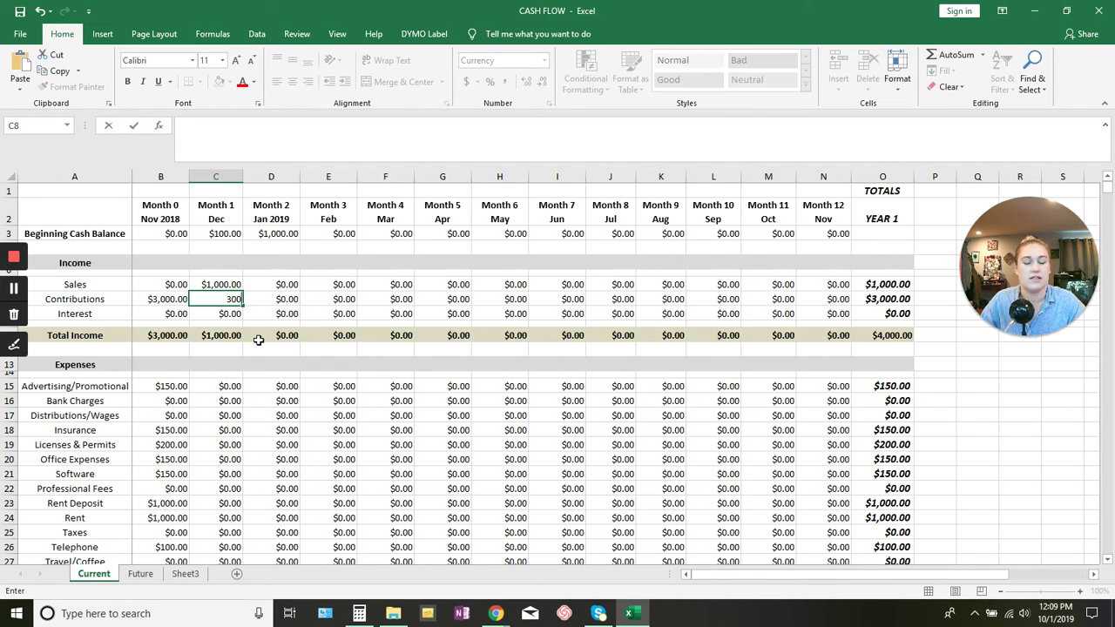
pyautogui.press('Return')
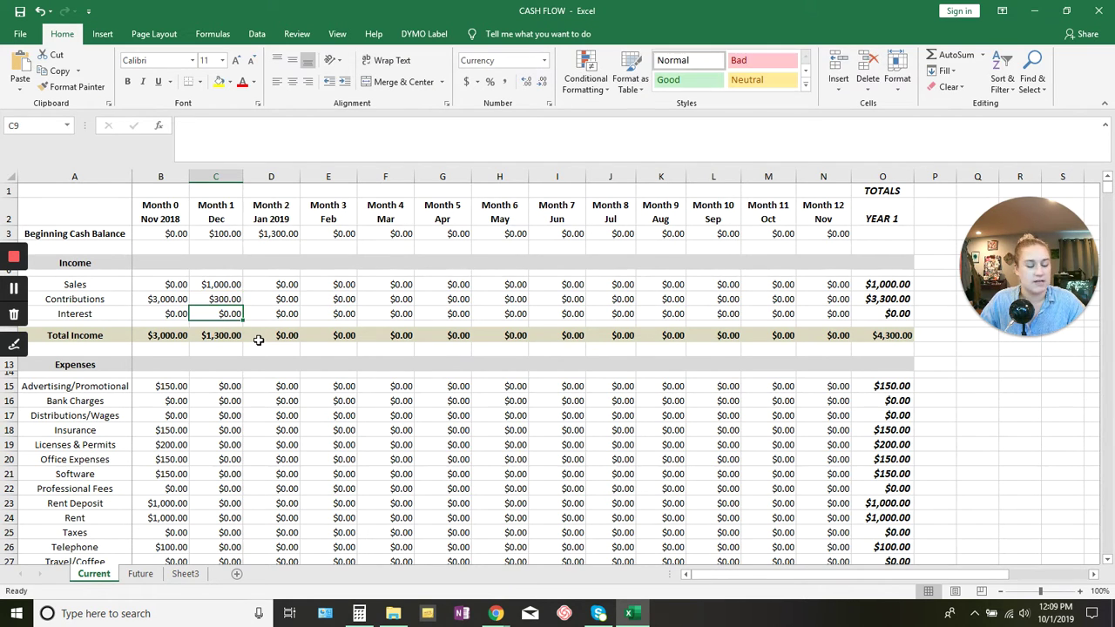
pyautogui.write('.01')
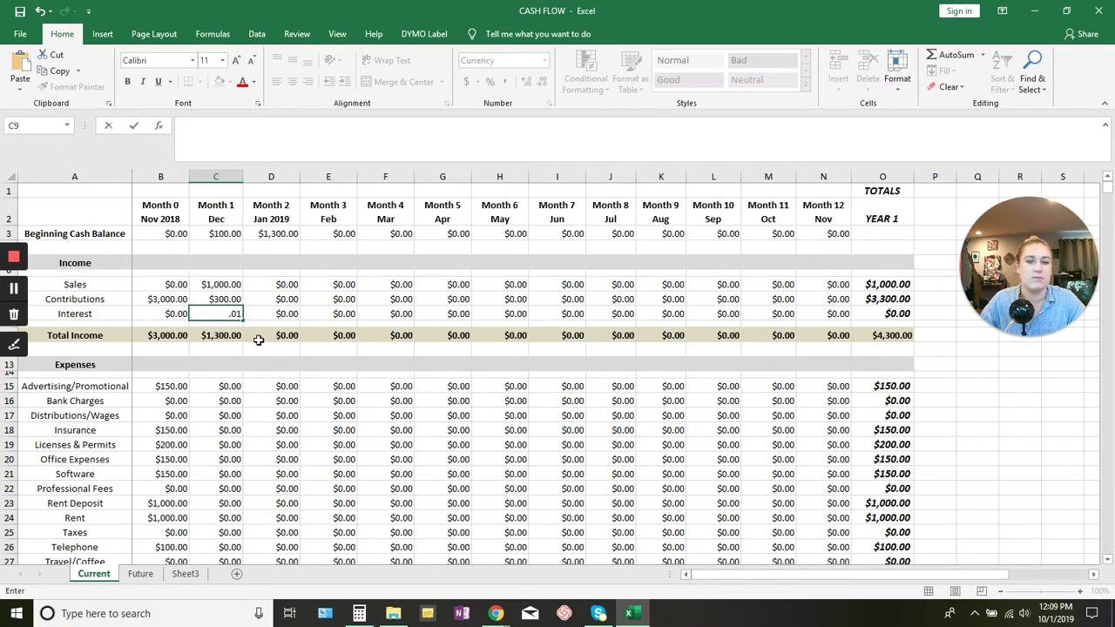
pyautogui.press('Return')
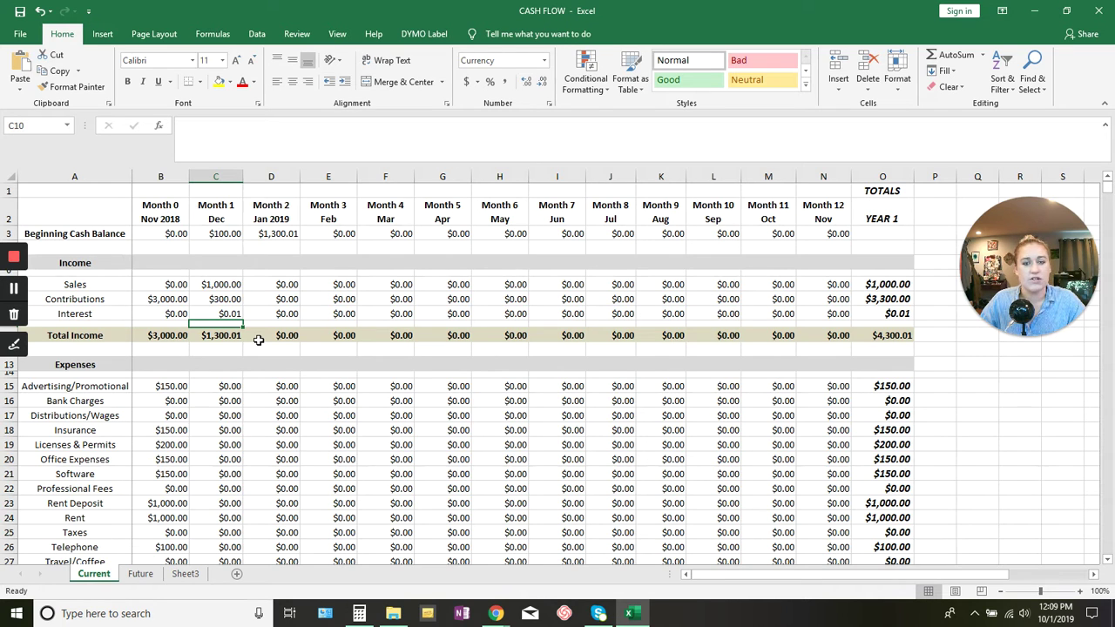
pyautogui.click(230, 336)
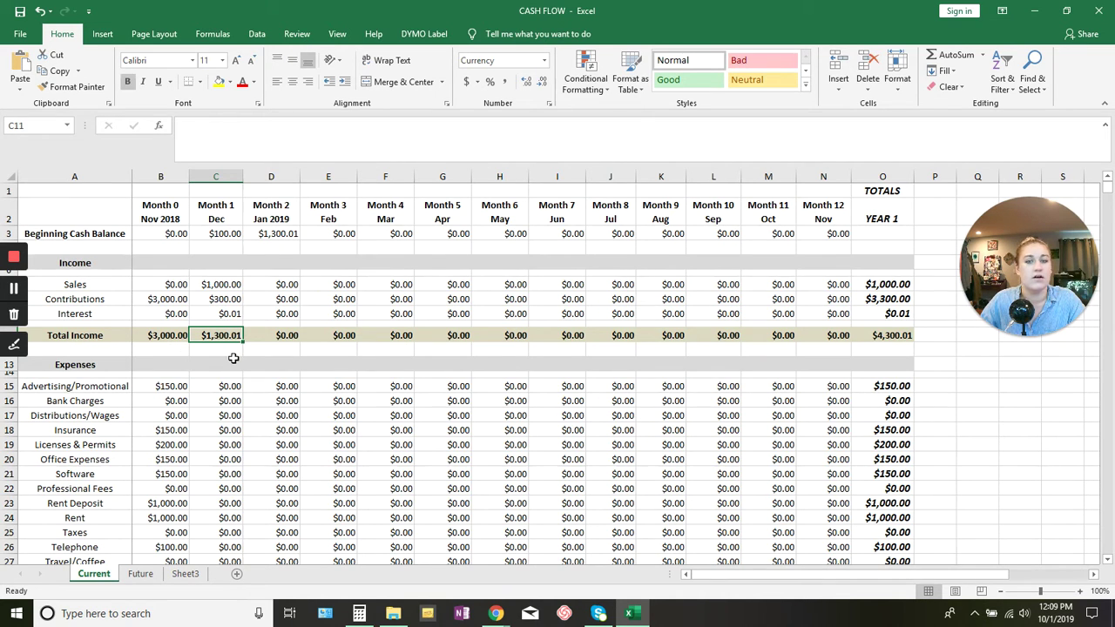
# Enter a Month 1 Advertising/Promotional expense of 150.
pyautogui.scroll(-2, 234, 358)
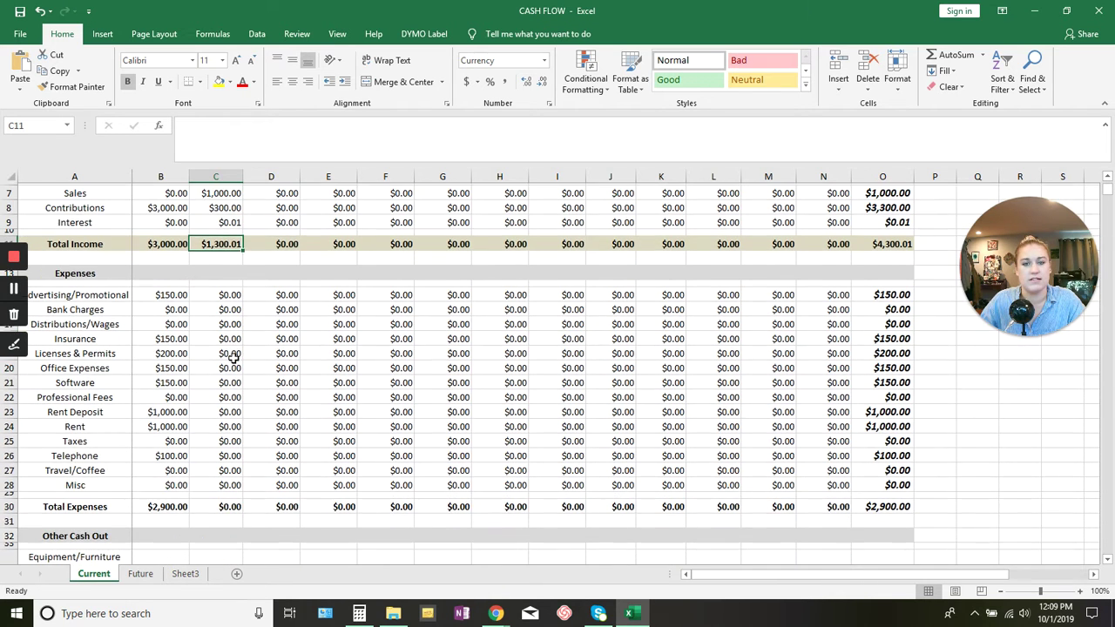
pyautogui.click(232, 292)
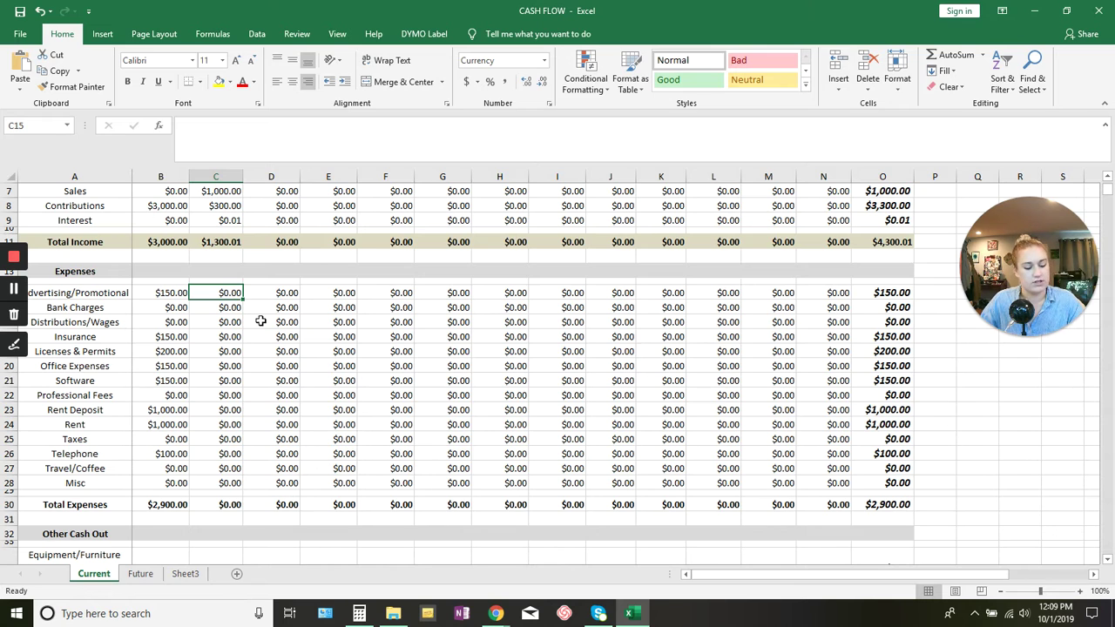
pyautogui.write('150')
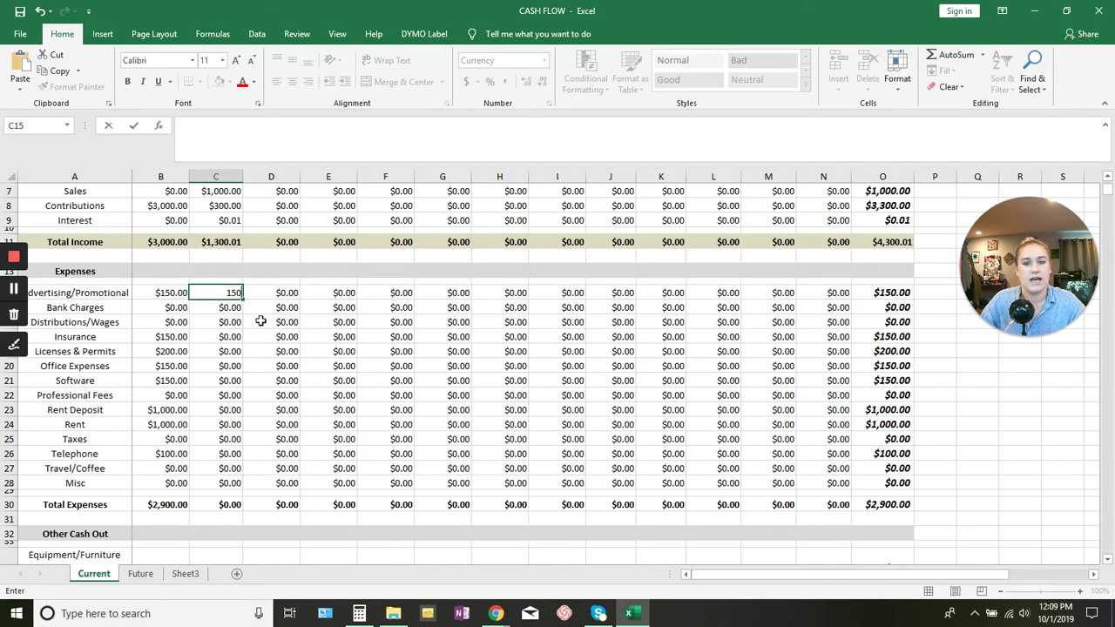
pyautogui.press('Return')
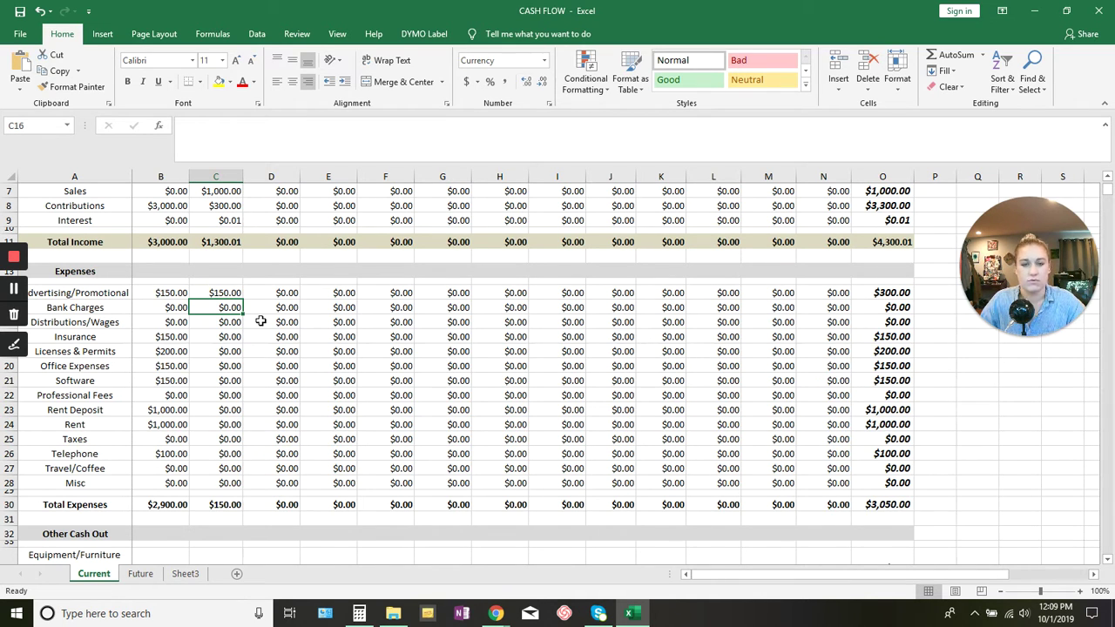
# Calculate Month 1 Bank Charges as 2.9% of that month's Sales with the formula =.029*C7.
pyautogui.write('=')
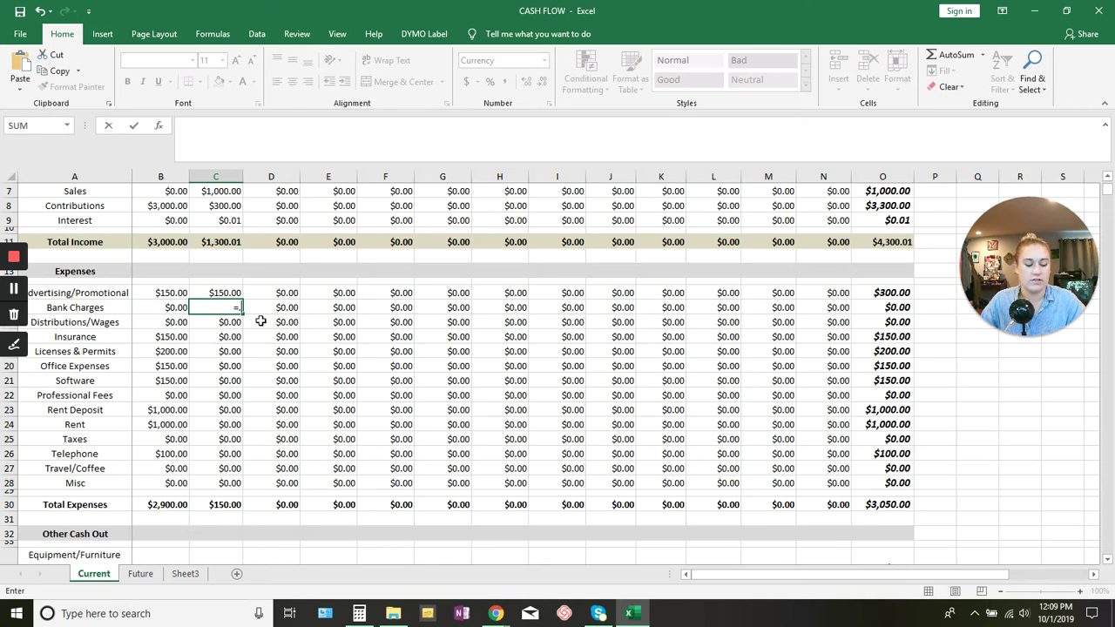
pyautogui.write('.029')
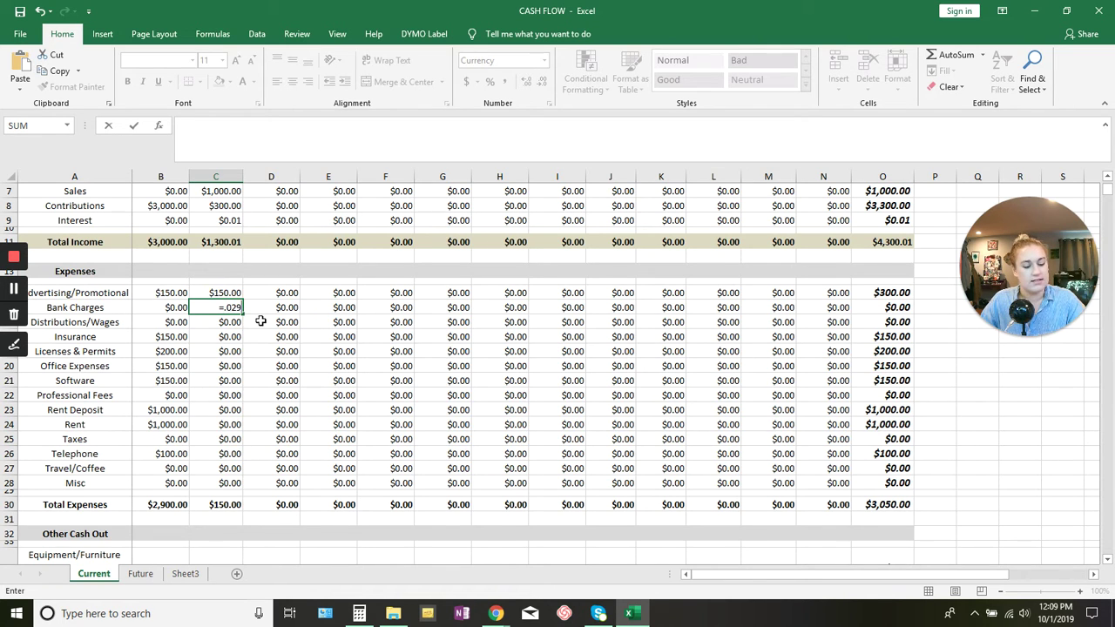
pyautogui.write('*')
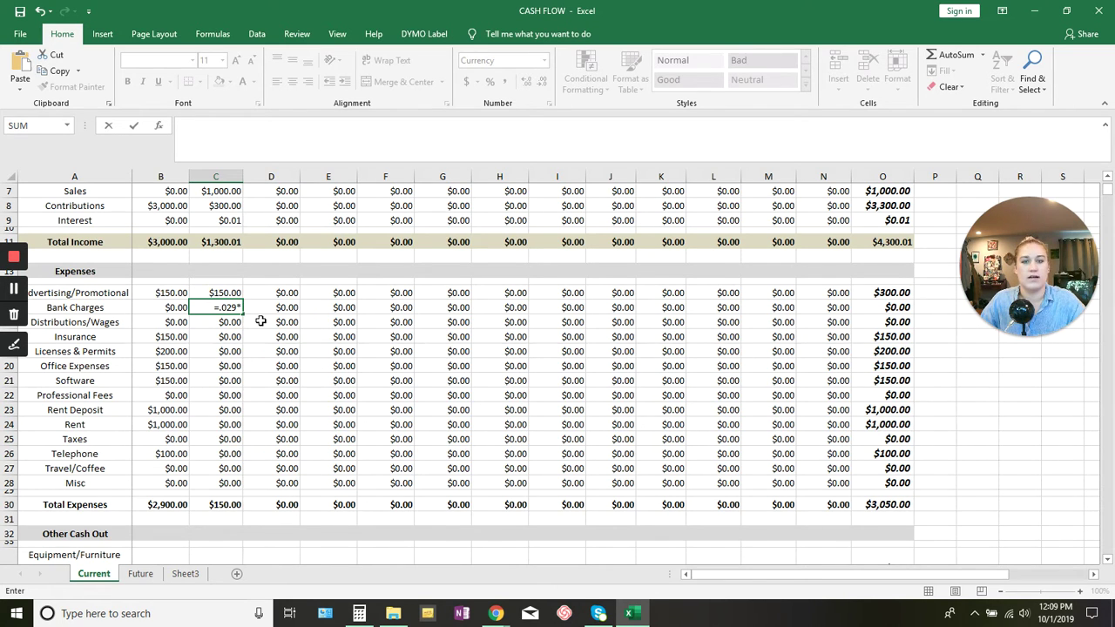
pyautogui.click(225, 192)
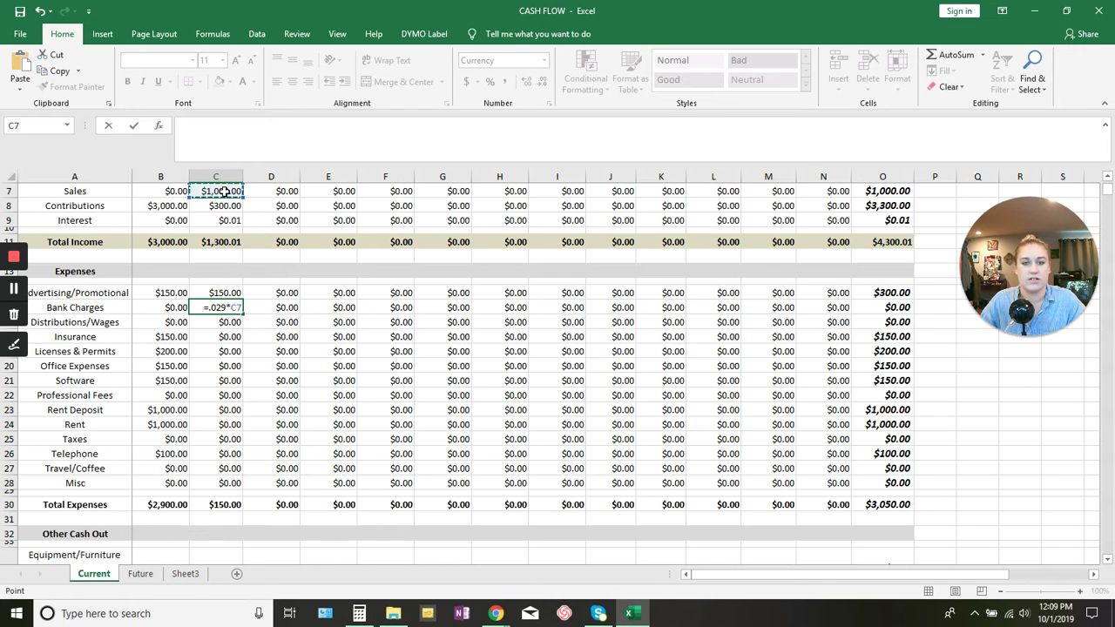
pyautogui.press('Return')
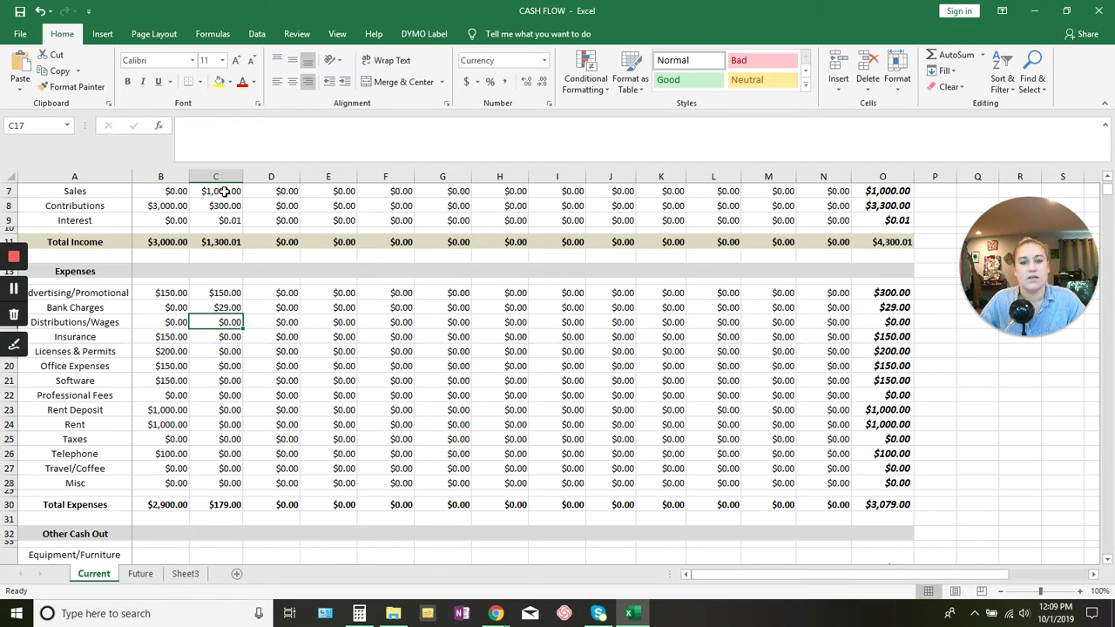
# Reopen the Month 1 Bank Charges formula to review its rate and Sales reference, keeping it as it is.
pyautogui.click(237, 307)
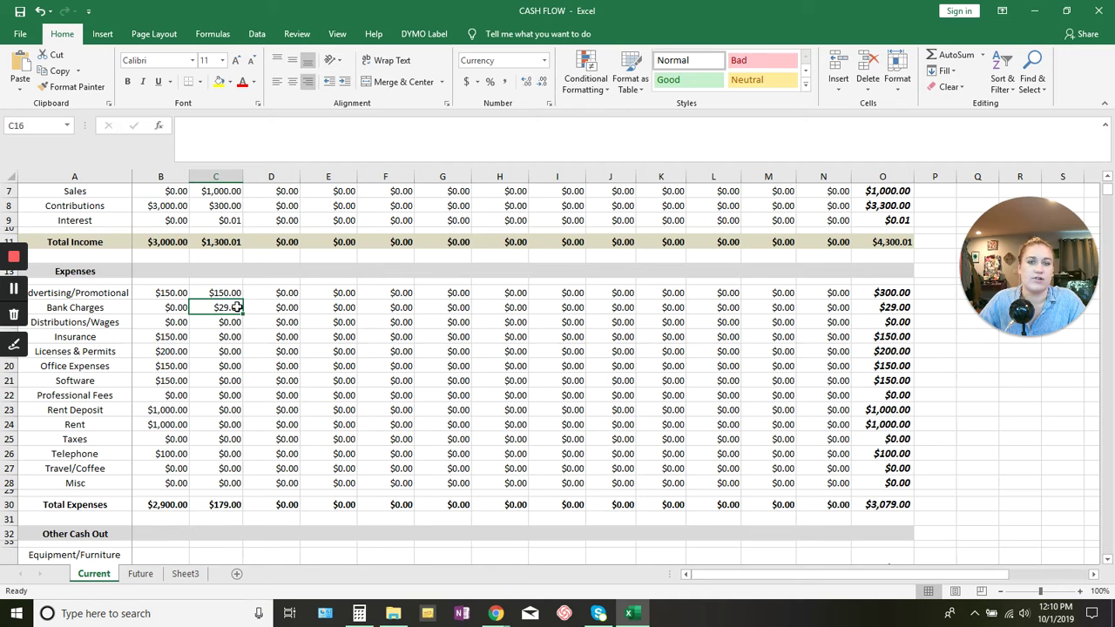
pyautogui.write('=0.029*C7')
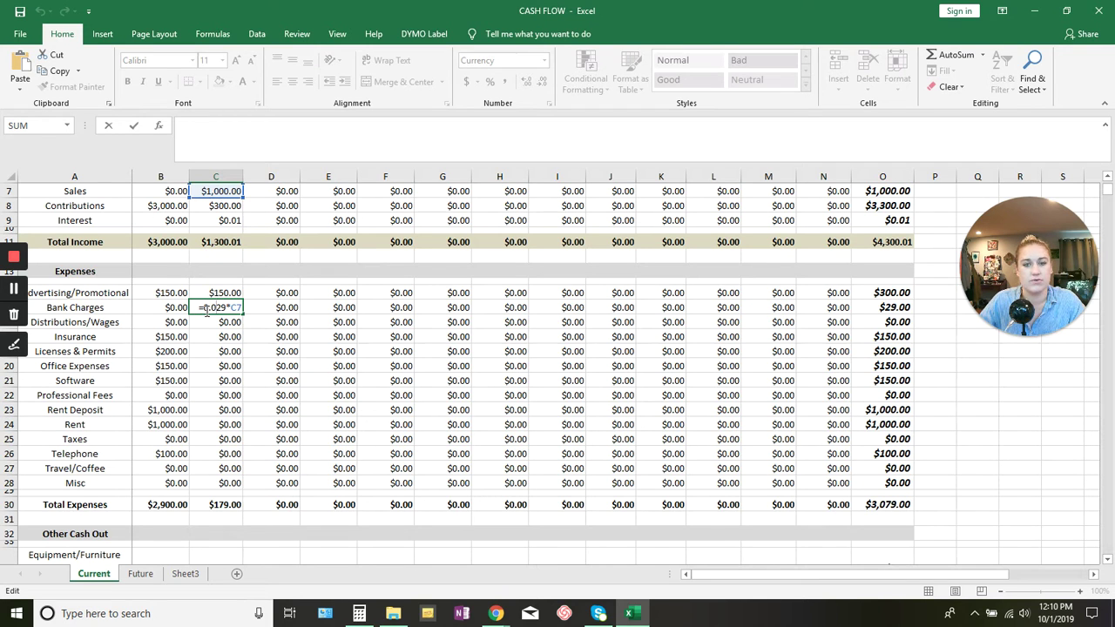
pyautogui.press('Return')
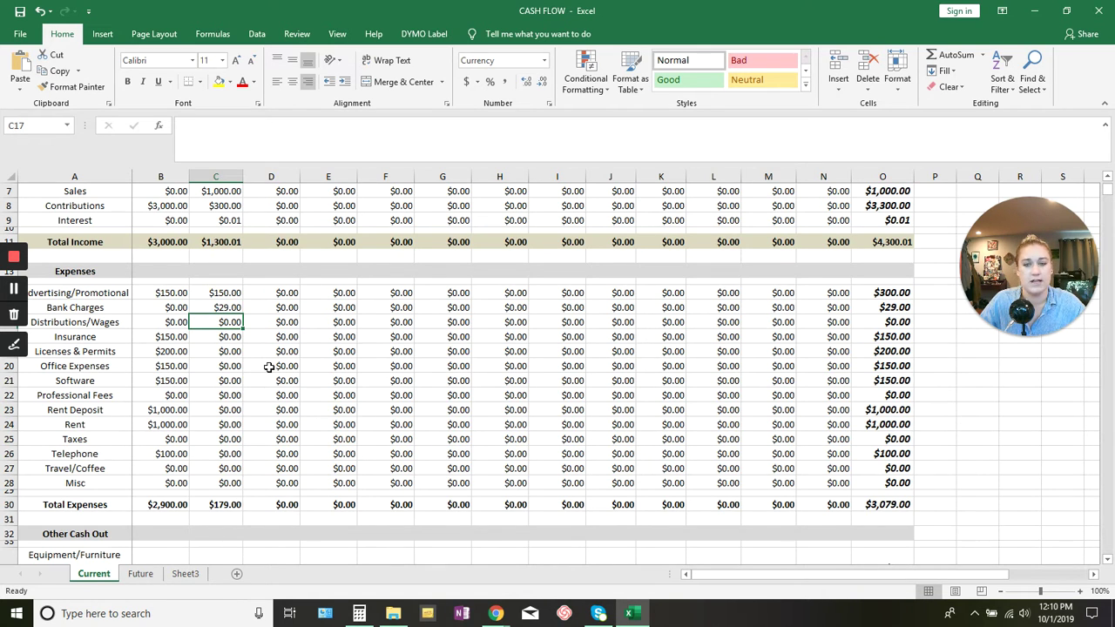
# Enter Month 1 expenses of 100 for Office Expenses and 80 for Software.
pyautogui.press('Down')
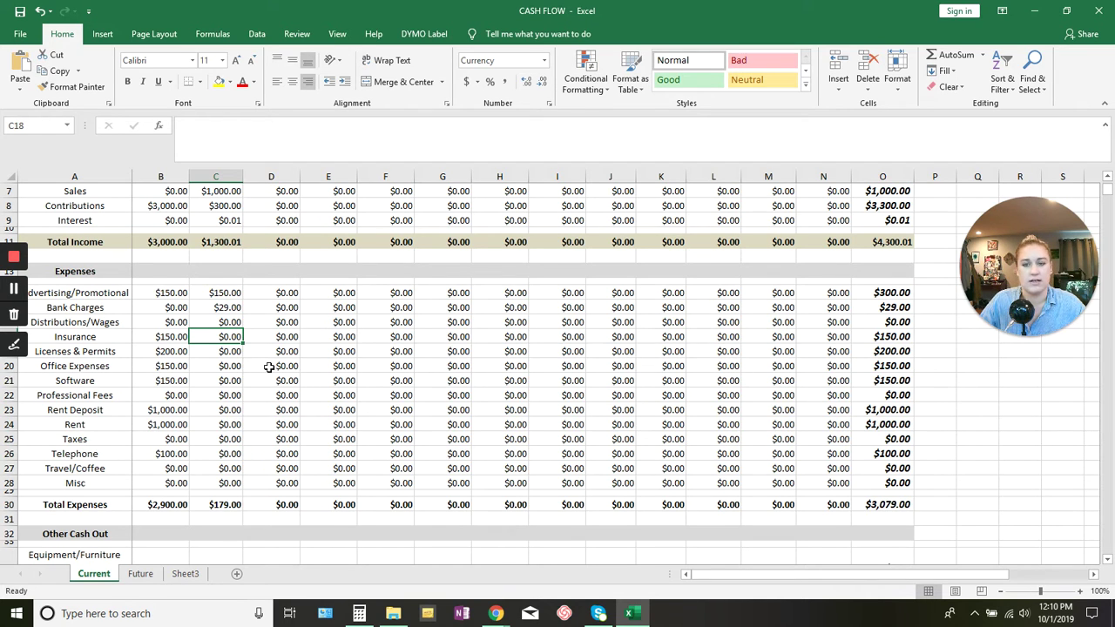
pyautogui.press('Down')
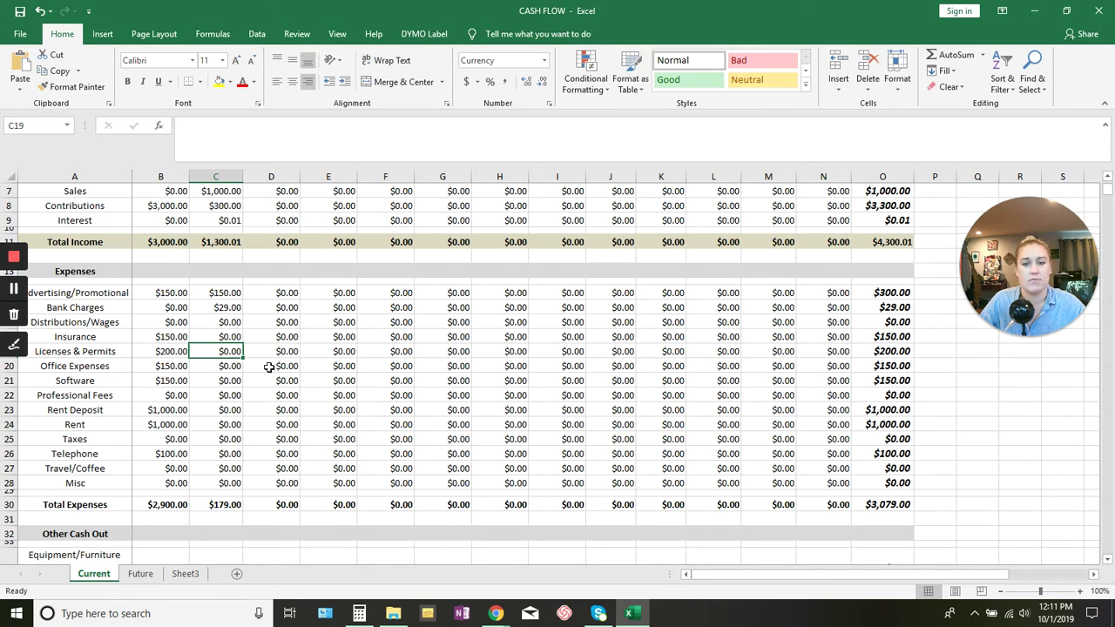
pyautogui.press('Down')
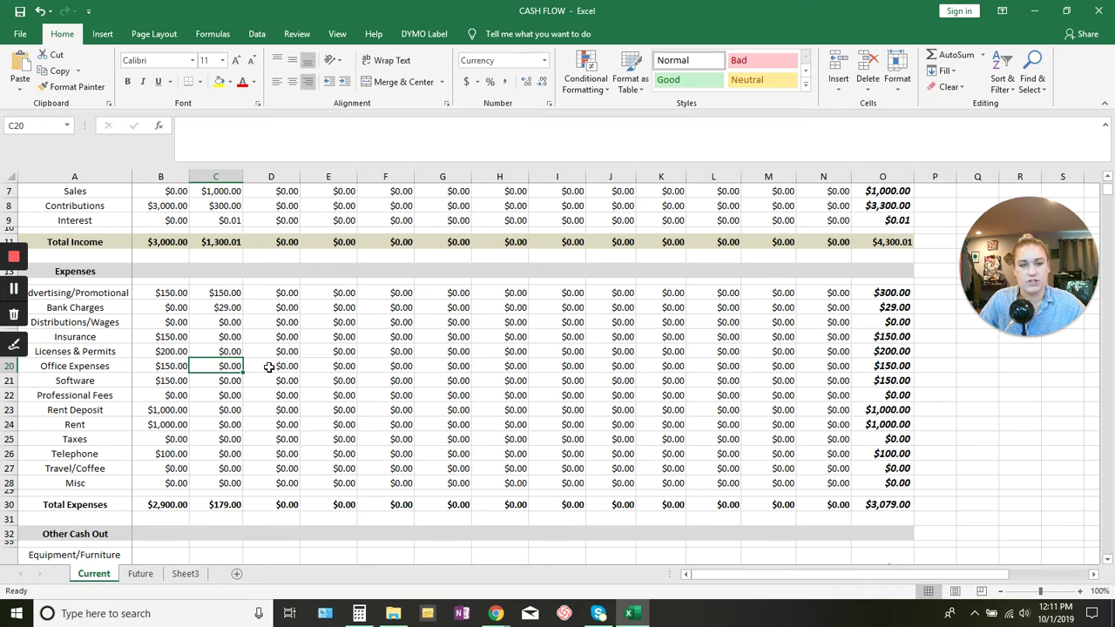
pyautogui.write('100')
pyautogui.hotkey('ctrl', 'Return')
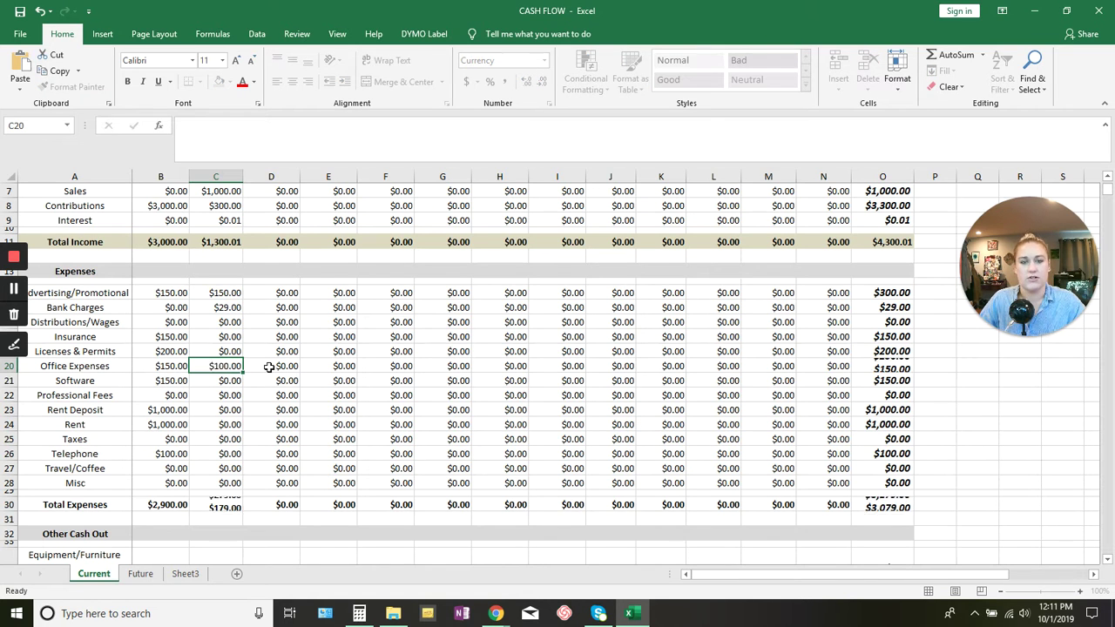
pyautogui.press('Down')
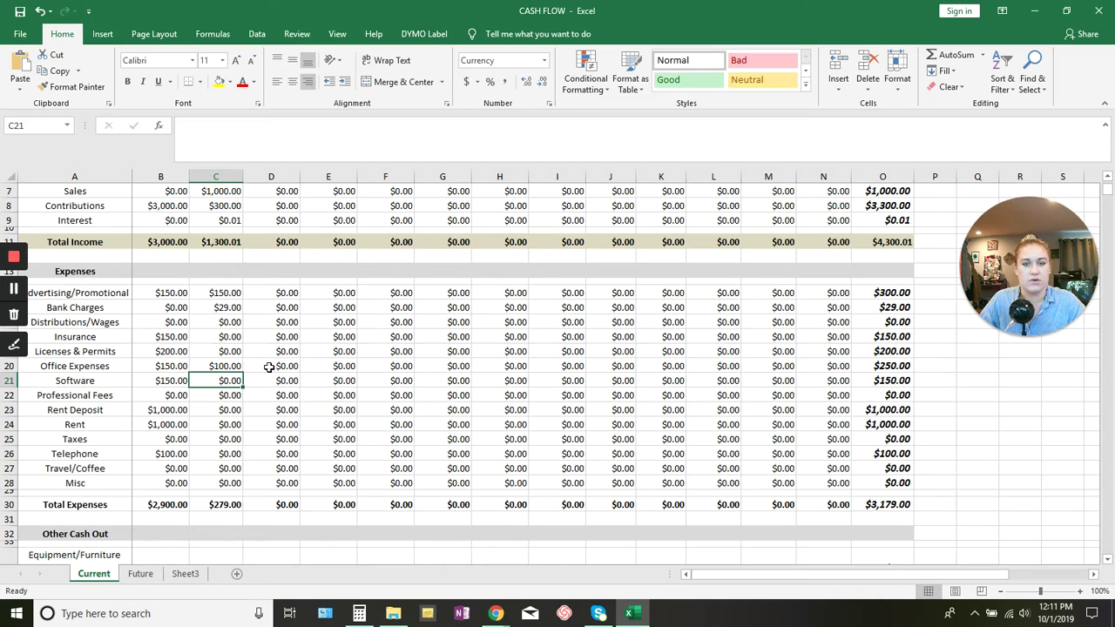
pyautogui.write('80')
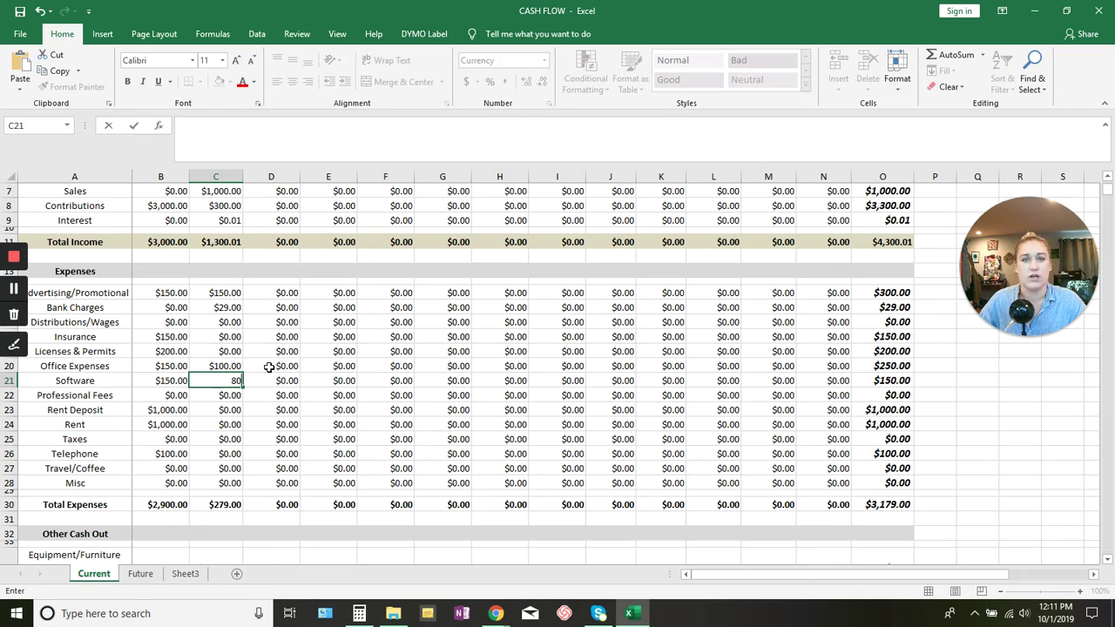
pyautogui.press('Return')
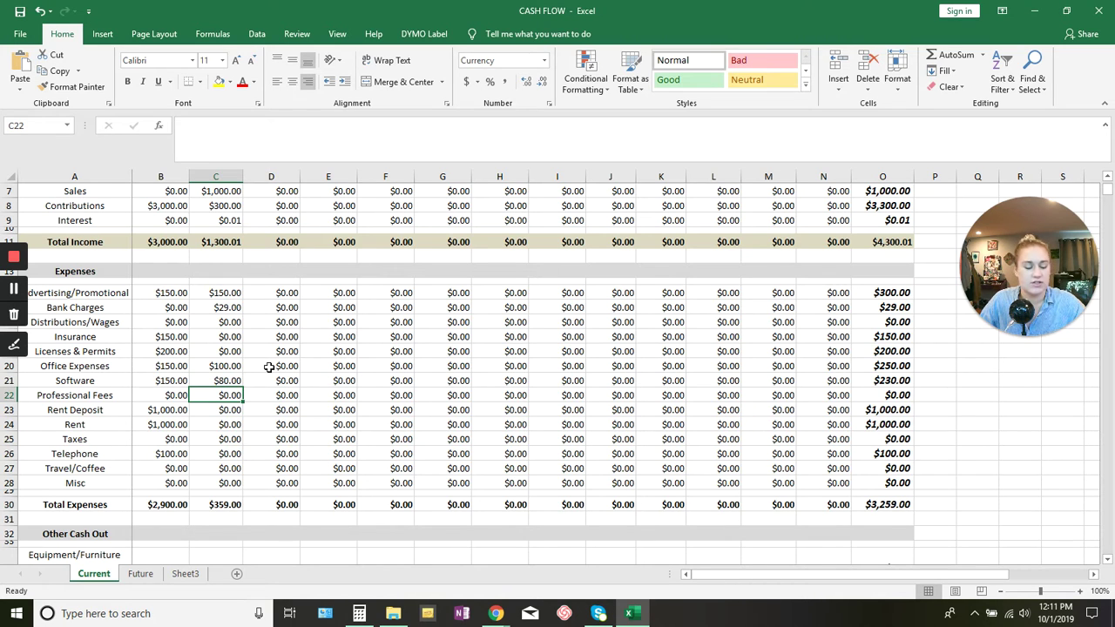
# Enter Month 1 expenses of 300 for Professional Fees and 1000 for Rent, skipping Rent Deposit.
pyautogui.write('300')
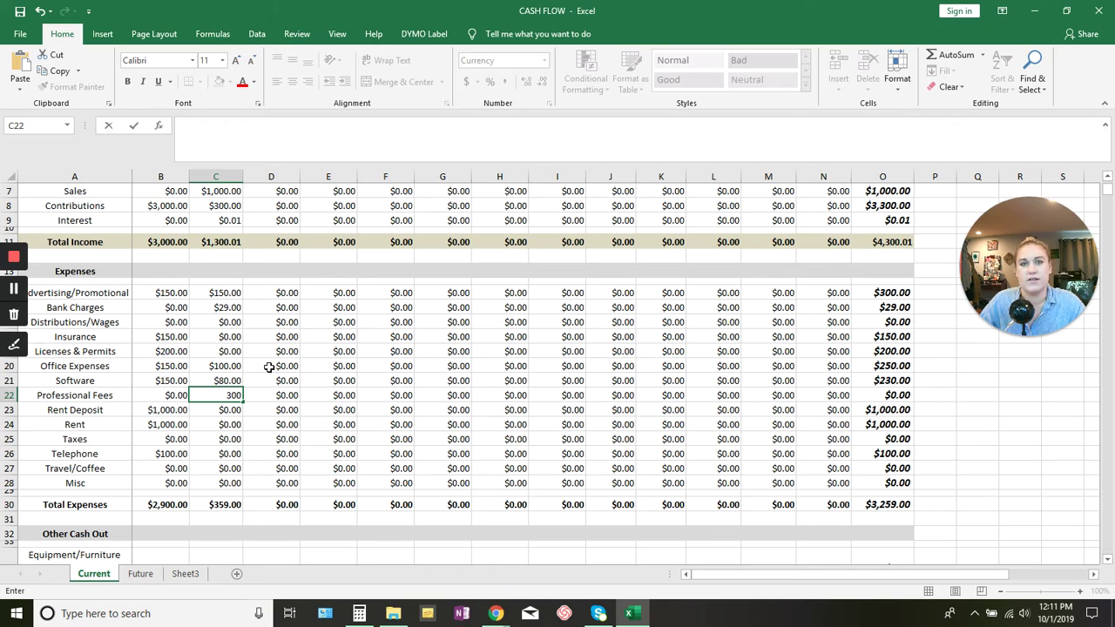
pyautogui.press('Return')
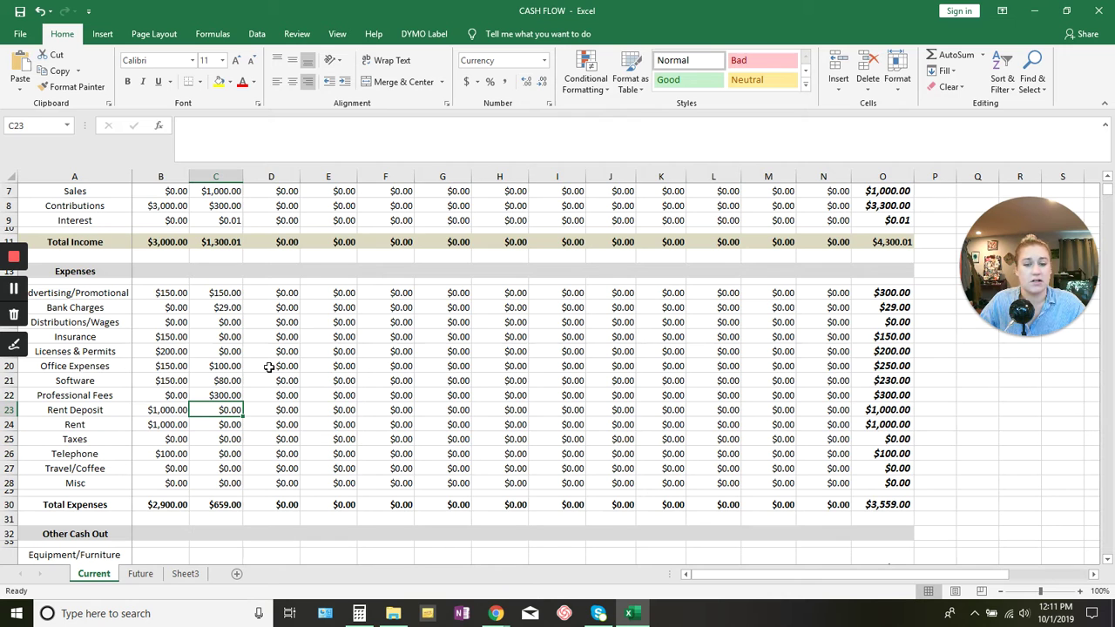
pyautogui.press('Down')
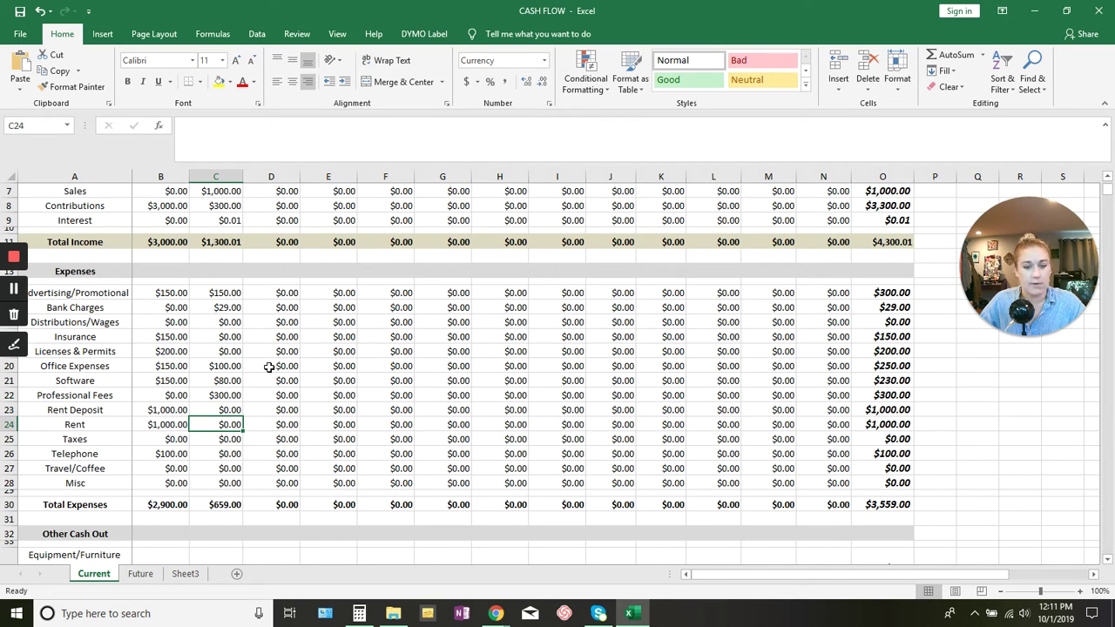
pyautogui.write('1000')
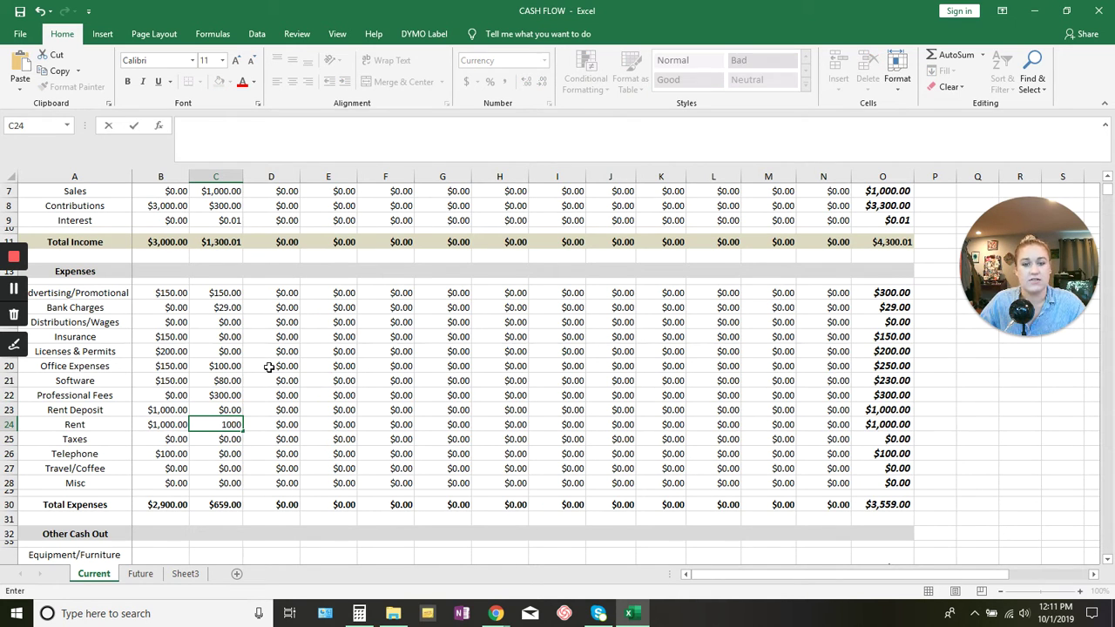
pyautogui.press('Return')
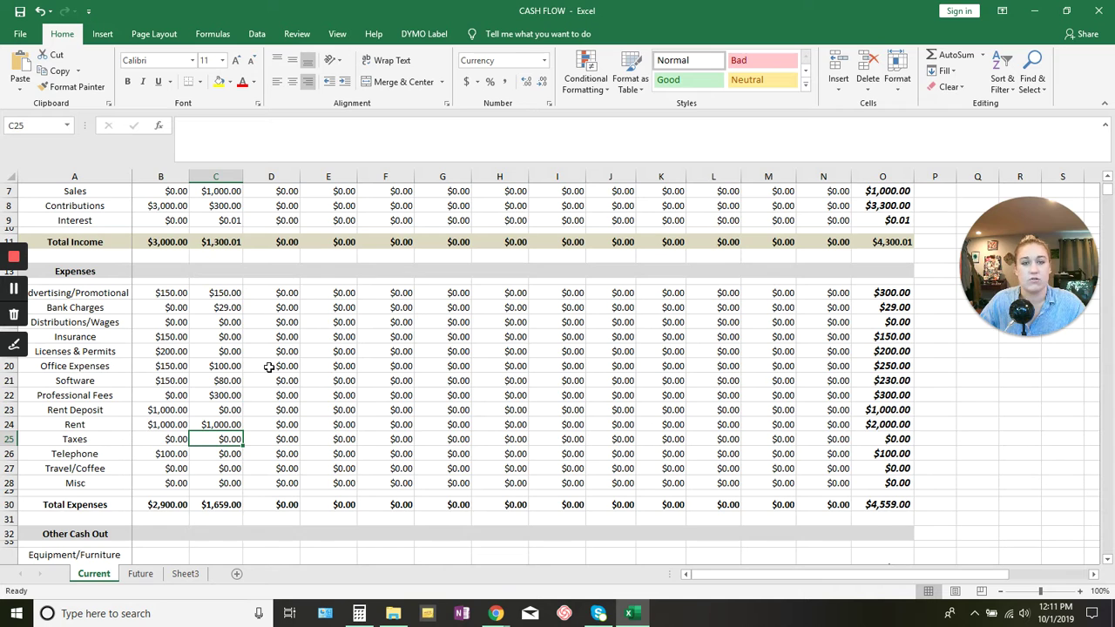
# Enter a Month 1 Telephone expense of 50, leaving Taxes untouched.
pyautogui.press('Return')
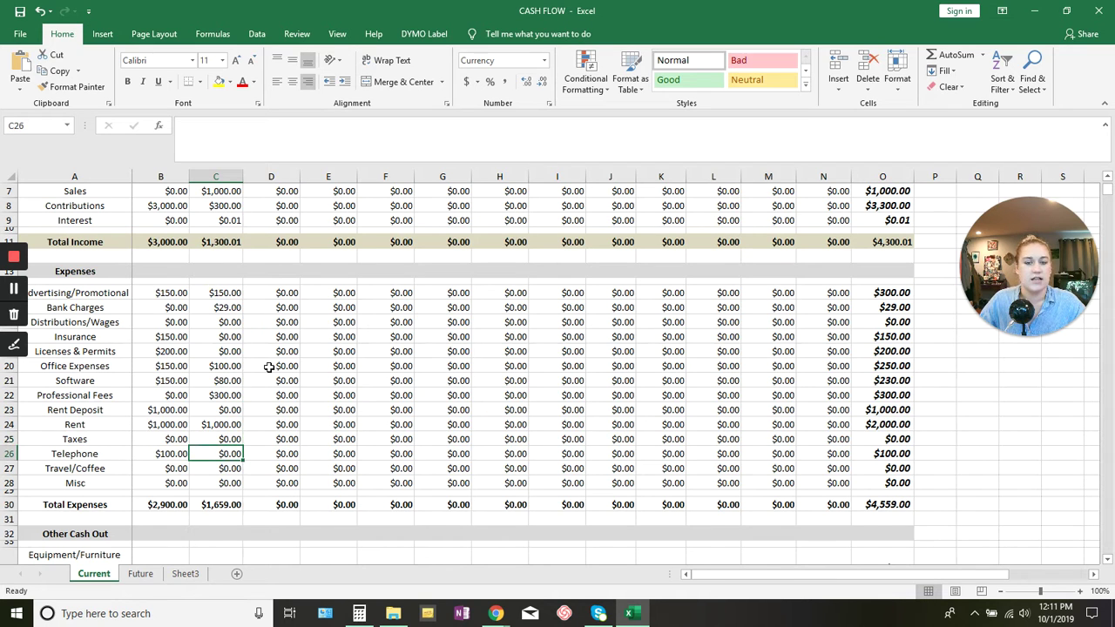
pyautogui.write('30')
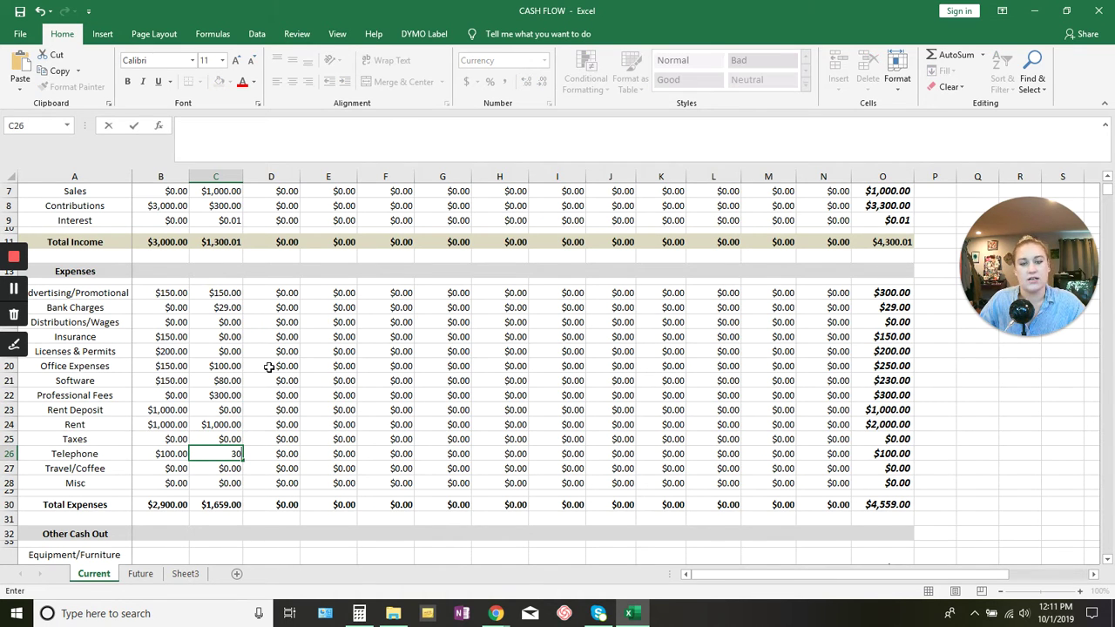
pyautogui.press('BackSpace')
pyautogui.press('BackSpace')
pyautogui.write('50')
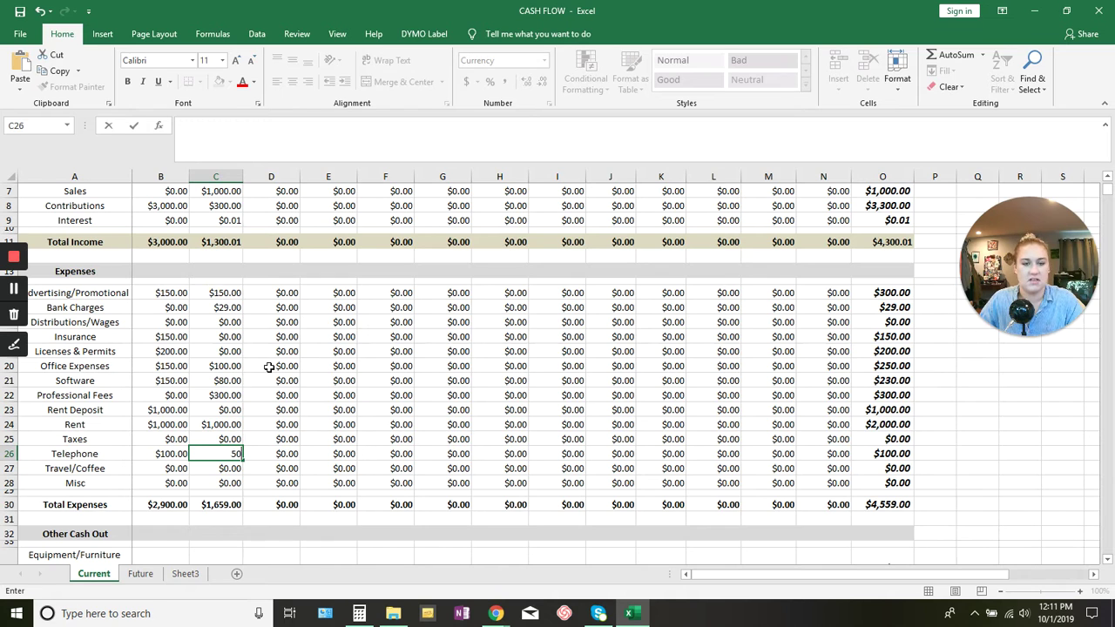
pyautogui.press('Return')
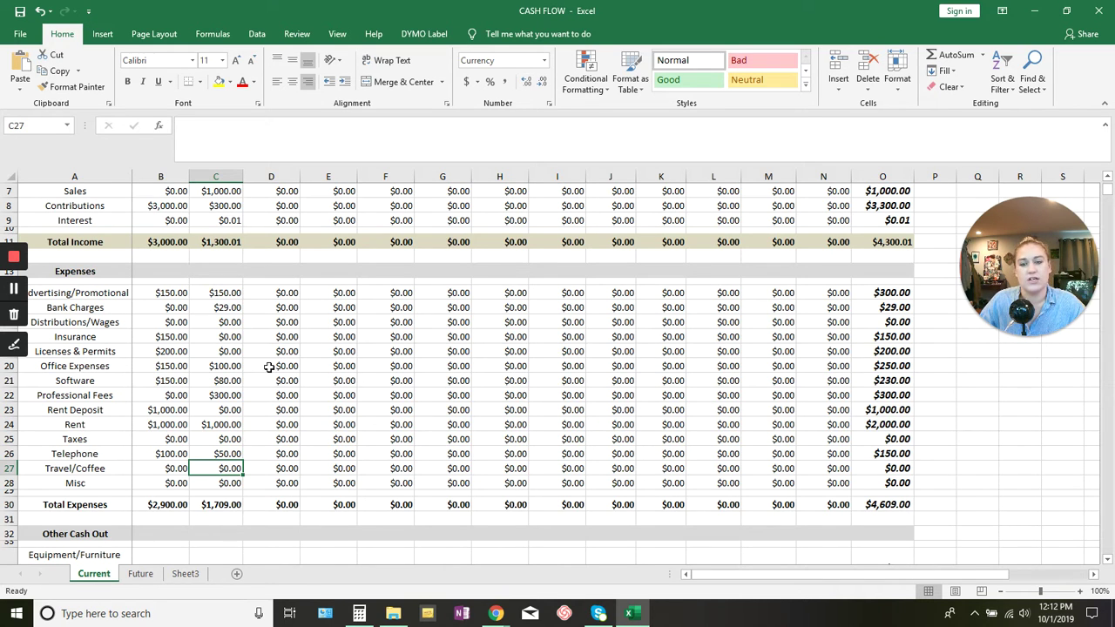
# Review Month 1 Total Expenses, Equipment/Furniture Purchases, Total Cash Outflow and Ending Cash Position.
pyautogui.press('Down')
pyautogui.press('Down')
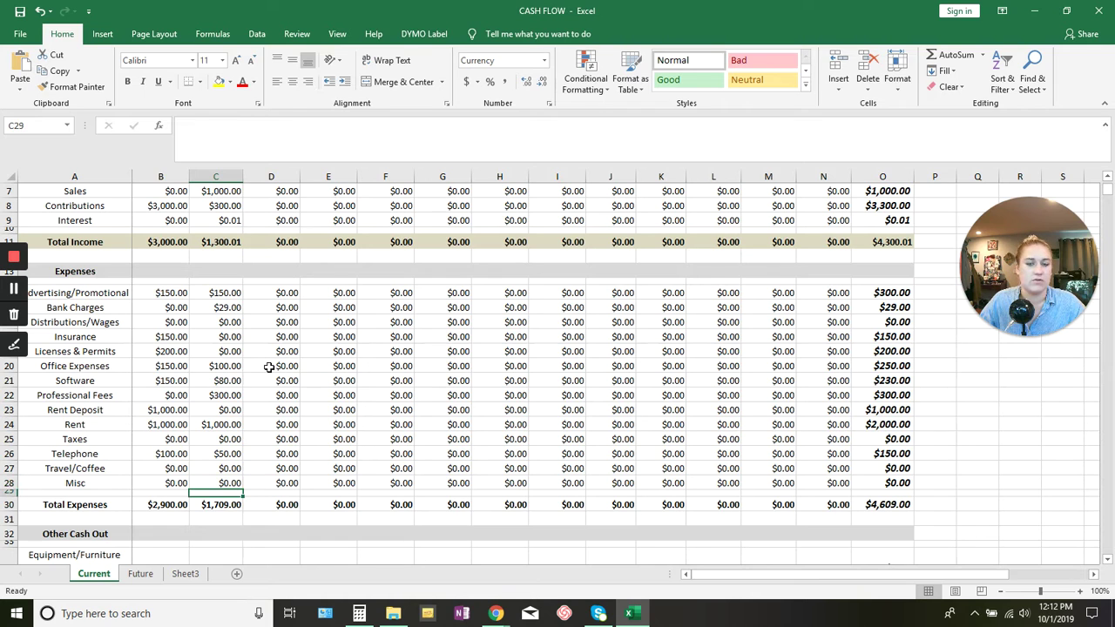
pyautogui.click(220, 507)
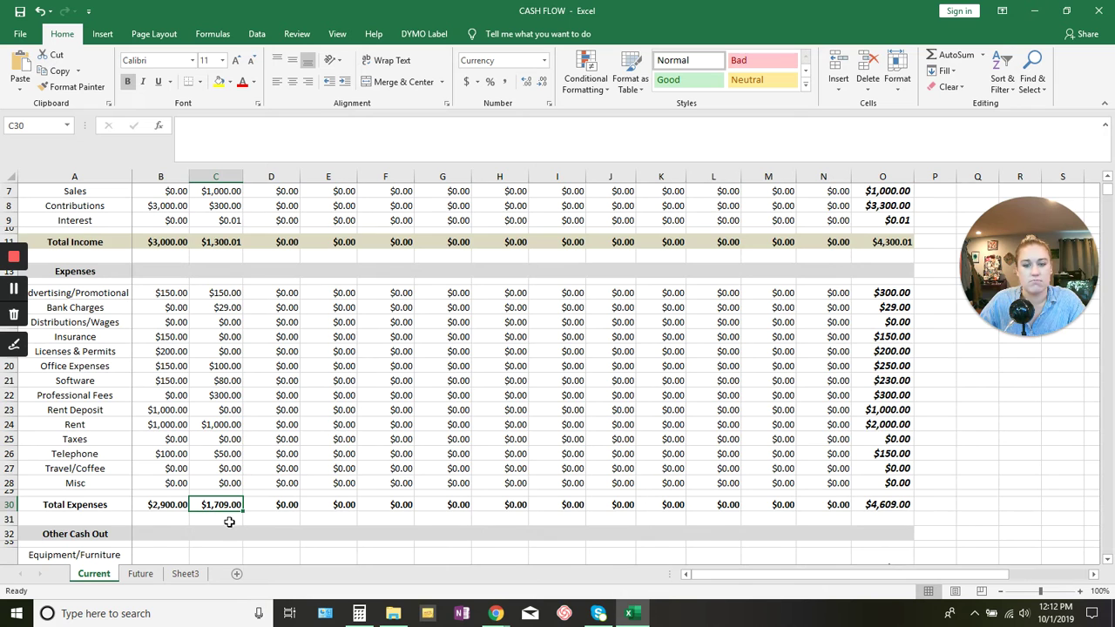
pyautogui.scroll(-4, 224, 526)
pyautogui.scroll(-1, 230, 518)
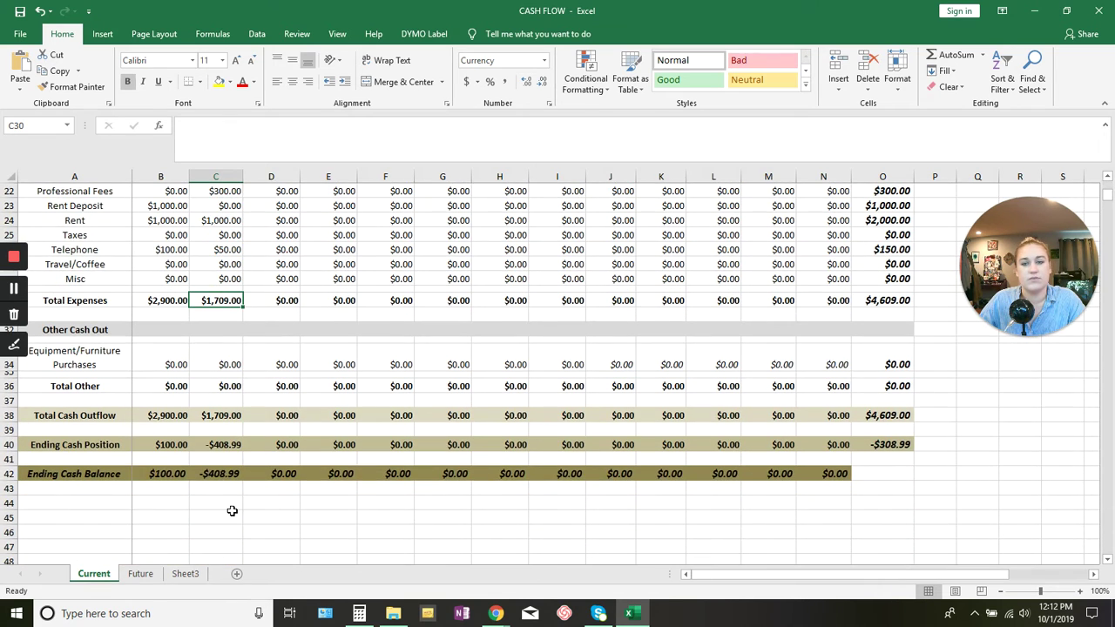
pyautogui.click(225, 362)
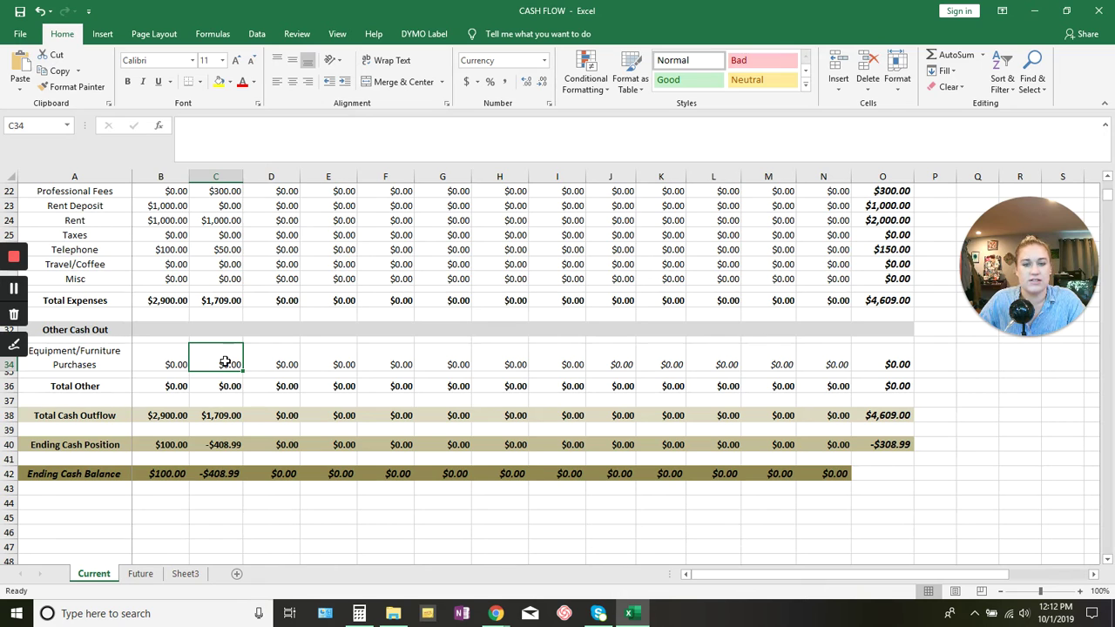
pyautogui.click(239, 417)
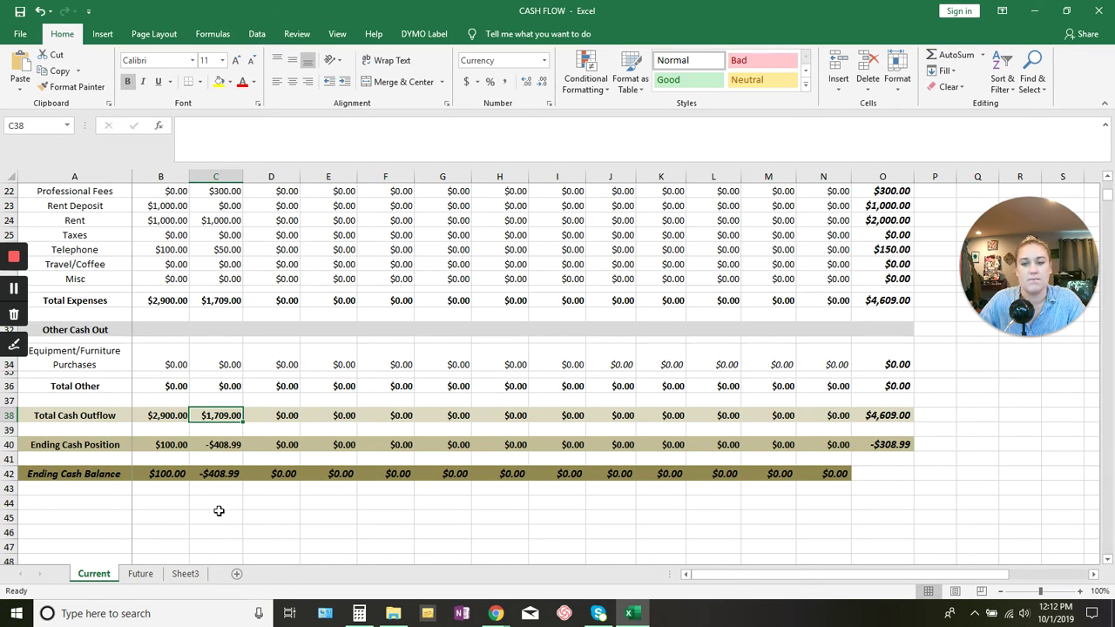
pyautogui.click(239, 446)
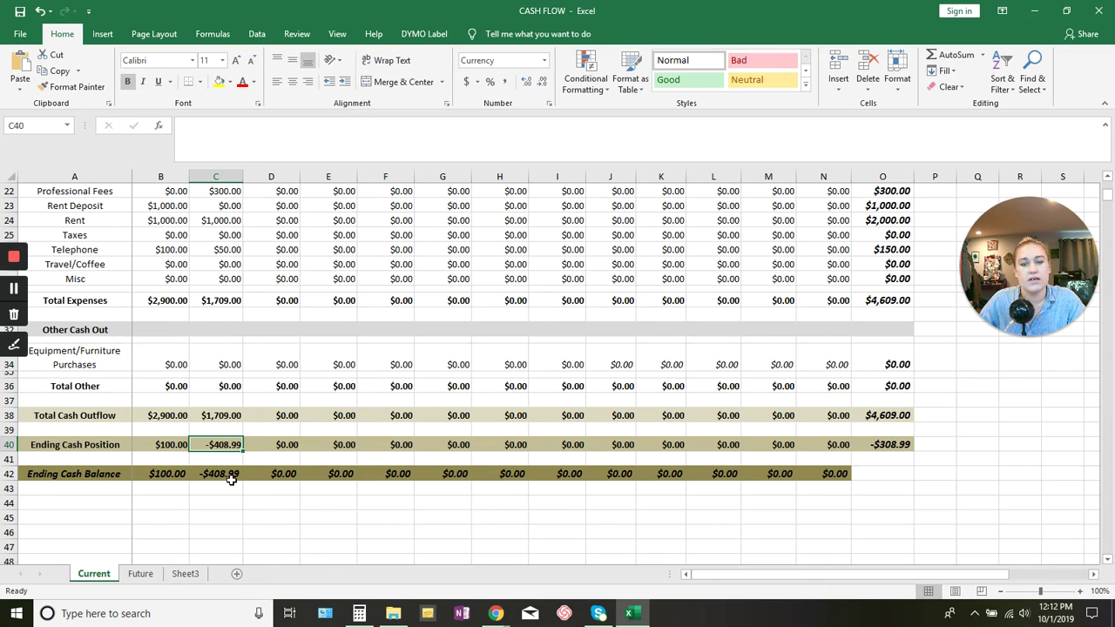
# Open the Month 1 Ending Cash Balance formula to check which cell it references.
pyautogui.click(229, 474)
pyautogui.write('=')
pyautogui.press('Up')
pyautogui.press('Up')
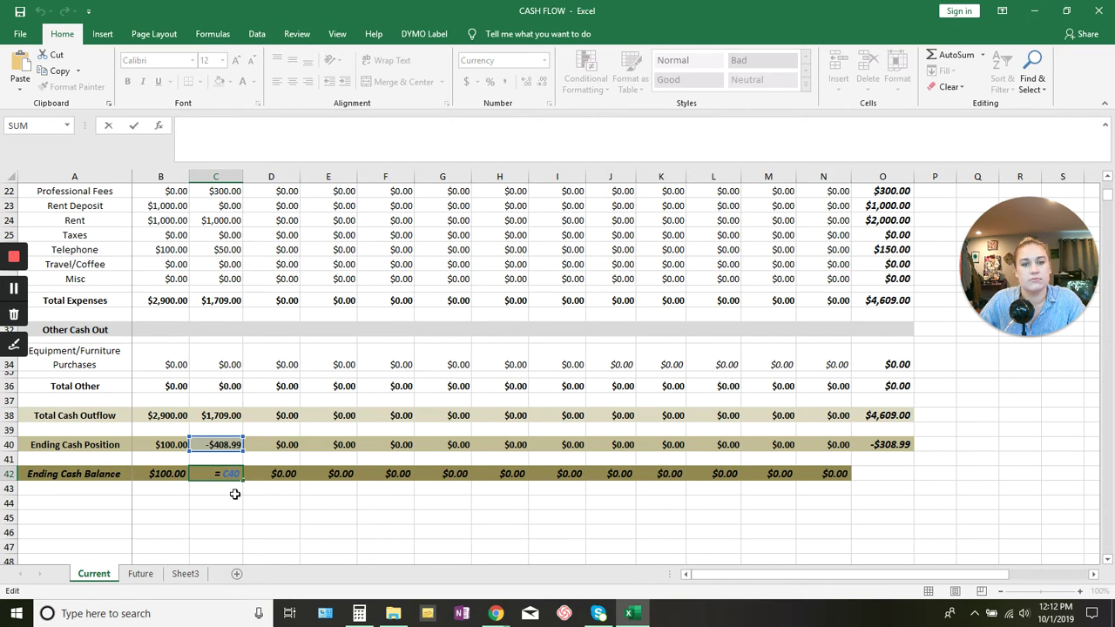
pyautogui.press('Tab')
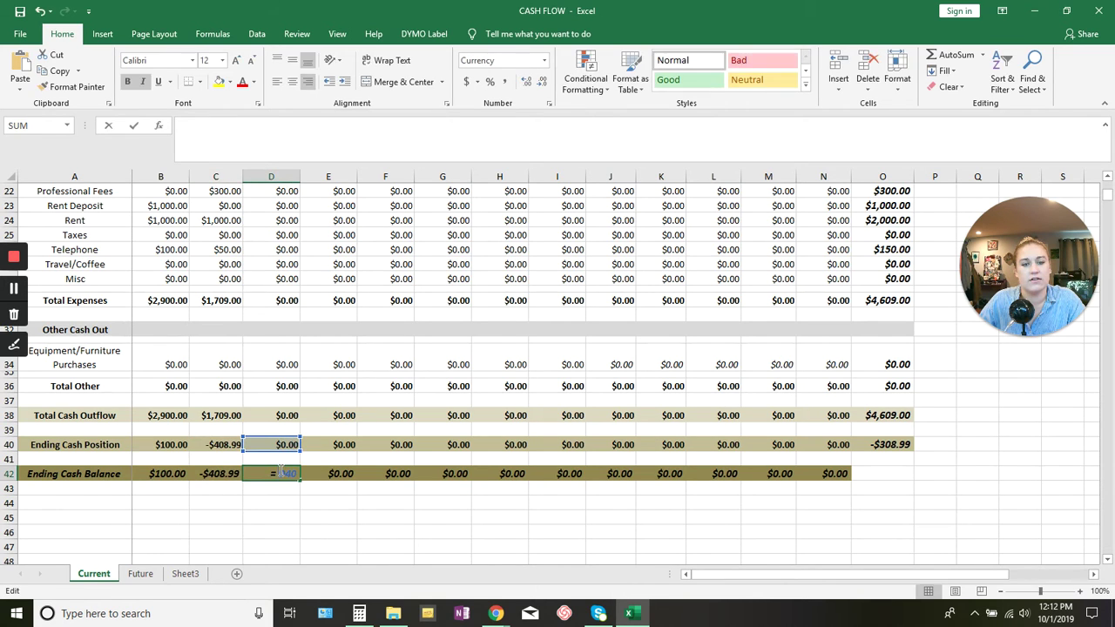
# Inspect the Month 2 Ending Cash Balance formula, undoing the stray C44 reference and keeping =D40.
pyautogui.write('=')
pyautogui.press('Up')
pyautogui.press('Up')
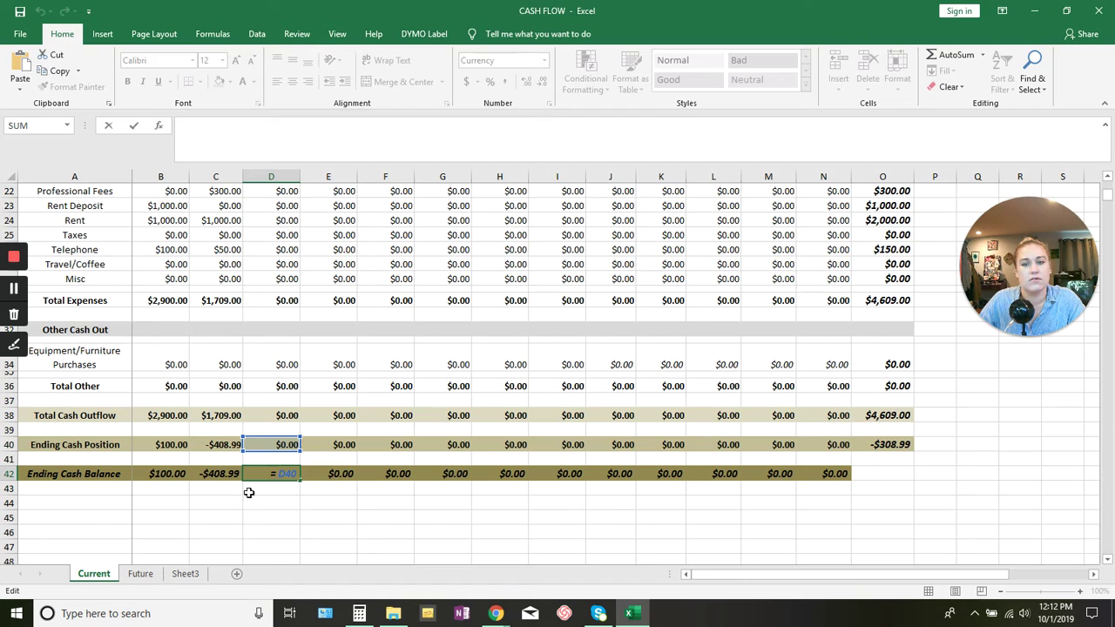
pyautogui.click(218, 498)
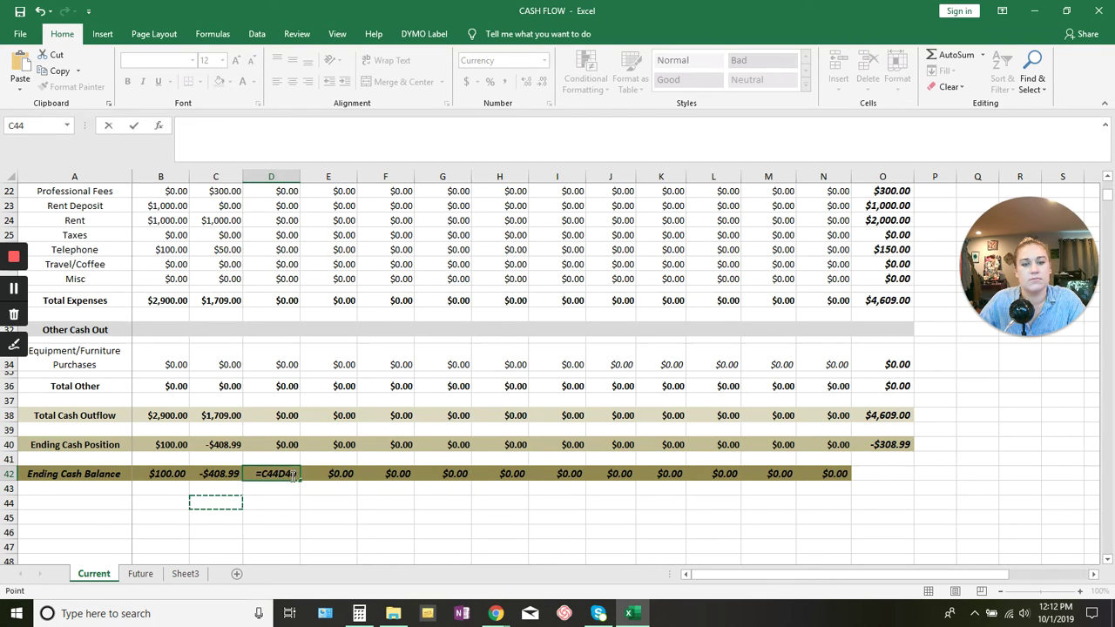
pyautogui.click(41, 11)
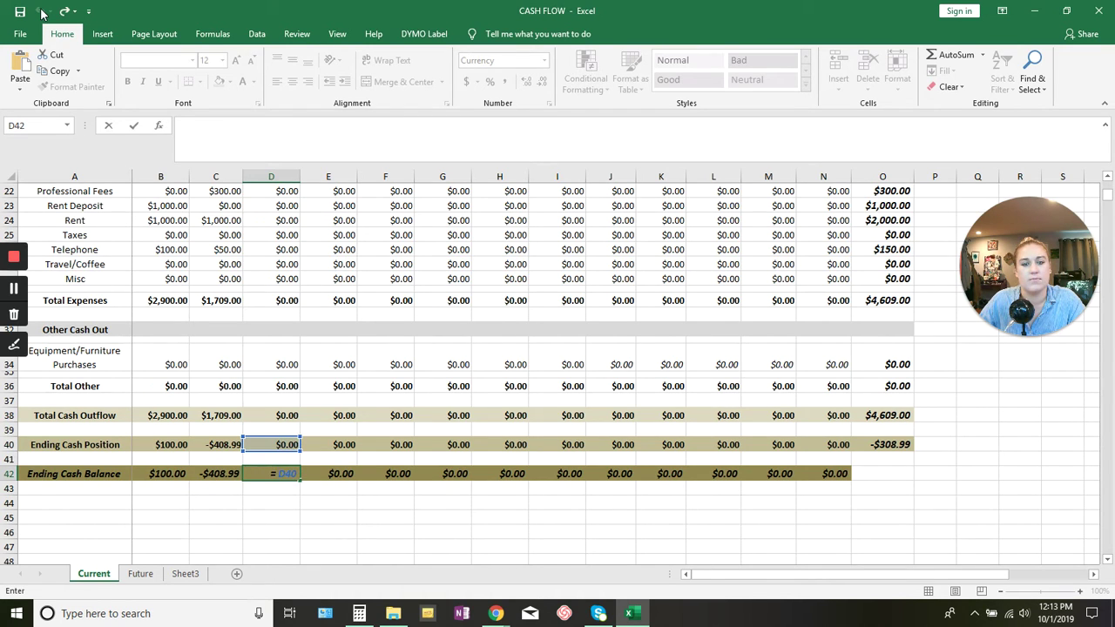
pyautogui.click(213, 500)
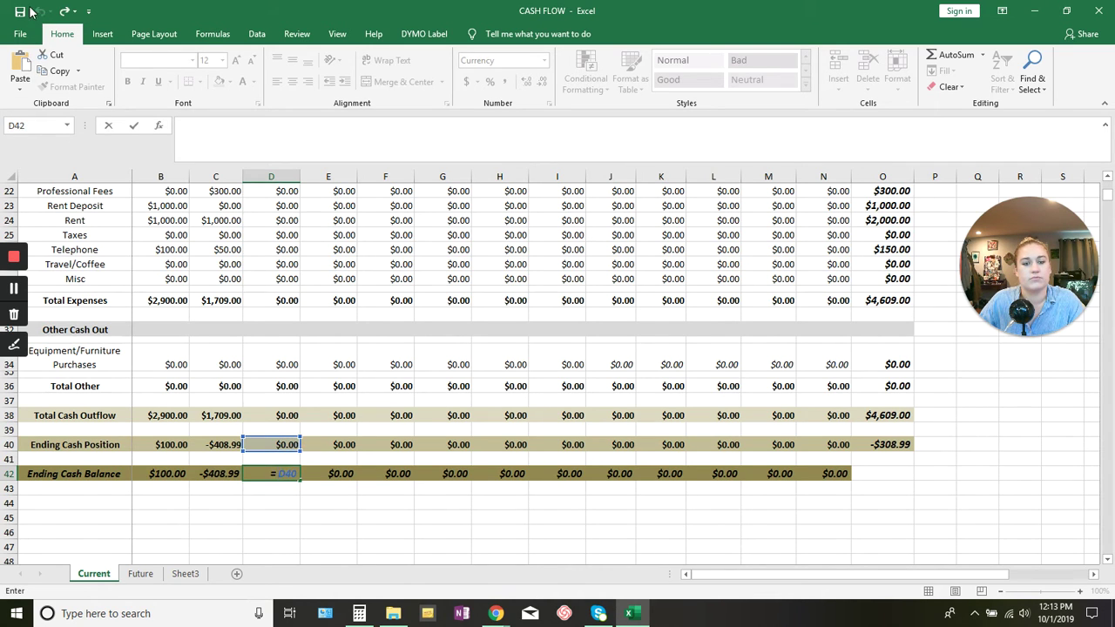
pyautogui.press('Return')
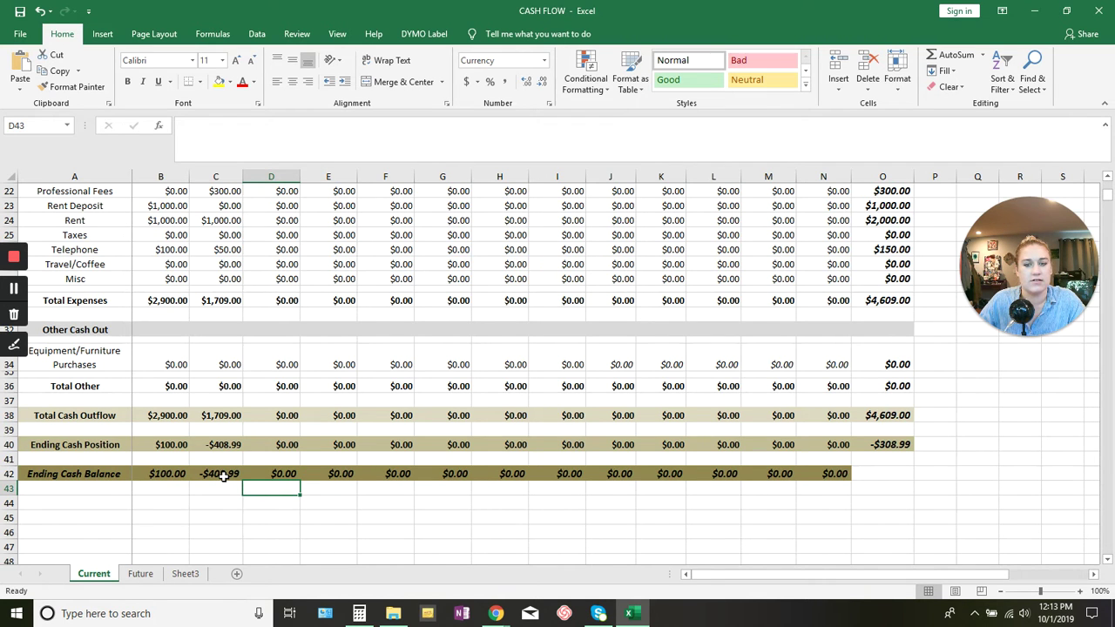
# Replace the Month 1 Ending Cash Balance formula with =B42+C40, adding the Month 0 balance to the Month 1 Ending Cash Position.
pyautogui.scroll(7, 224, 475)
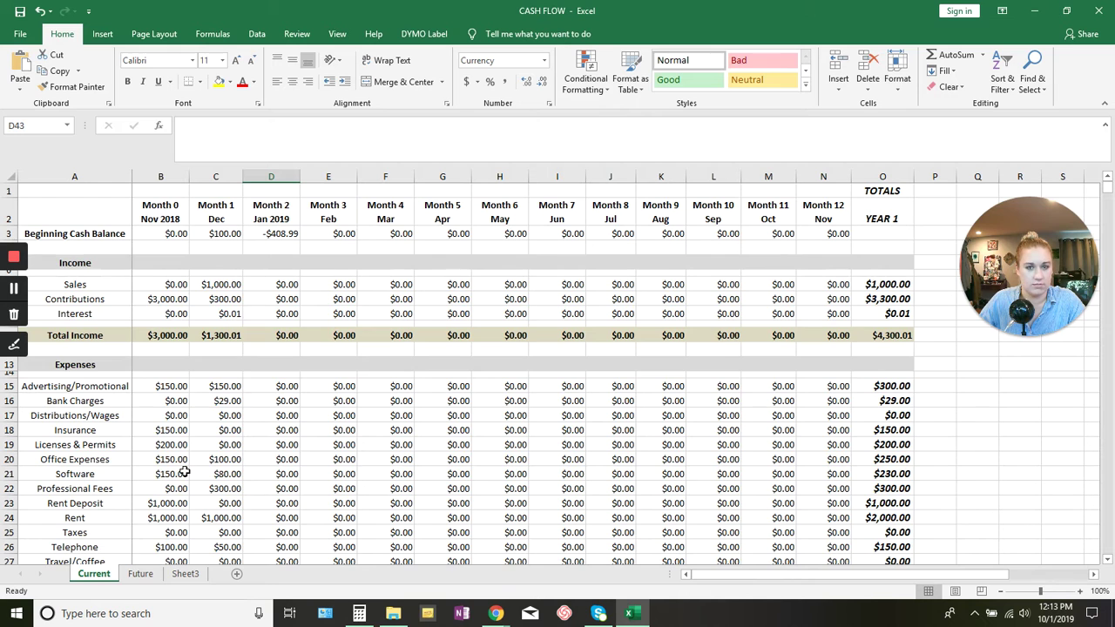
pyautogui.scroll(-9, 185, 472)
pyautogui.click(224, 392)
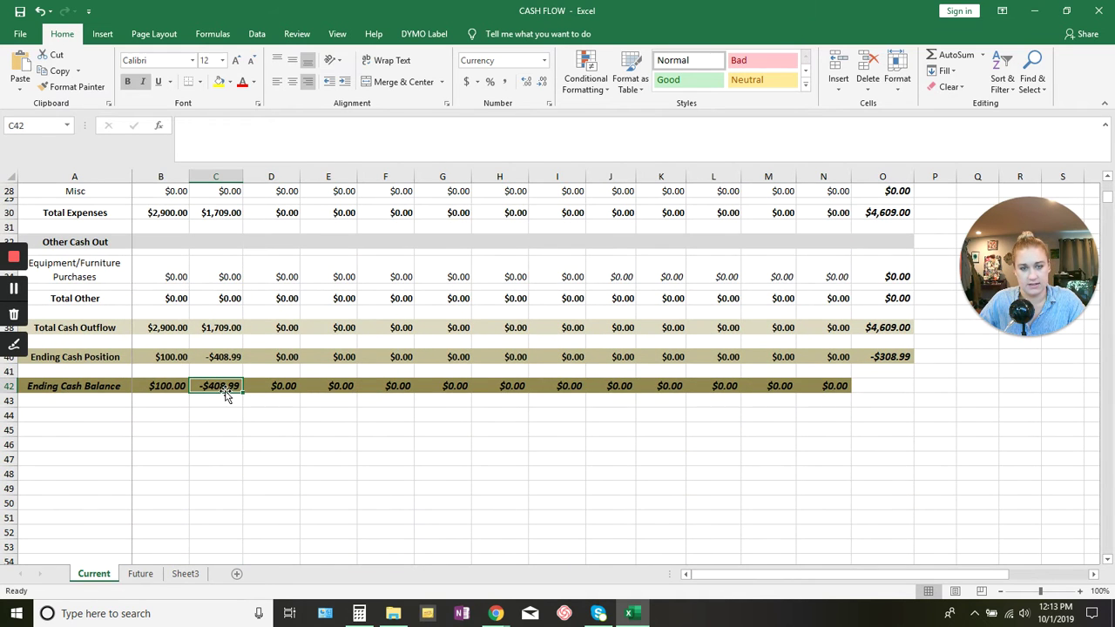
pyautogui.write('=')
pyautogui.press('Up')
pyautogui.press('Up')
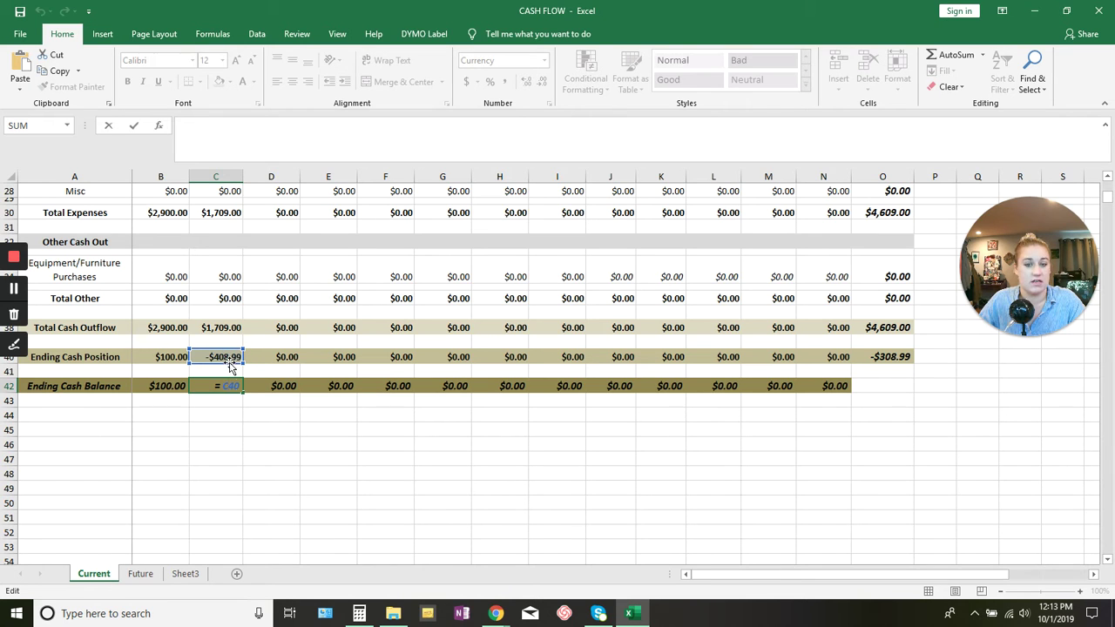
pyautogui.press('BackSpace')
pyautogui.press('BackSpace')
pyautogui.press('BackSpace')
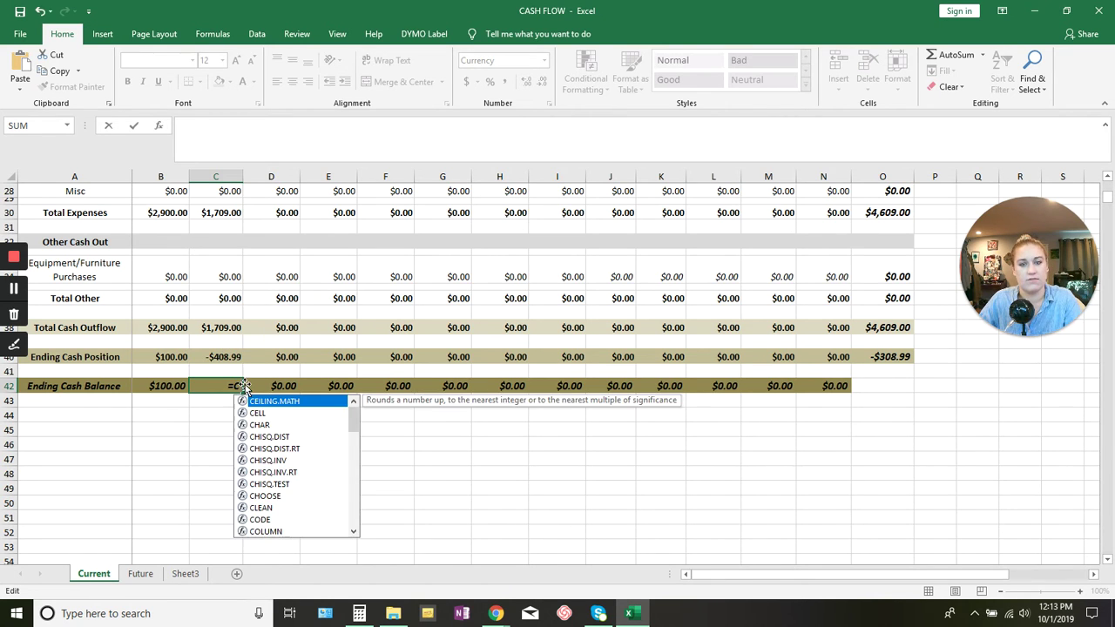
pyautogui.click(150, 385)
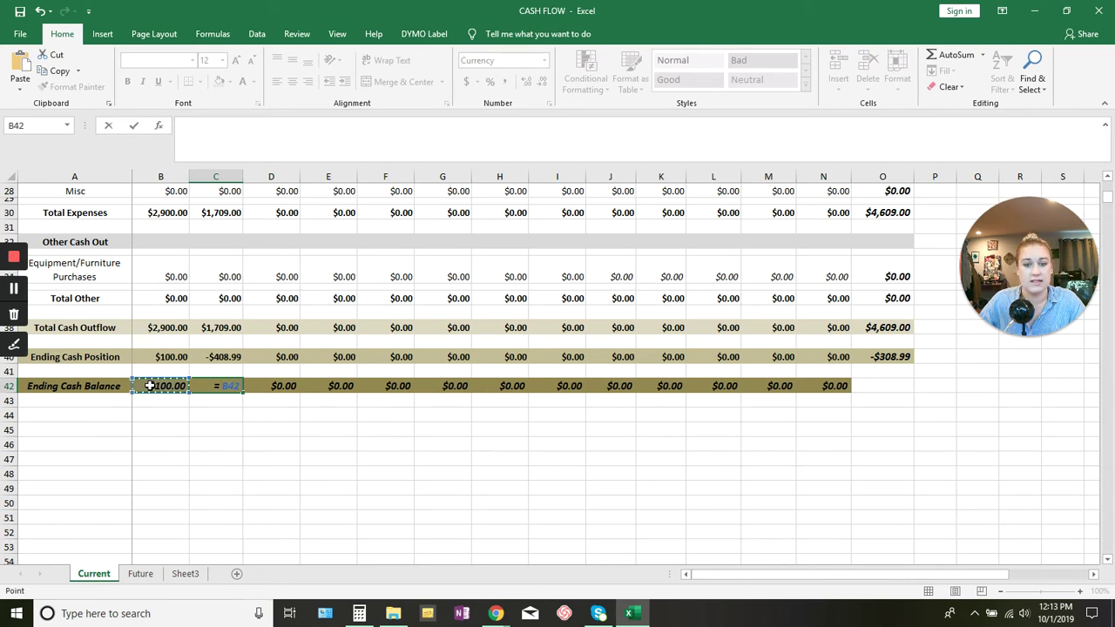
pyautogui.write('+')
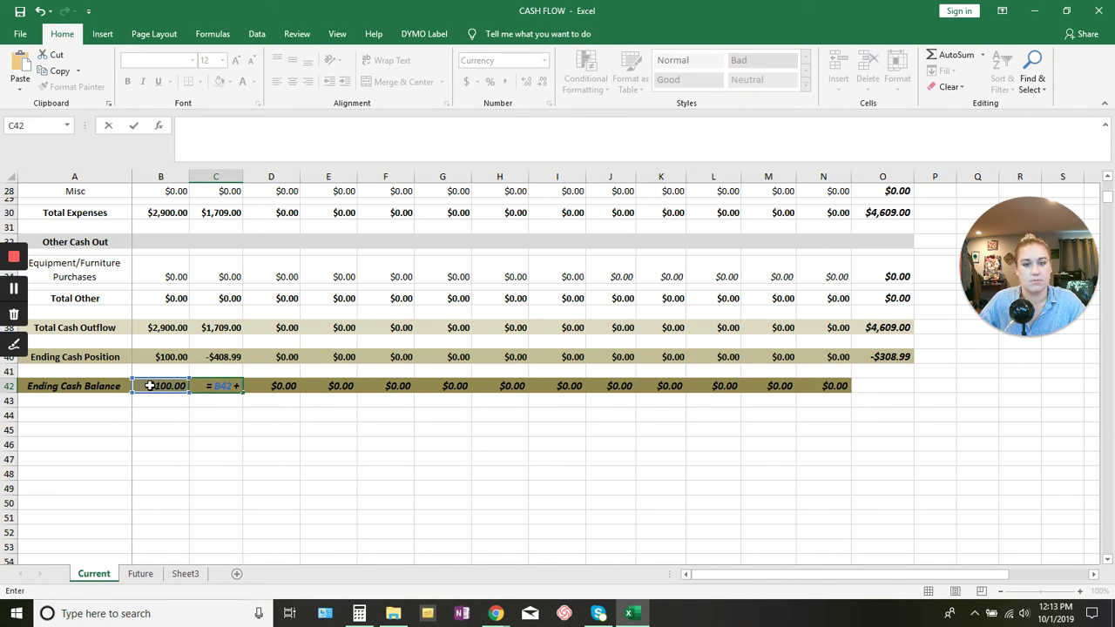
pyautogui.click(222, 357)
pyautogui.press('Return')
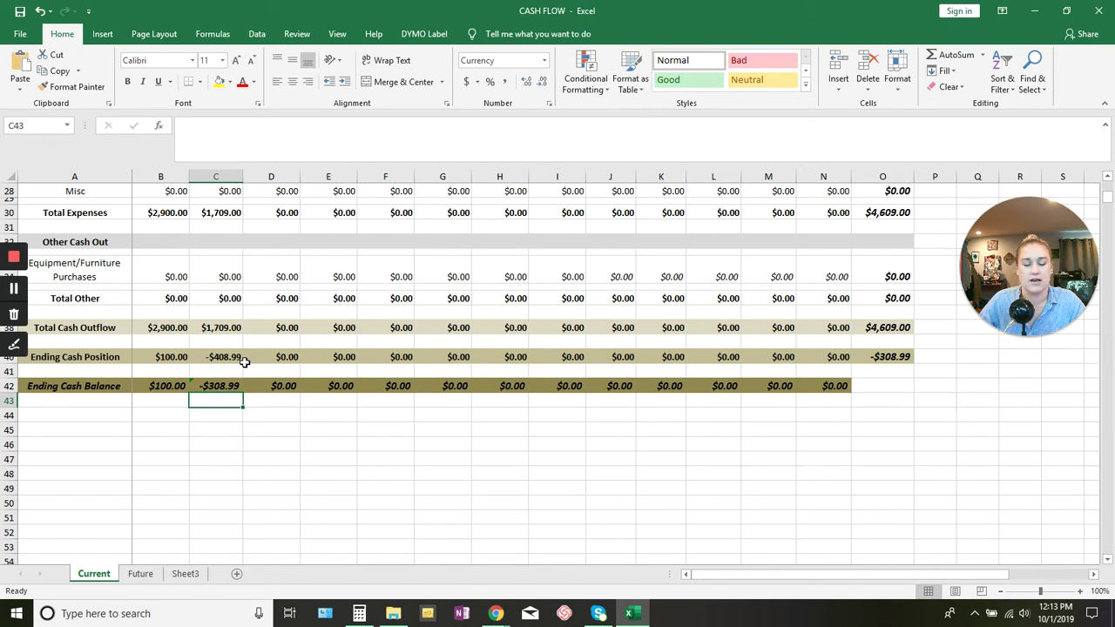
# Copy the Month 1 Ending Cash Balance formula across Month 2 through Month 12 and check the copied cells.
pyautogui.click(219, 386)
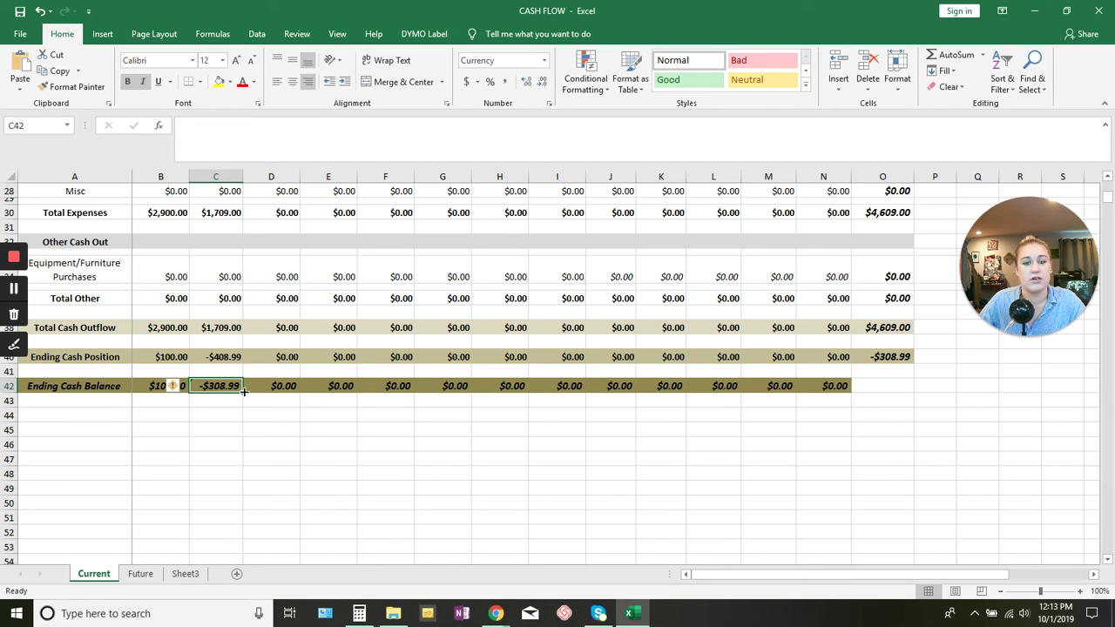
pyautogui.moveTo(243, 393); pyautogui.dragTo(836, 393)
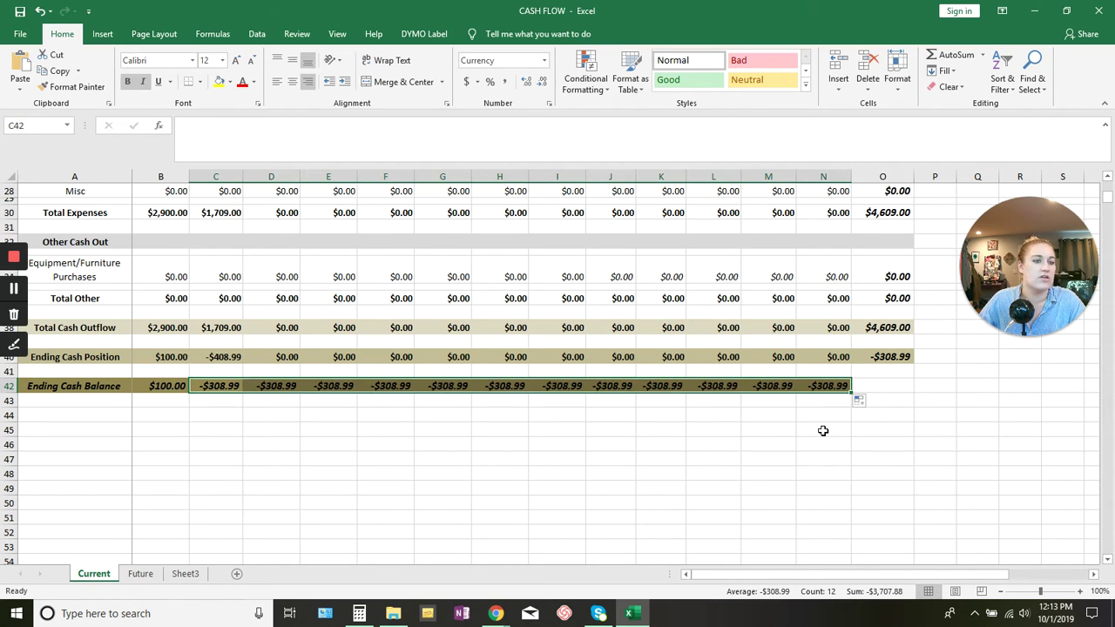
pyautogui.click(278, 385)
pyautogui.click(342, 388)
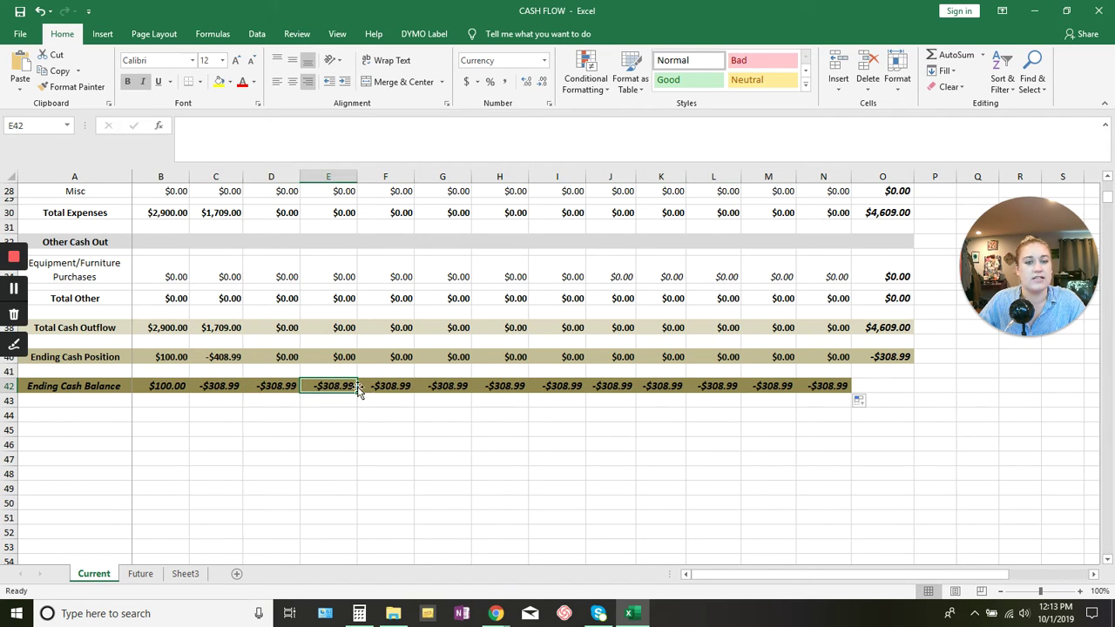
pyautogui.click(391, 387)
pyautogui.click(449, 386)
pyautogui.click(500, 386)
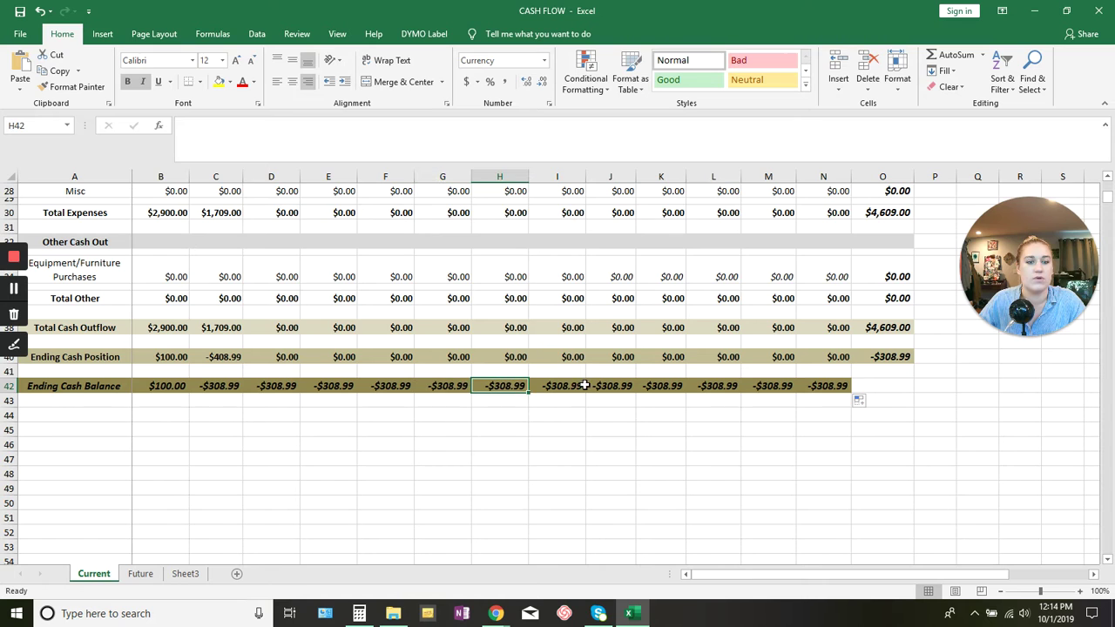
pyautogui.click(564, 385)
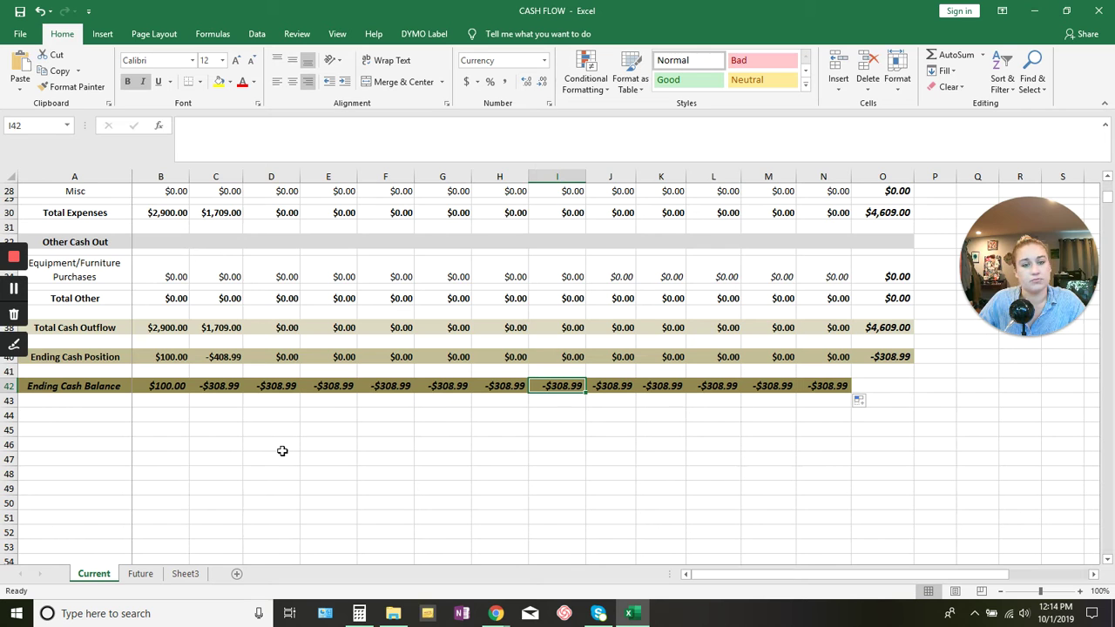
# Check the Month 2 Beginning Cash Balance and enter Month 2 Sales of 2,000.
pyautogui.scroll(1, 282, 450)
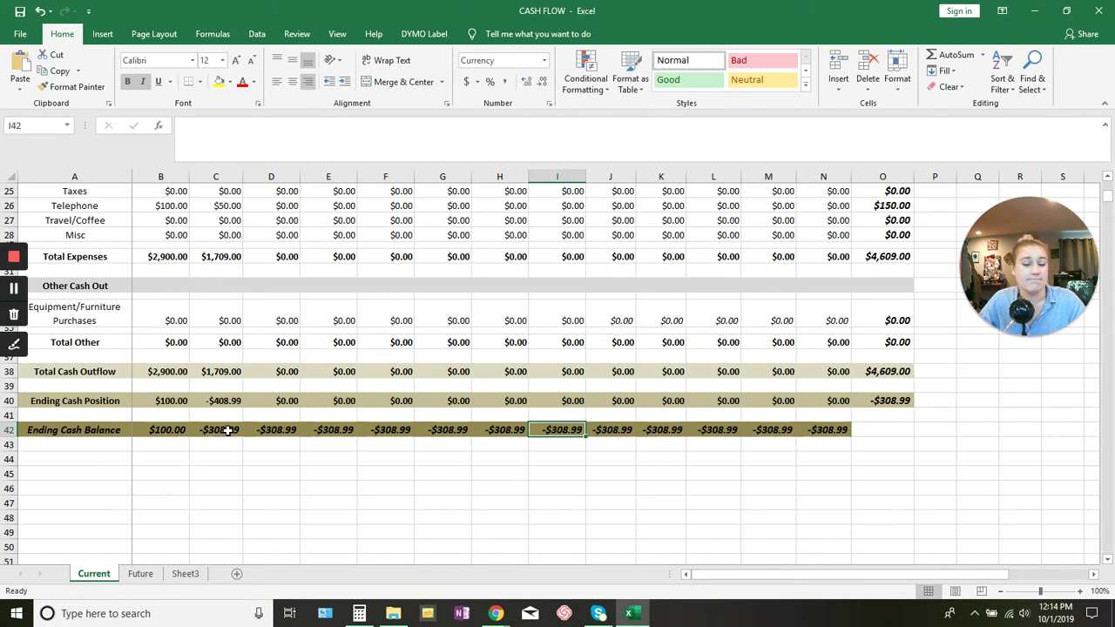
pyautogui.scroll(8, 230, 431)
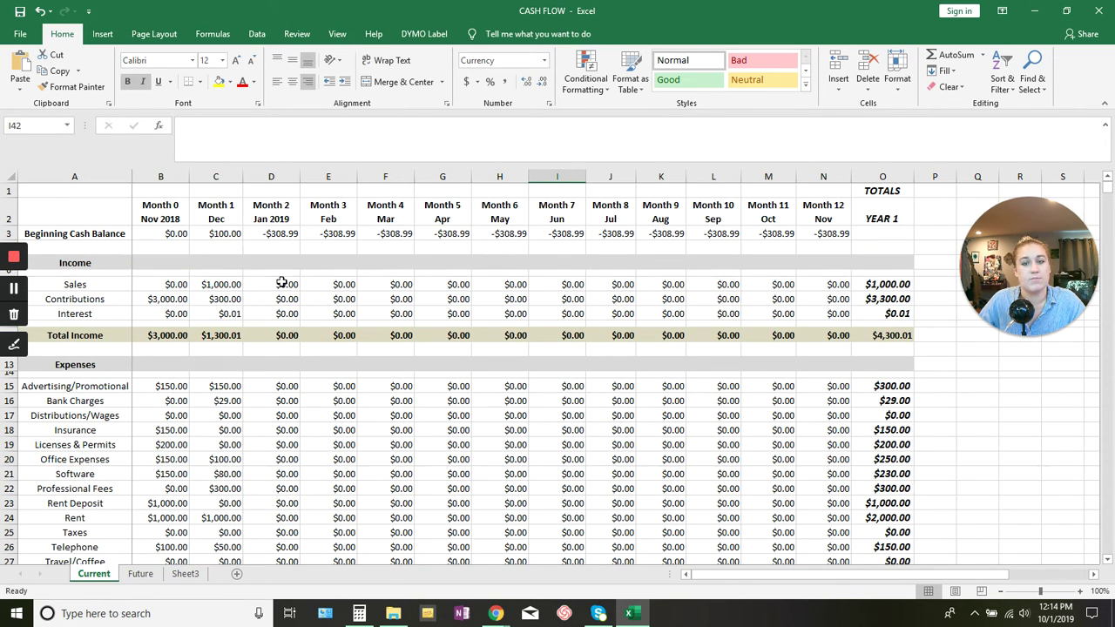
pyautogui.click(295, 234)
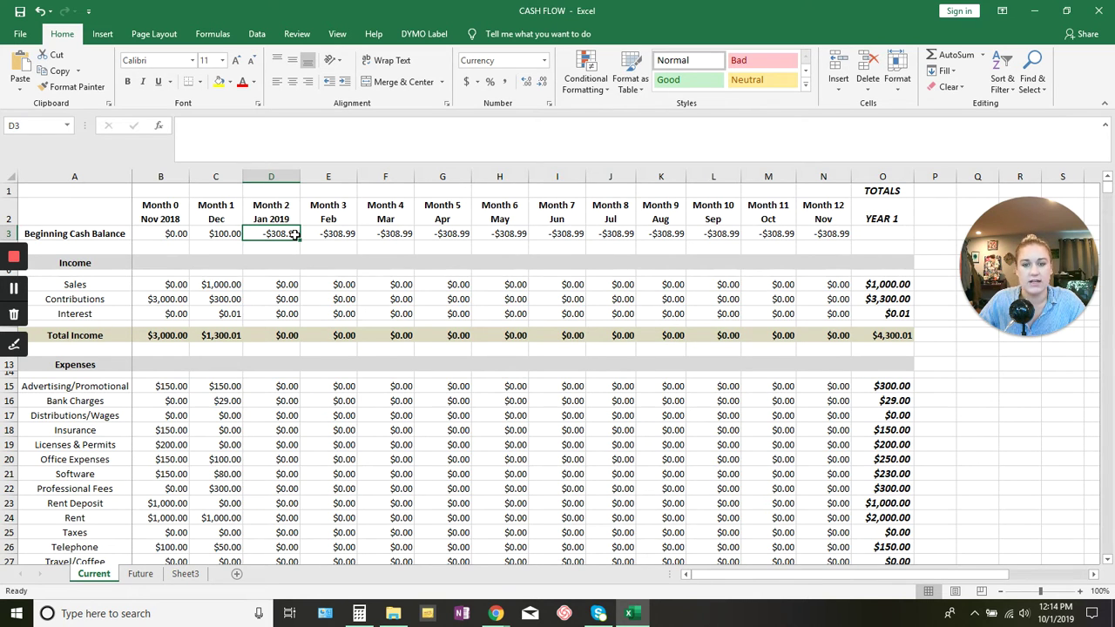
pyautogui.click(288, 286)
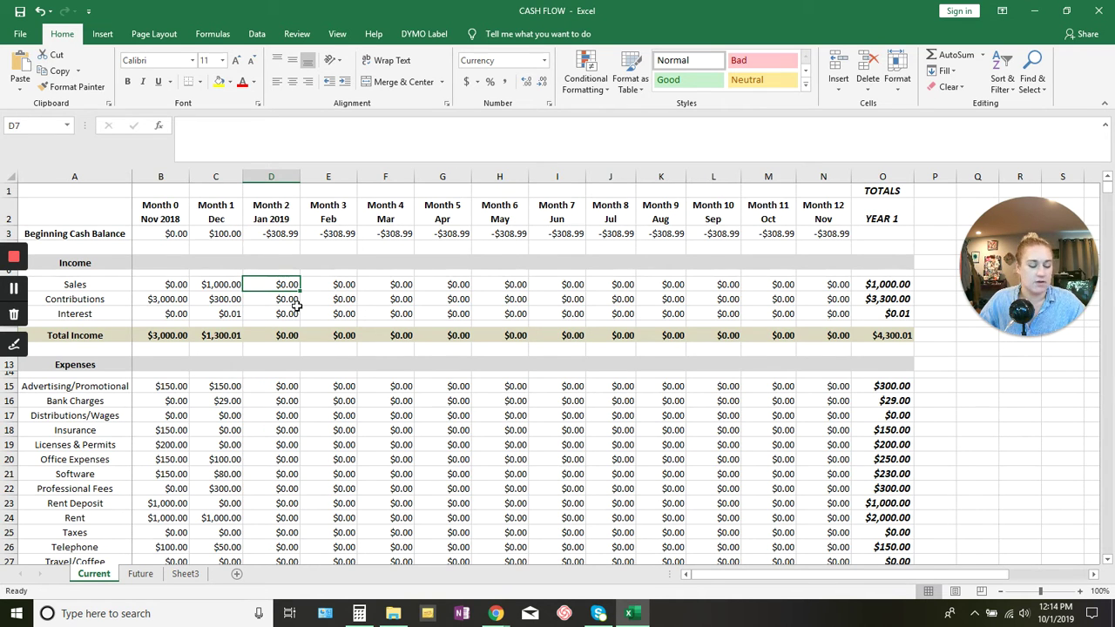
pyautogui.write('2,0')
pyautogui.write('000')
pyautogui.press('Return')
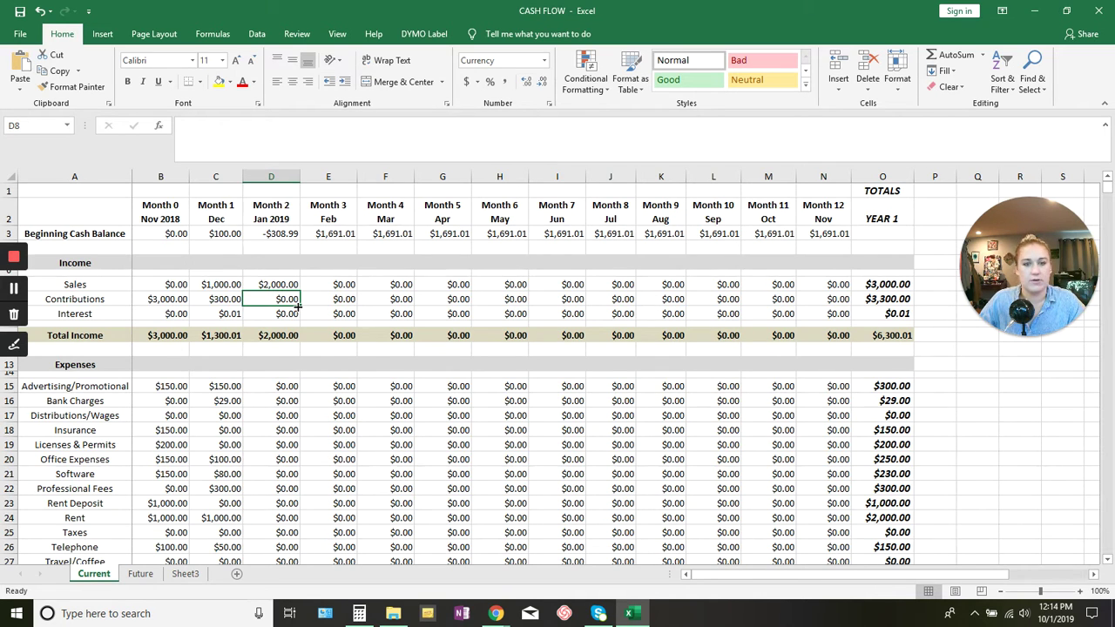
# Enter Month 2 Contributions of 300 and Interest of 0.02.
pyautogui.write('300')
pyautogui.press('Return')
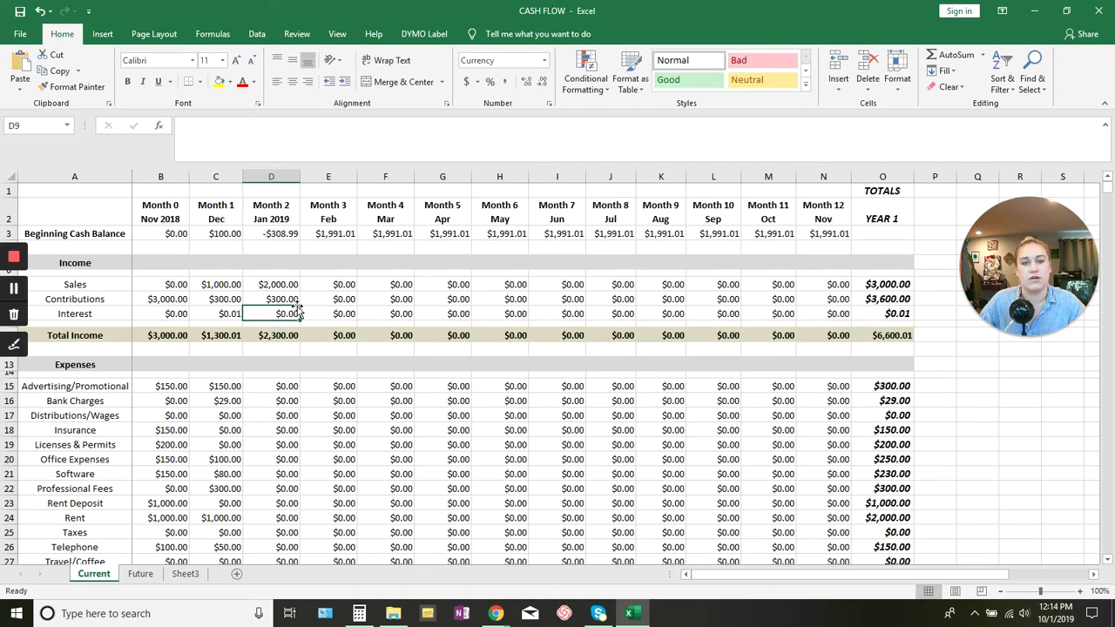
pyautogui.write('0.')
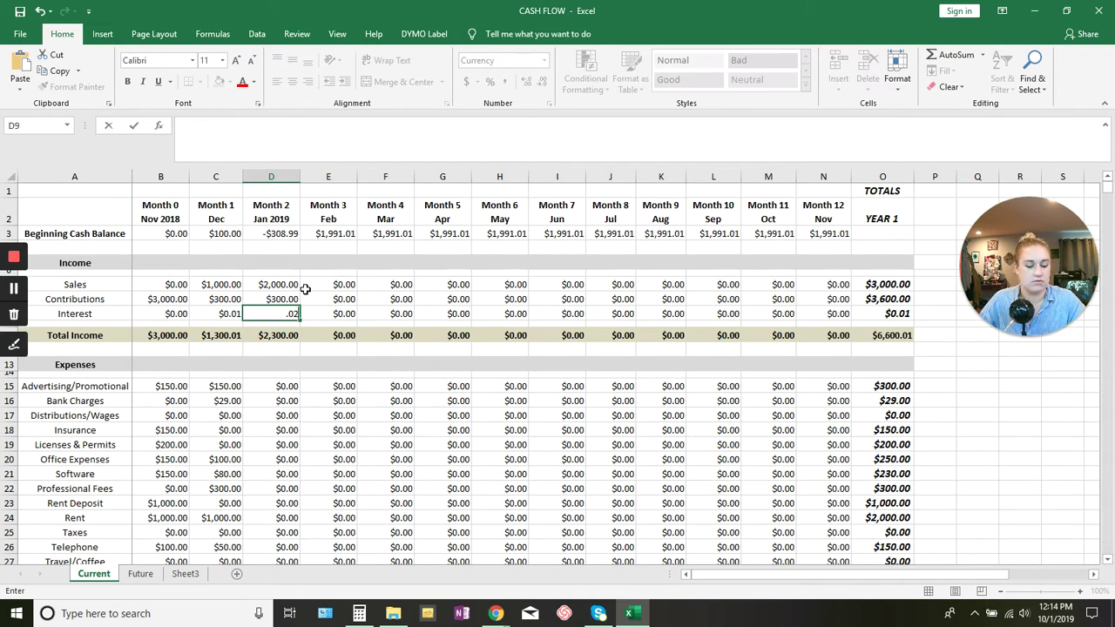
pyautogui.write('02')
pyautogui.press('Return')
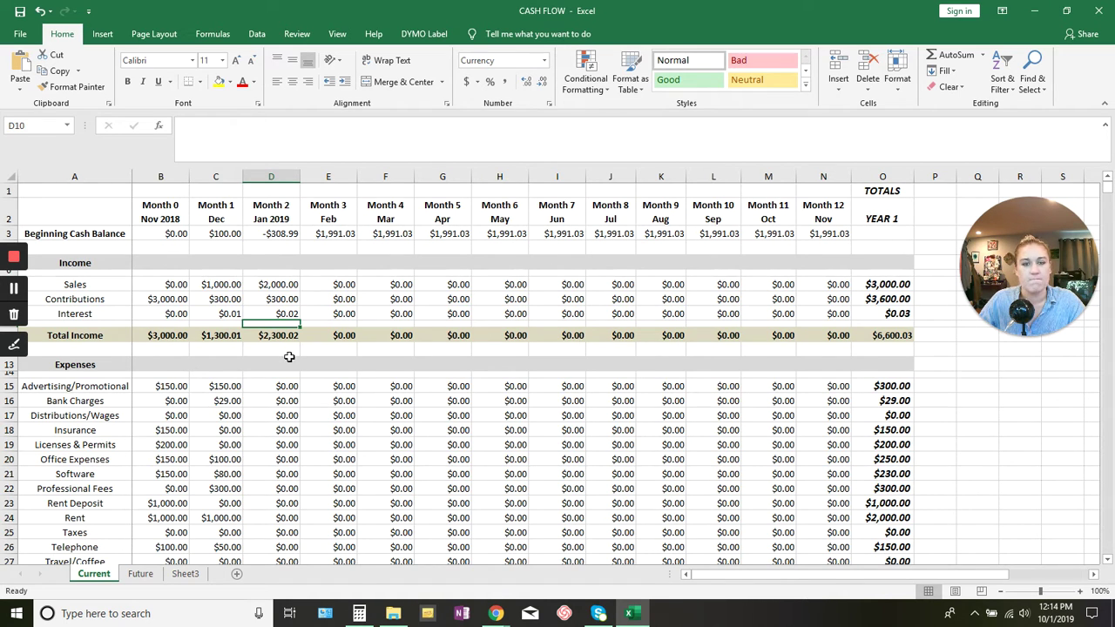
# Fill the Month 1 Advertising/Promotional expense of 150 across Month 2 through Month 12 and review the Beginning Cash Balance row.
pyautogui.scroll(-1, 280, 354)
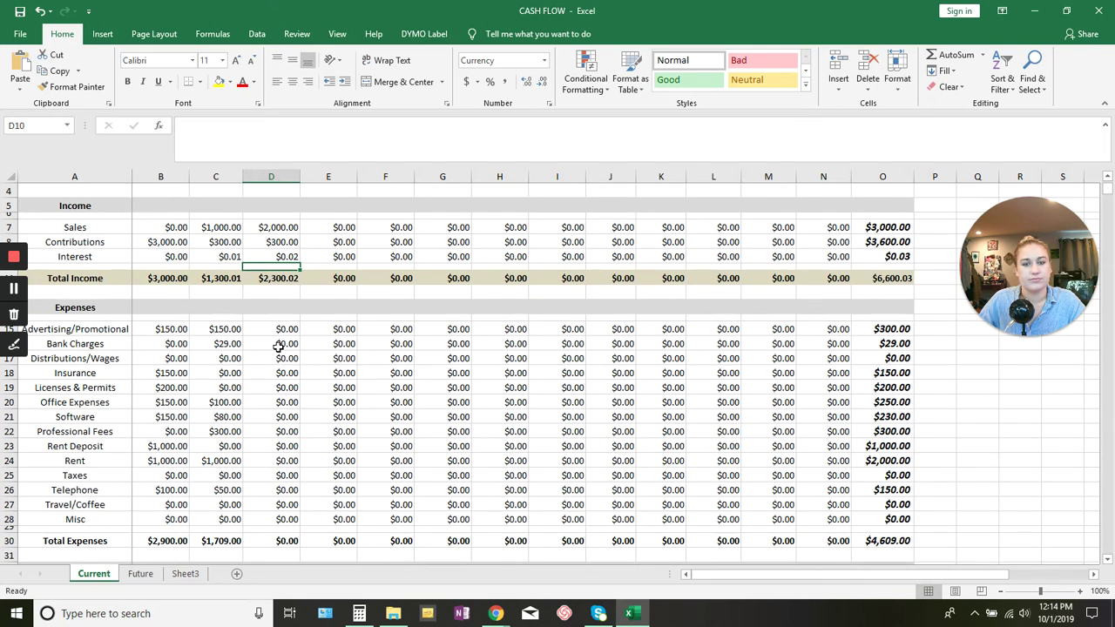
pyautogui.click(223, 329)
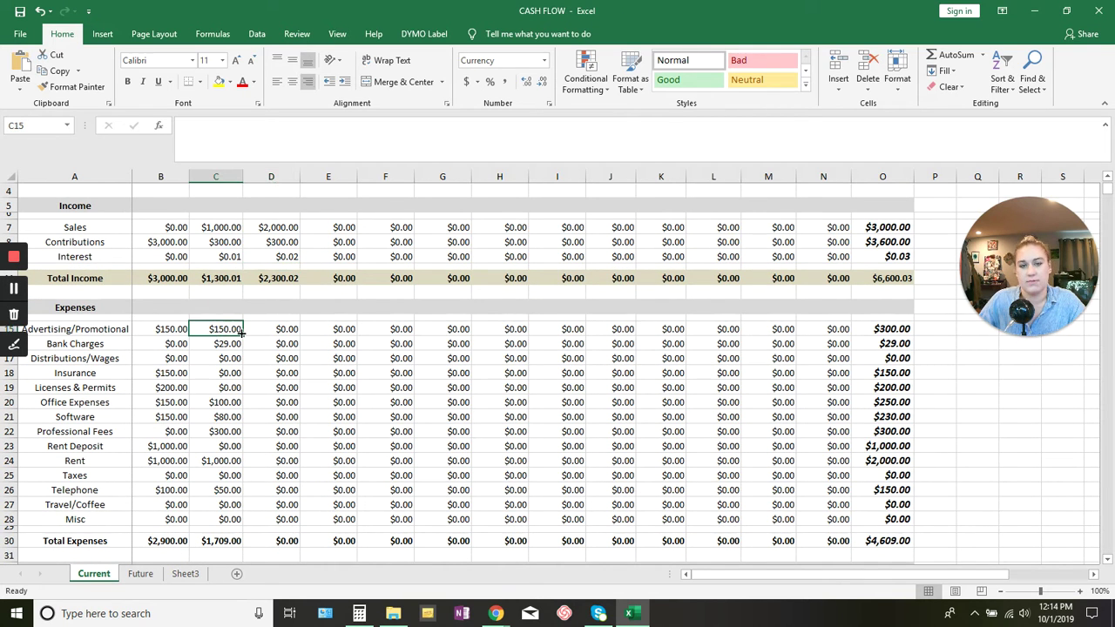
pyautogui.moveTo(246, 334); pyautogui.dragTo(833, 331)
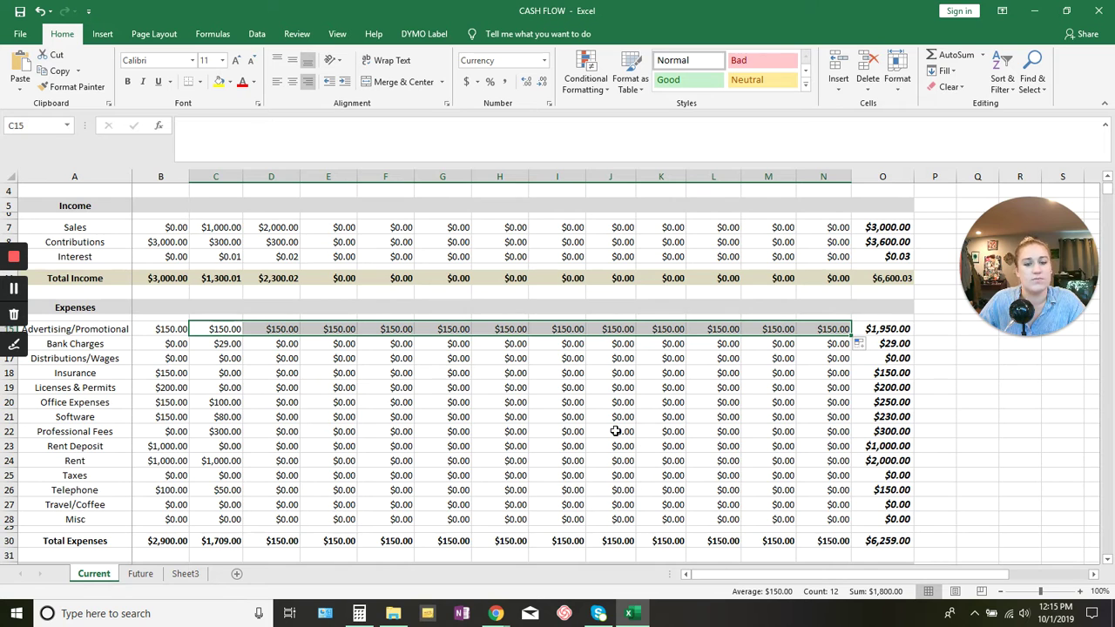
pyautogui.scroll(1, 529, 434)
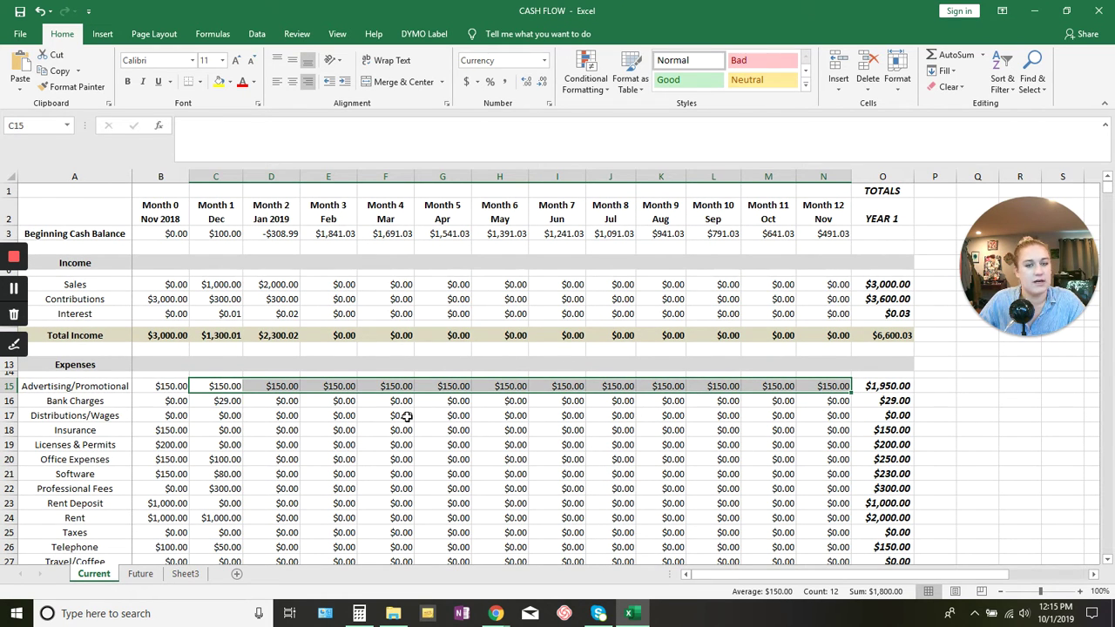
pyautogui.scroll(-2, 407, 417)
pyautogui.scroll(2, 409, 416)
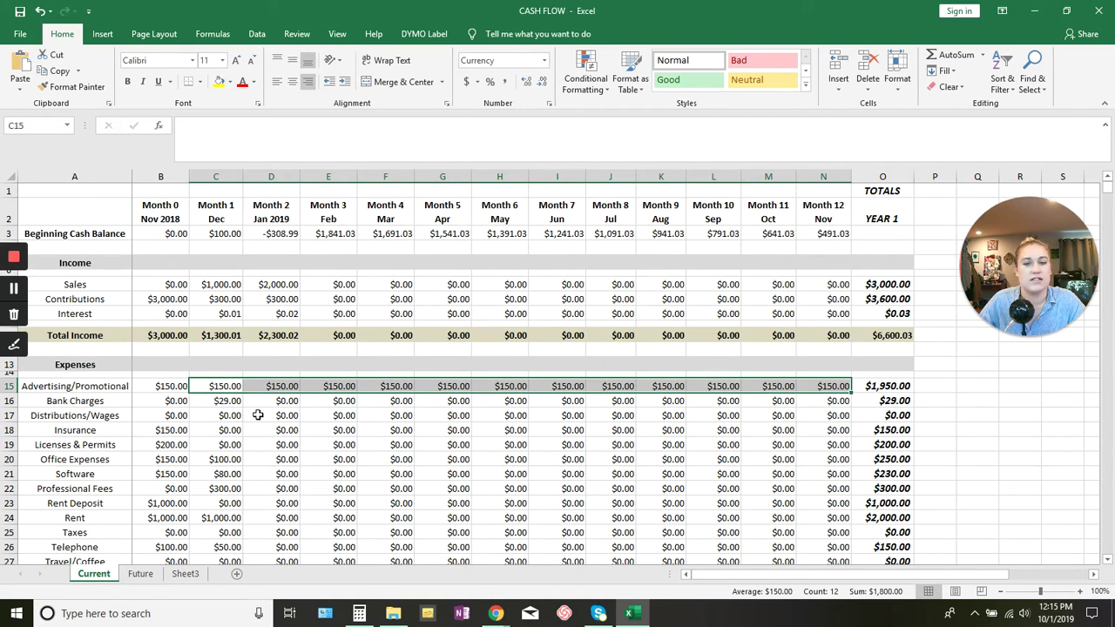
# Copy the Month 1 Bank Charges formula across Month 2 through Month 12.
pyautogui.click(228, 402)
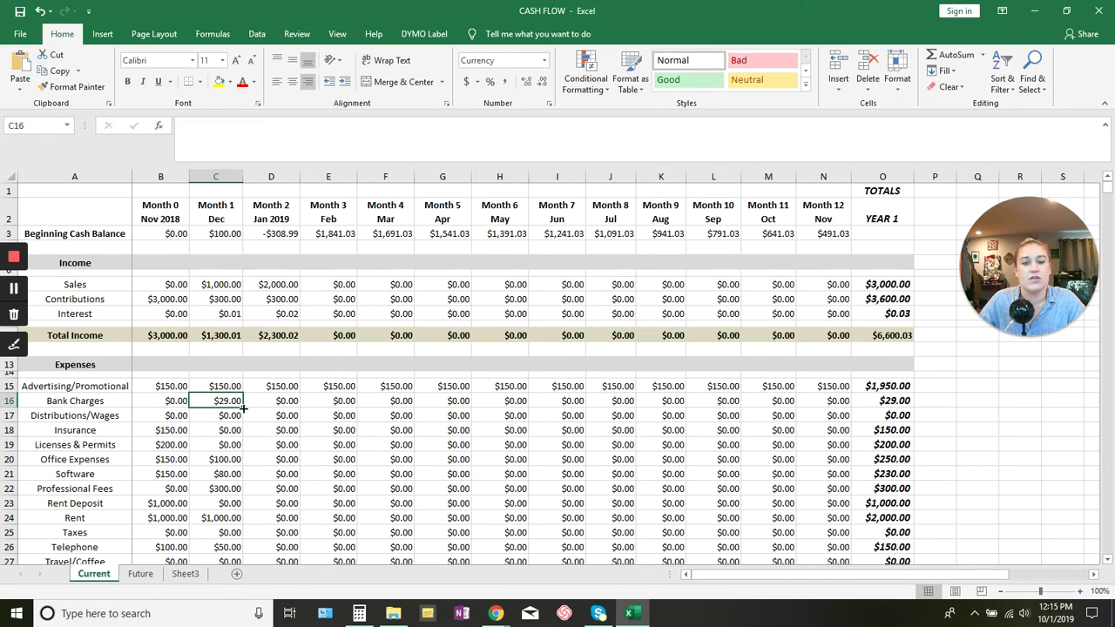
pyautogui.moveTo(244, 408); pyautogui.dragTo(839, 402)
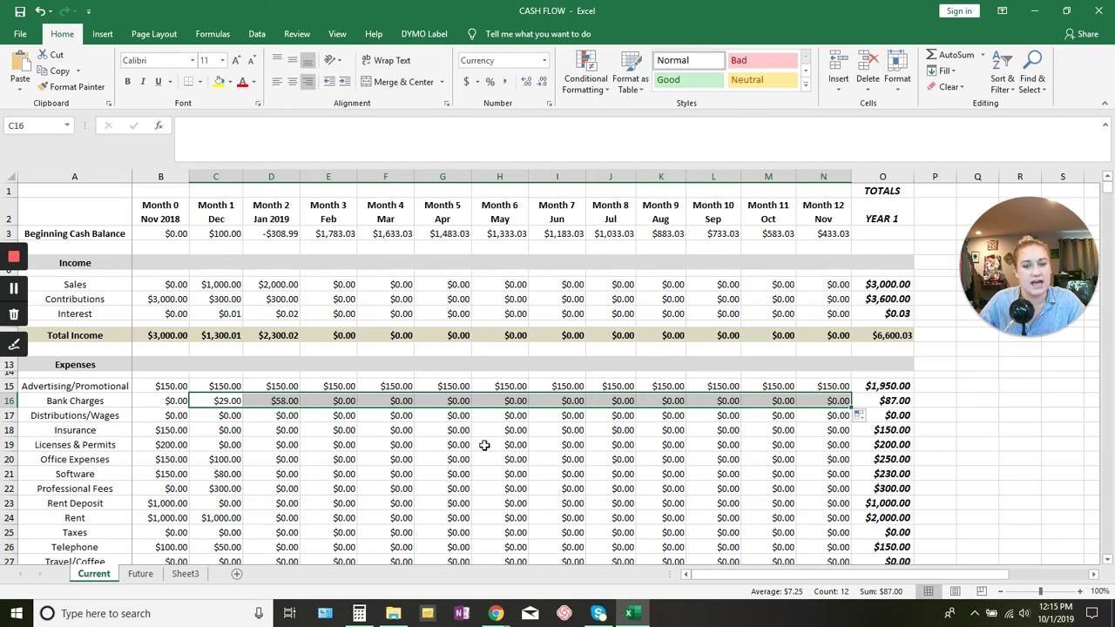
# Inspect the Month 1, Month 2 and Month 3 Bank Charges formulas to check which Sales cell each references, discarding the stray D16 reference.
pyautogui.click(212, 400)
pyautogui.doubleClick(212, 400)
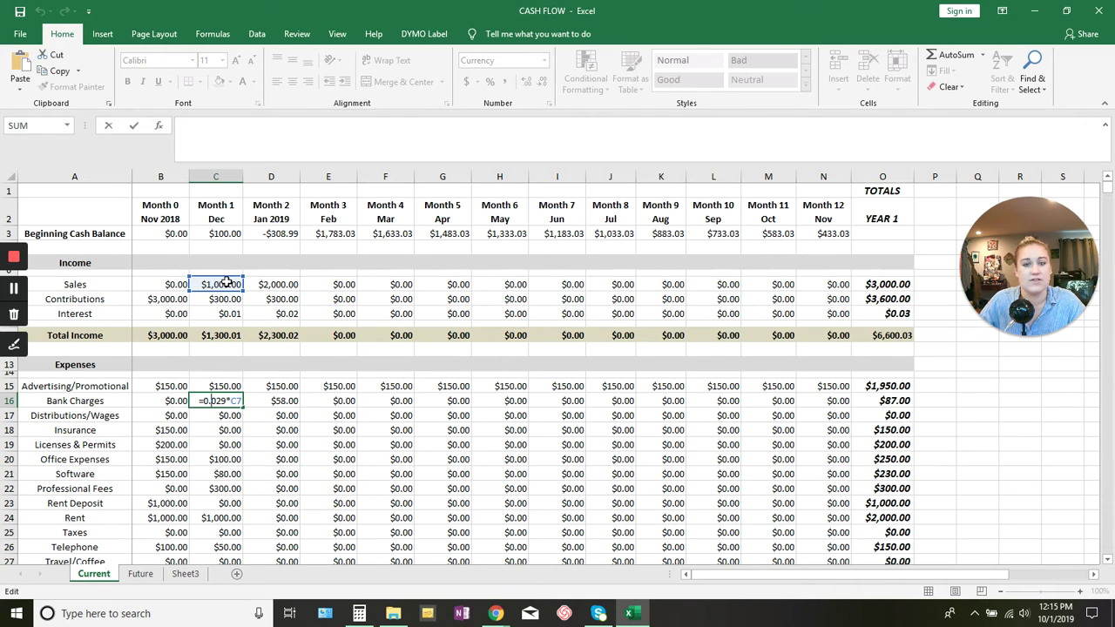
pyautogui.click(272, 401)
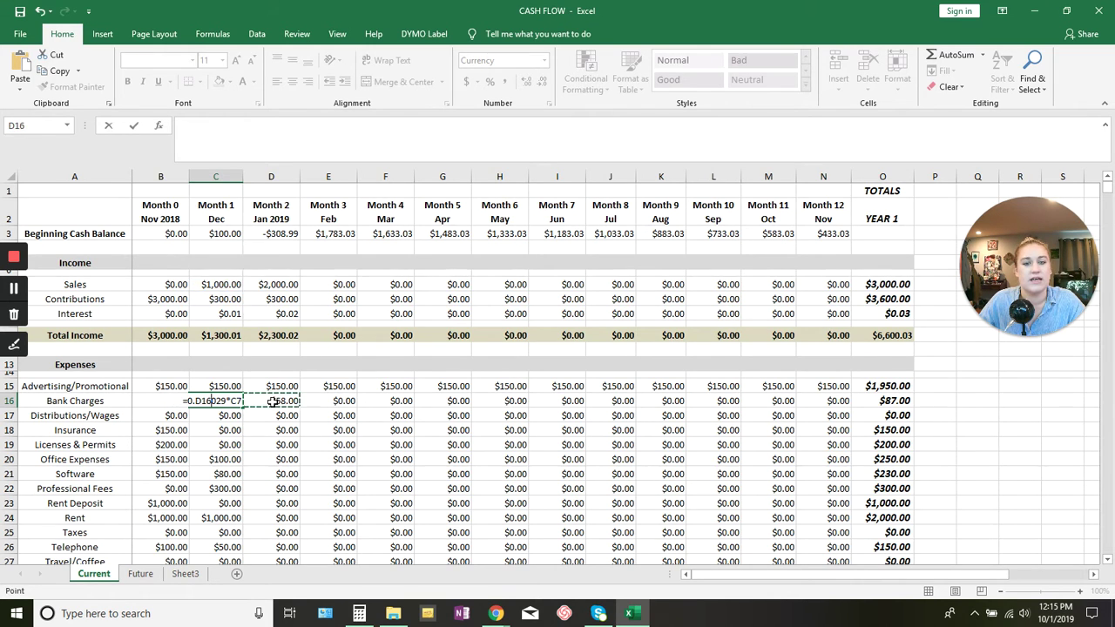
pyautogui.press('BackSpace')
pyautogui.press('BackSpace')
pyautogui.press('BackSpace')
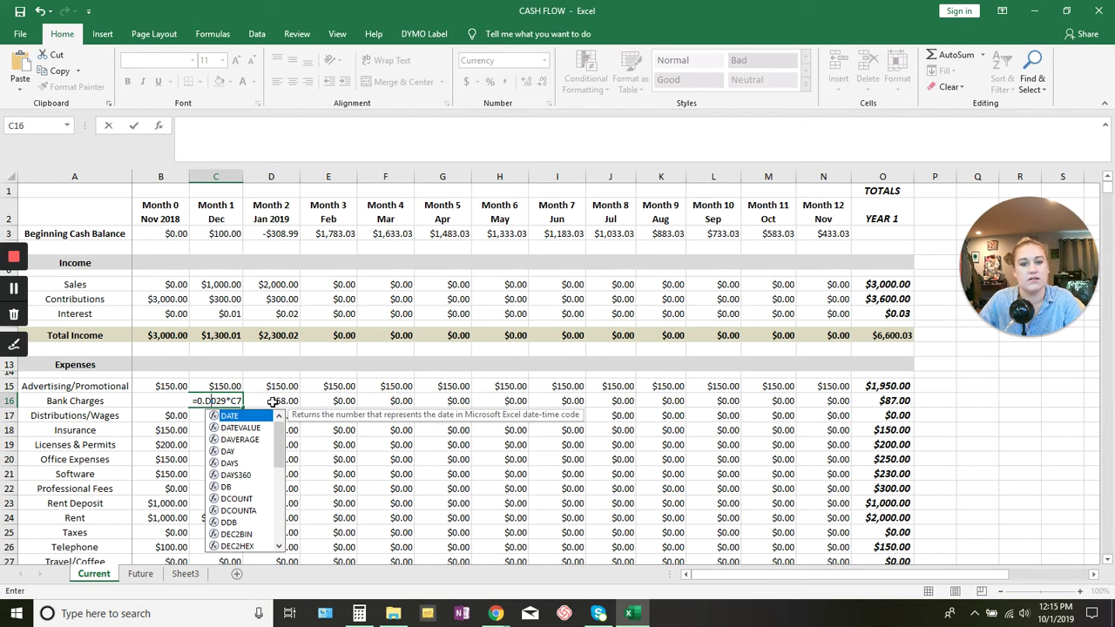
pyautogui.press('Return')
pyautogui.doubleClick(273, 401)
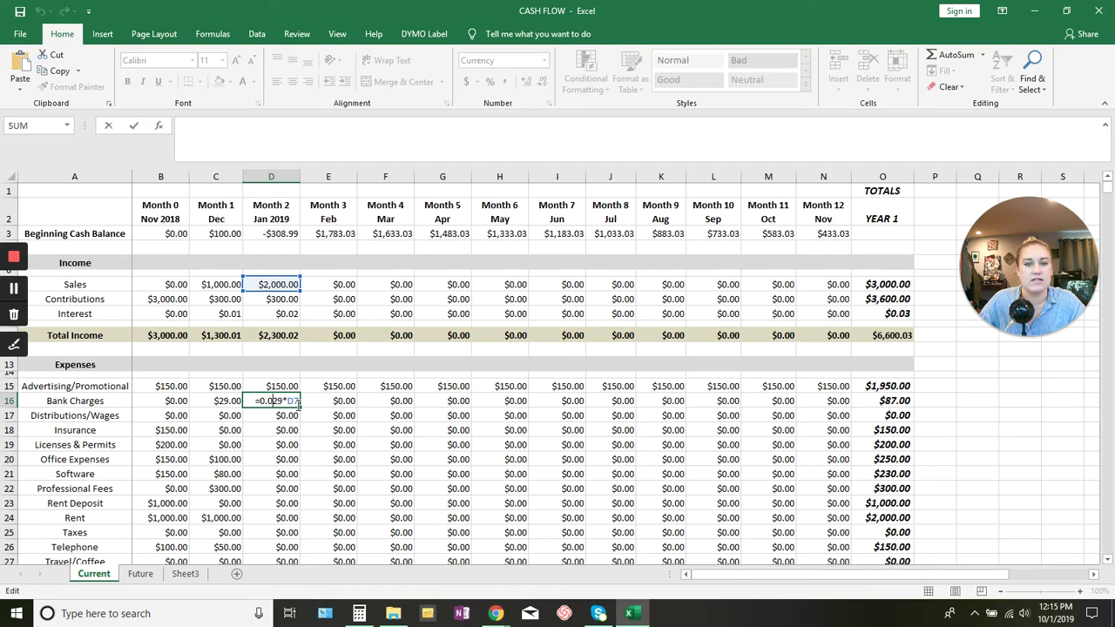
pyautogui.press('Return')
pyautogui.doubleClick(329, 401)
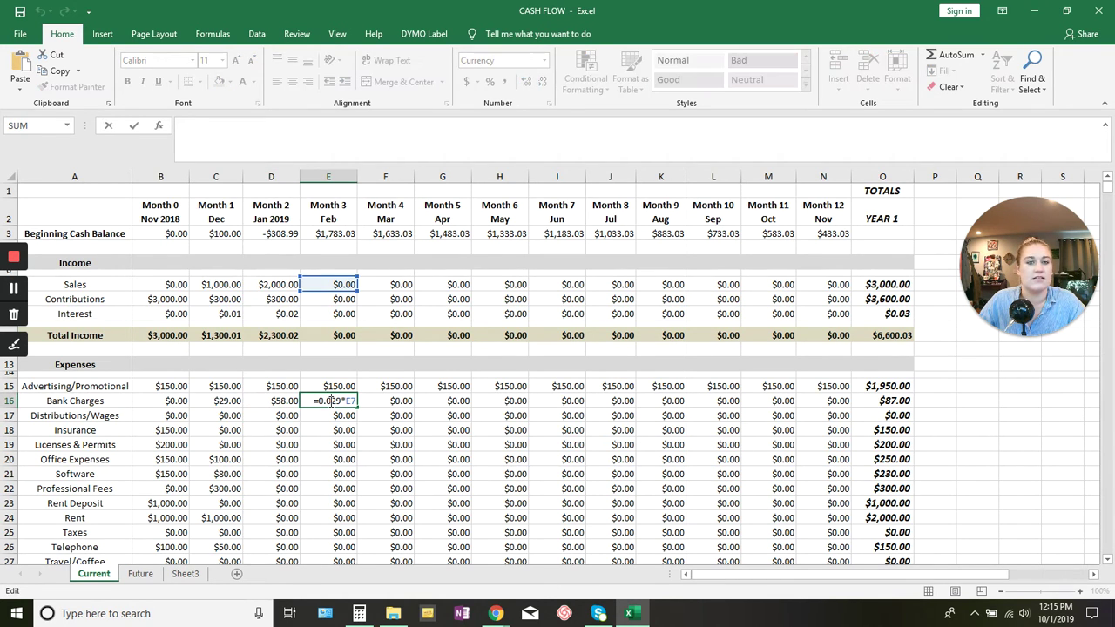
pyautogui.click(304, 453)
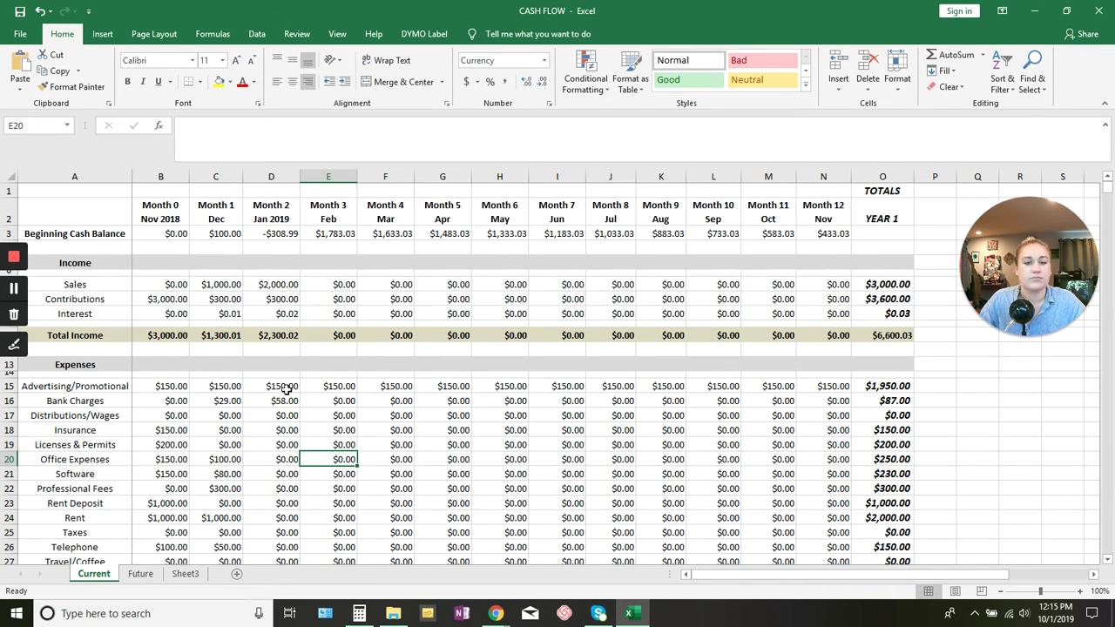
pyautogui.scroll(-1, 281, 401)
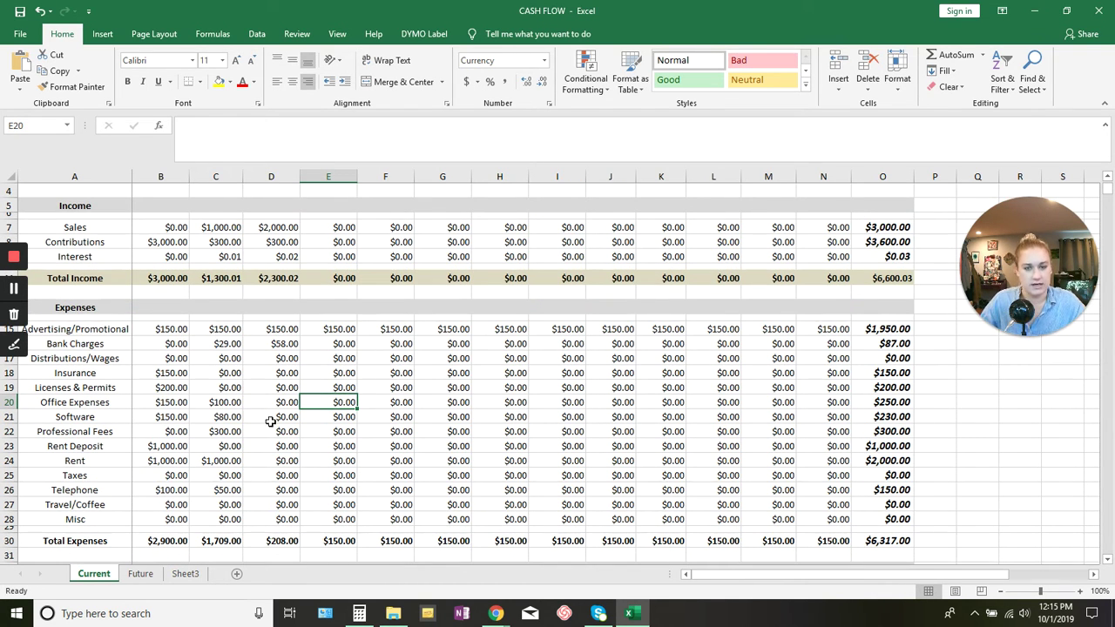
pyautogui.scroll(1, 281, 400)
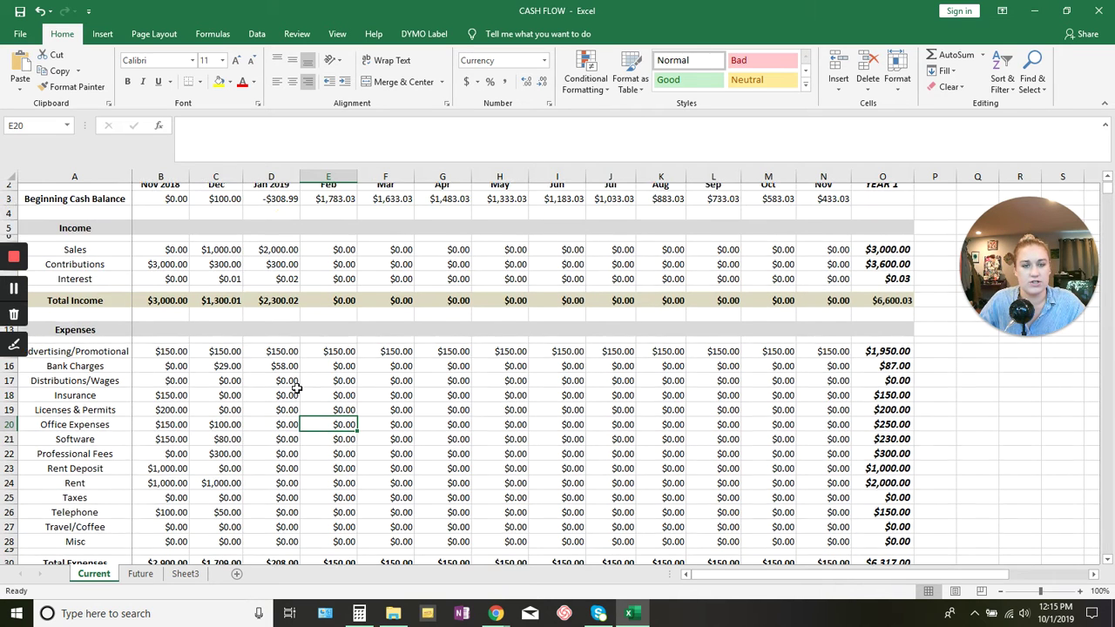
# Enter Sales of 3000, 4000, 5000, 6000 and 7000 for Month 3 through Month 7.
pyautogui.click(344, 284)
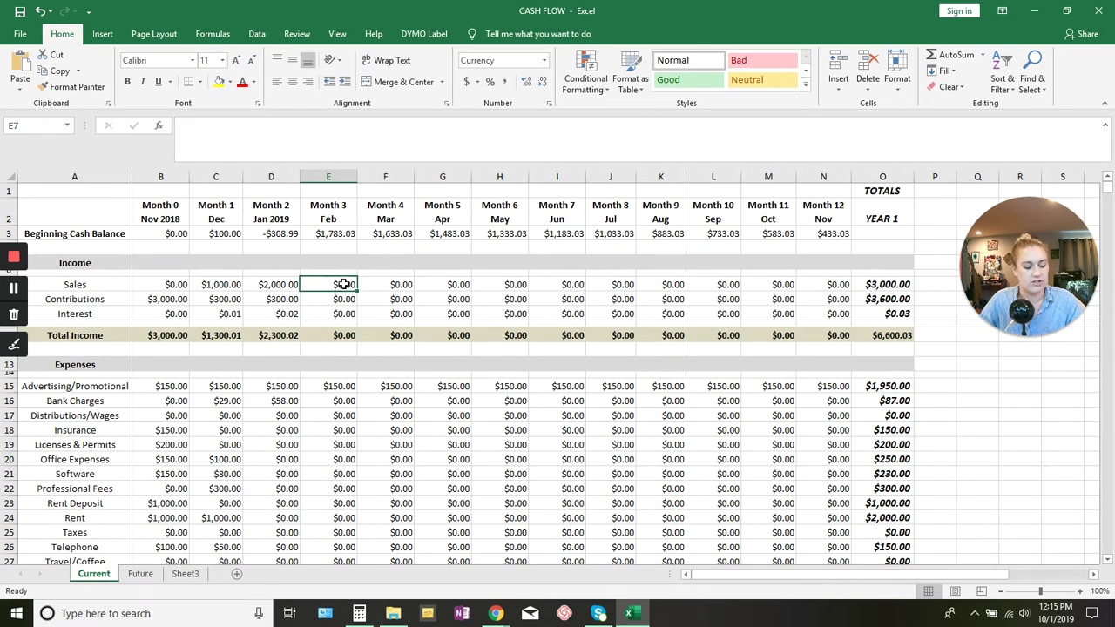
pyautogui.write('3000')
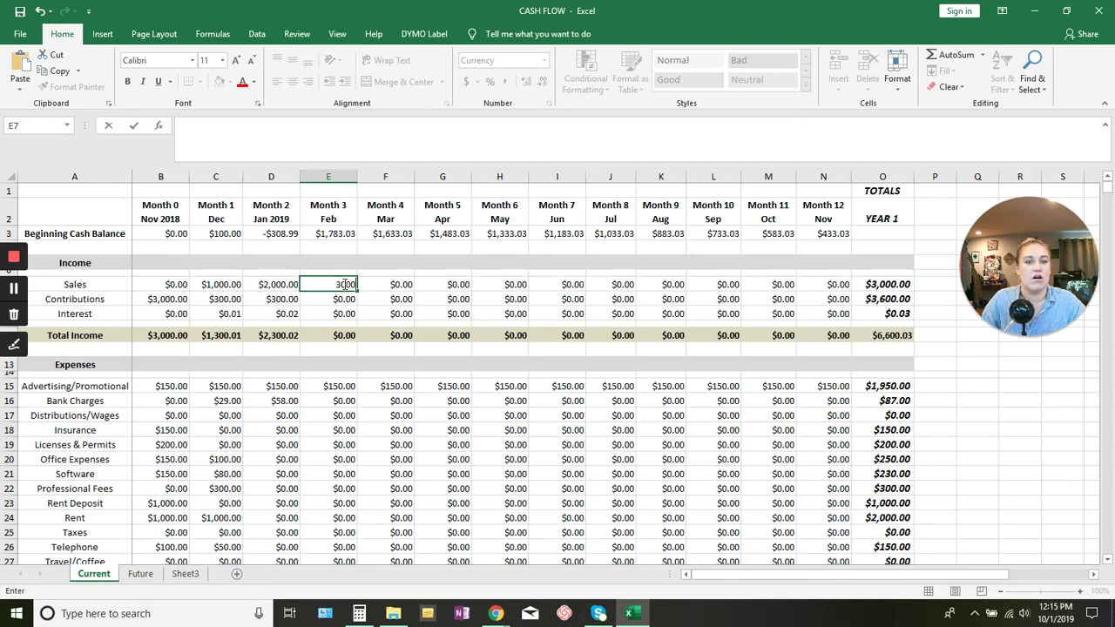
pyautogui.press('Tab')
pyautogui.write('4')
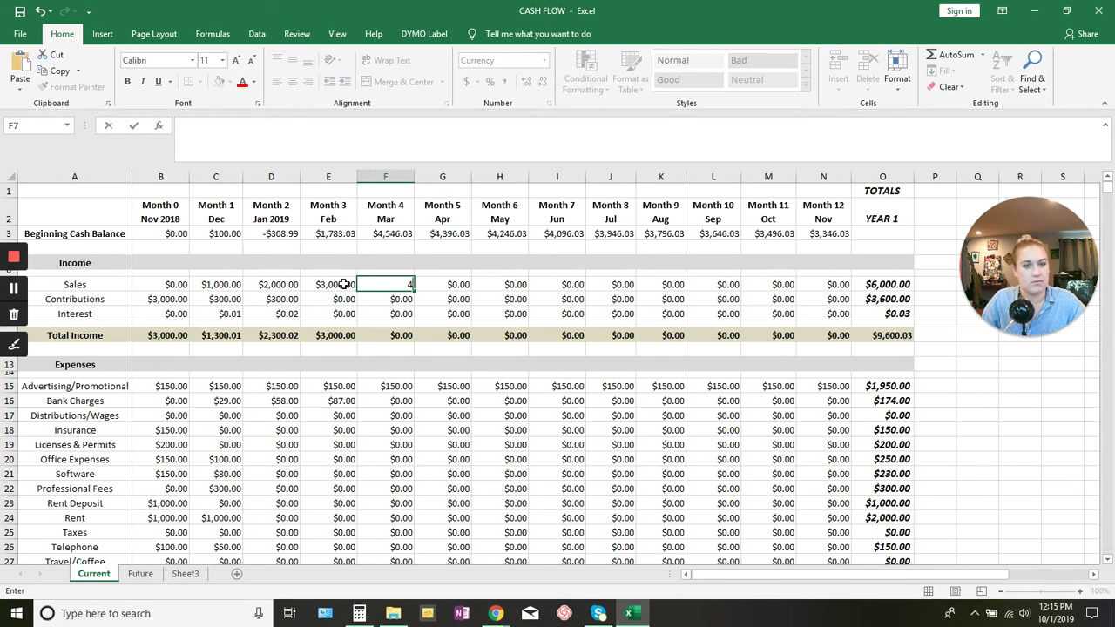
pyautogui.press('Tab')
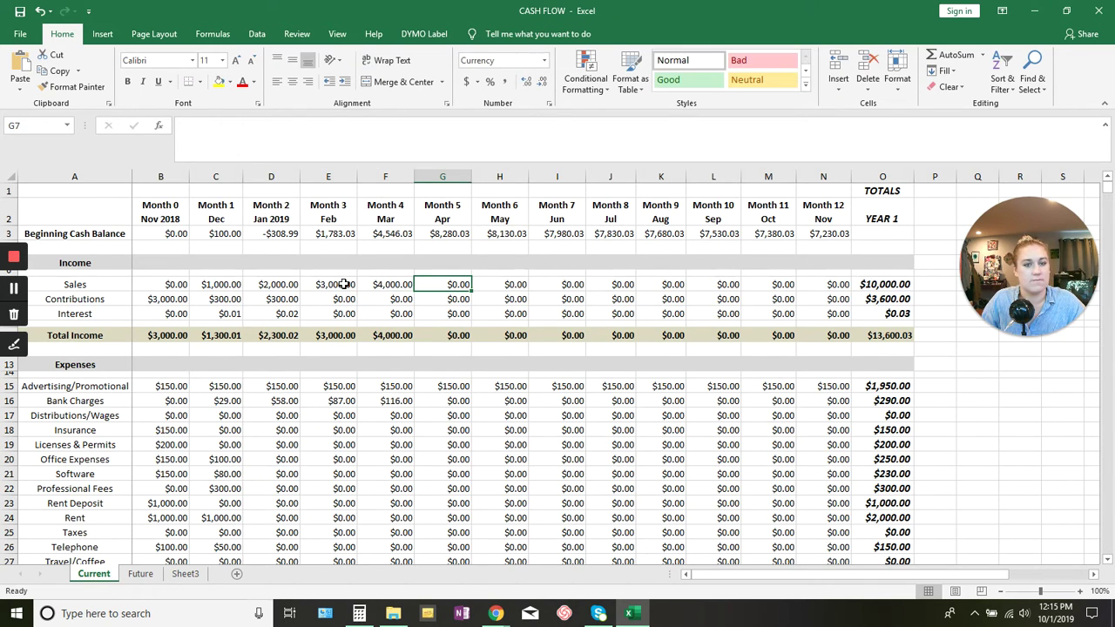
pyautogui.write('5000')
pyautogui.press('Tab')
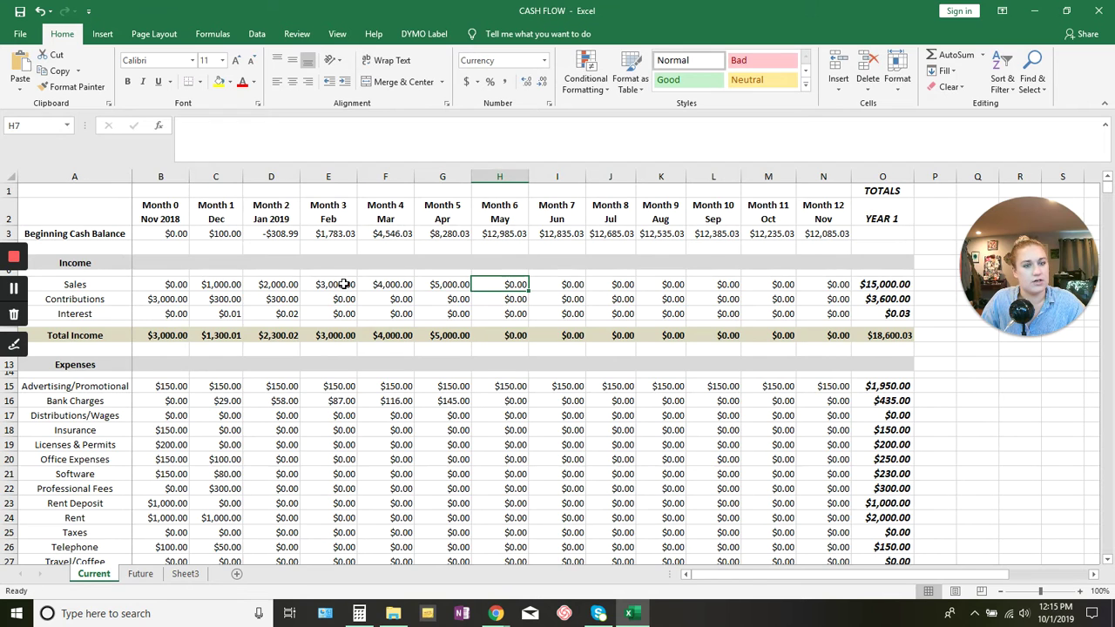
pyautogui.write('60')
pyautogui.press('Tab')
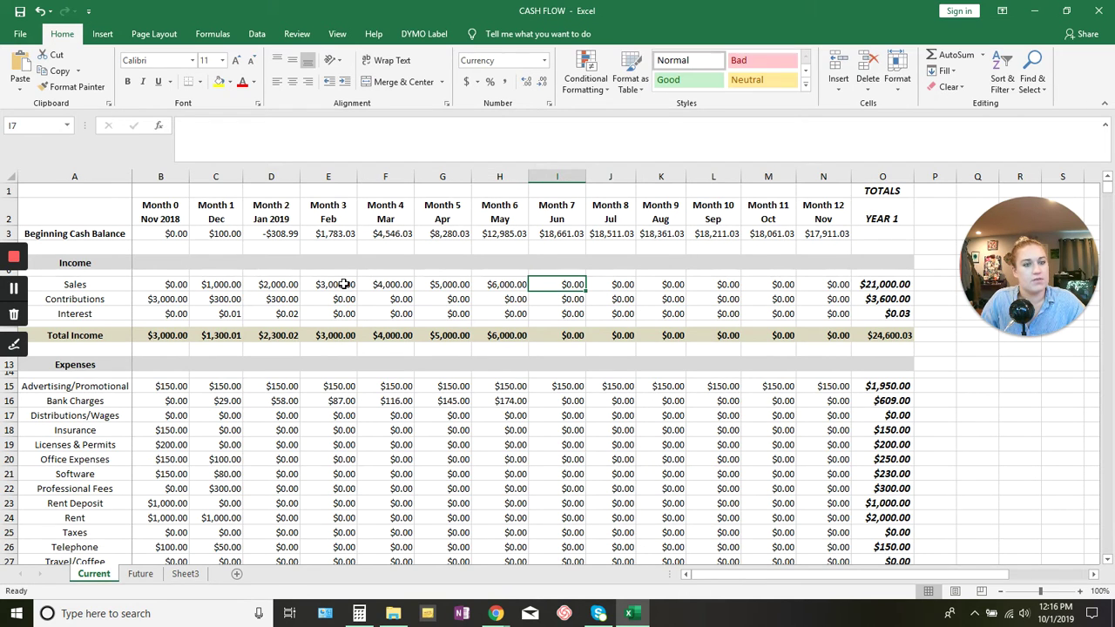
pyautogui.write('70')
pyautogui.press('Tab')
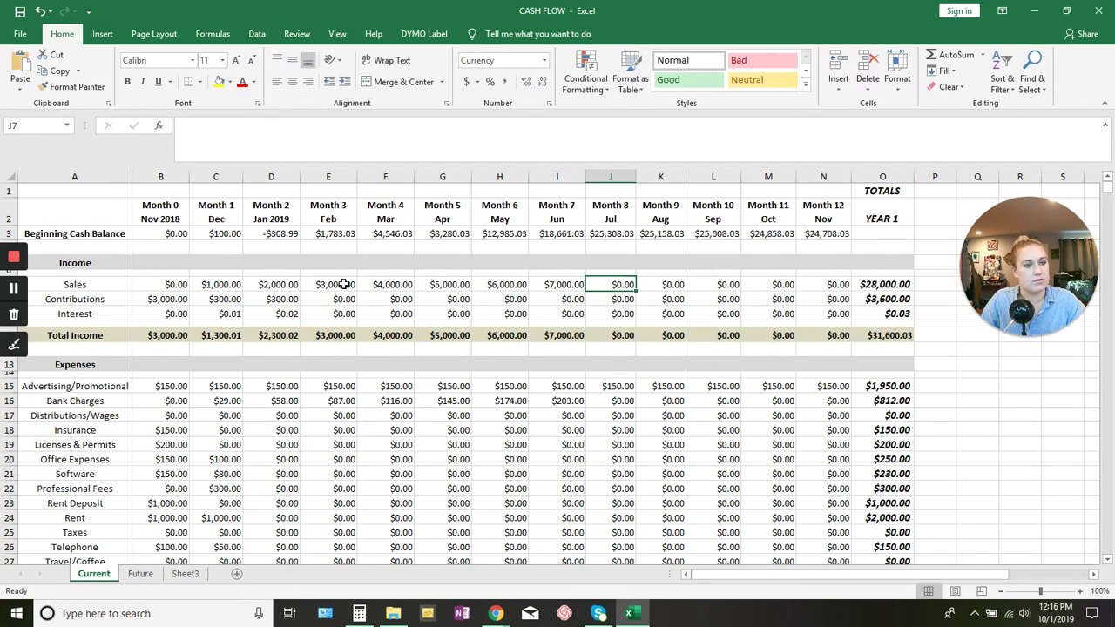
# Enter Sales of 8000, 9000, 10000 and 11000 for Month 8 through Month 11.
pyautogui.write('80000')
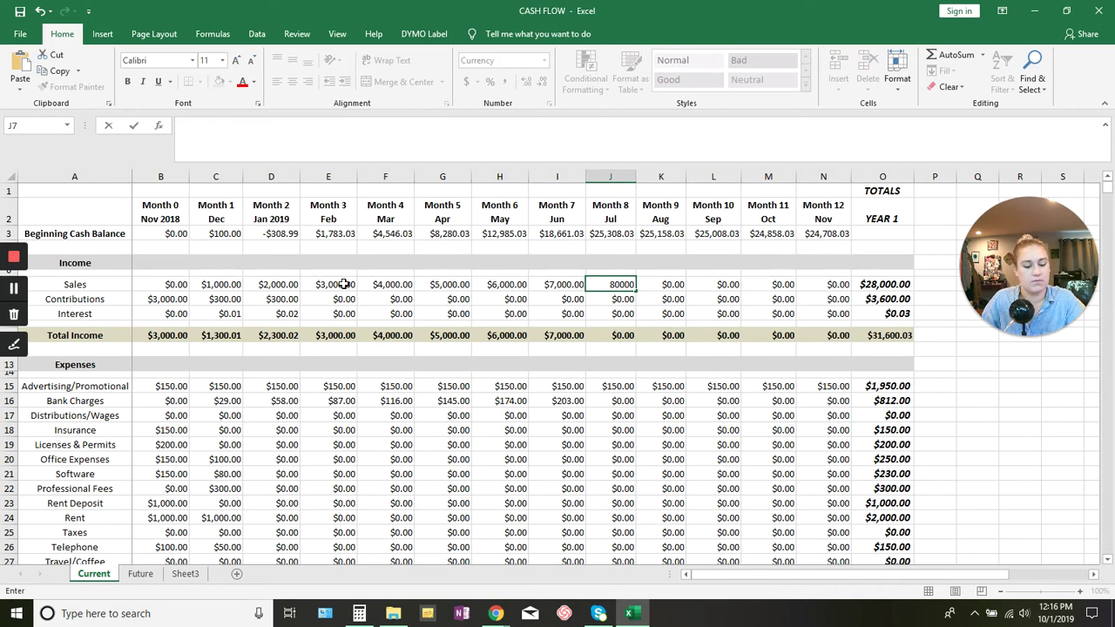
pyautogui.press('BackSpace')
pyautogui.press('Tab')
pyautogui.write('9,00')
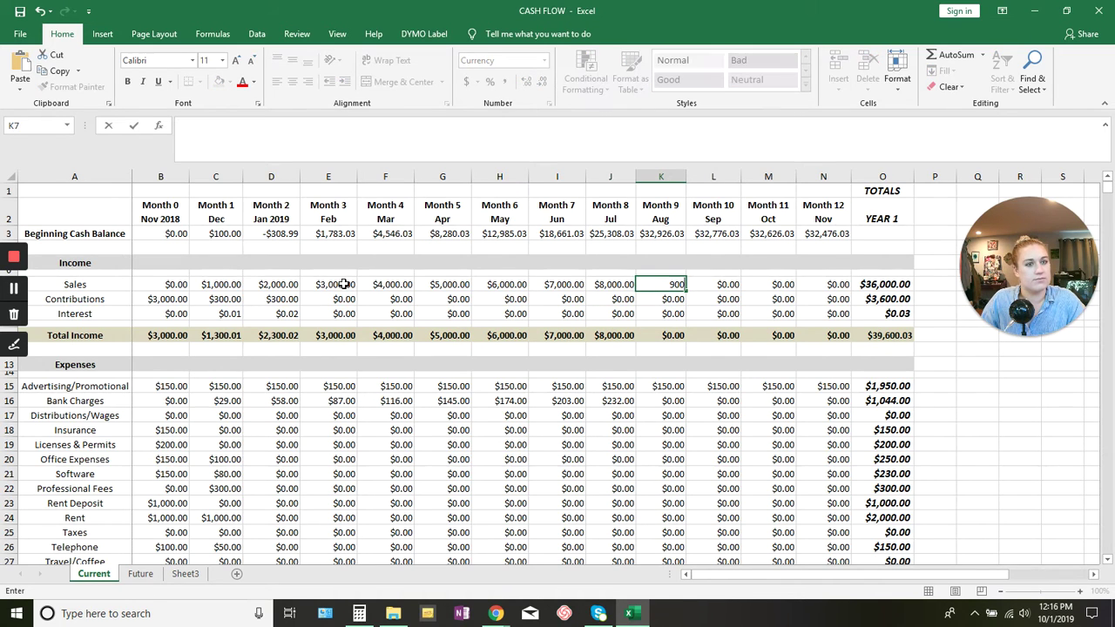
pyautogui.write('0.0')
pyautogui.press('BackSpace')
pyautogui.press('Tab')
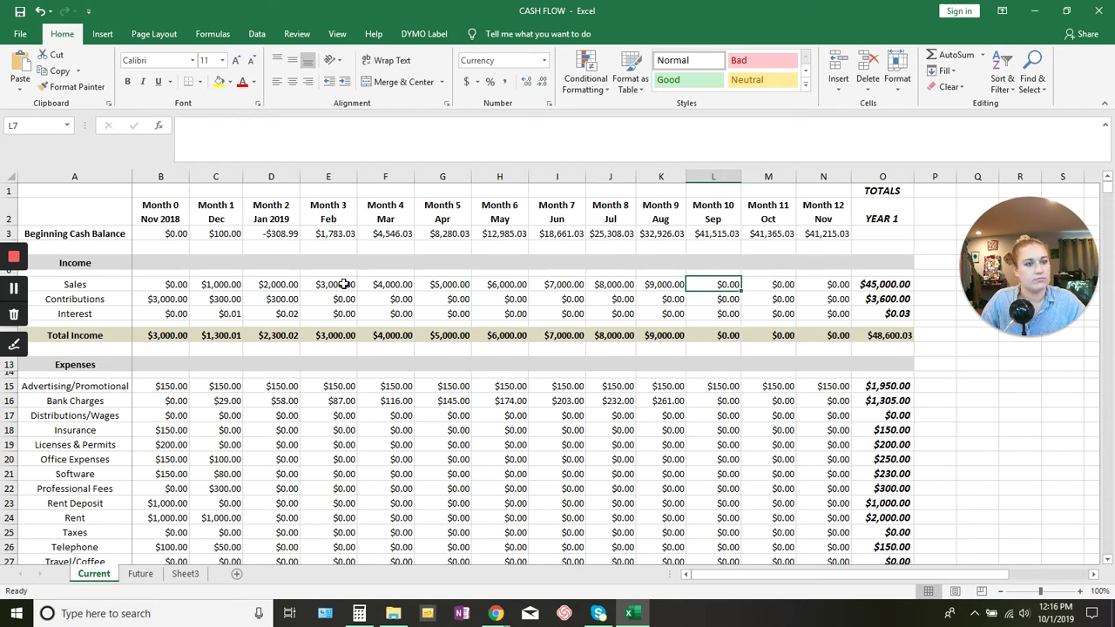
pyautogui.write('100')
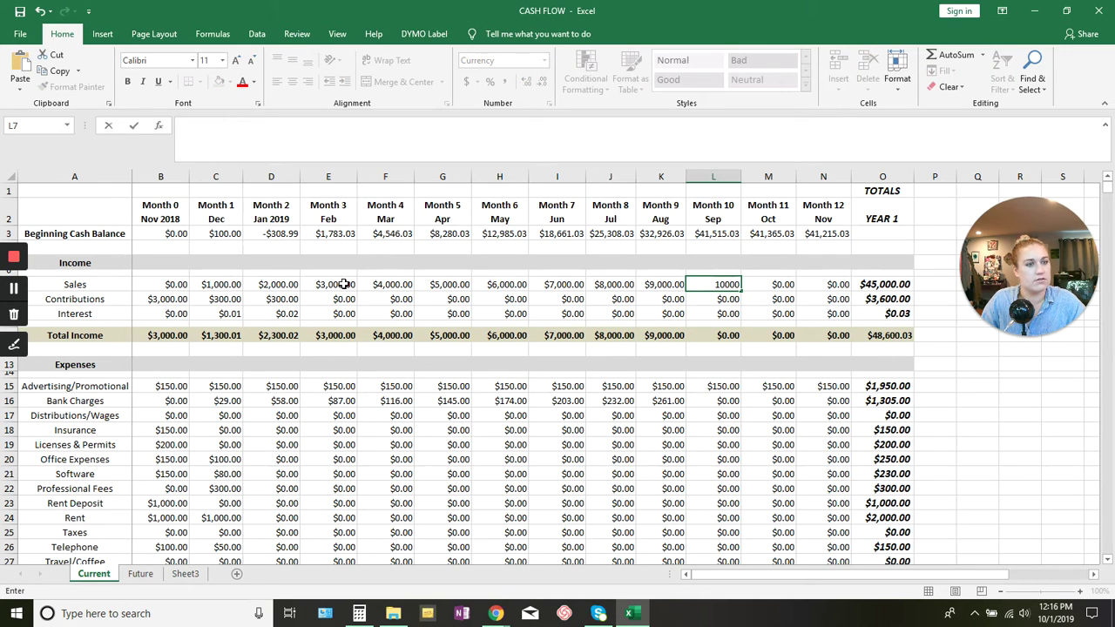
pyautogui.press('Tab')
pyautogui.write('11000')
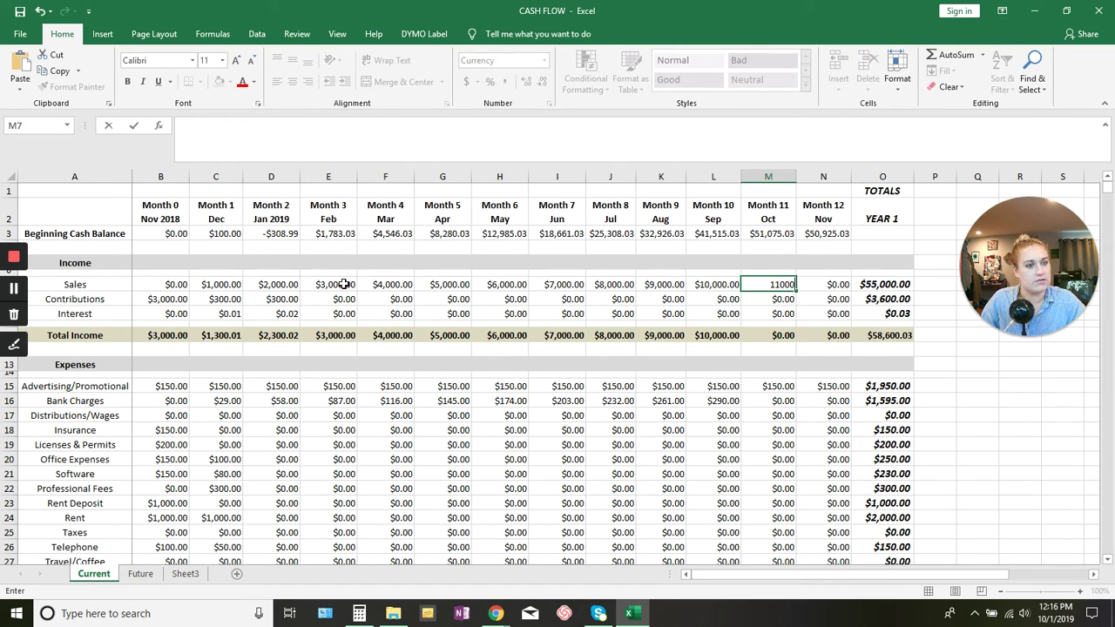
pyautogui.press('Return')
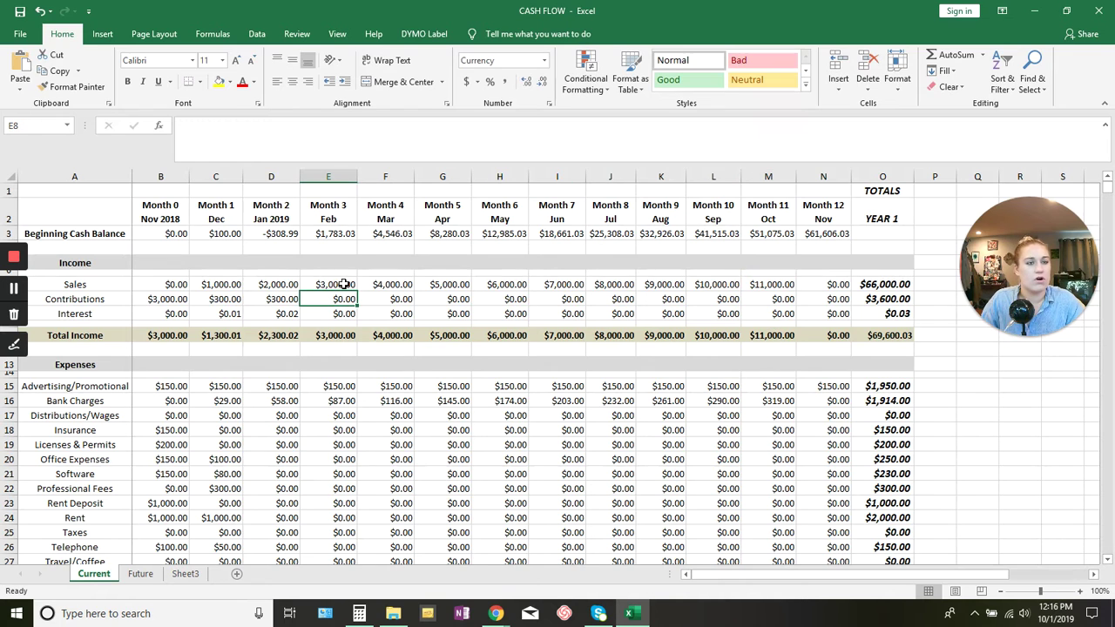
# Change Sales to 3000 in Month 9, 9000 in Month 10 and 10000 in Month 11.
pyautogui.click(673, 284)
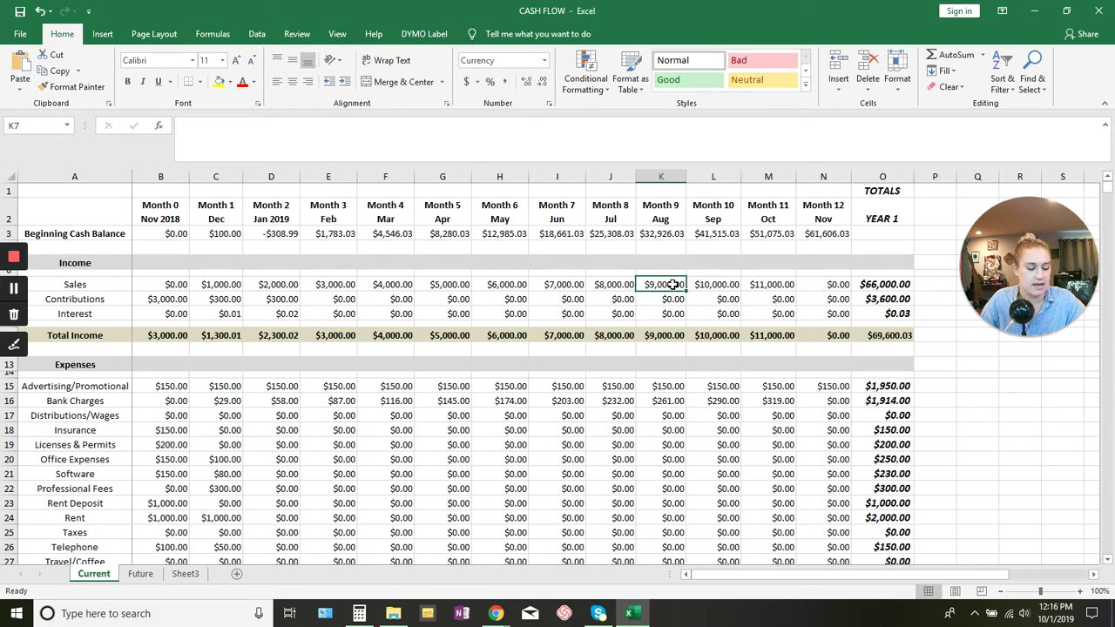
pyautogui.press('BackSpace')
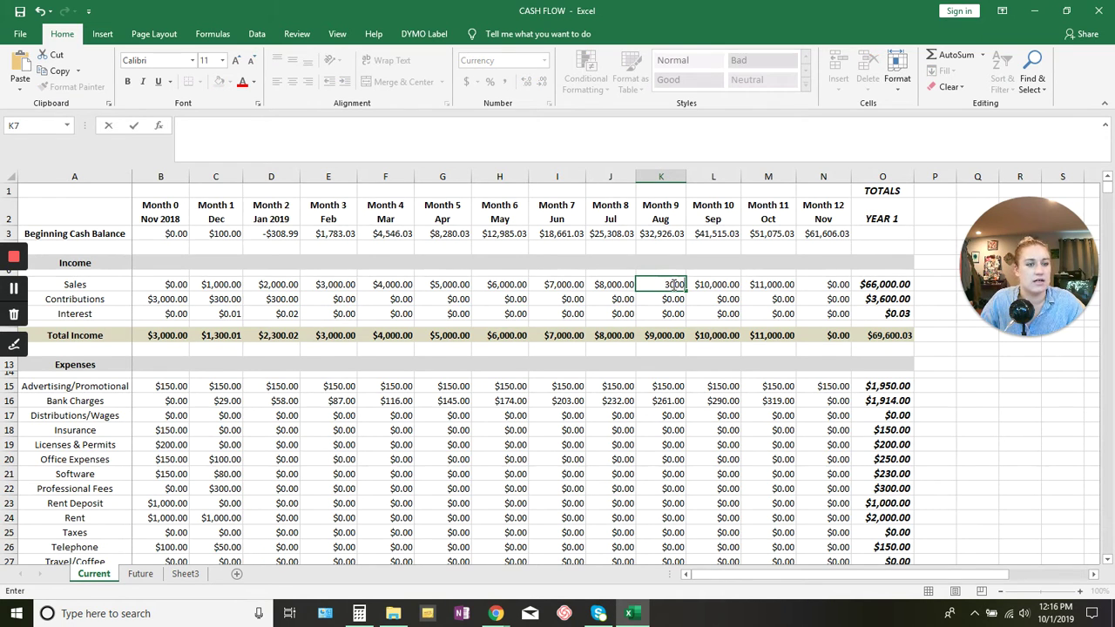
pyautogui.write('3000')
pyautogui.press('Return')
pyautogui.click(732, 284)
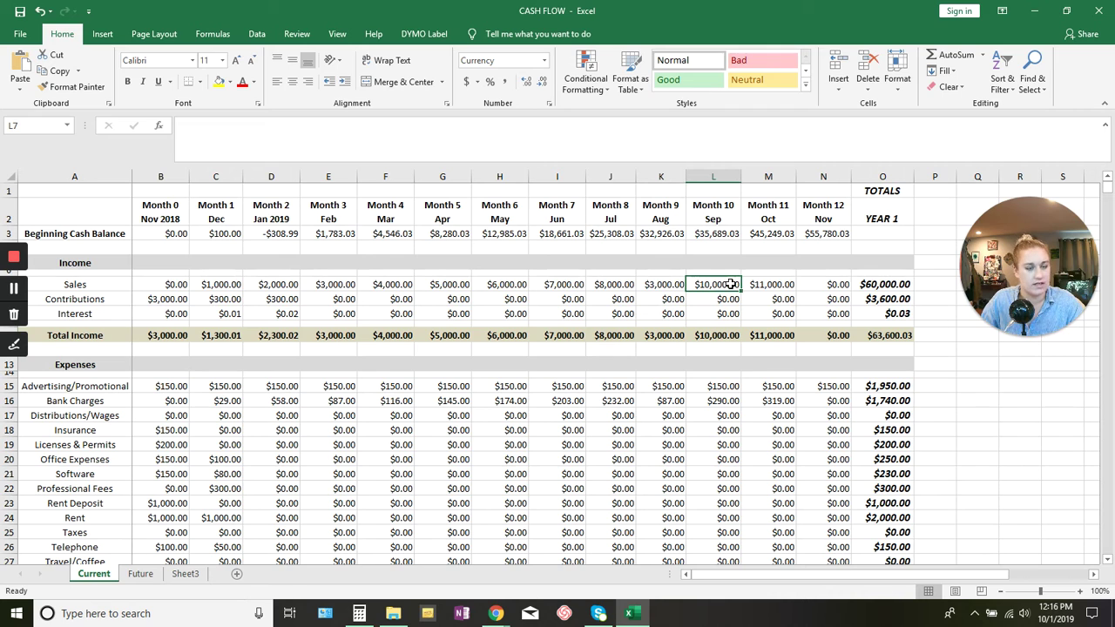
pyautogui.press('BackSpace')
pyautogui.write('90')
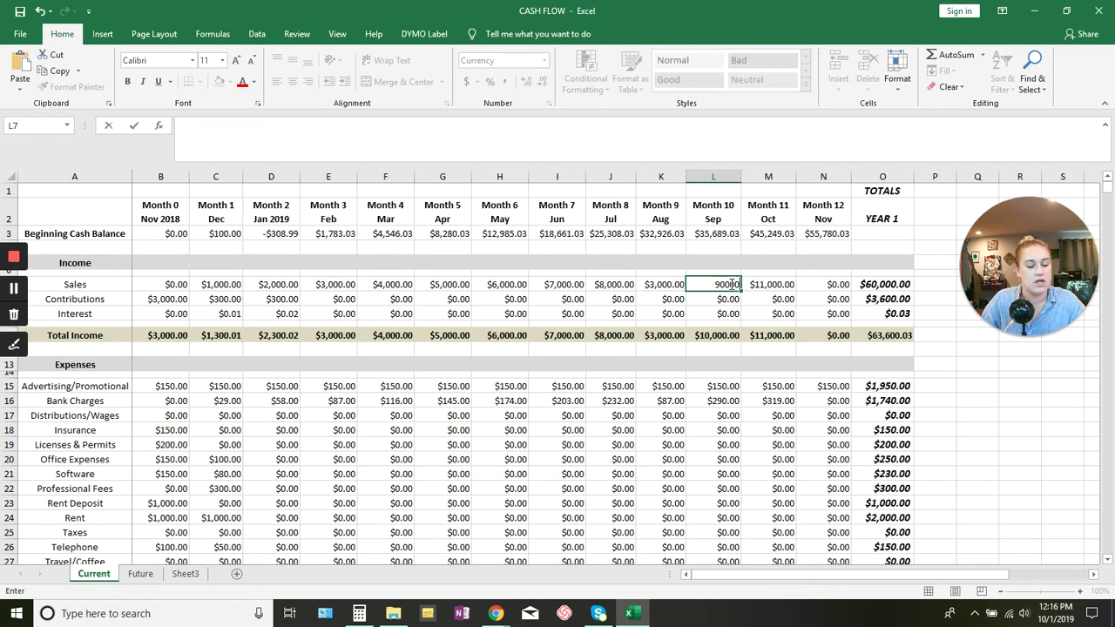
pyautogui.press('Tab')
pyautogui.press('BackSpace')
pyautogui.write('10')
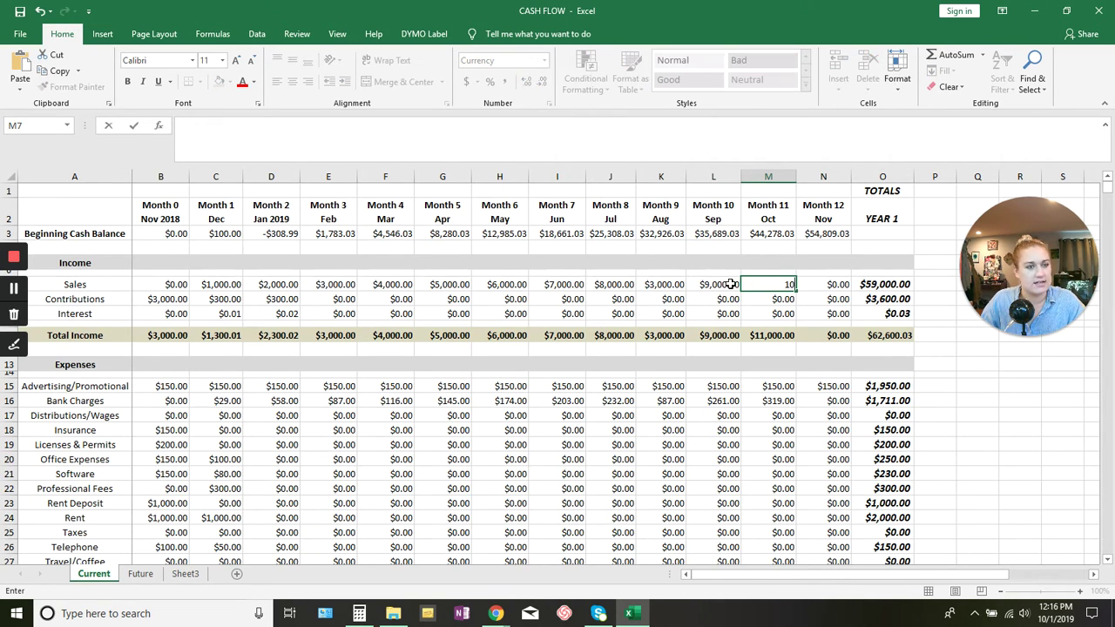
pyautogui.write(',00000')
pyautogui.click(724, 298)
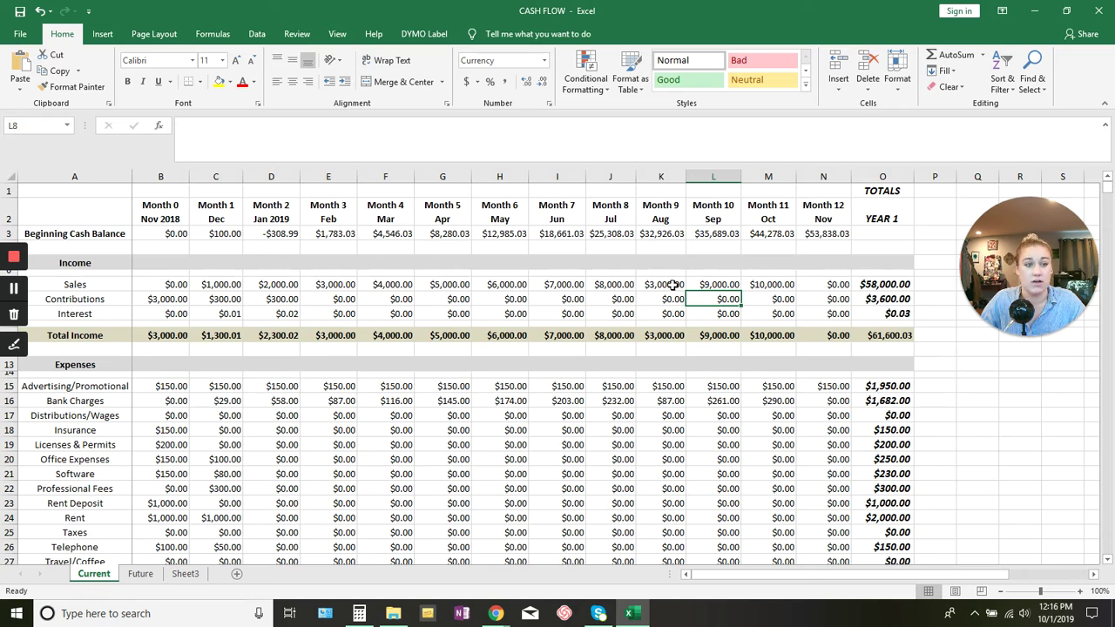
# Enter Sales of 11000 for Month 12.
pyautogui.doubleClick(824, 286)
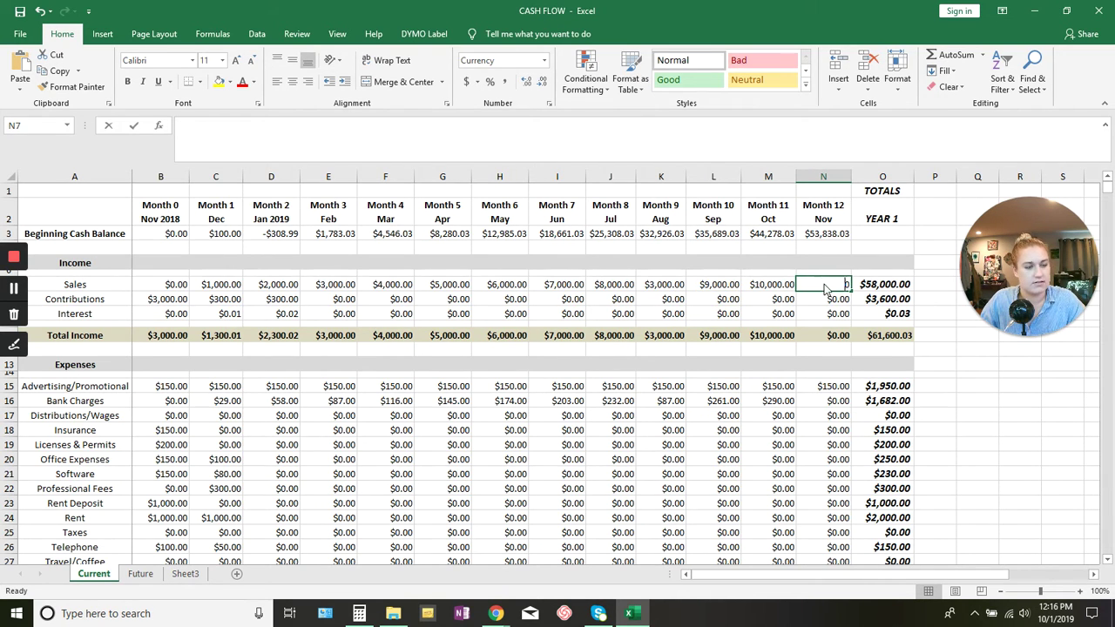
pyautogui.write('11000')
pyautogui.press('Return')
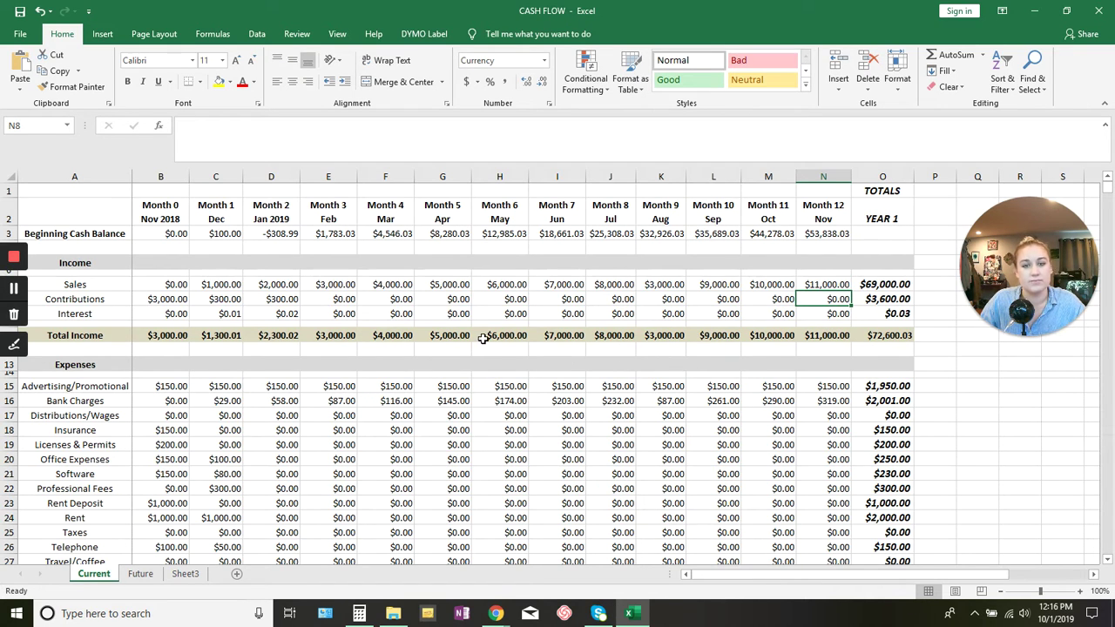
# Fill the Month 2 Interest of 0.02 across Month 3 through Month 12, and enter a Month 9 Contribution of 500.
pyautogui.click(287, 315)
pyautogui.moveTo(299, 320); pyautogui.dragTo(834, 322)
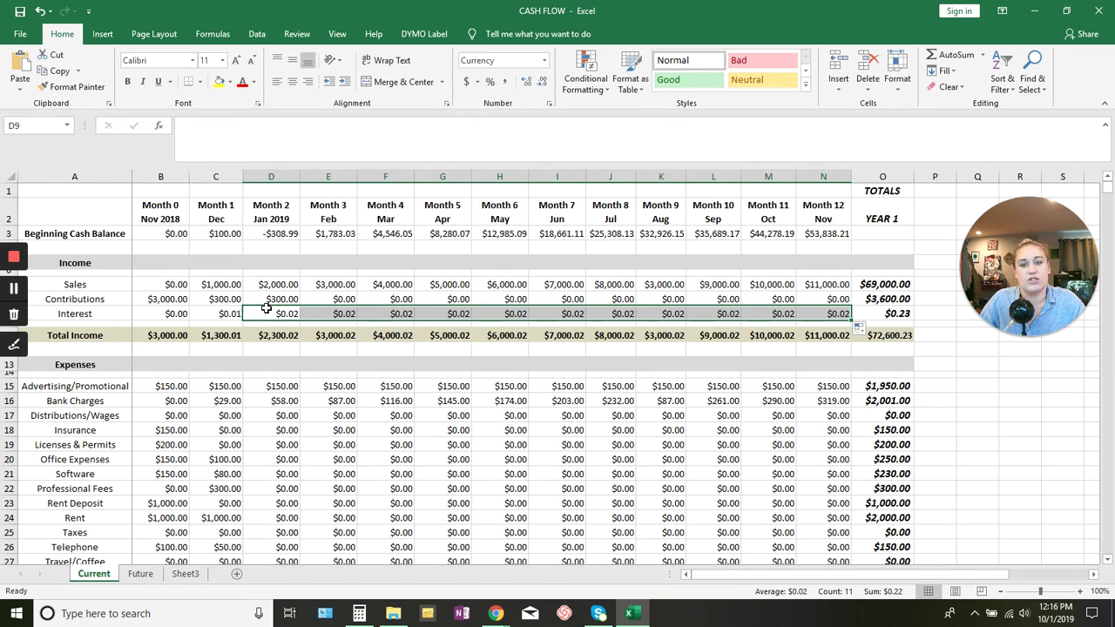
pyautogui.click(294, 299)
pyautogui.click(335, 300)
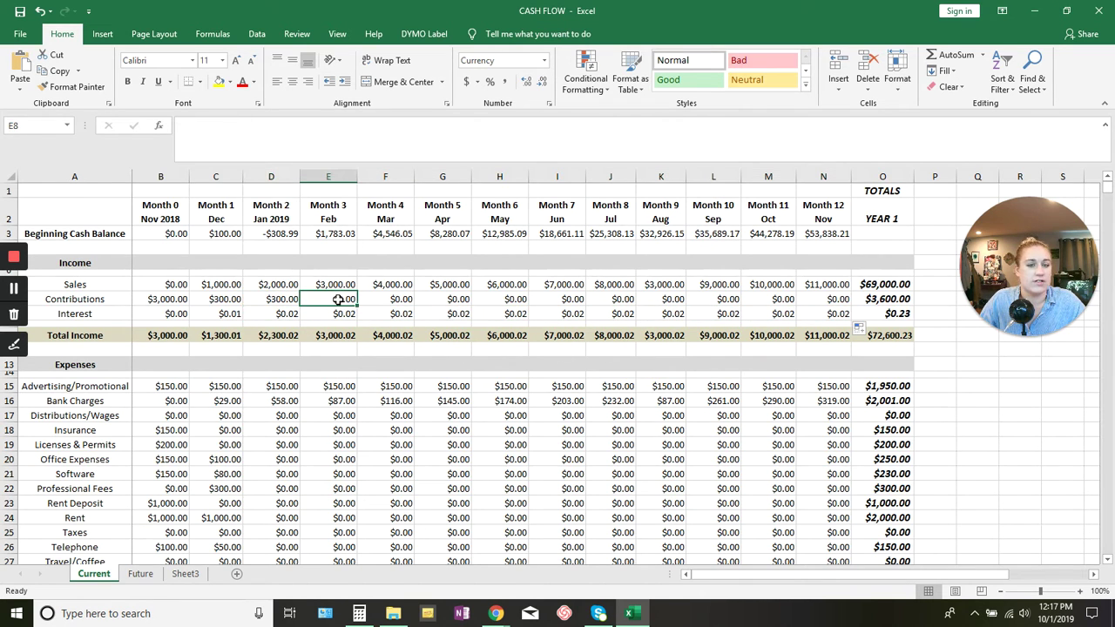
pyautogui.click(665, 302)
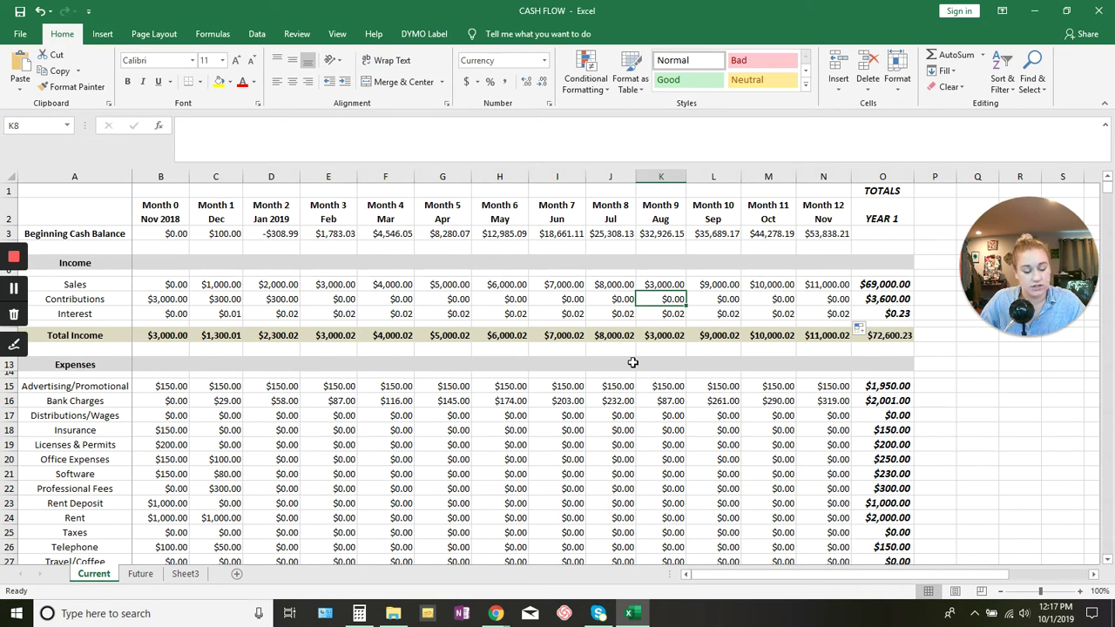
pyautogui.write('500')
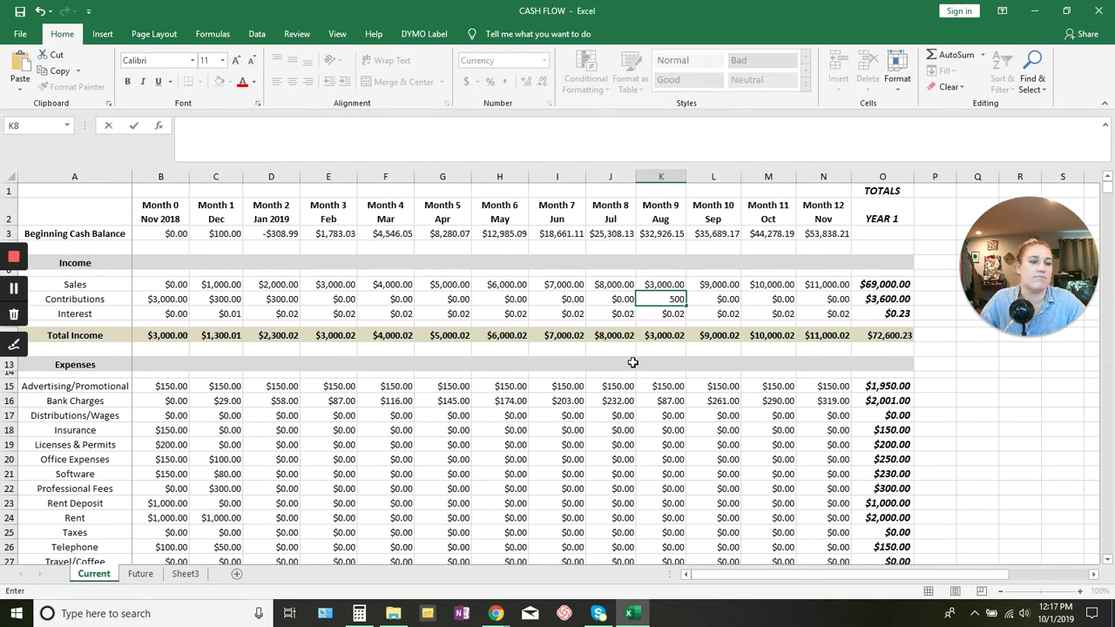
pyautogui.press('Return')
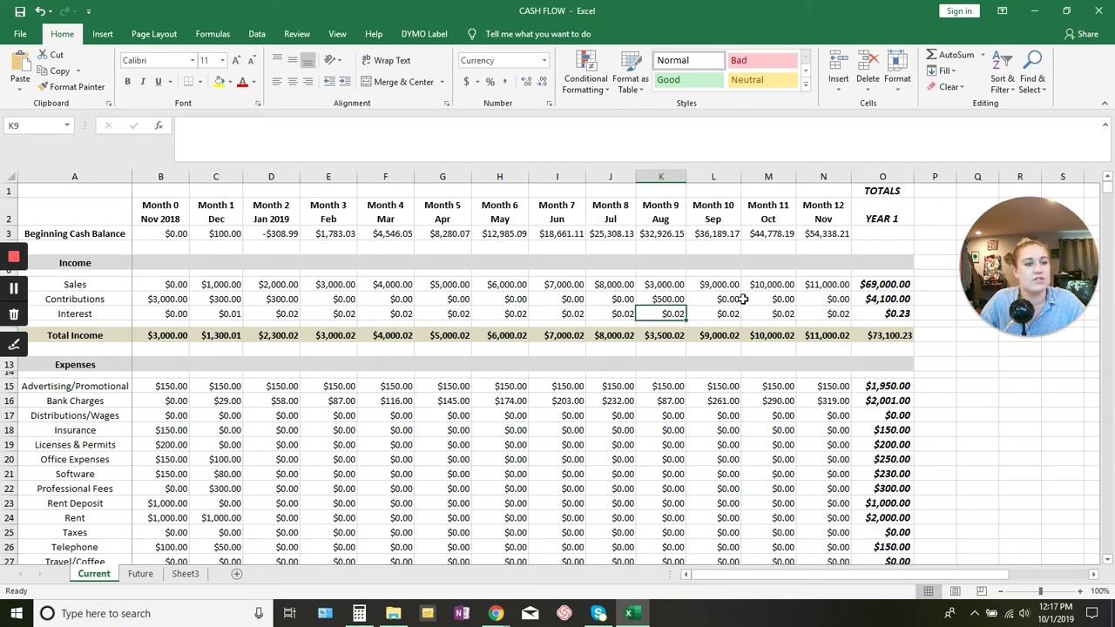
# Review the Year 1 totals for Sales, Contributions, Interest and Total Income, plus the Bank Charges and Distributions/Wages expense rows.
pyautogui.click(899, 287)
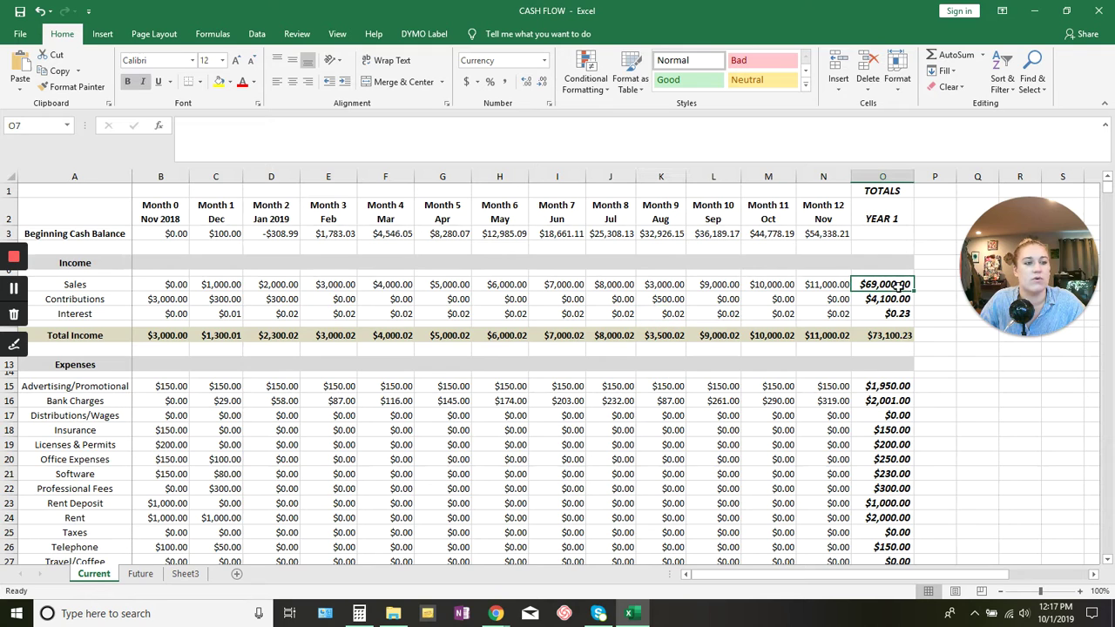
pyautogui.click(897, 299)
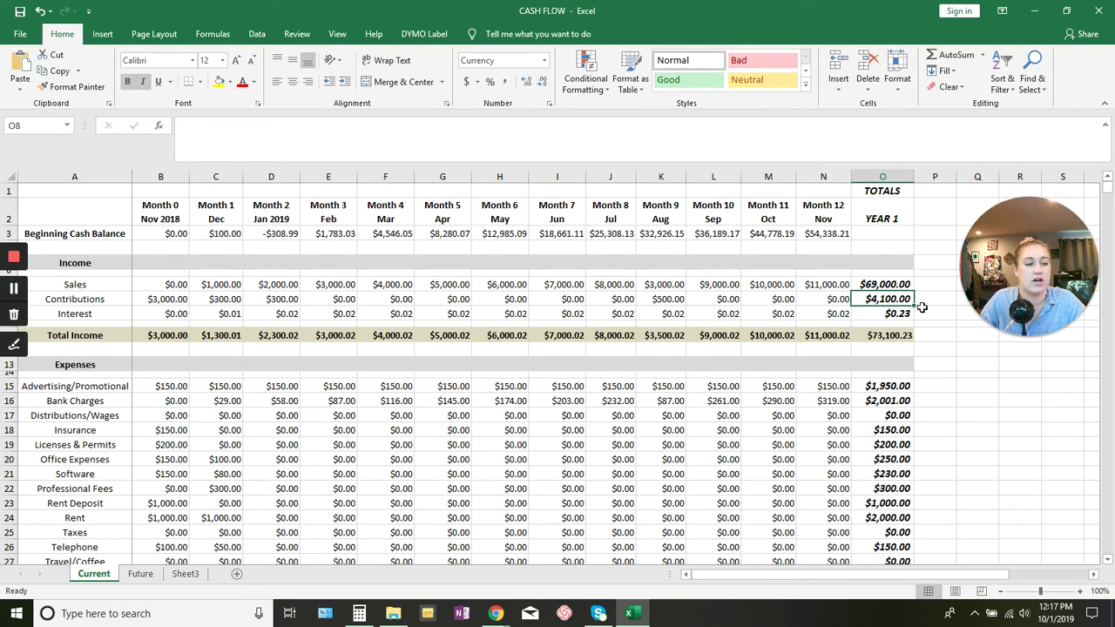
pyautogui.click(905, 316)
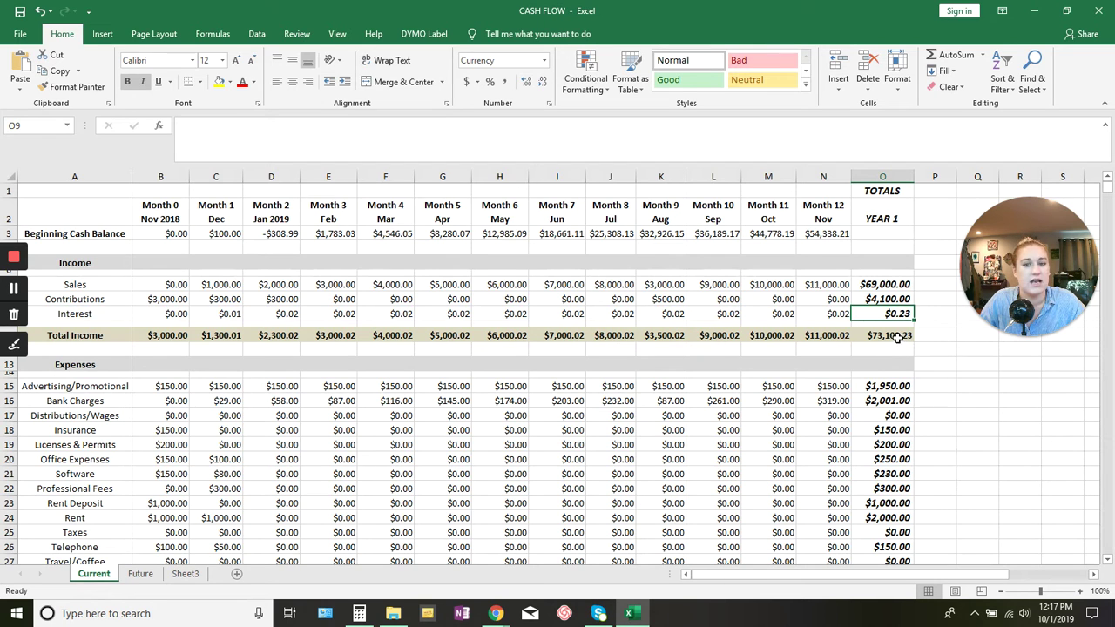
pyautogui.click(897, 337)
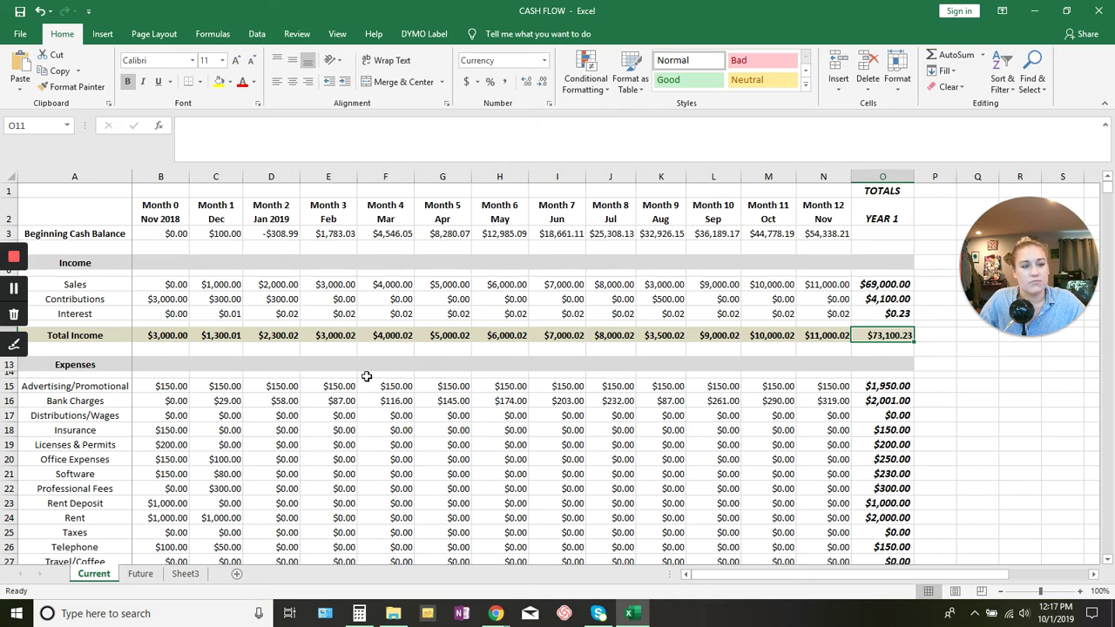
pyautogui.scroll(-2, 366, 376)
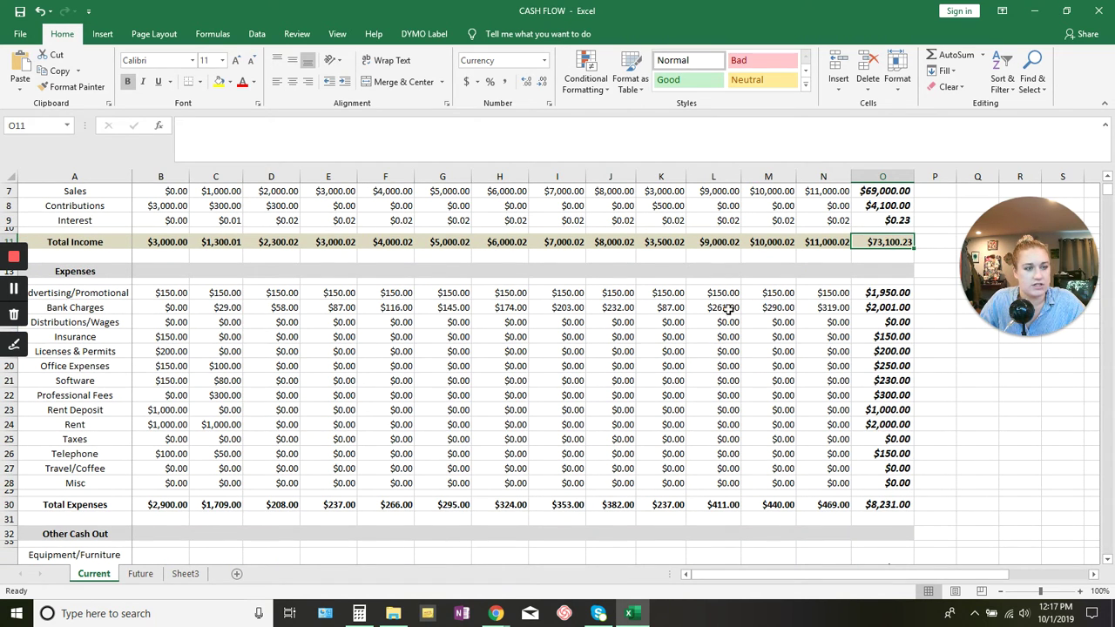
pyautogui.scroll(2, 836, 309)
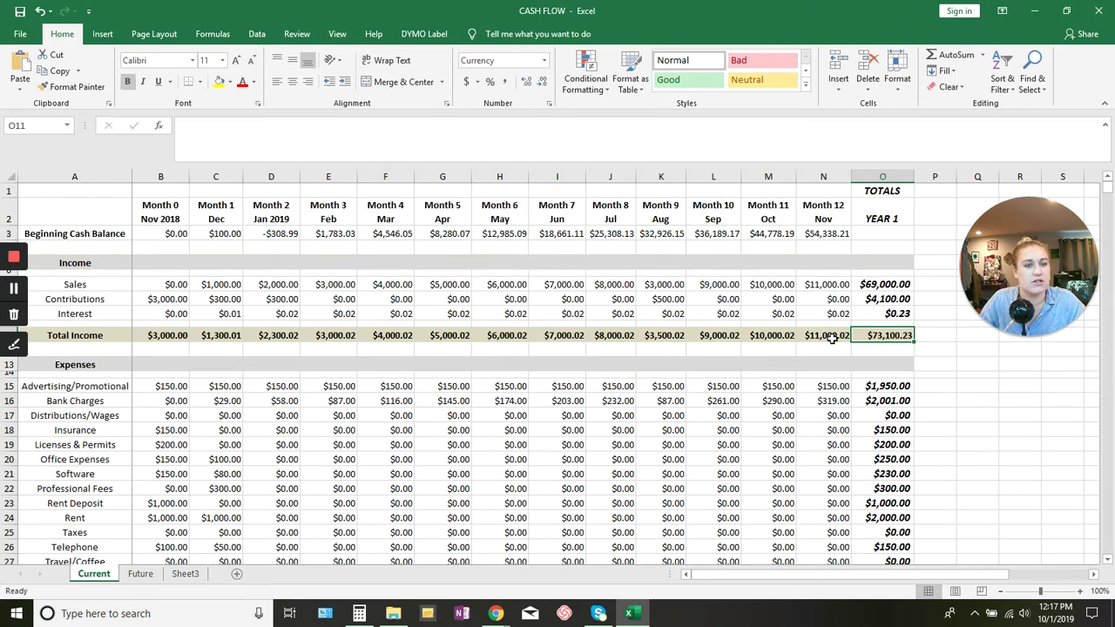
pyautogui.click(615, 399)
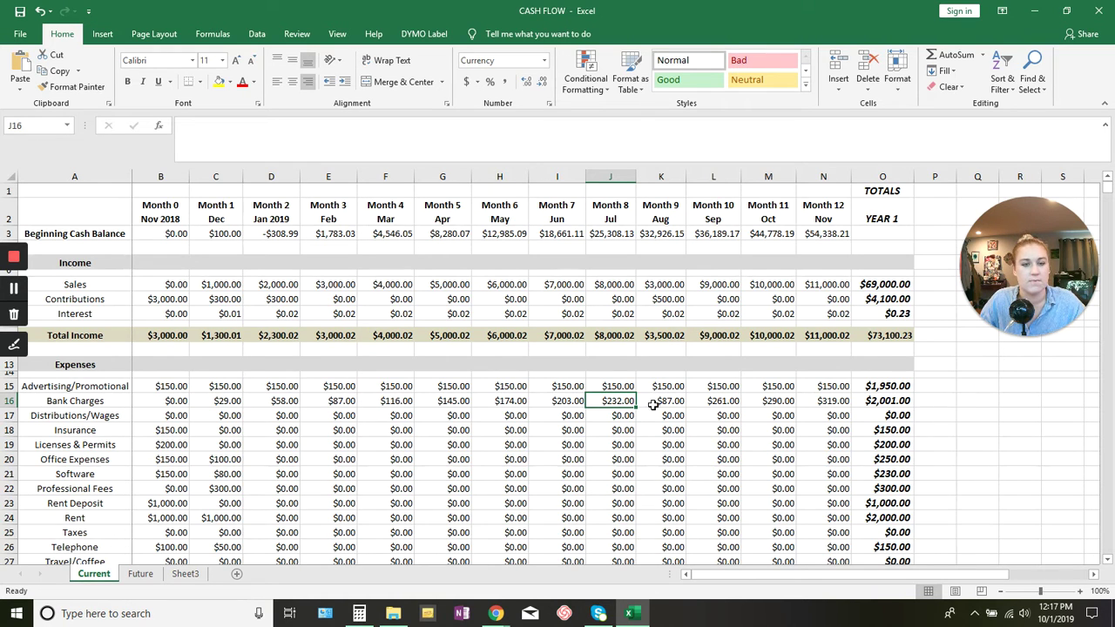
pyautogui.scroll(-1, 646, 400)
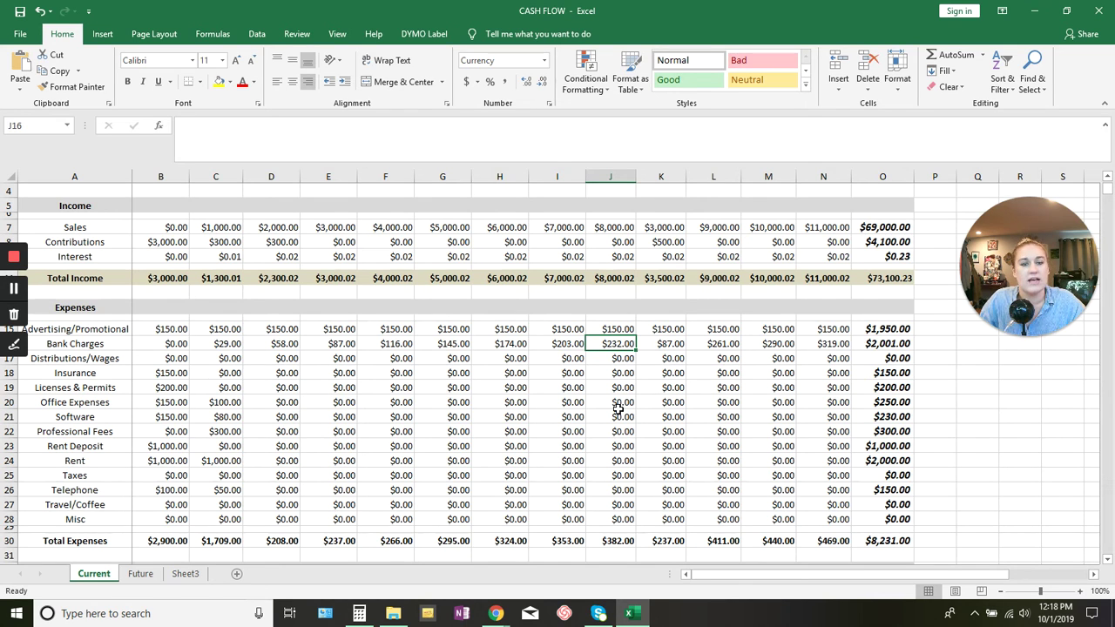
pyautogui.click(103, 359)
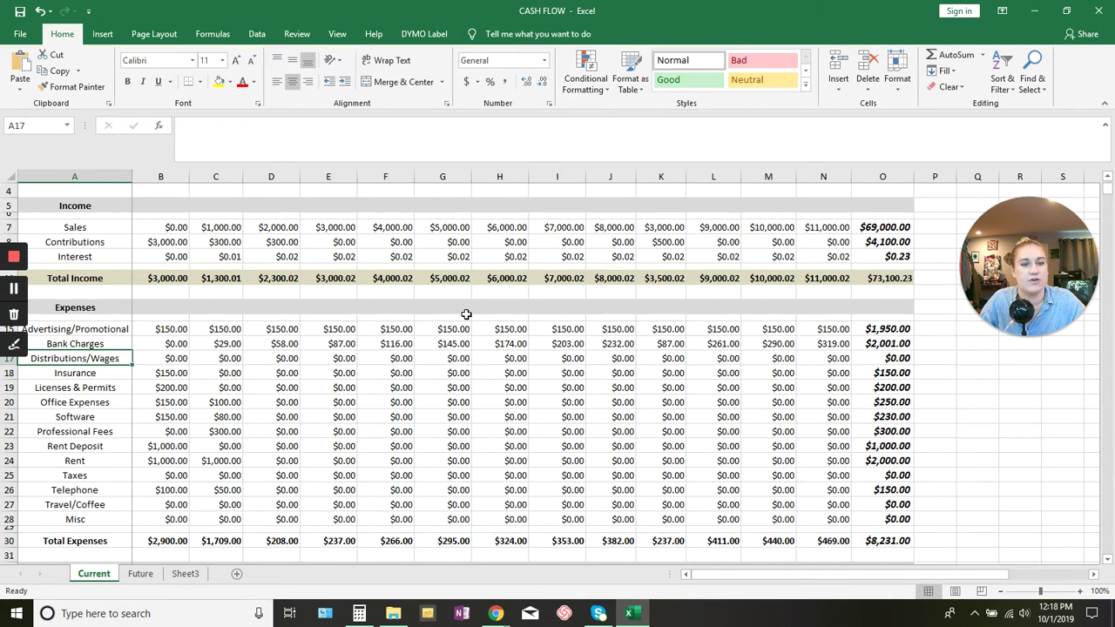
# Enter Distributions/Wages of 500 in Month 5, Month 6 and Month 7, and 600 in Month 8.
pyautogui.scroll(1, 465, 313)
pyautogui.click(449, 216)
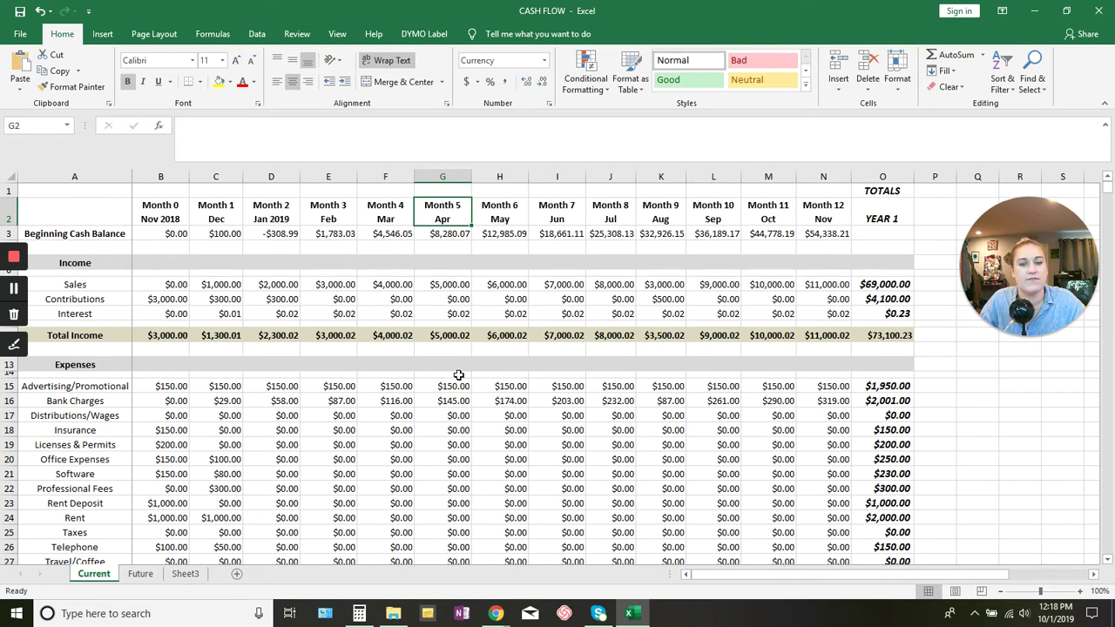
pyautogui.click(459, 417)
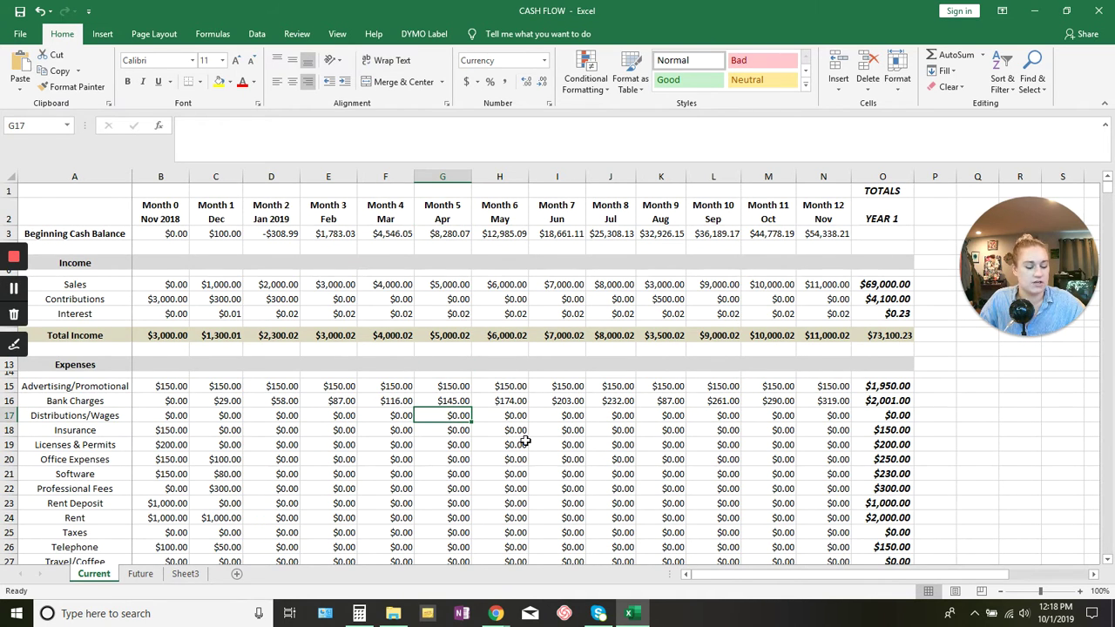
pyautogui.write('500')
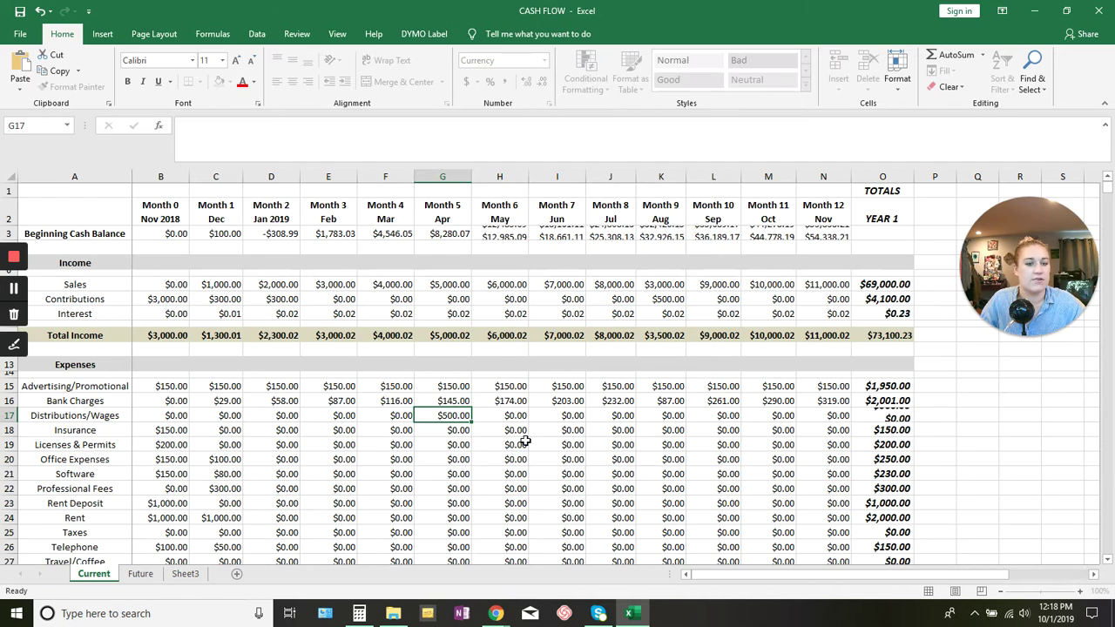
pyautogui.press('Tab')
pyautogui.write('500')
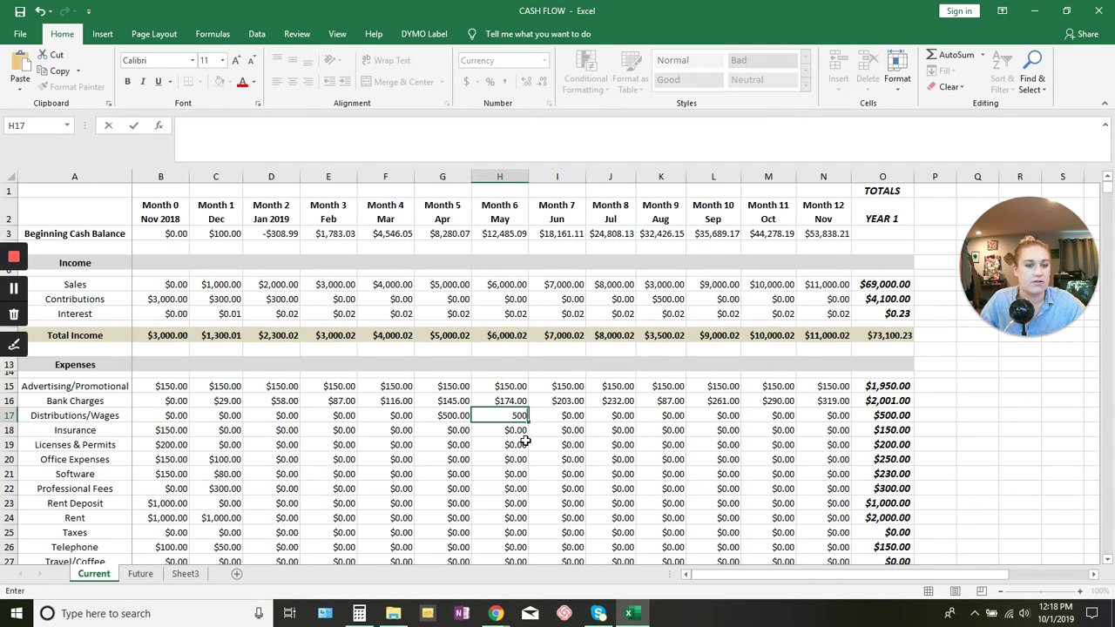
pyautogui.press('Tab')
pyautogui.write('500')
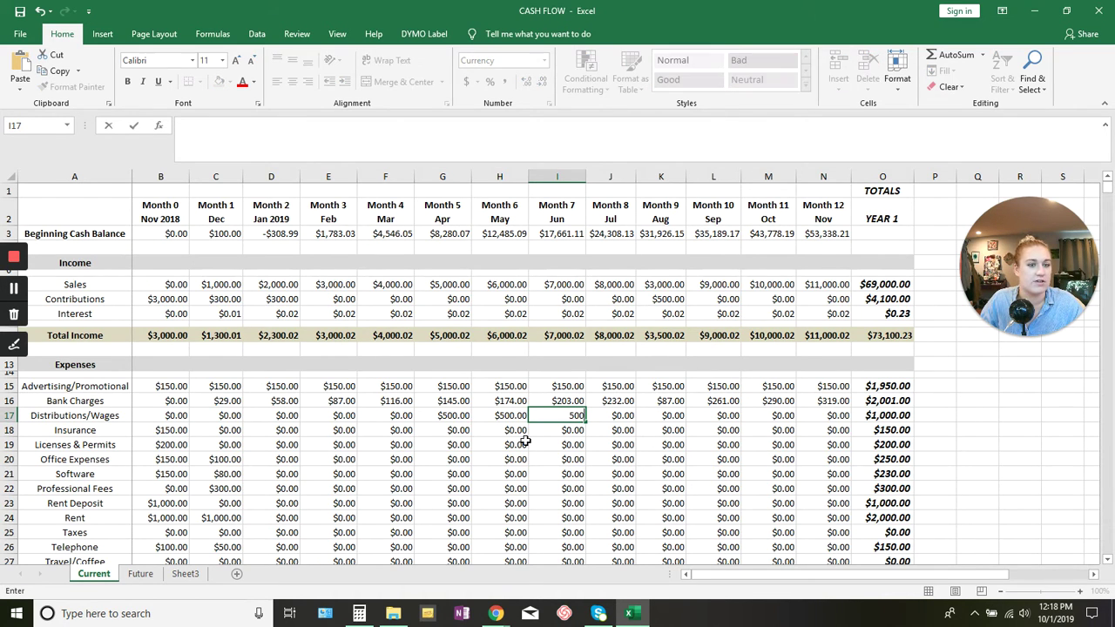
pyautogui.press('Tab')
pyautogui.write('600')
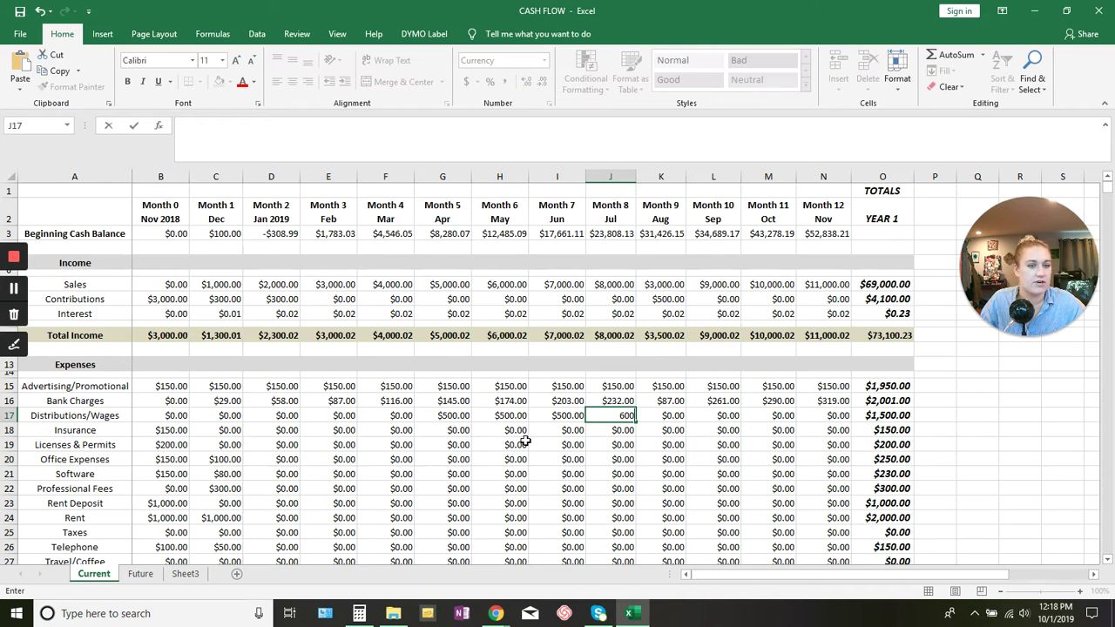
pyautogui.press('Tab')
# Enter Distributions/Wages of 0 in Month 9, 600 in Month 10, 700 in Month 11 and 800 in Month 12.
pyautogui.write('700')
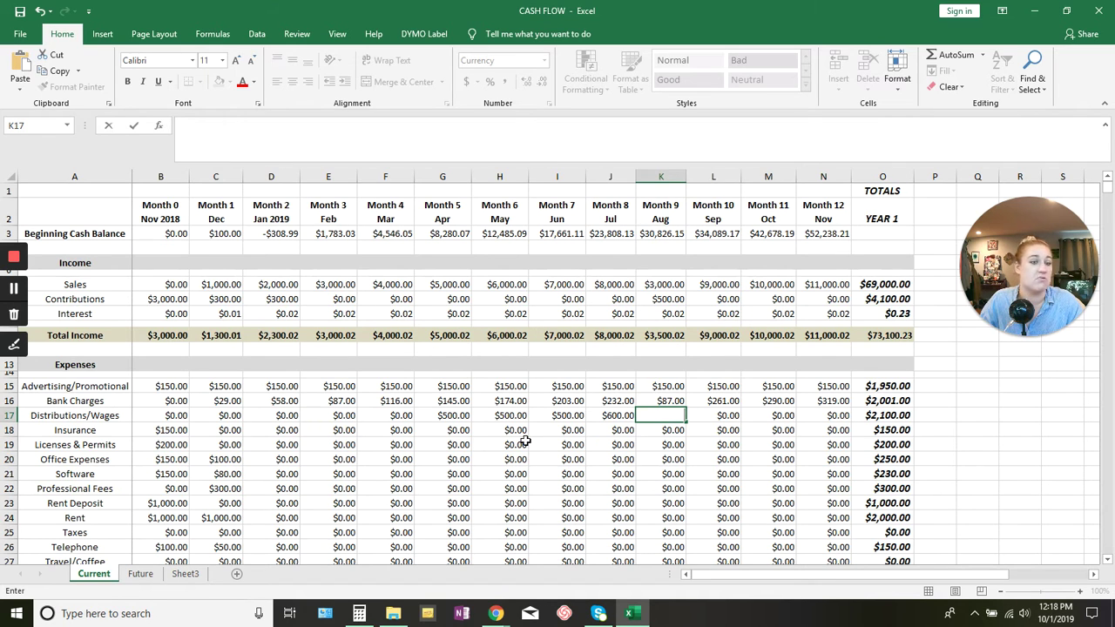
pyautogui.press('Tab')
pyautogui.hotkey('shift', 'Tab')
pyautogui.write('0')
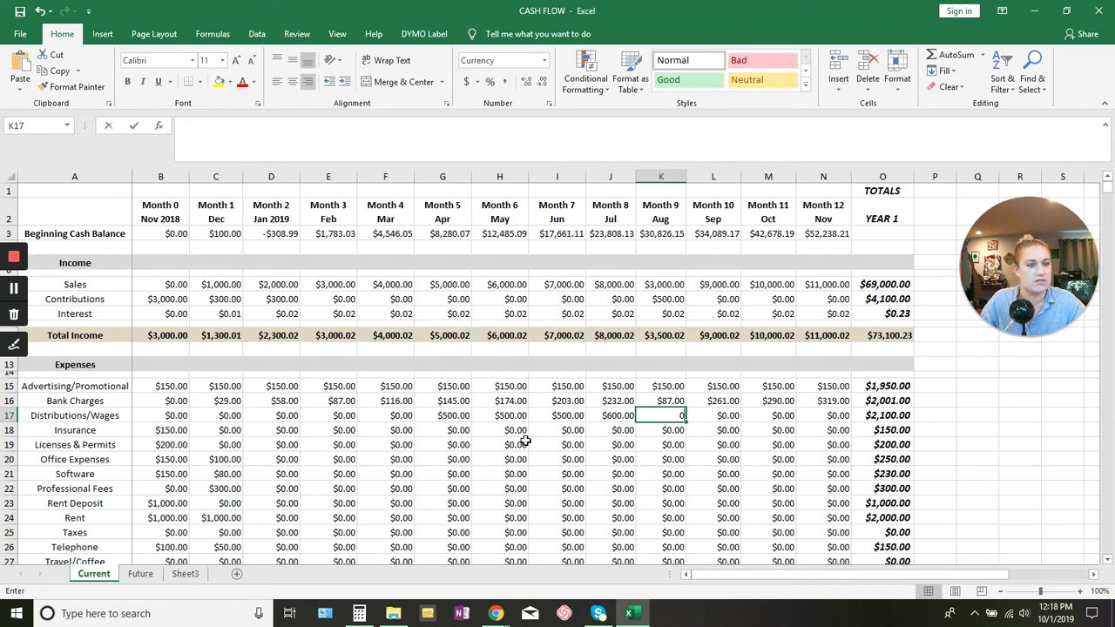
pyautogui.press('Tab')
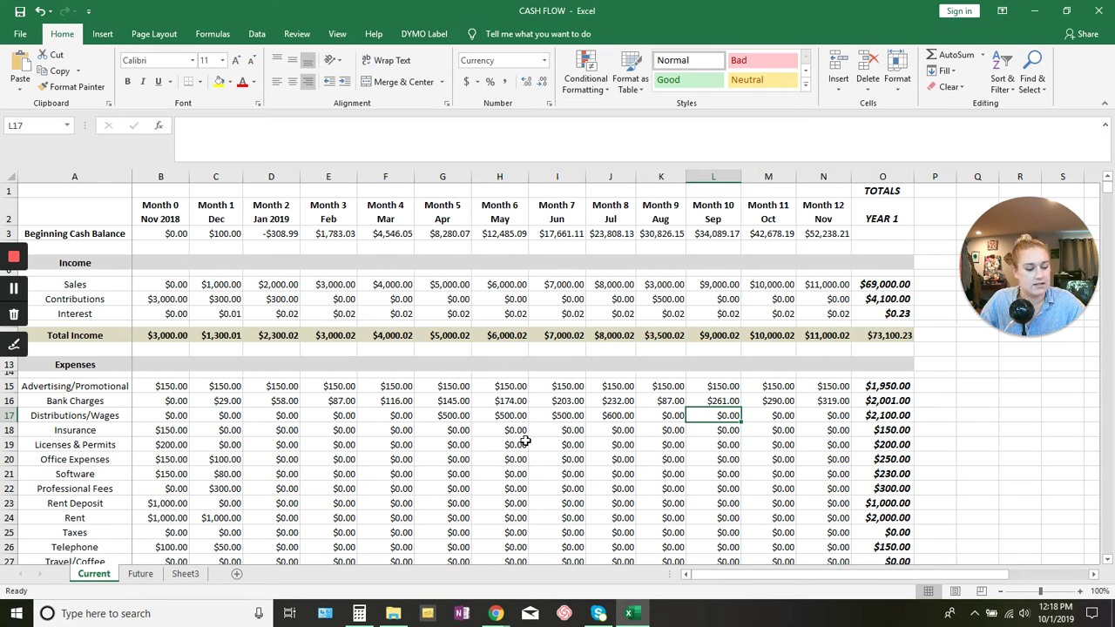
pyautogui.write('600')
pyautogui.press('Tab')
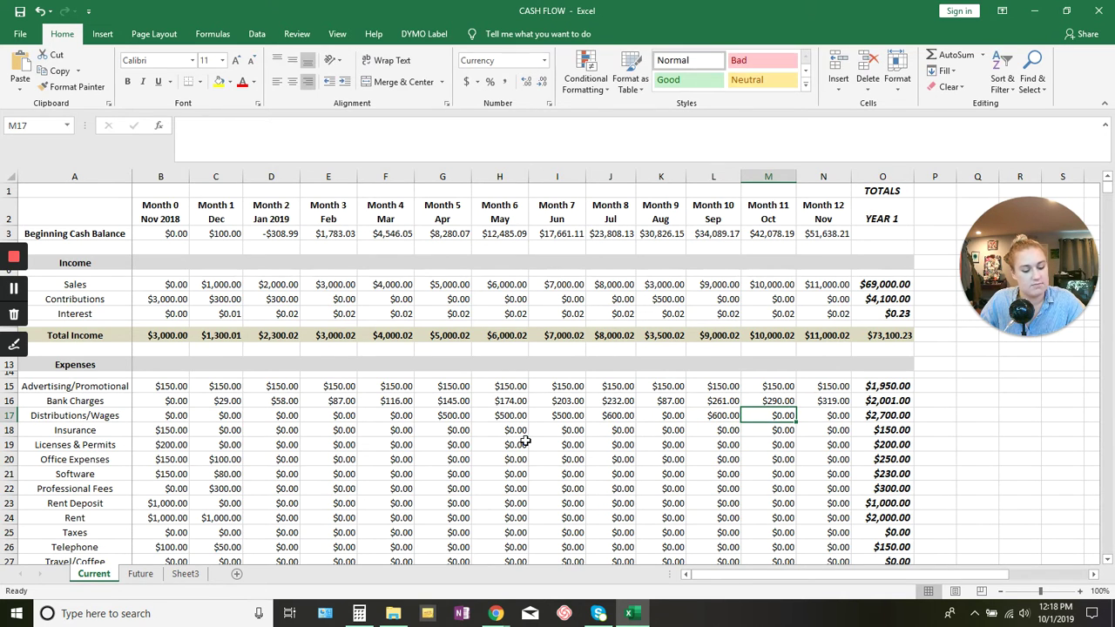
pyautogui.write('700')
pyautogui.press('Tab')
pyautogui.write('800')
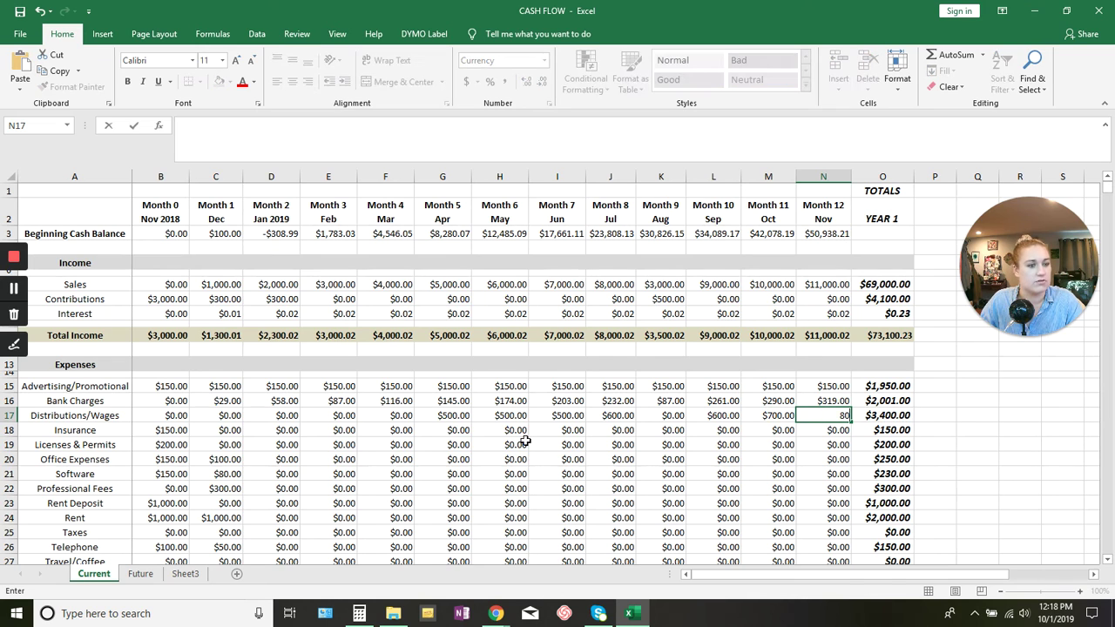
pyautogui.press('Tab')
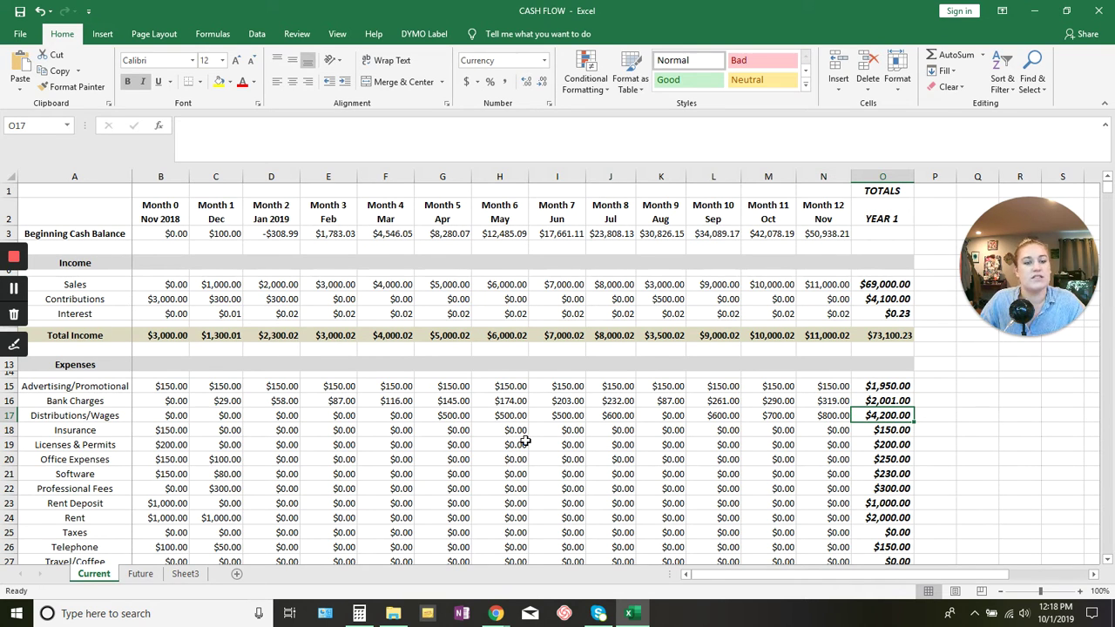
pyautogui.moveTo(179, 418); pyautogui.dragTo(838, 418)
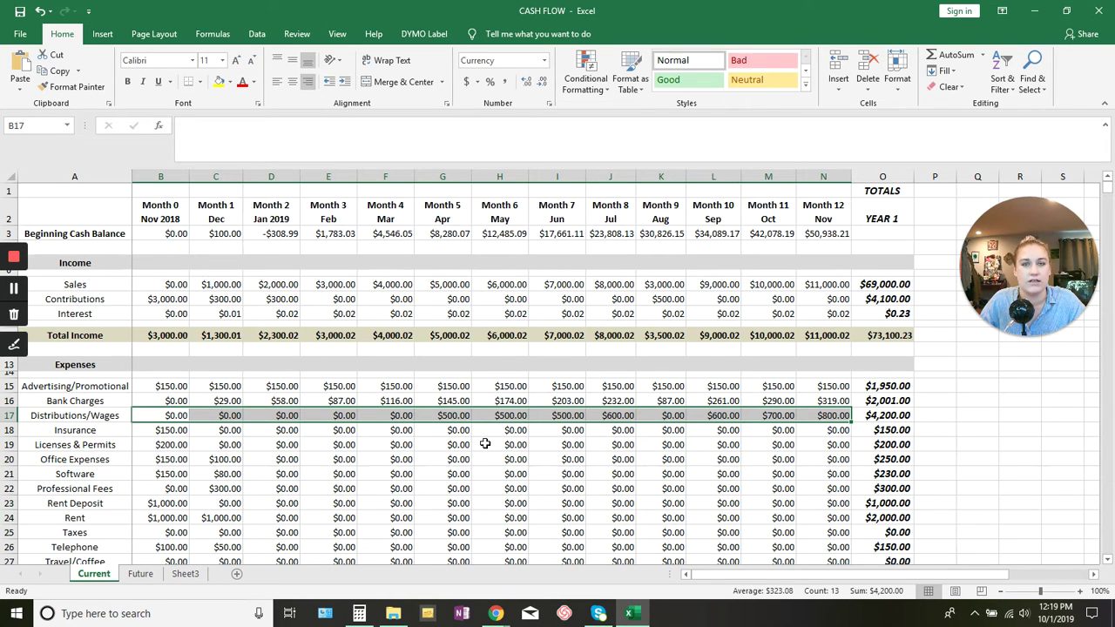
# Enter an Insurance expense of 150 for Month 12, matching the Month 0 amount.
pyautogui.click(448, 432)
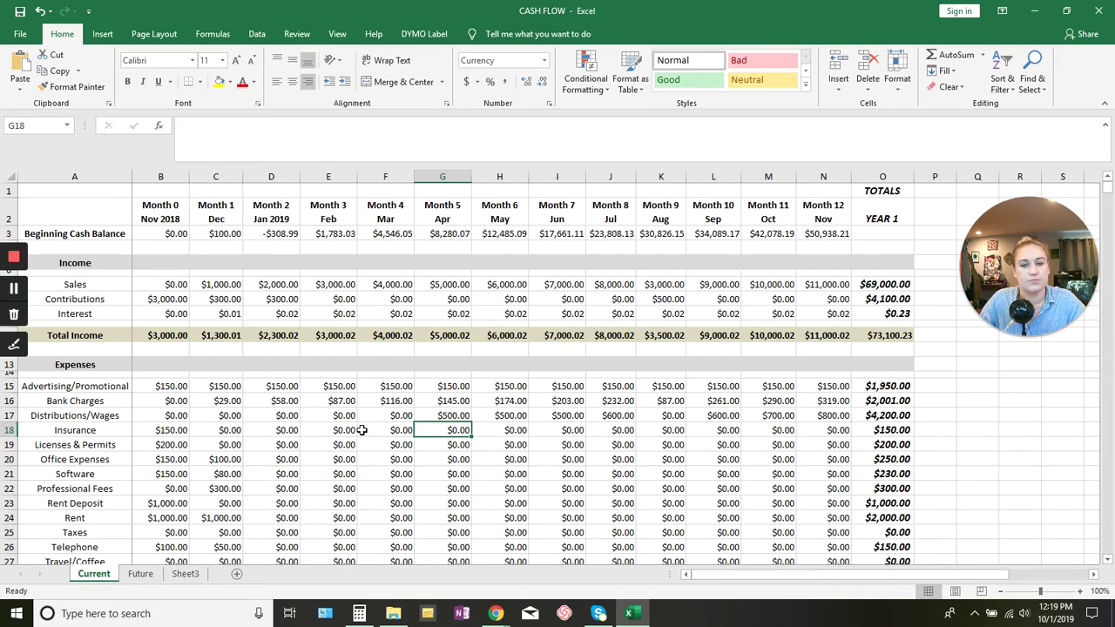
pyautogui.click(172, 430)
pyautogui.scroll(-2, 160, 430)
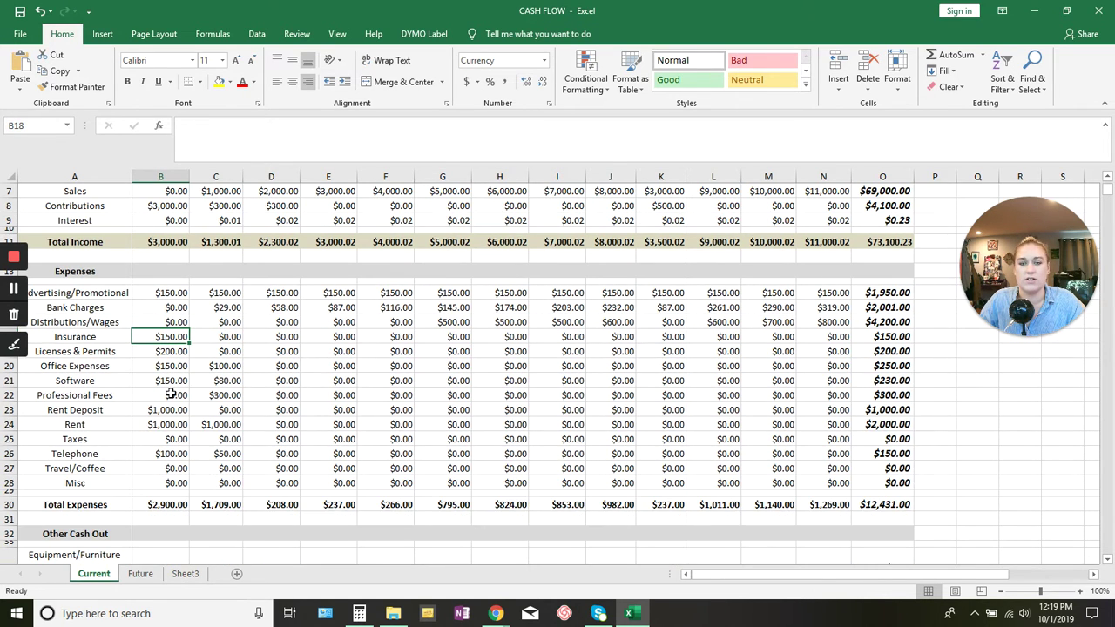
pyautogui.scroll(1, 182, 344)
pyautogui.scroll(2, 179, 348)
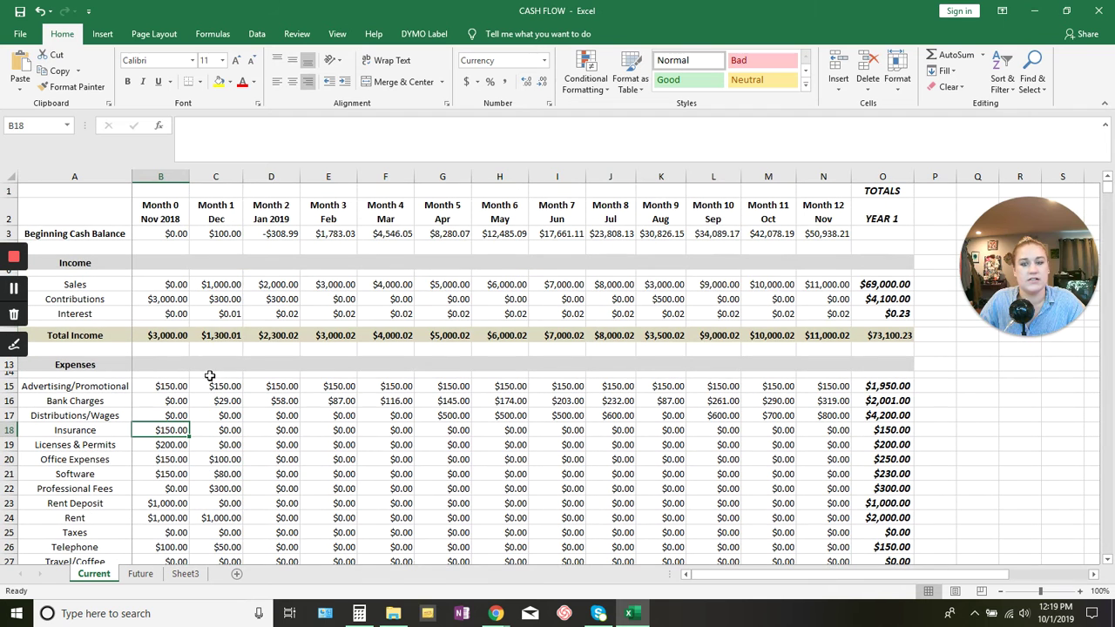
pyautogui.click(824, 431)
pyautogui.write('150')
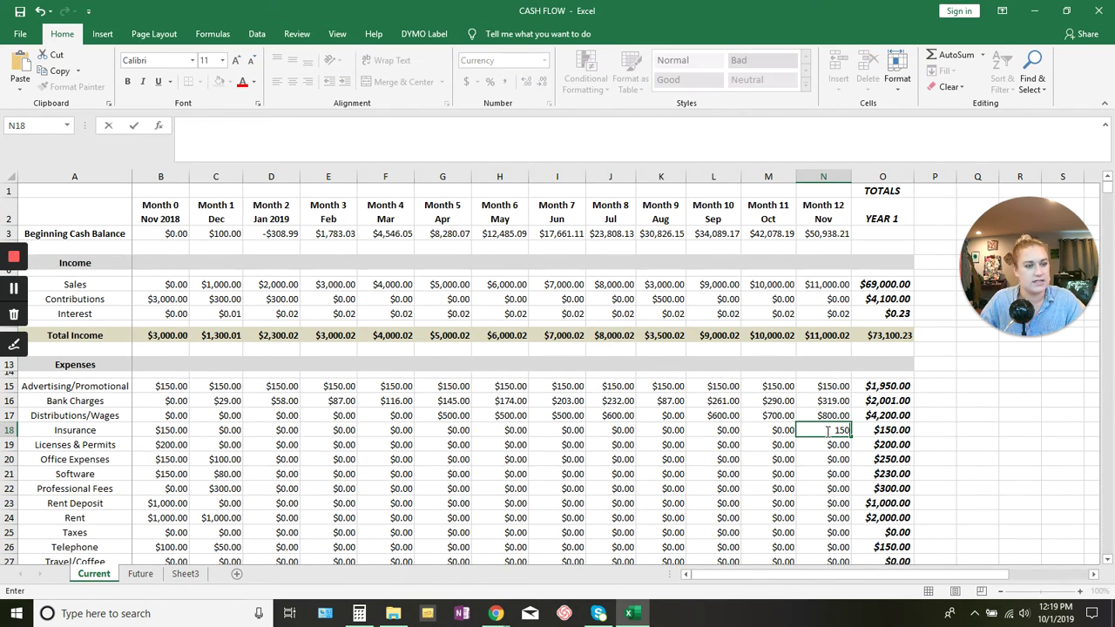
pyautogui.press('Return')
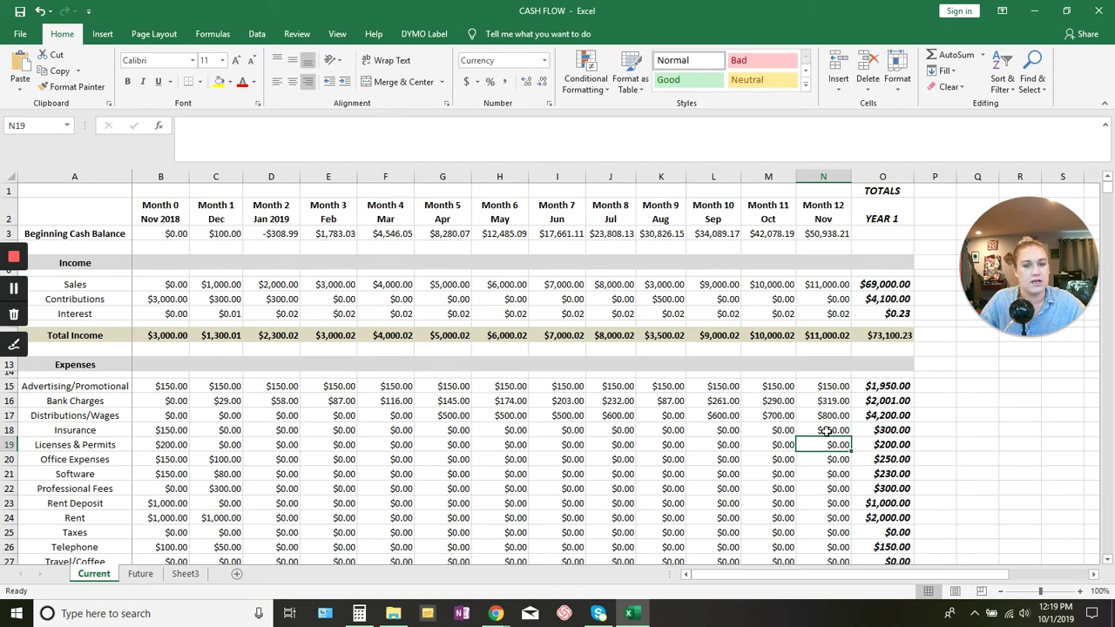
# Enter a Licenses & Permits expense of 200 for Month 12, matching the Month 0 amount.
pyautogui.click(179, 444)
pyautogui.click(834, 445)
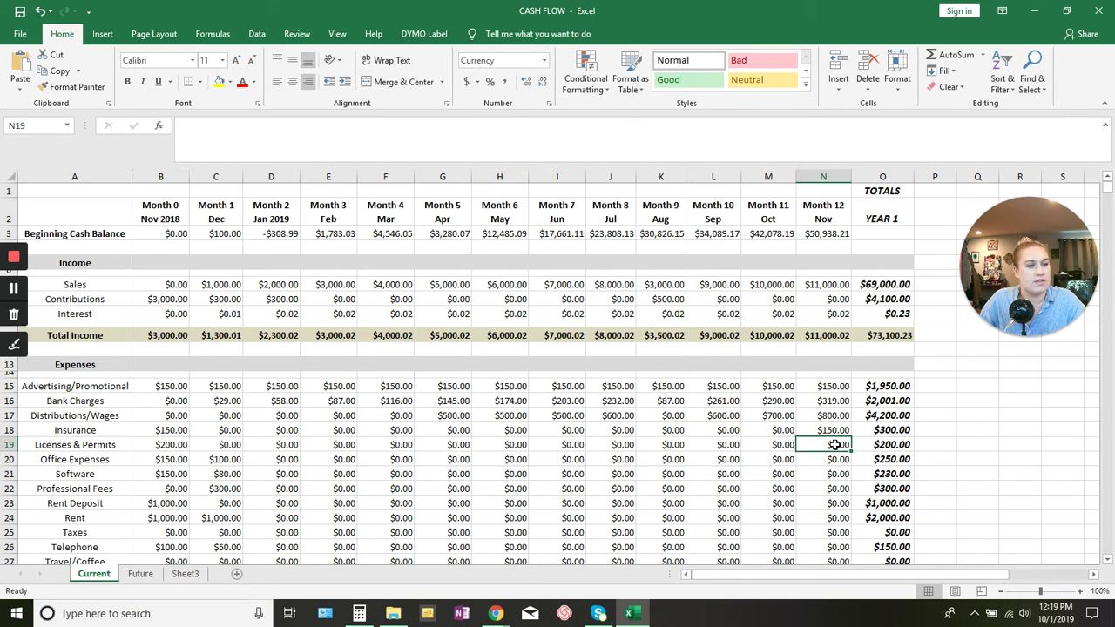
pyautogui.write('200')
pyautogui.press('Return')
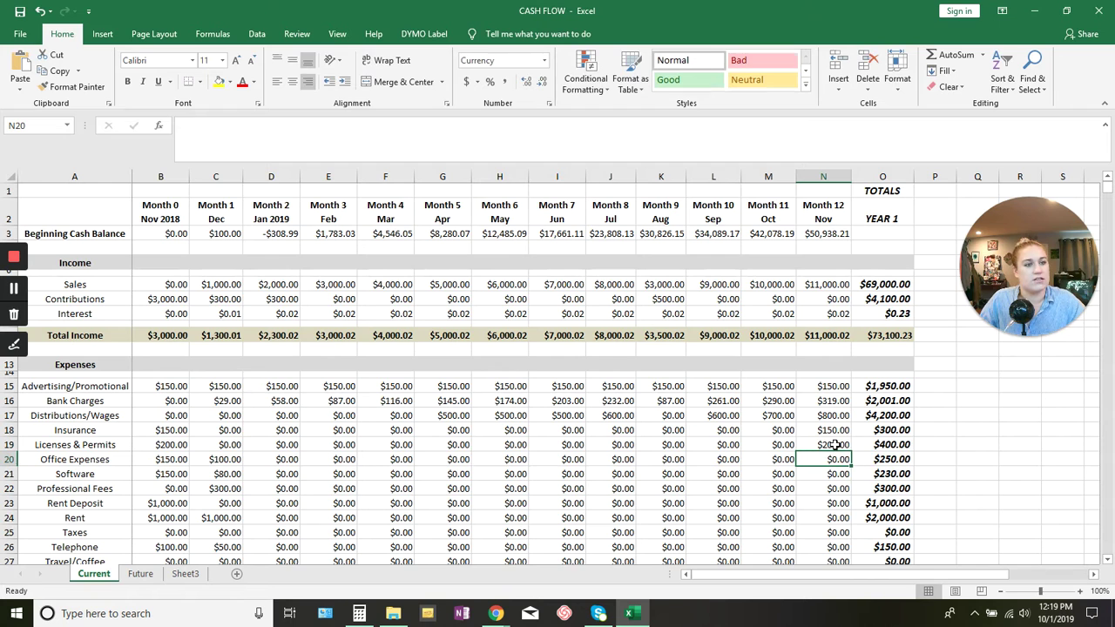
# Enter Office Expenses of 50 in Month 2 and fill it through Month 12, and fill the Month 1 Software amount through Month 12.
pyautogui.scroll(-1, 642, 429)
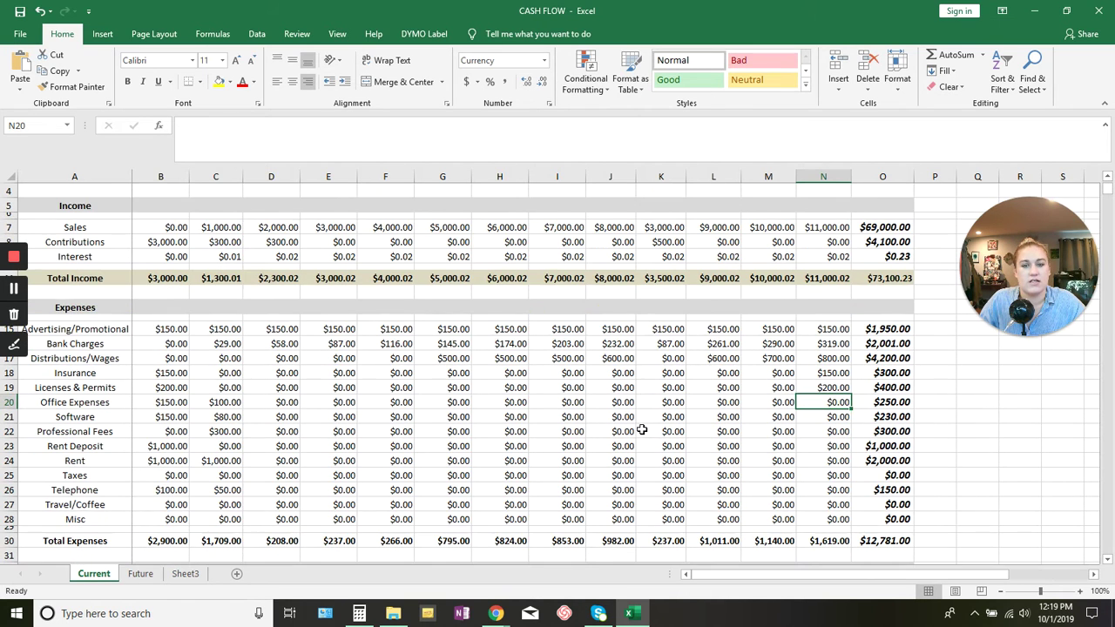
pyautogui.click(283, 402)
pyautogui.write('50')
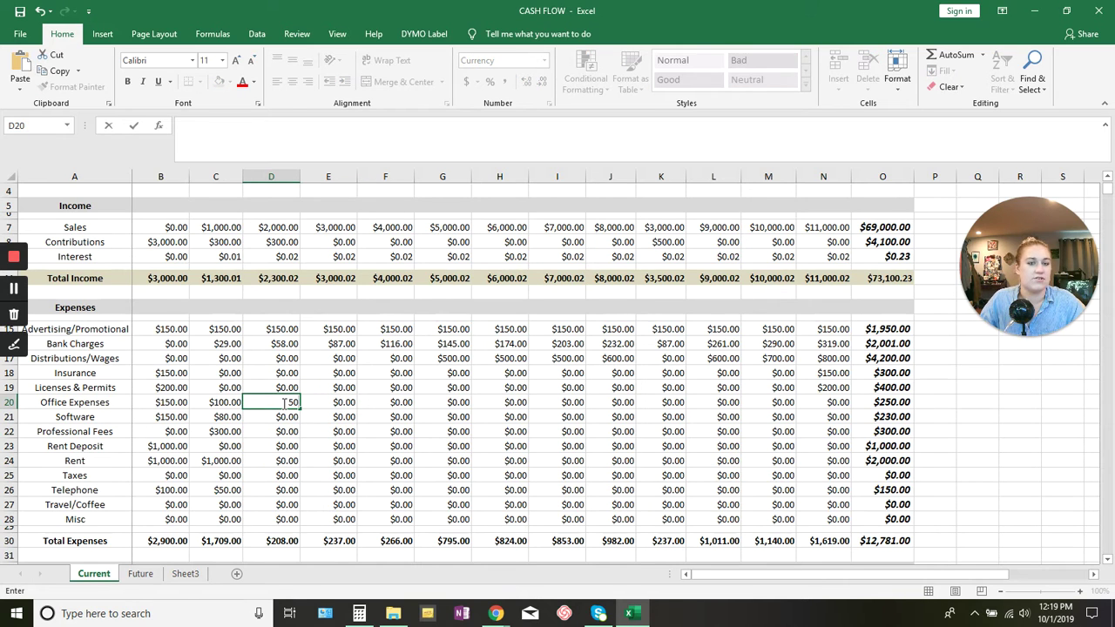
pyautogui.press('Return')
pyautogui.click(286, 402)
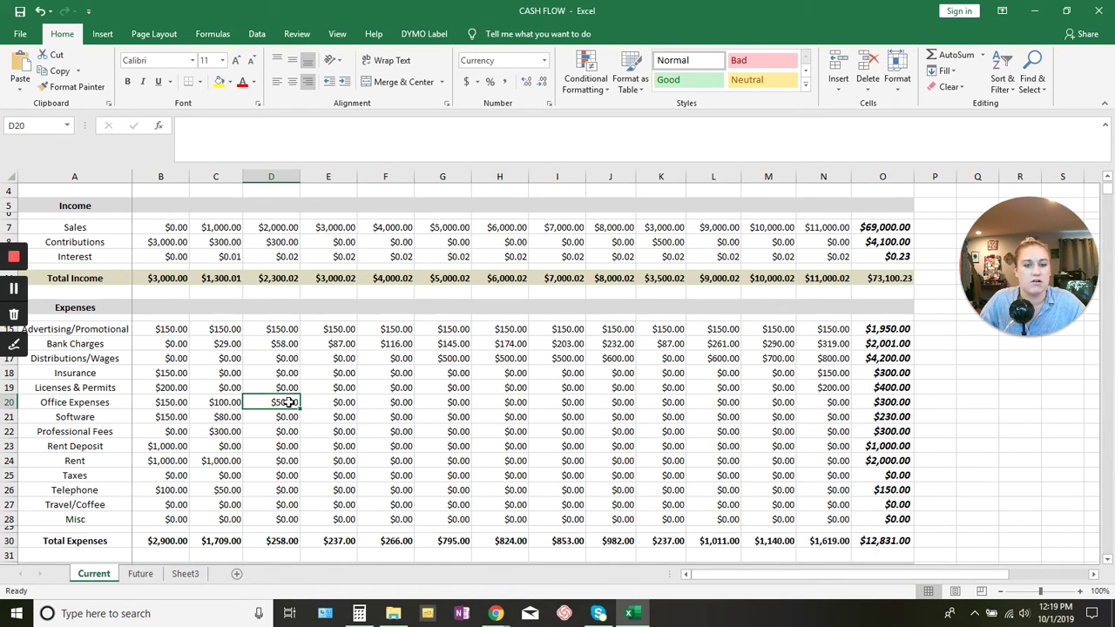
pyautogui.moveTo(300, 408); pyautogui.dragTo(839, 407)
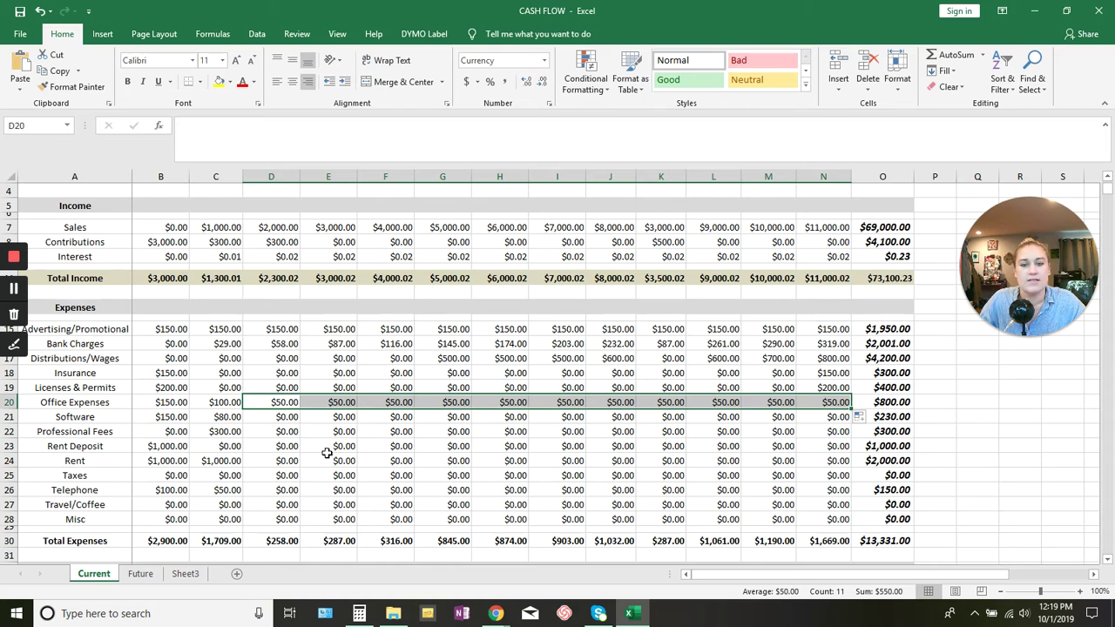
pyautogui.click(236, 416)
pyautogui.moveTo(243, 425); pyautogui.dragTo(831, 420)
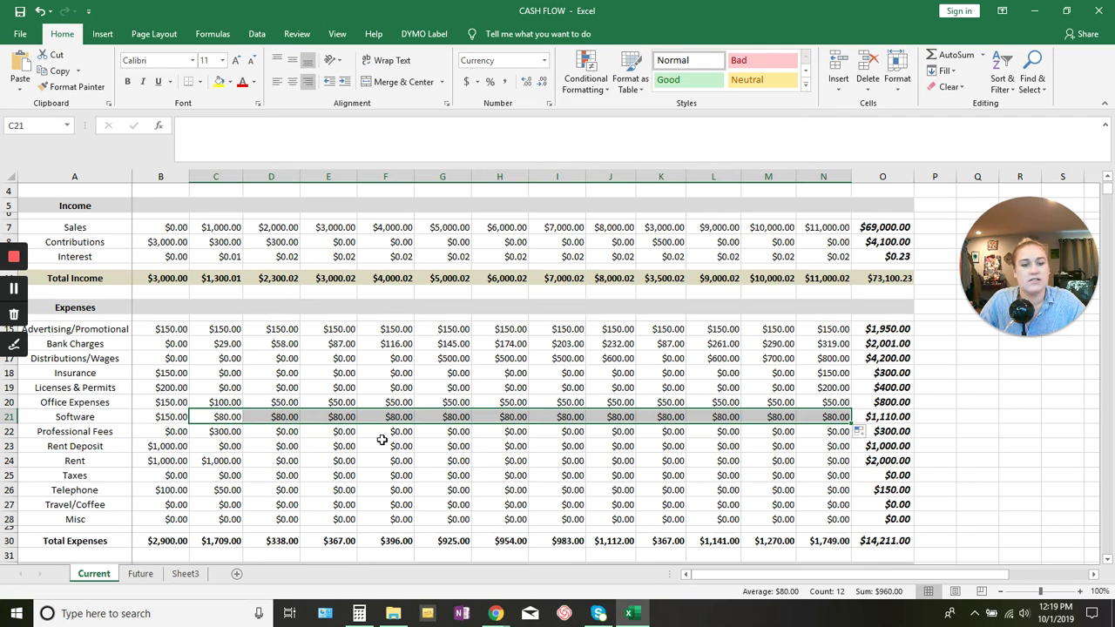
# Enter Professional Fees of 400 for Month 4.
pyautogui.scroll(1, 477, 447)
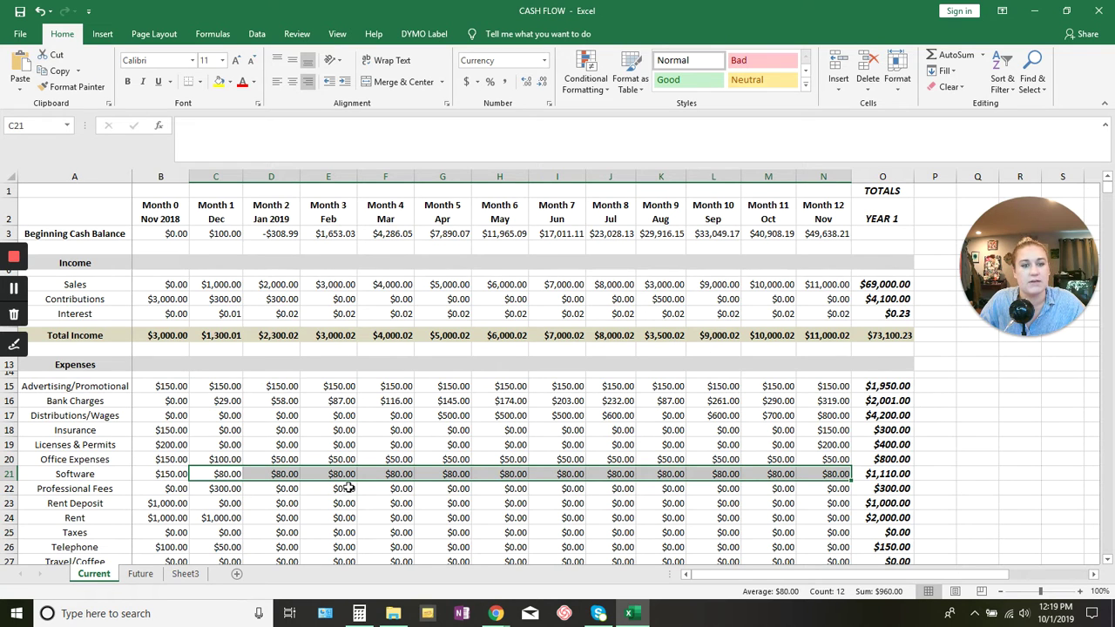
pyautogui.click(349, 489)
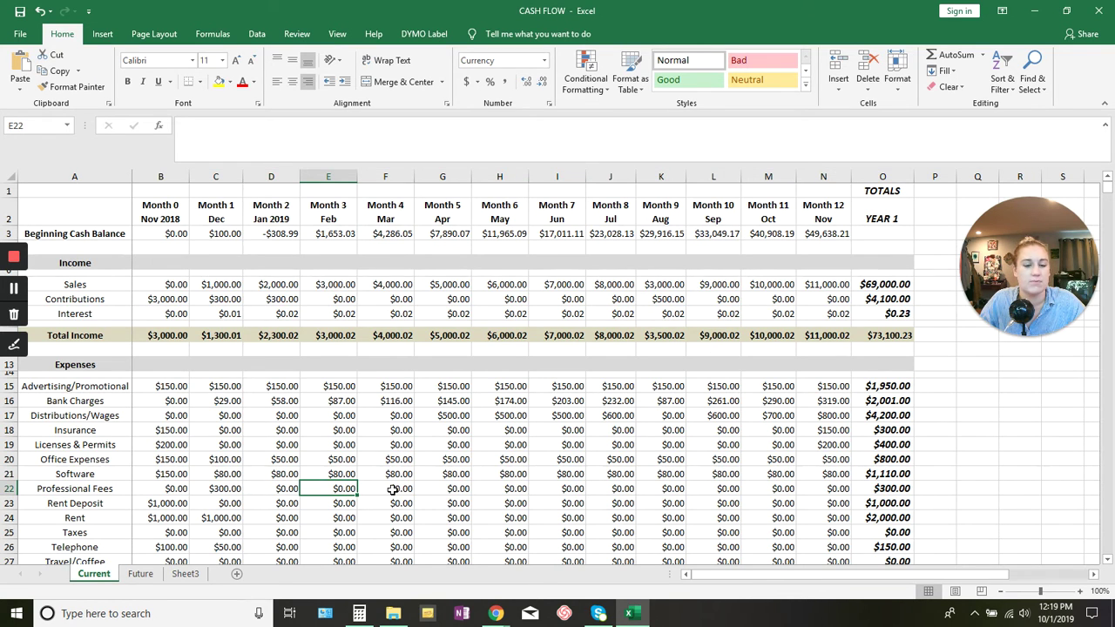
pyautogui.click(392, 490)
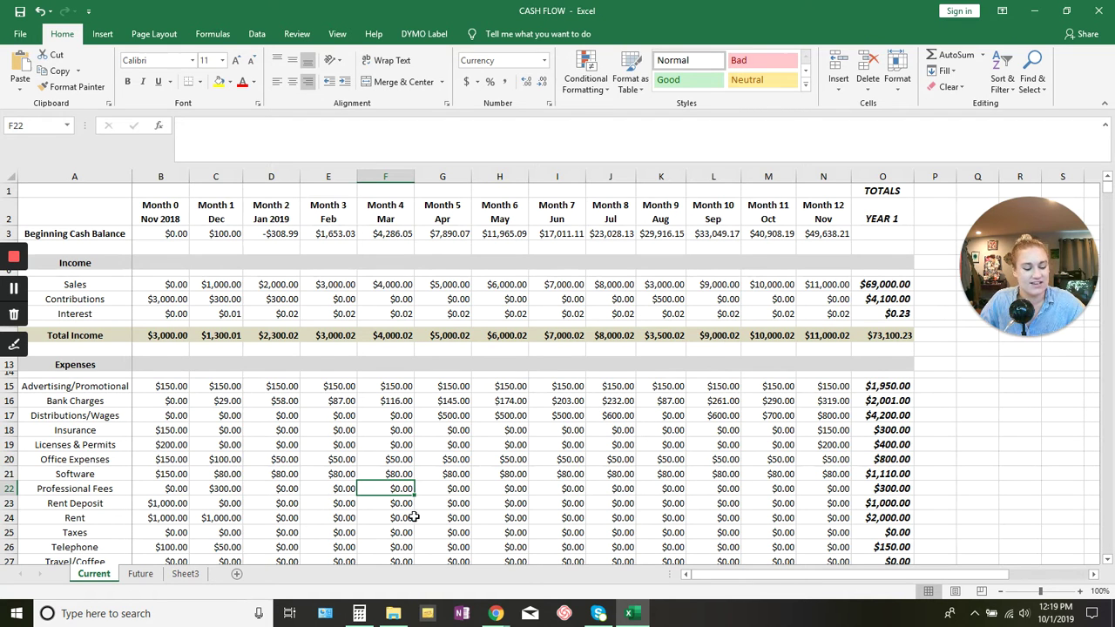
pyautogui.write('400')
pyautogui.press('Return')
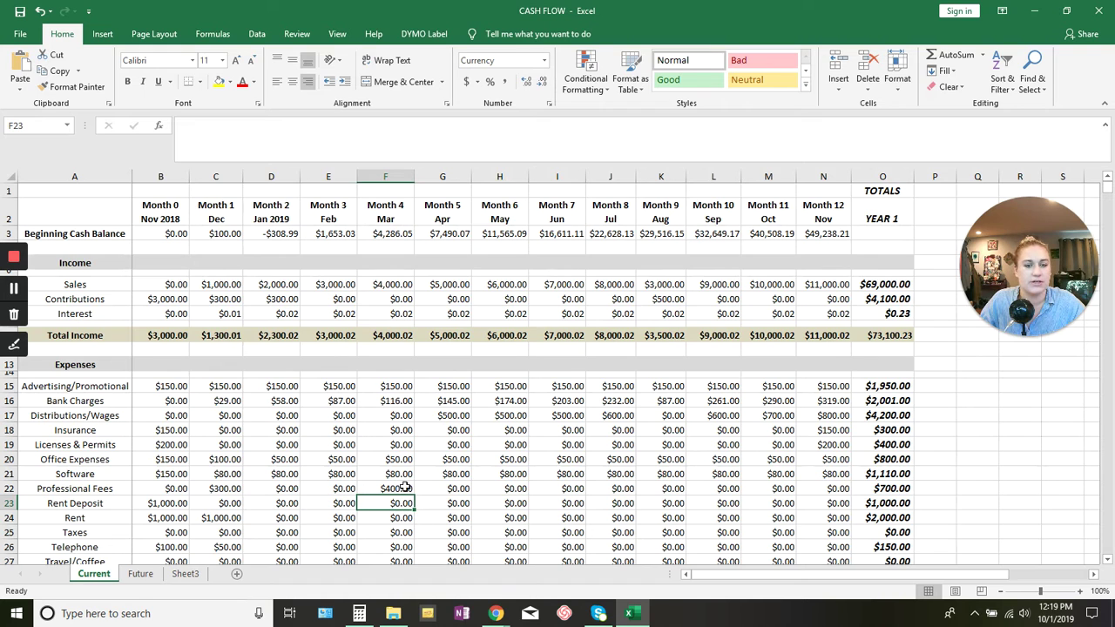
pyautogui.click(405, 488)
# Enter Professional Fees of 300 for Month 10.
pyautogui.scroll(-2, 435, 488)
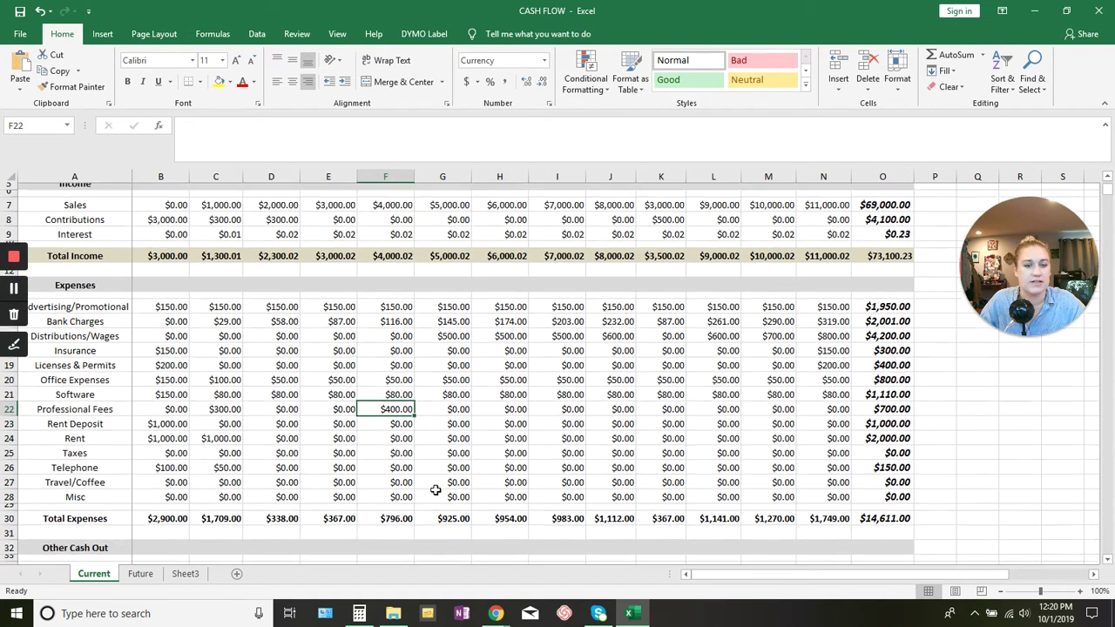
pyautogui.scroll(1, 431, 469)
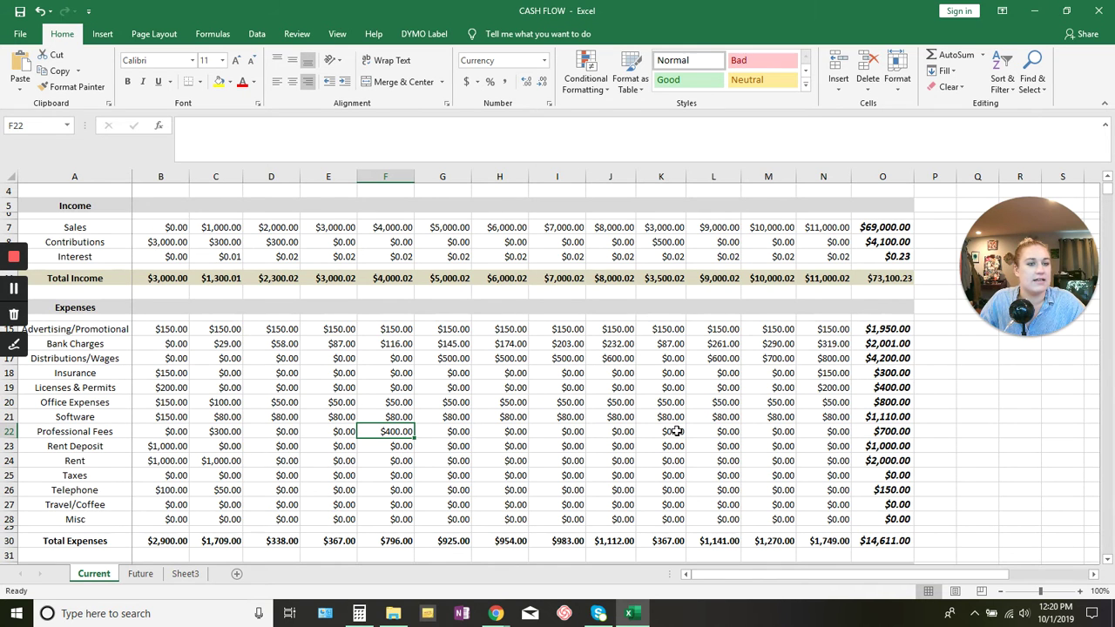
pyautogui.scroll(1, 678, 431)
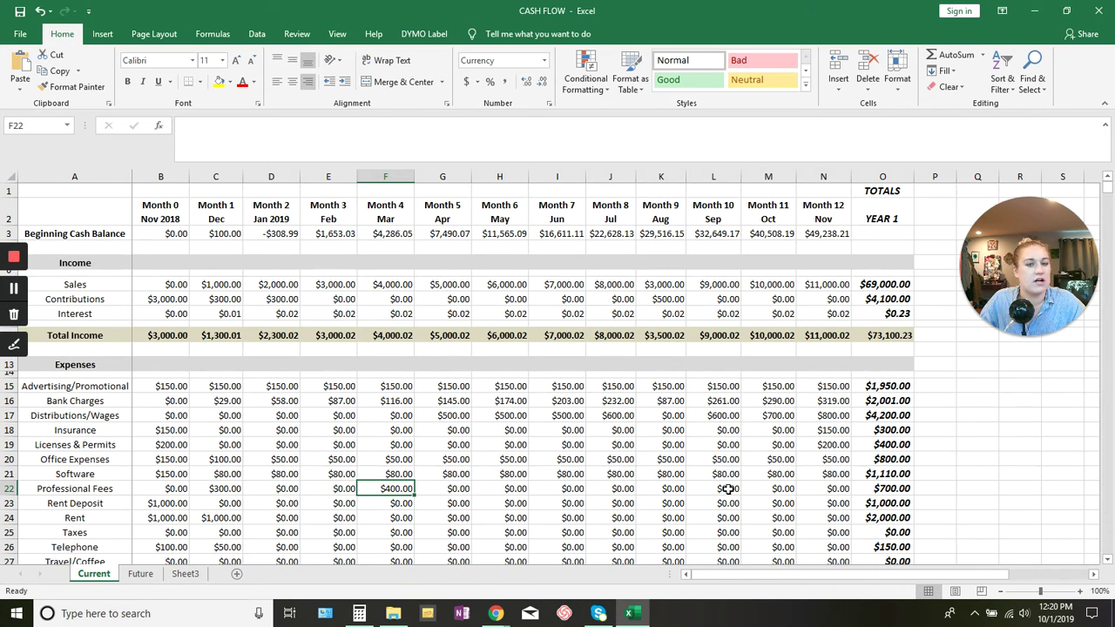
pyautogui.click(727, 490)
pyautogui.write('300')
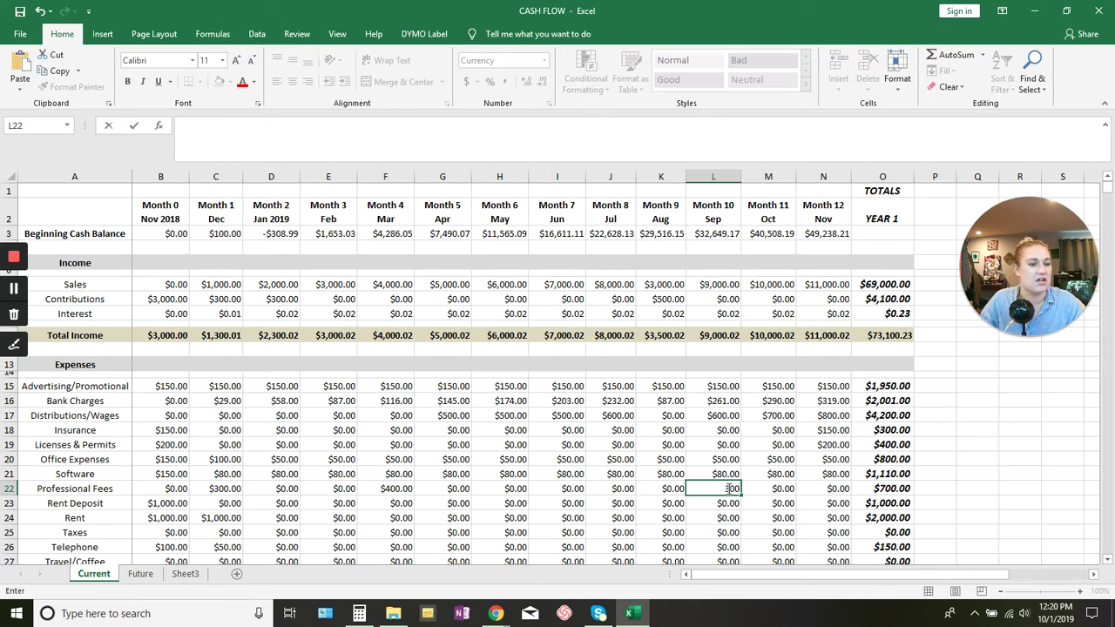
pyautogui.press('Return')
# Fill the Month 1 Rent amount across through Month 12.
pyautogui.scroll(-2, 521, 453)
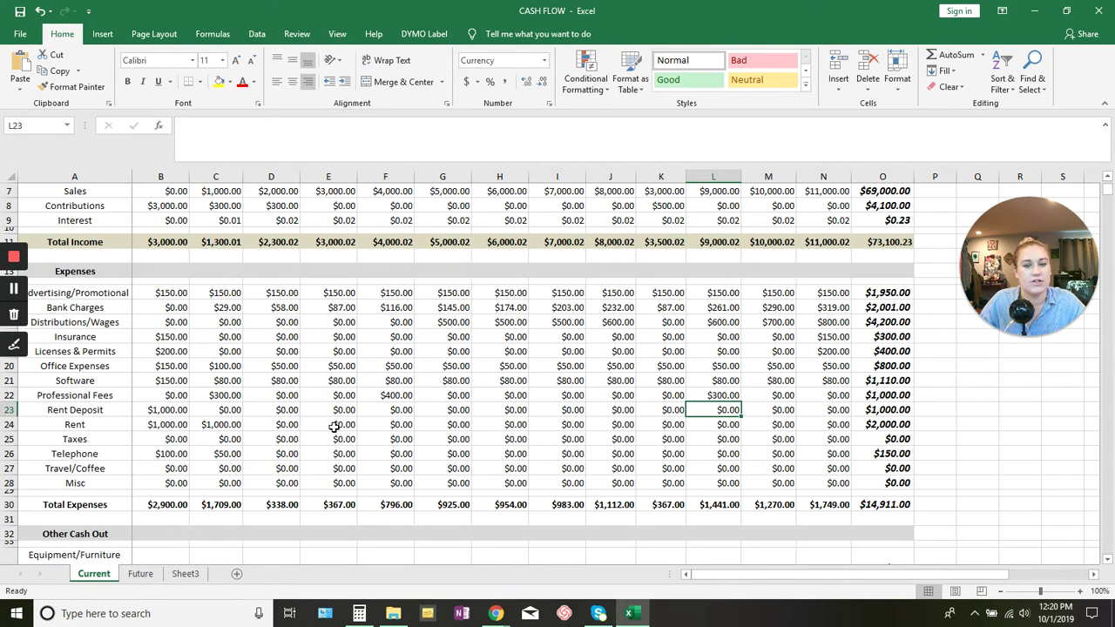
pyautogui.click(175, 410)
pyautogui.click(228, 425)
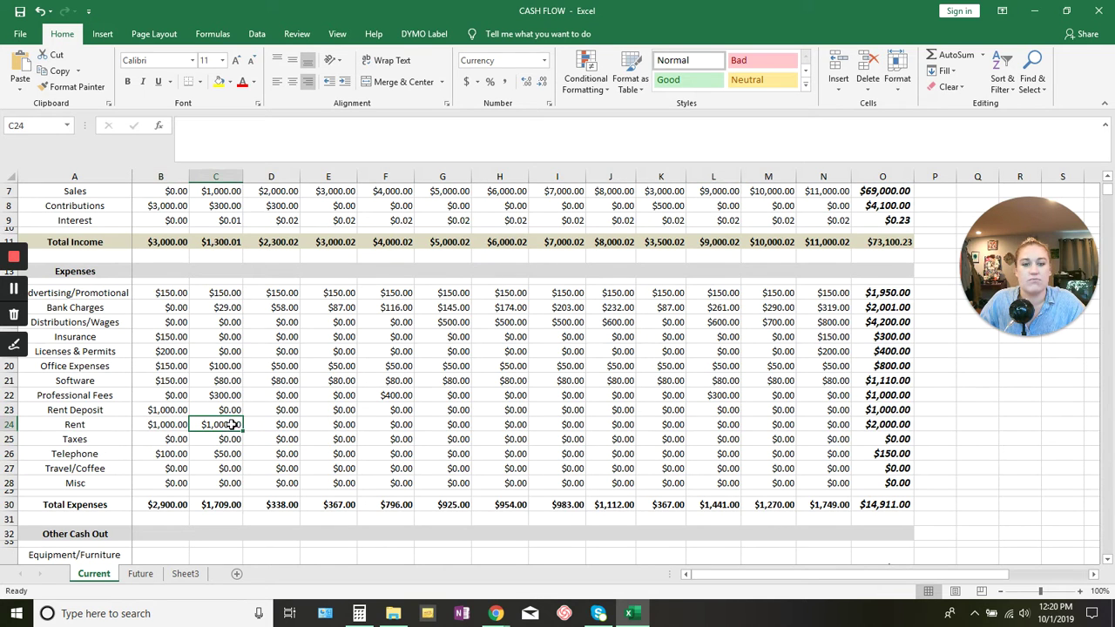
pyautogui.moveTo(243, 431); pyautogui.dragTo(832, 428)
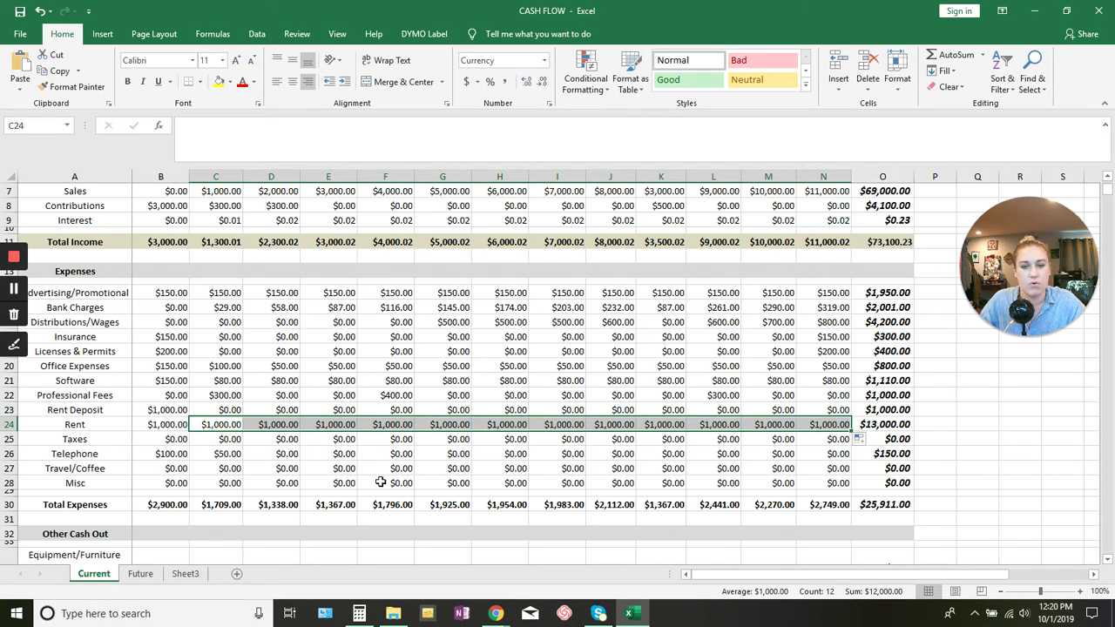
# Enter Taxes of 100 for Month 2 and 200 for Month 5.
pyautogui.click(163, 440)
pyautogui.scroll(2, 223, 448)
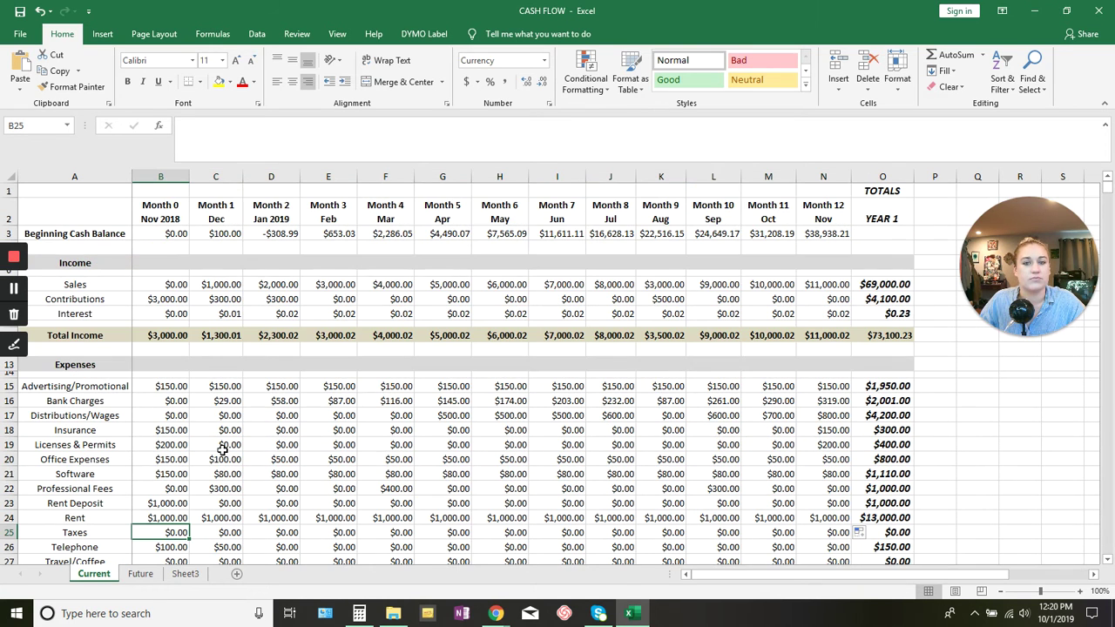
pyautogui.scroll(-2, 224, 448)
pyautogui.scroll(2, 224, 449)
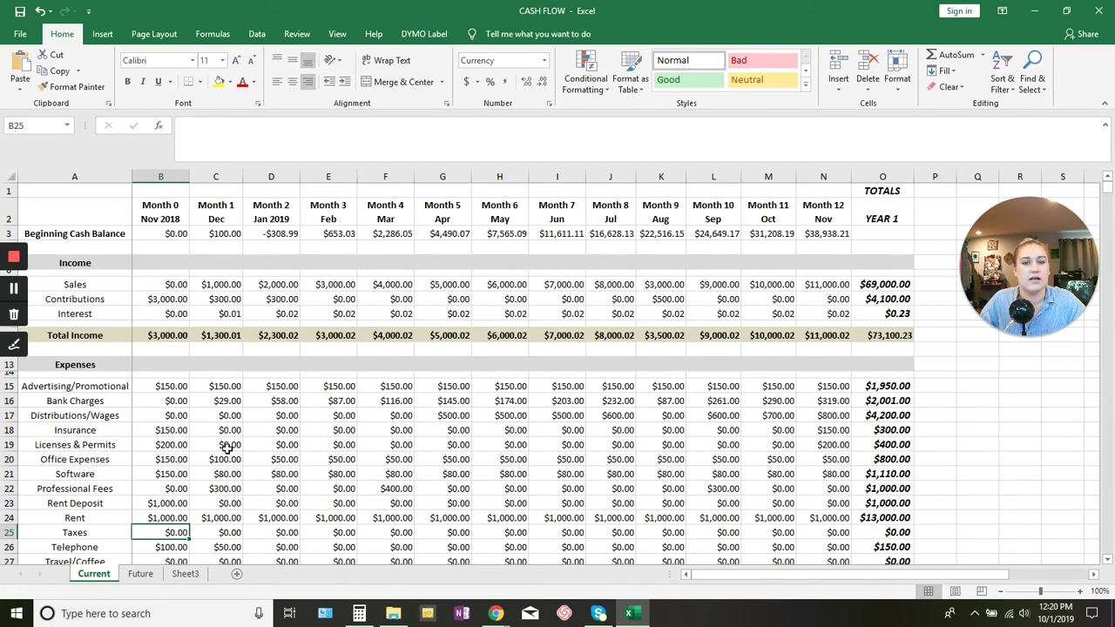
pyautogui.click(270, 534)
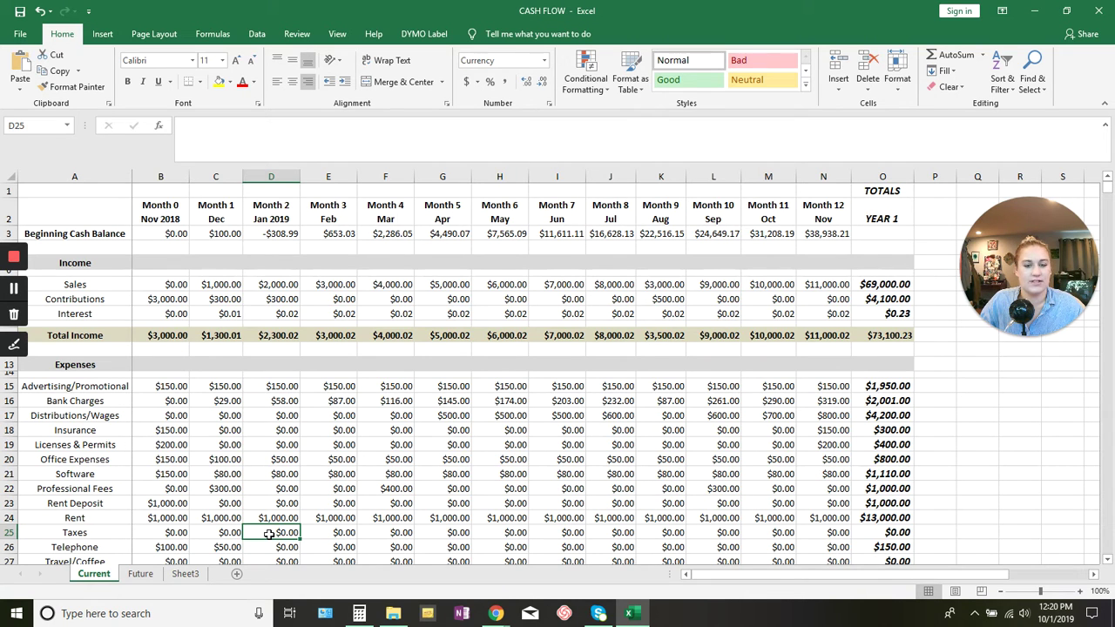
pyautogui.scroll(-2, 270, 533)
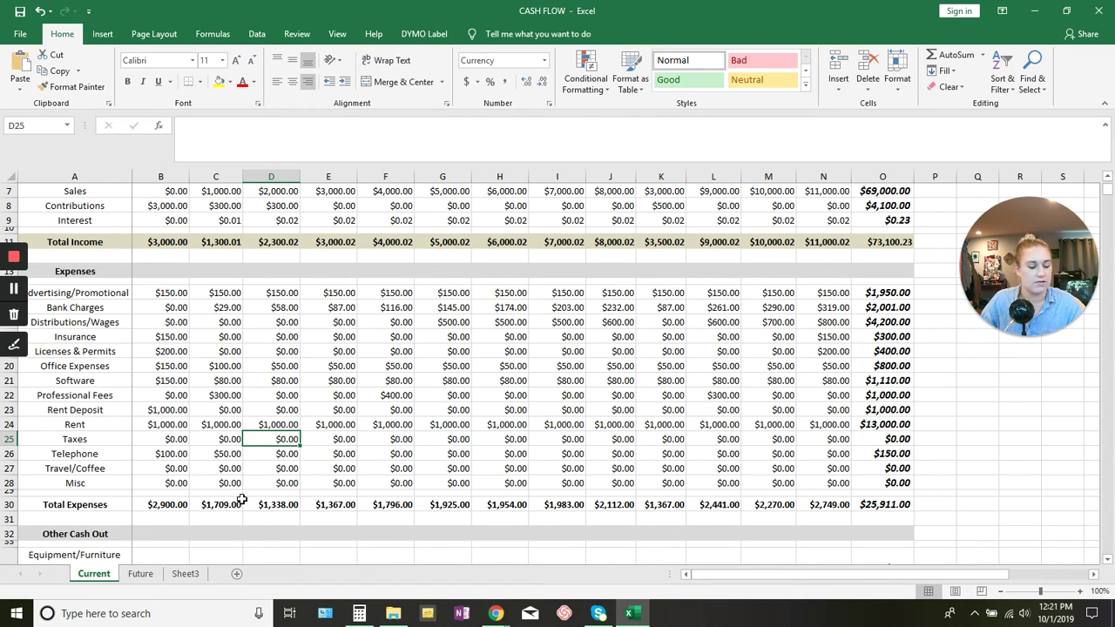
pyautogui.write('100')
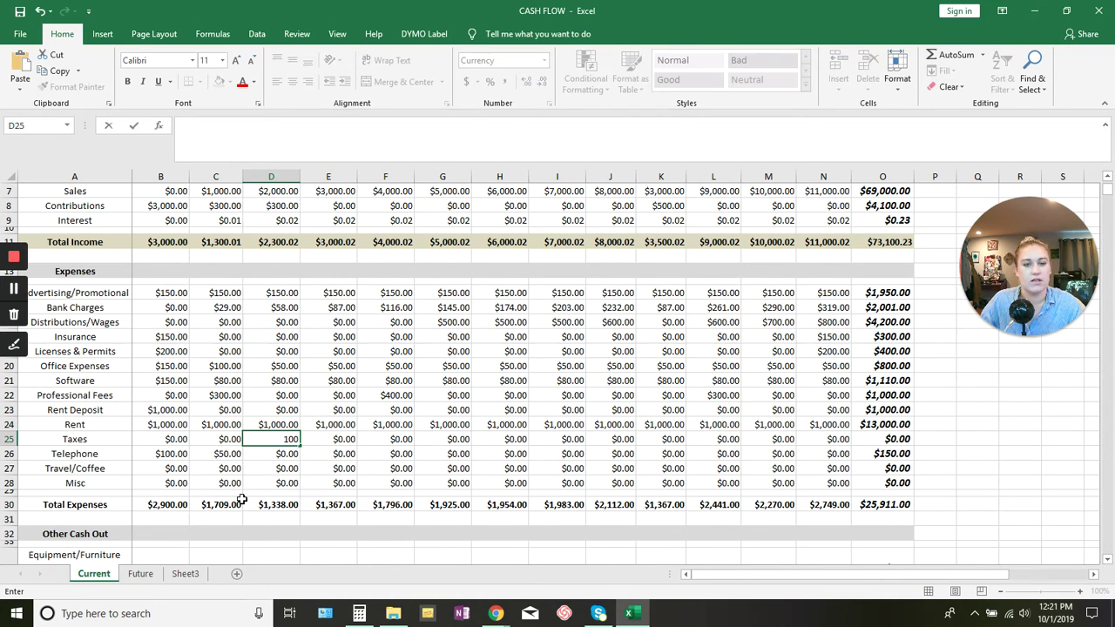
pyautogui.press('Tab')
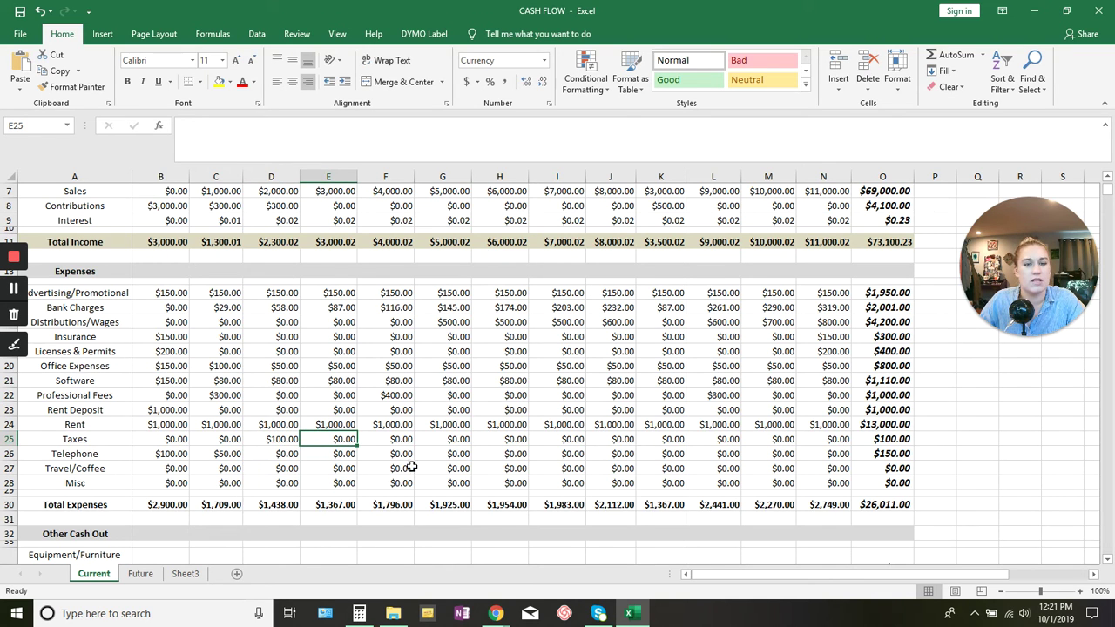
pyautogui.click(454, 440)
pyautogui.write('200')
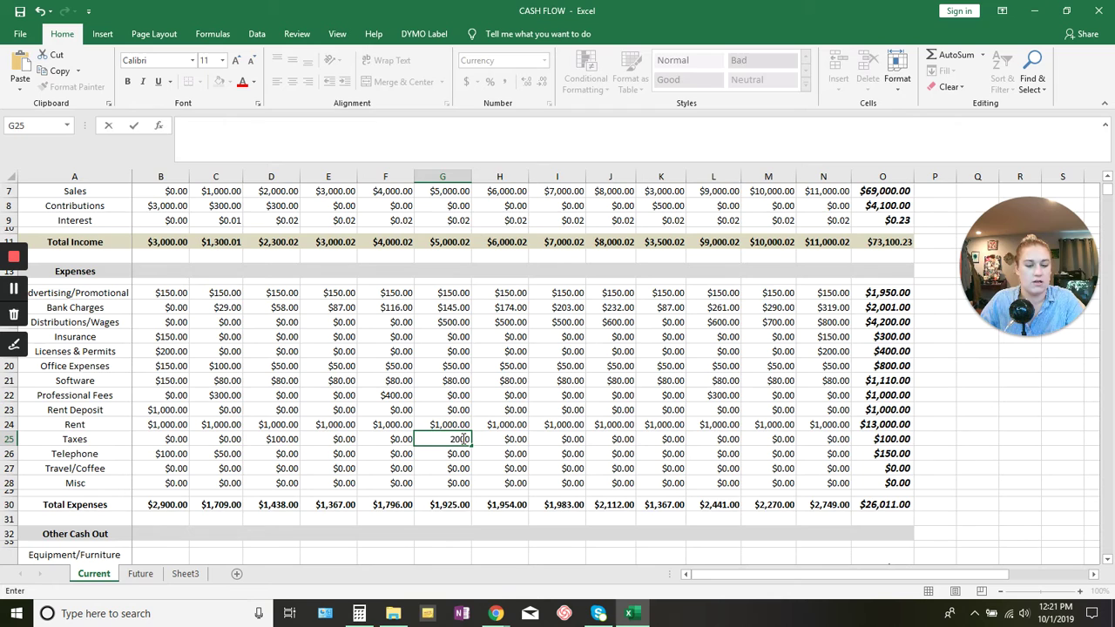
pyautogui.press('Tab')
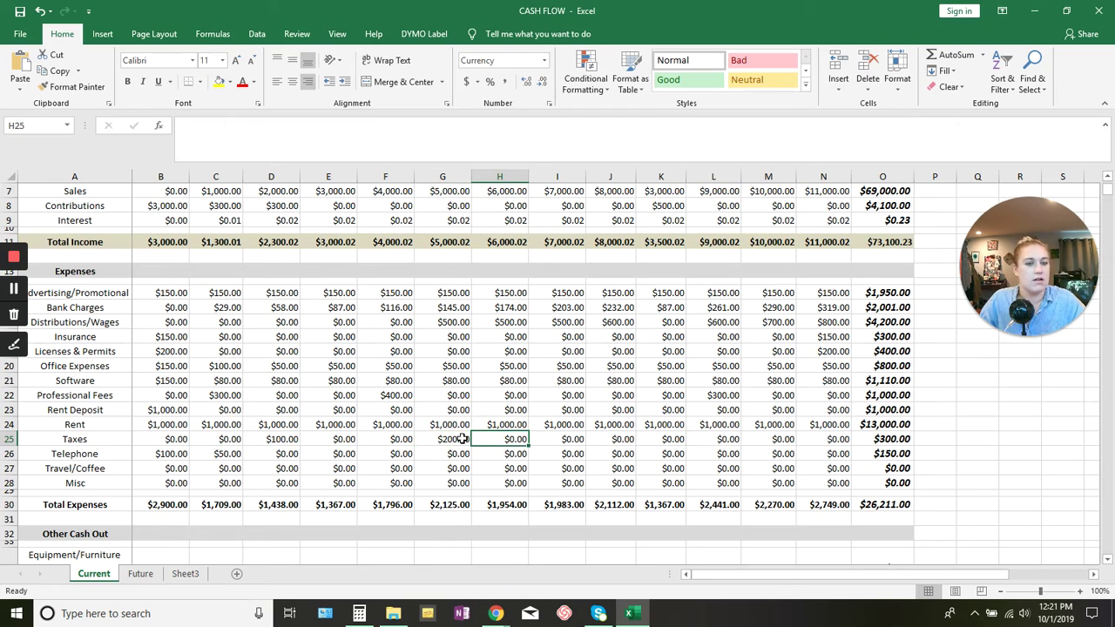
# Enter Taxes of 400 for both Month 8 and Month 11.
pyautogui.click(622, 440)
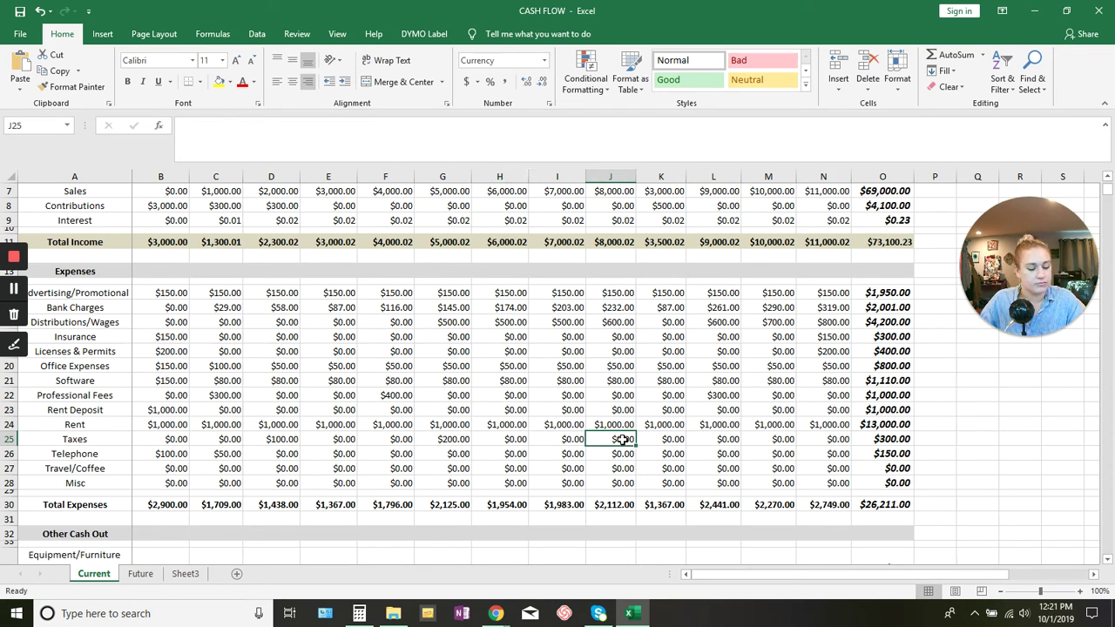
pyautogui.write('40')
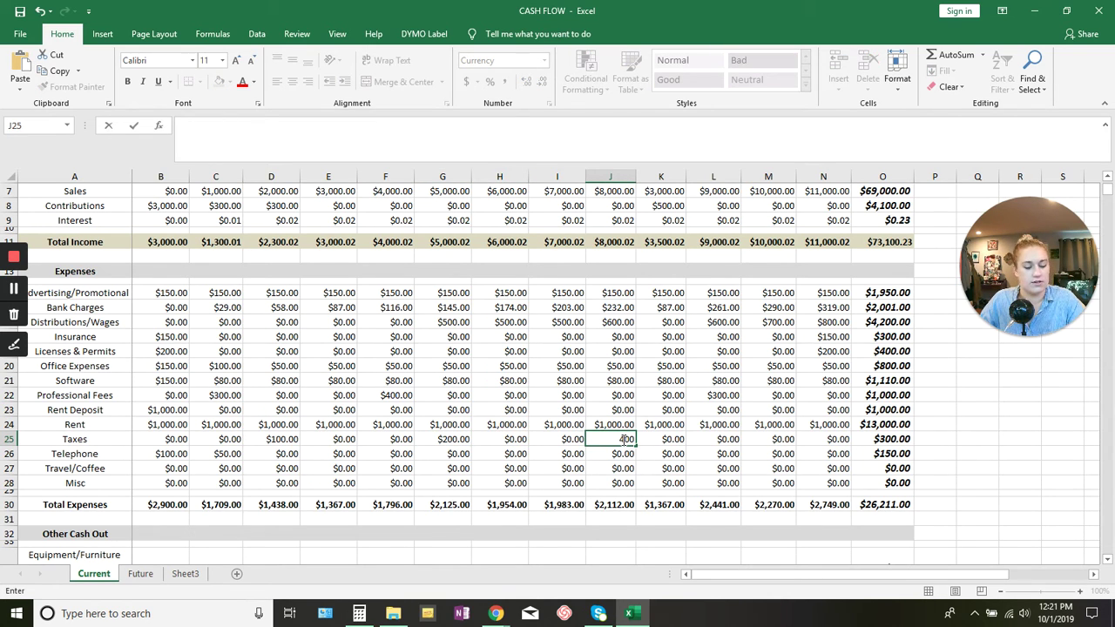
pyautogui.write('0')
pyautogui.press('Tab')
pyautogui.press('Tab')
pyautogui.press('Tab')
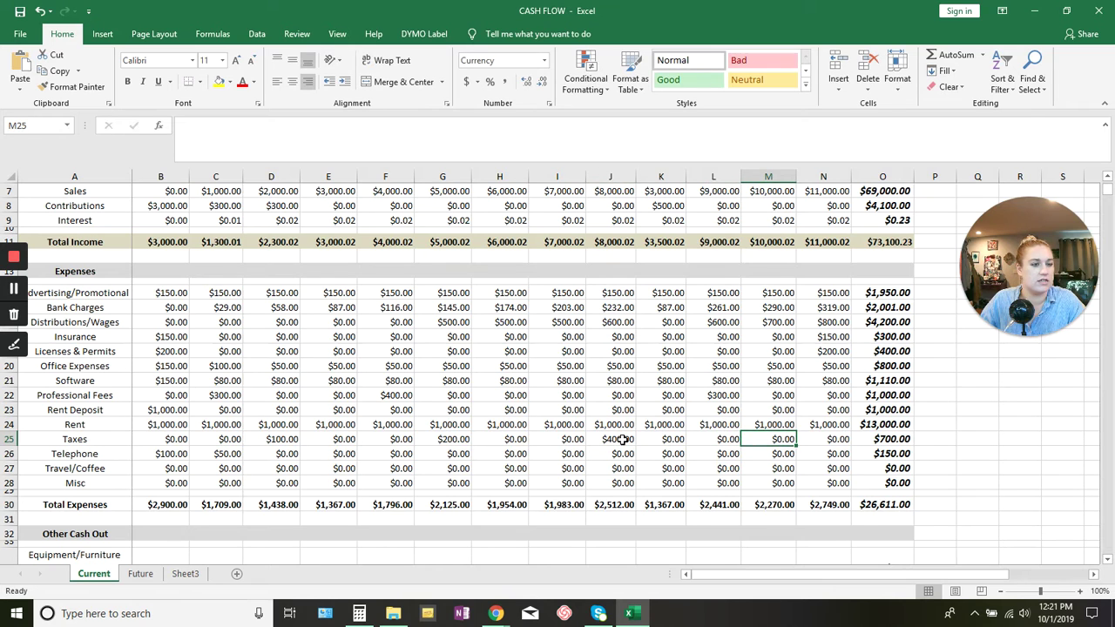
pyautogui.write('400')
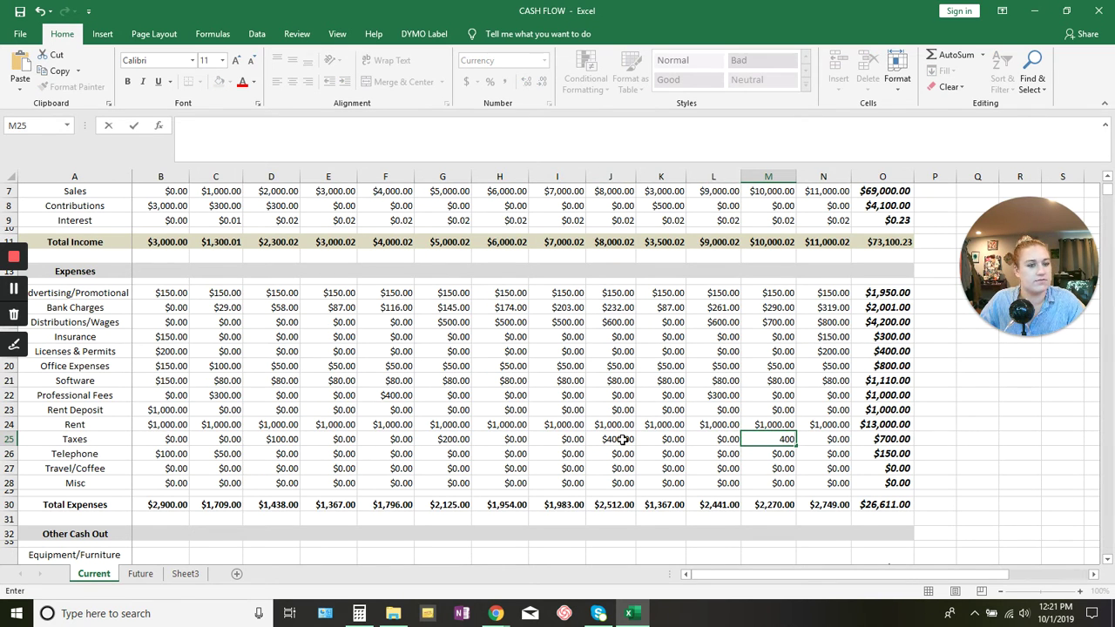
pyautogui.press('Return')
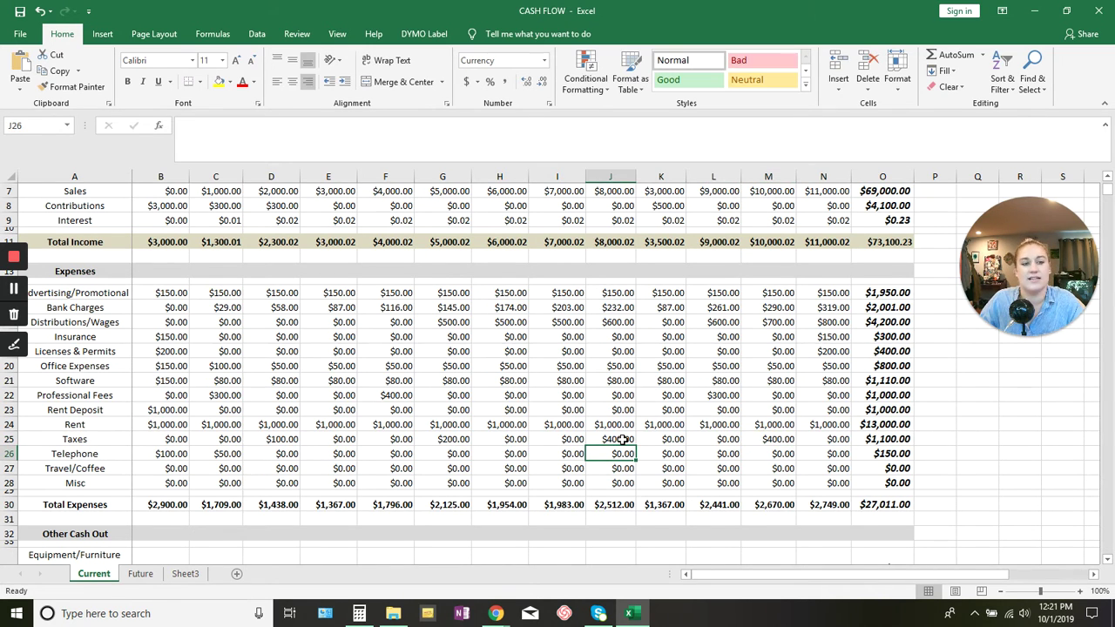
pyautogui.click(622, 440)
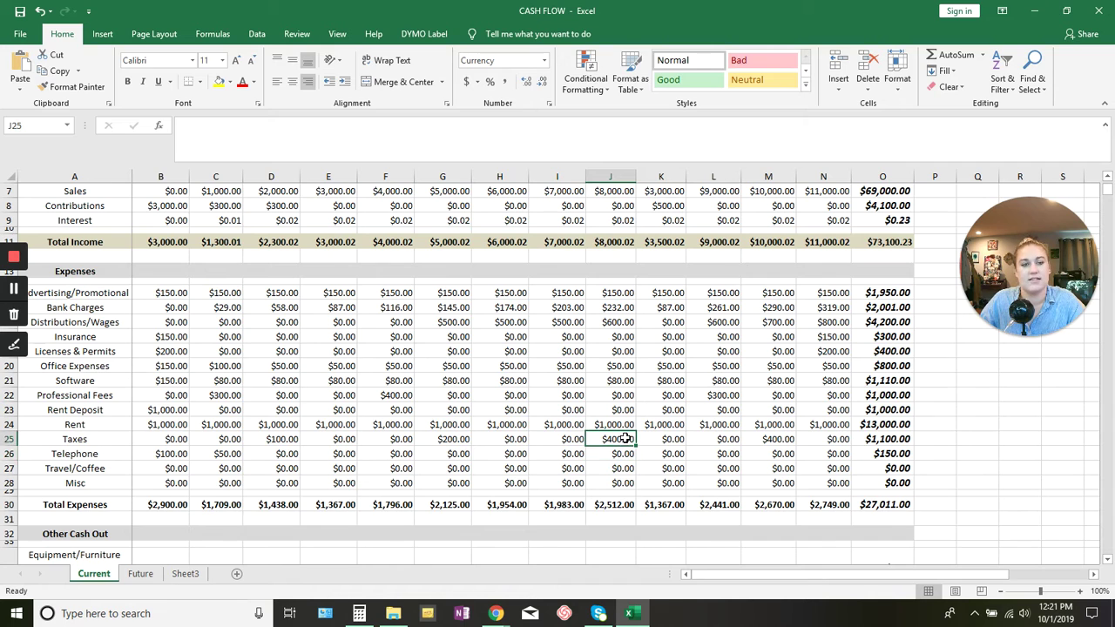
pyautogui.click(285, 441)
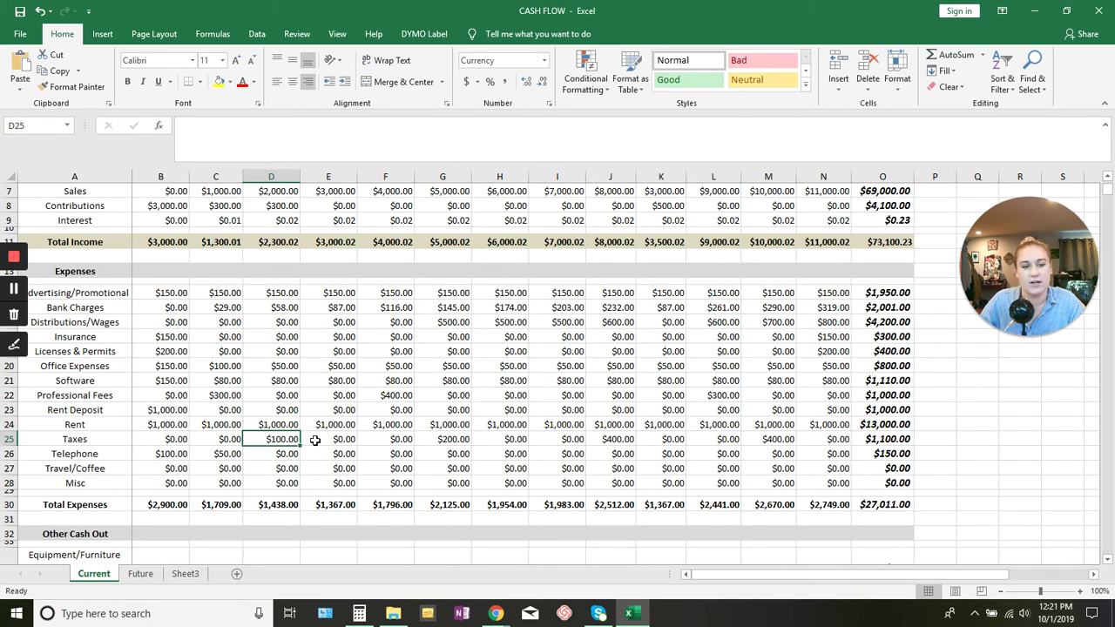
pyautogui.scroll(-1, 314, 441)
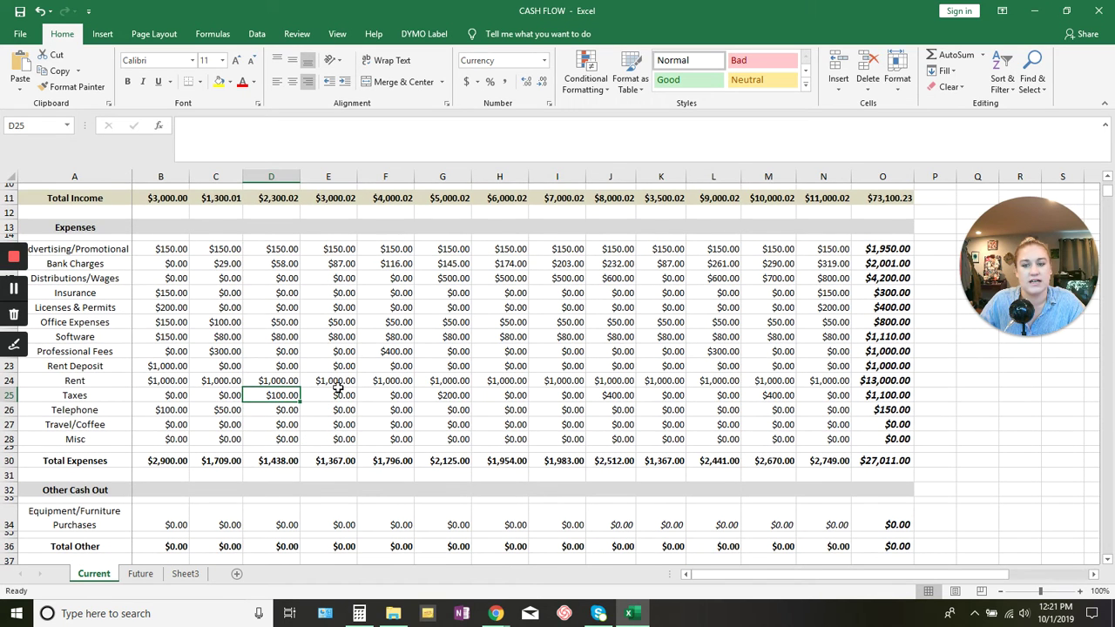
pyautogui.click(332, 397)
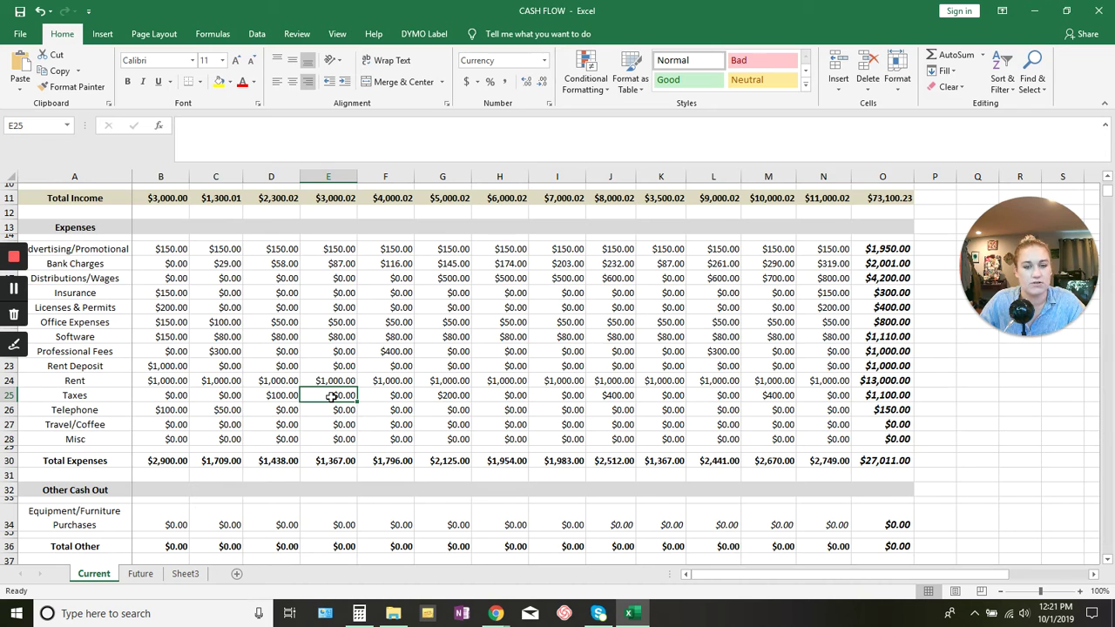
# Fill the Month 1 Telephone amount across through Month 12.
pyautogui.click(233, 409)
pyautogui.moveTo(246, 410); pyautogui.dragTo(820, 411)
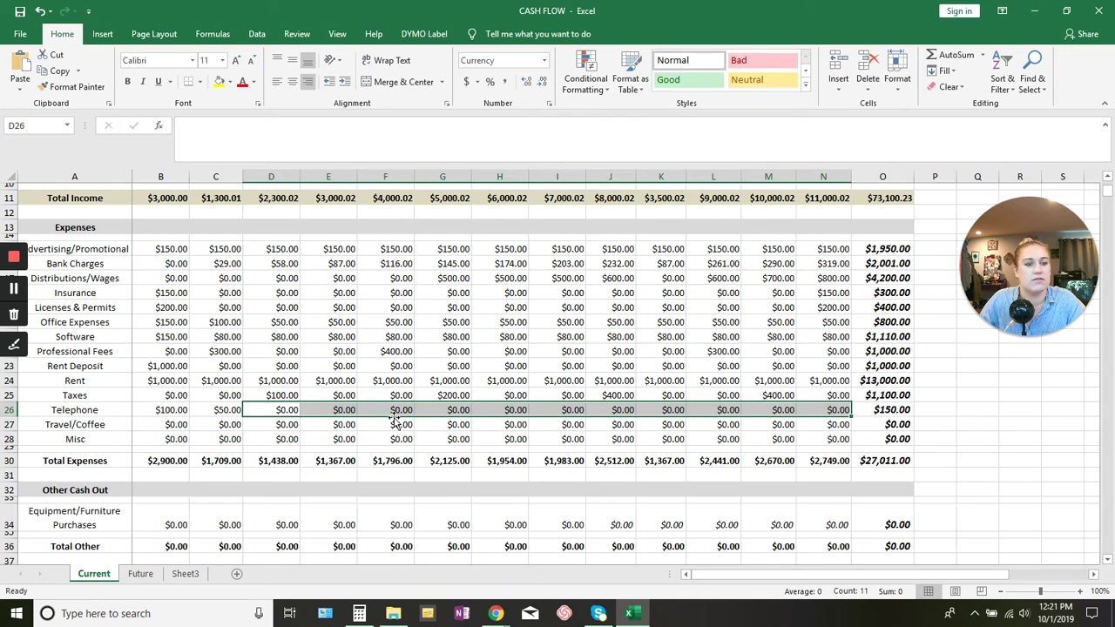
pyautogui.click(215, 409)
pyautogui.moveTo(243, 416); pyautogui.dragTo(841, 410)
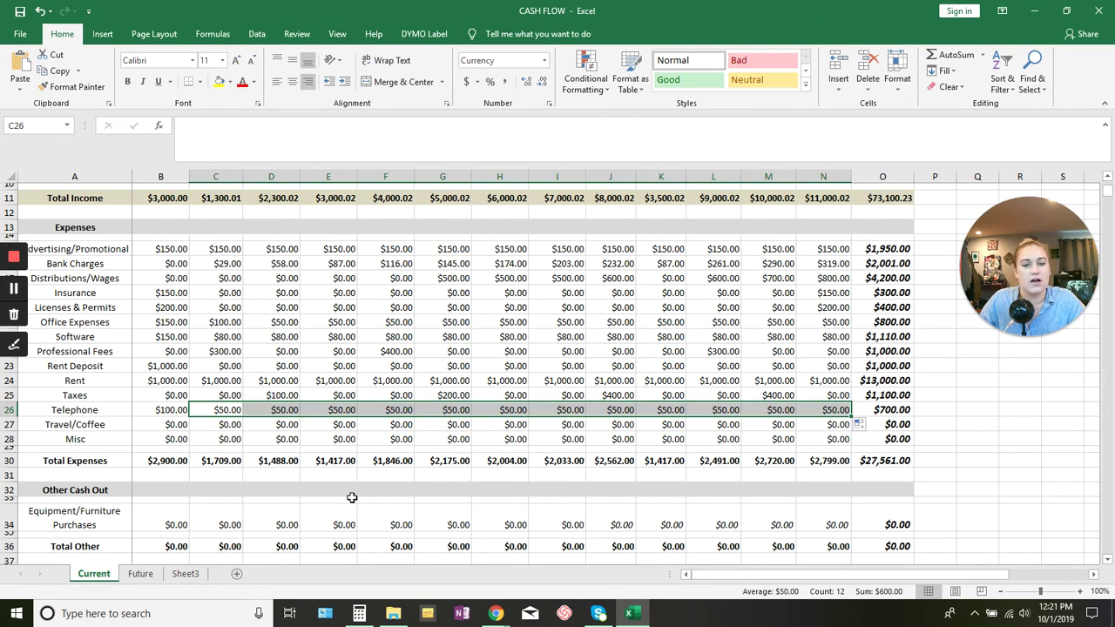
# Enter a Travel/Coffee expense of 10 for Month 2 and fill it through Month 12.
pyautogui.click(290, 426)
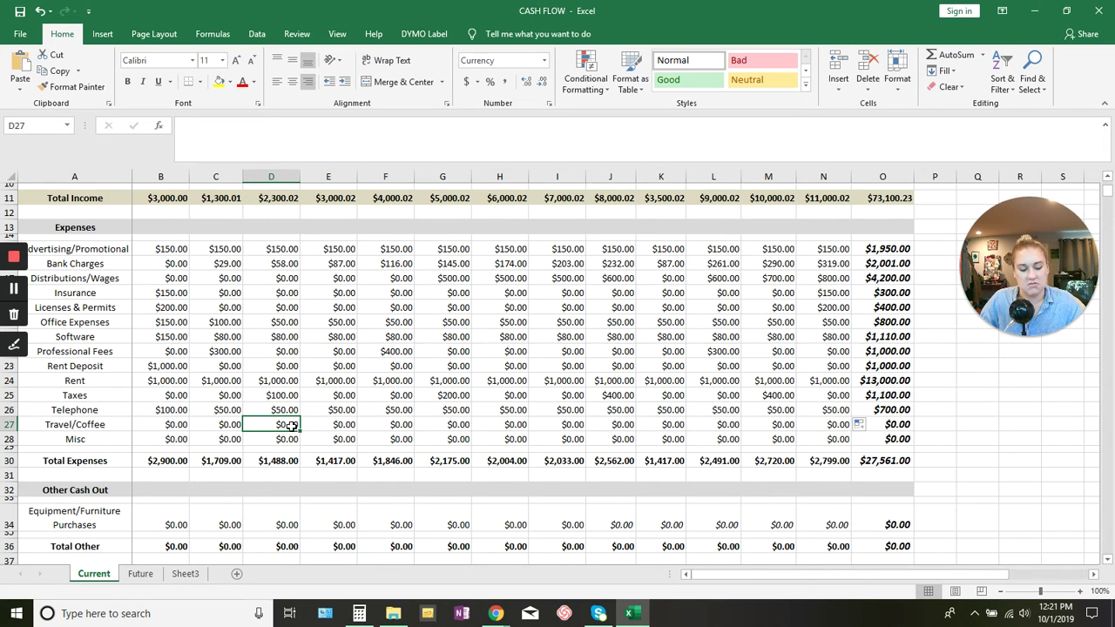
pyautogui.write('10')
pyautogui.press('Tab')
pyautogui.click(284, 425)
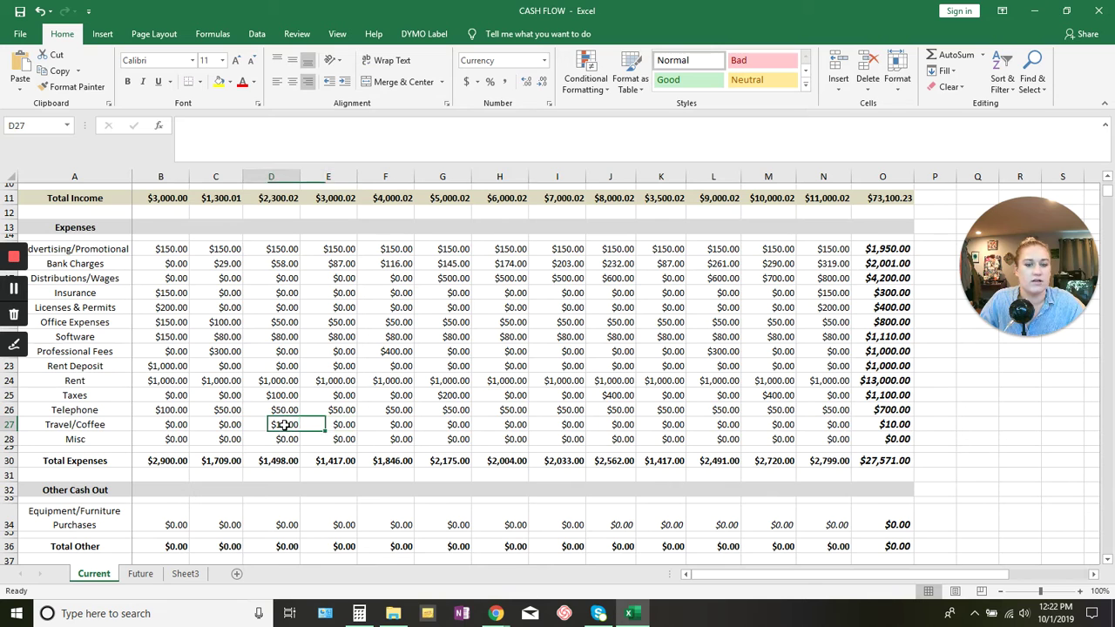
pyautogui.moveTo(300, 432); pyautogui.dragTo(828, 435)
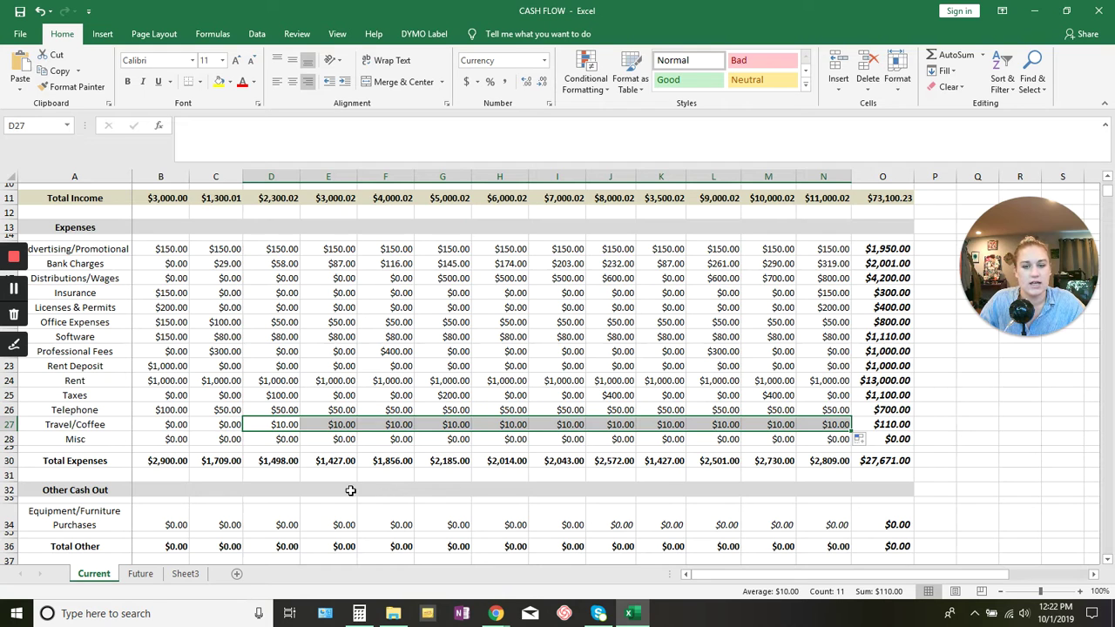
# Enter Misc expenses of 80 for Month 3, 100 for Month 6 and 150 for Month 10.
pyautogui.click(334, 438)
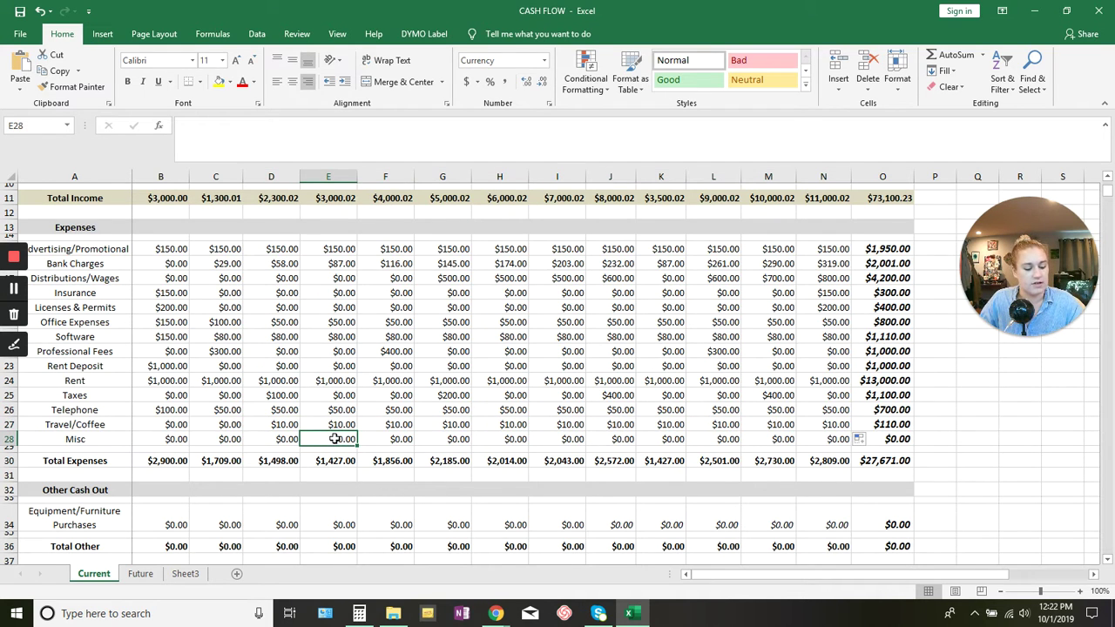
pyautogui.write('80')
pyautogui.press('Tab')
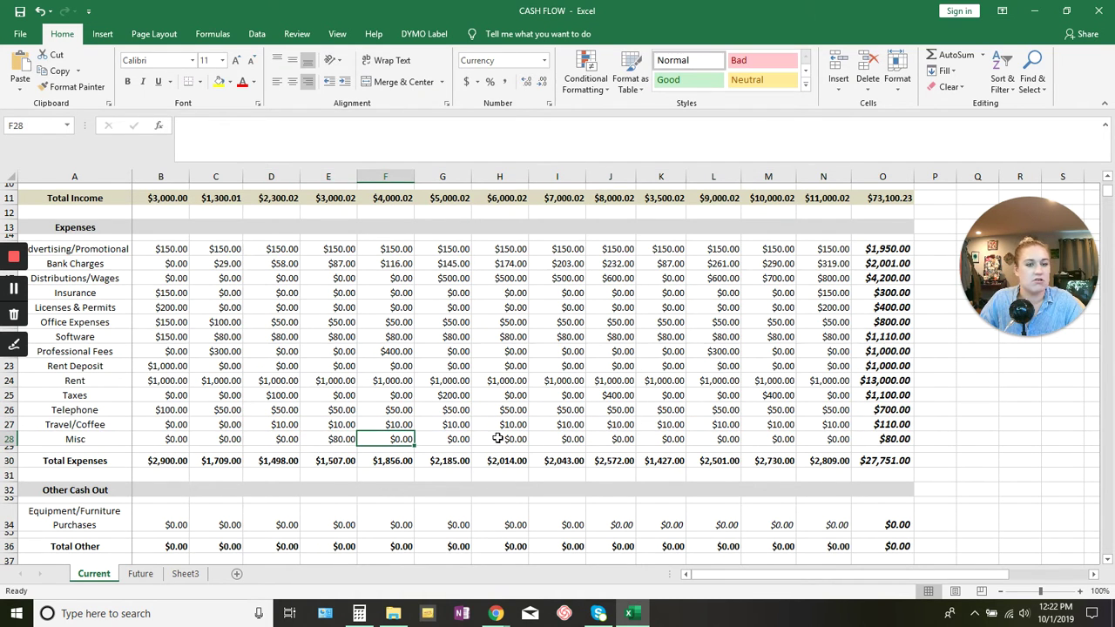
pyautogui.click(497, 438)
pyautogui.write('100')
pyautogui.press('Tab')
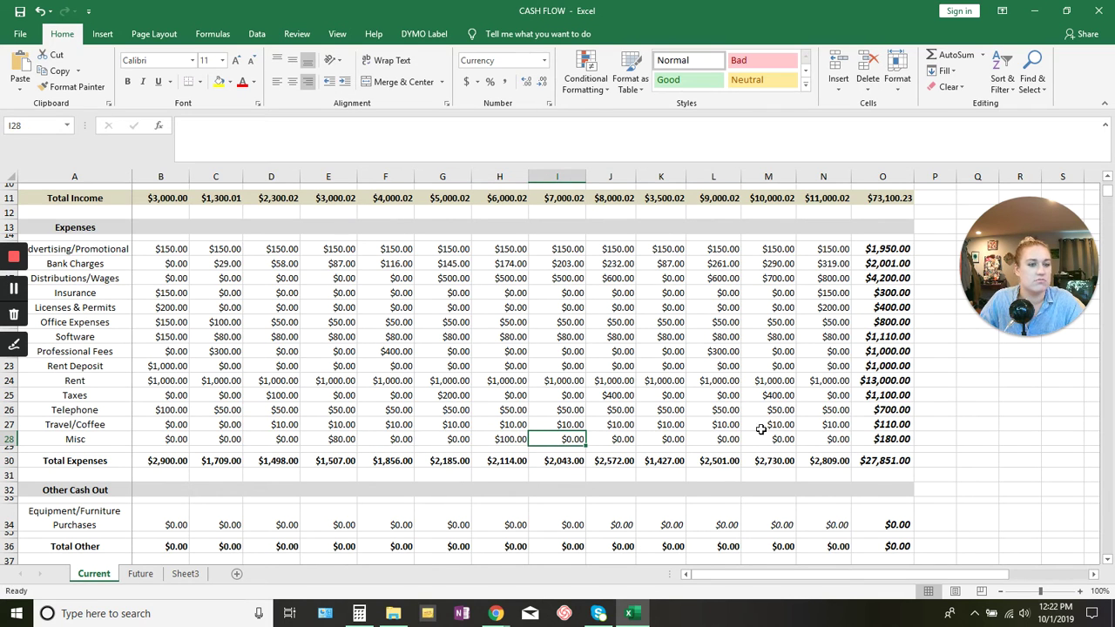
pyautogui.click(714, 438)
pyautogui.write('150')
pyautogui.press('Tab')
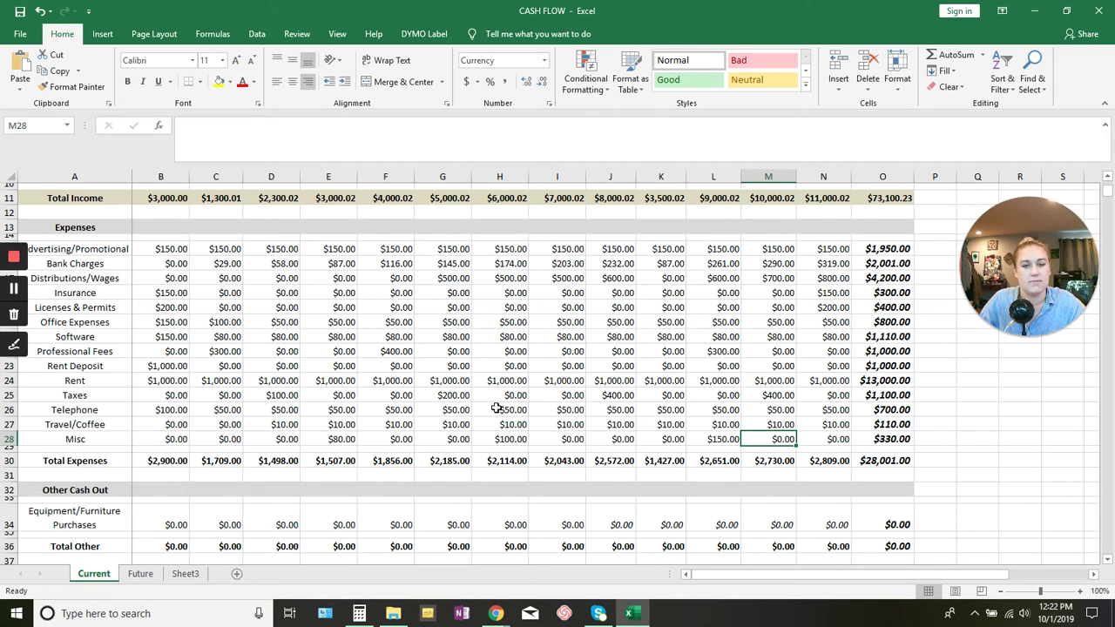
# Enter Equipment/Furniture Purchases of 200 for Month 5 and 500 for Month 9.
pyautogui.scroll(-3, 497, 408)
pyautogui.click(451, 400)
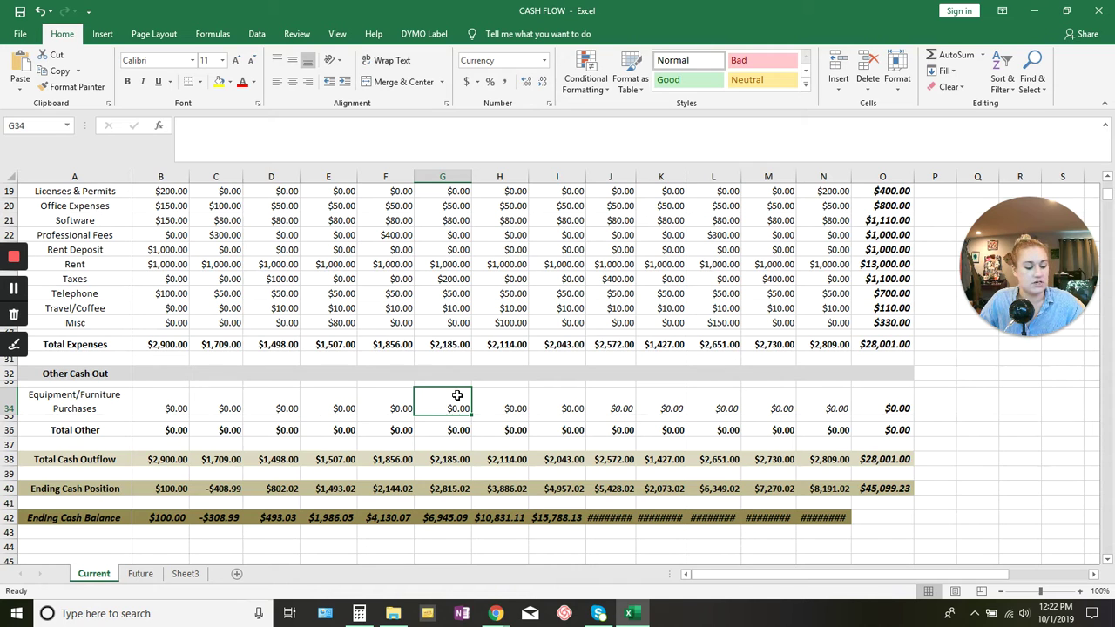
pyautogui.write('200')
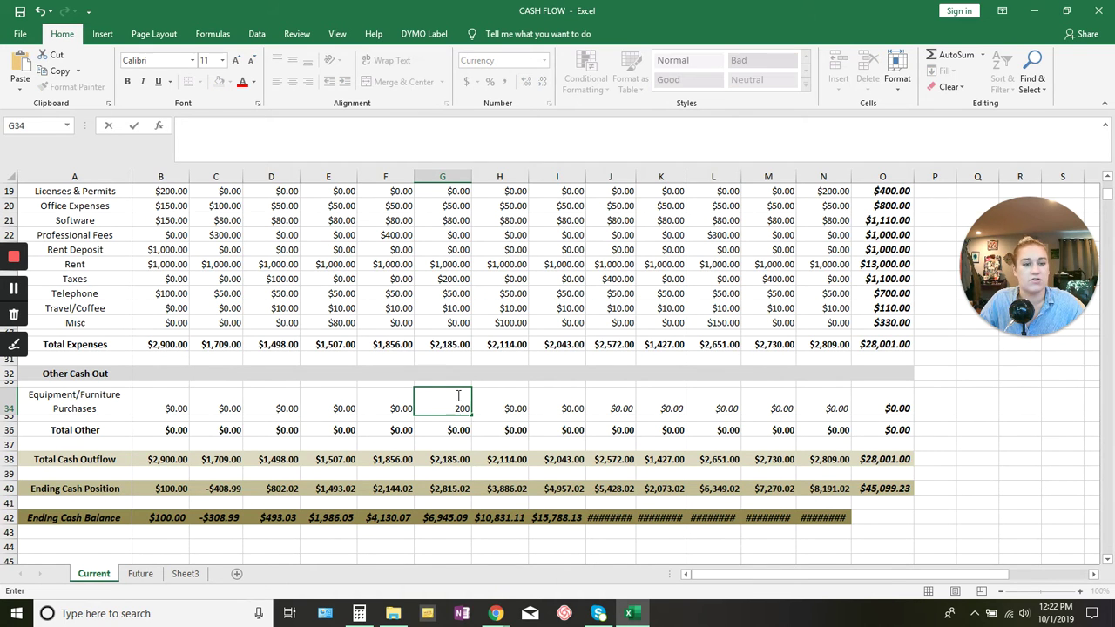
pyautogui.press('Tab')
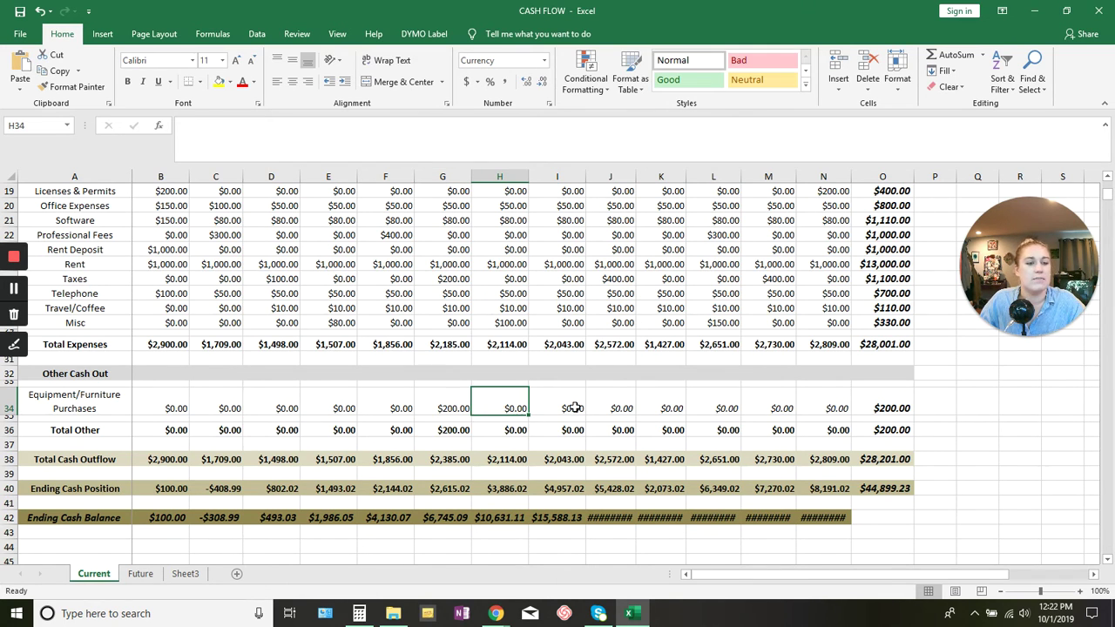
pyautogui.click(672, 406)
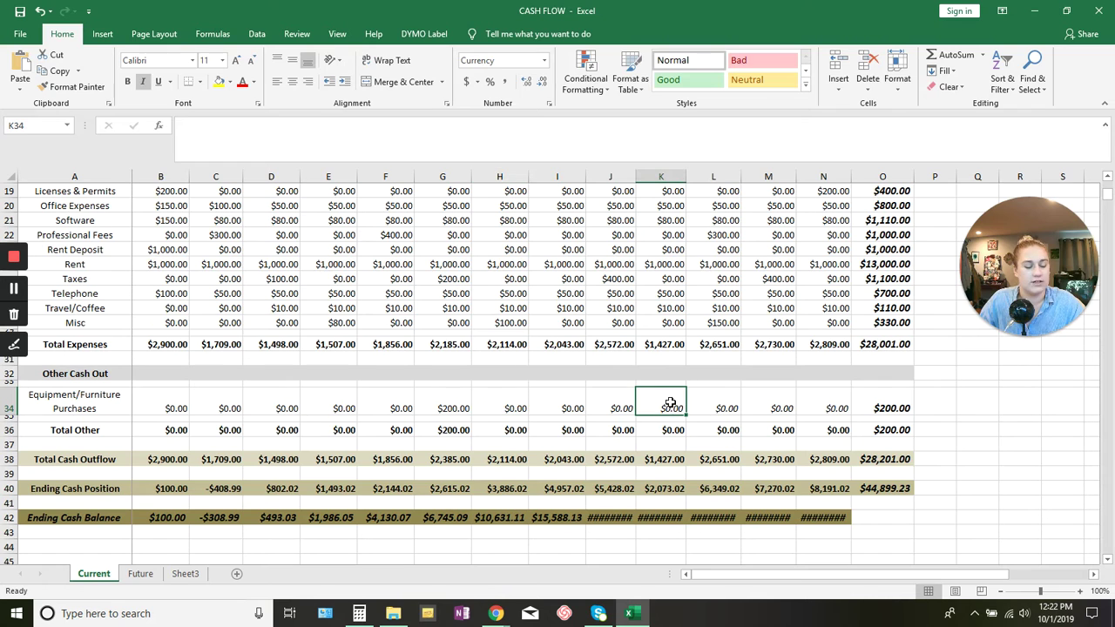
pyautogui.write('300')
pyautogui.press('Return')
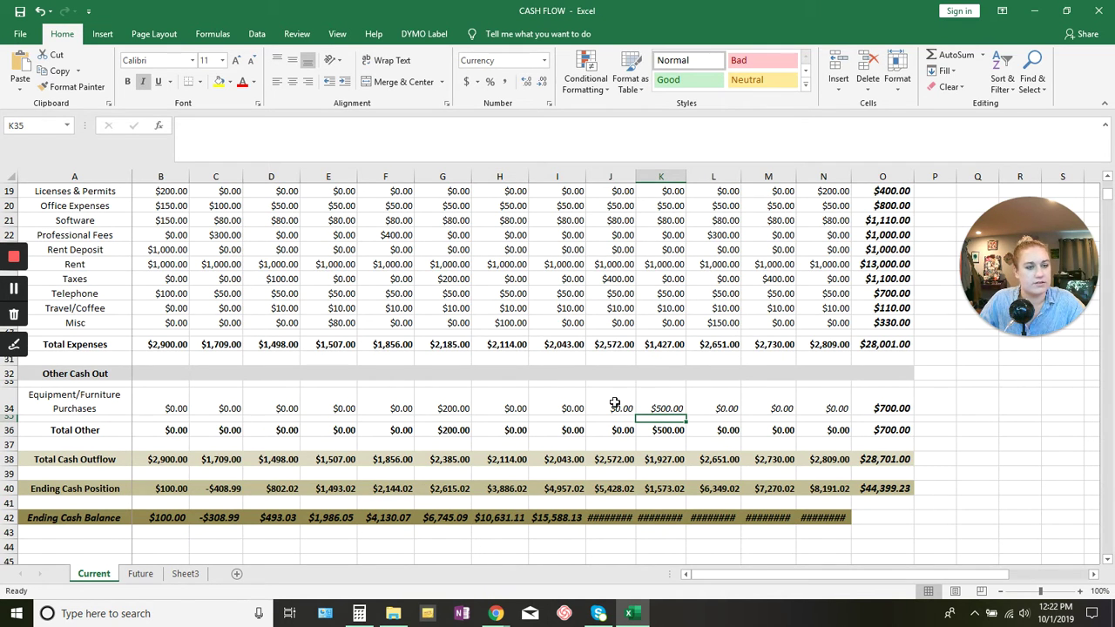
# Remove the italic formatting from the Equipment/Furniture Purchases amounts for Month 8 through Month 12.
pyautogui.moveTo(615, 405); pyautogui.dragTo(822, 400)
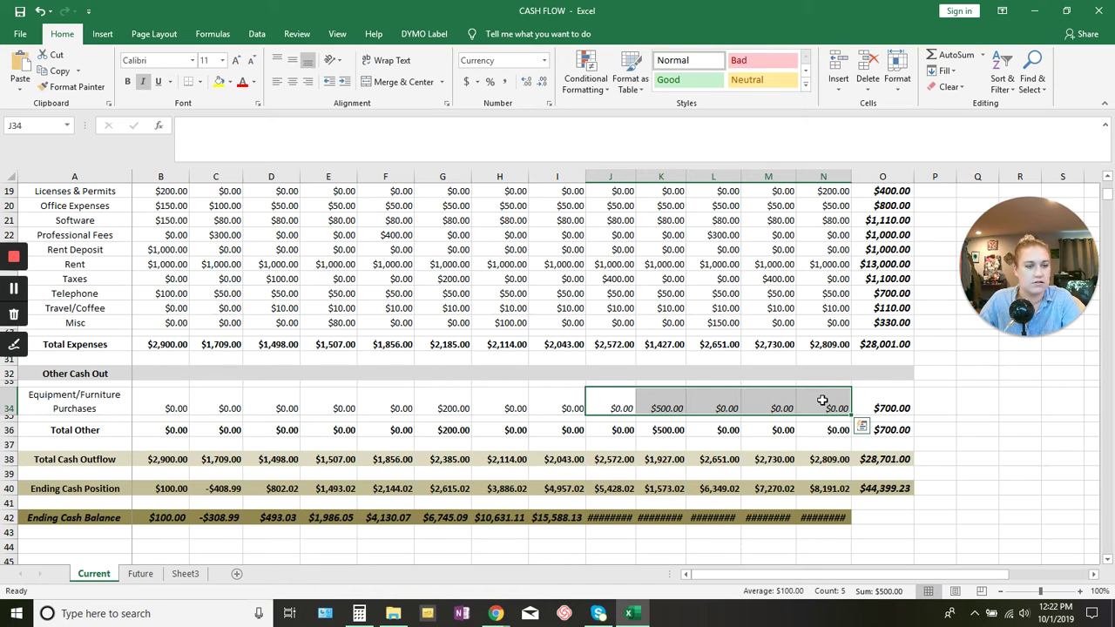
pyautogui.click(948, 417)
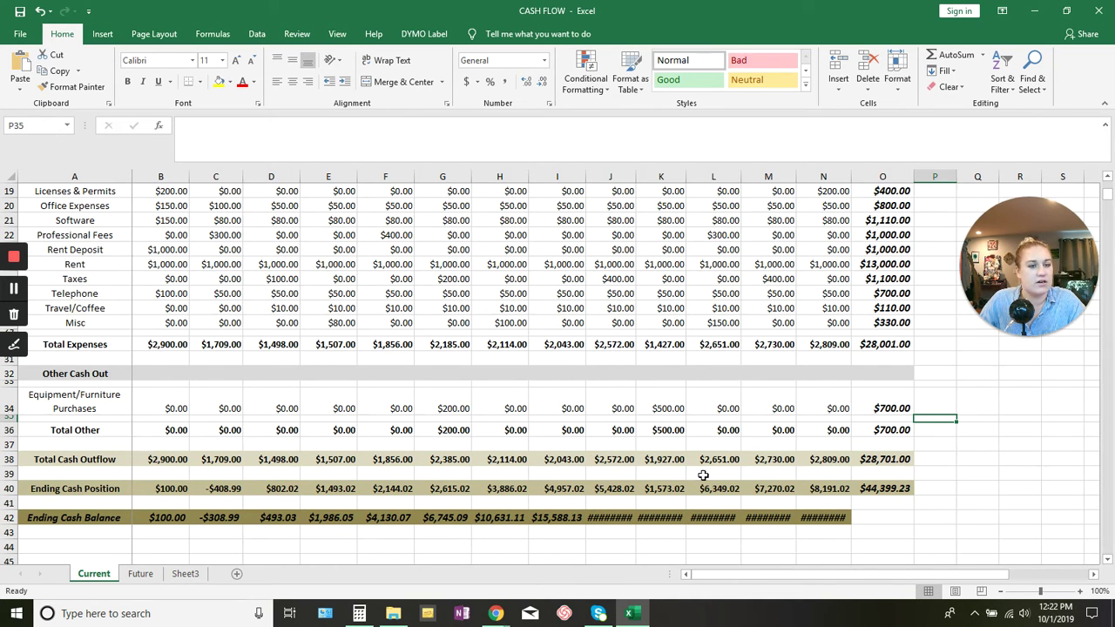
# Review the completed monthly figures, including the Ending Cash Position and Ending Cash Balance rows from Month 0 through Month 12.
pyautogui.scroll(2, 713, 473)
pyautogui.scroll(2, 713, 473)
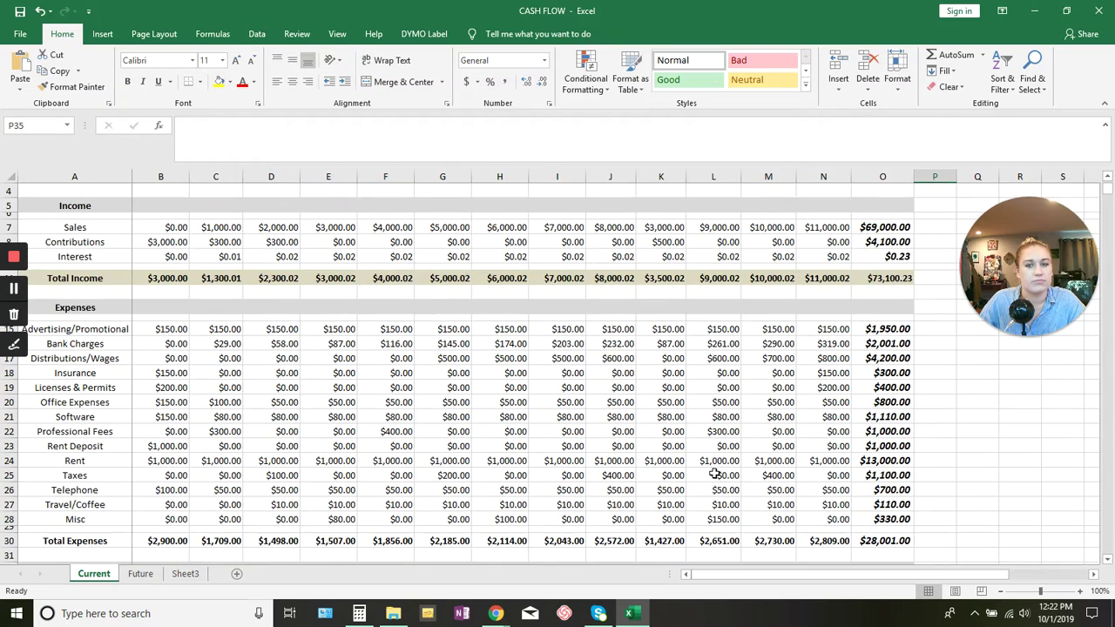
pyautogui.scroll(2, 707, 405)
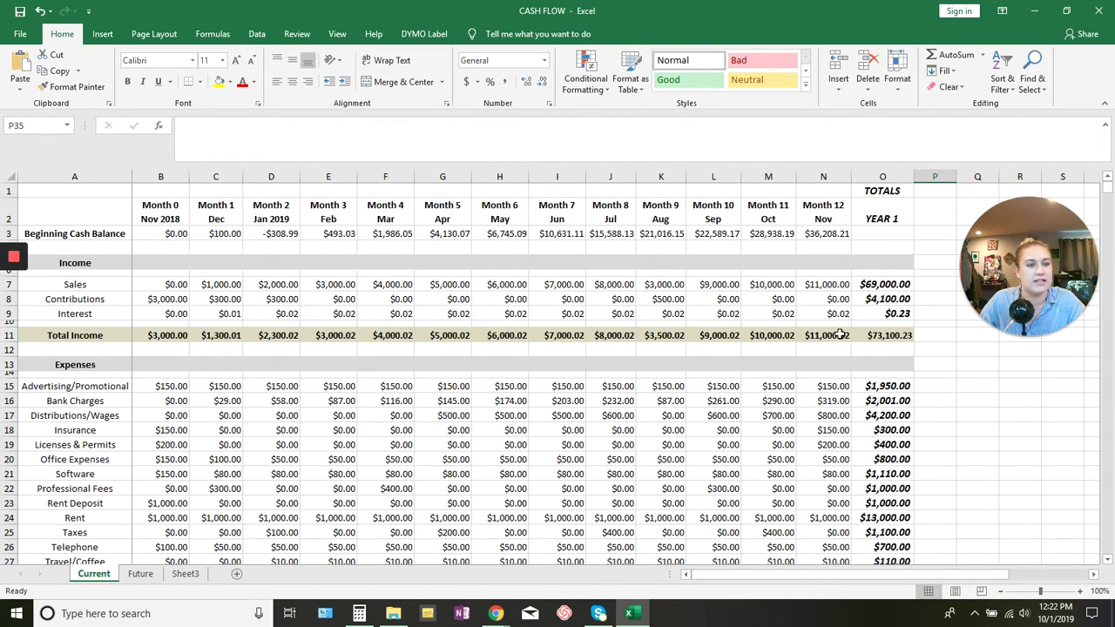
pyautogui.scroll(-5, 823, 348)
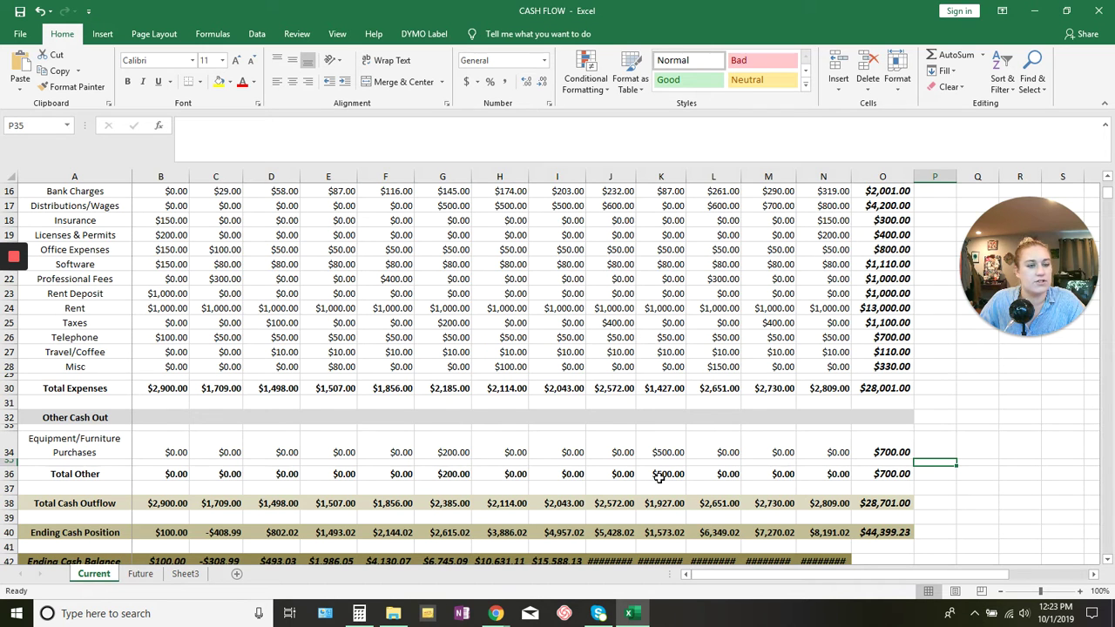
pyautogui.scroll(-2, 310, 480)
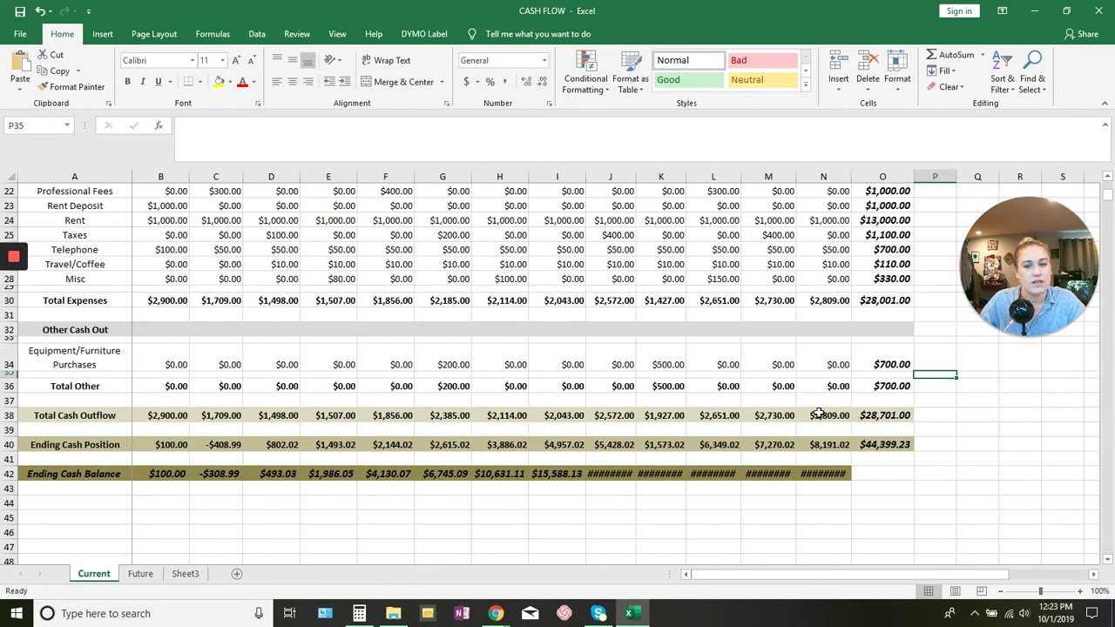
pyautogui.moveTo(171, 444); pyautogui.dragTo(840, 447)
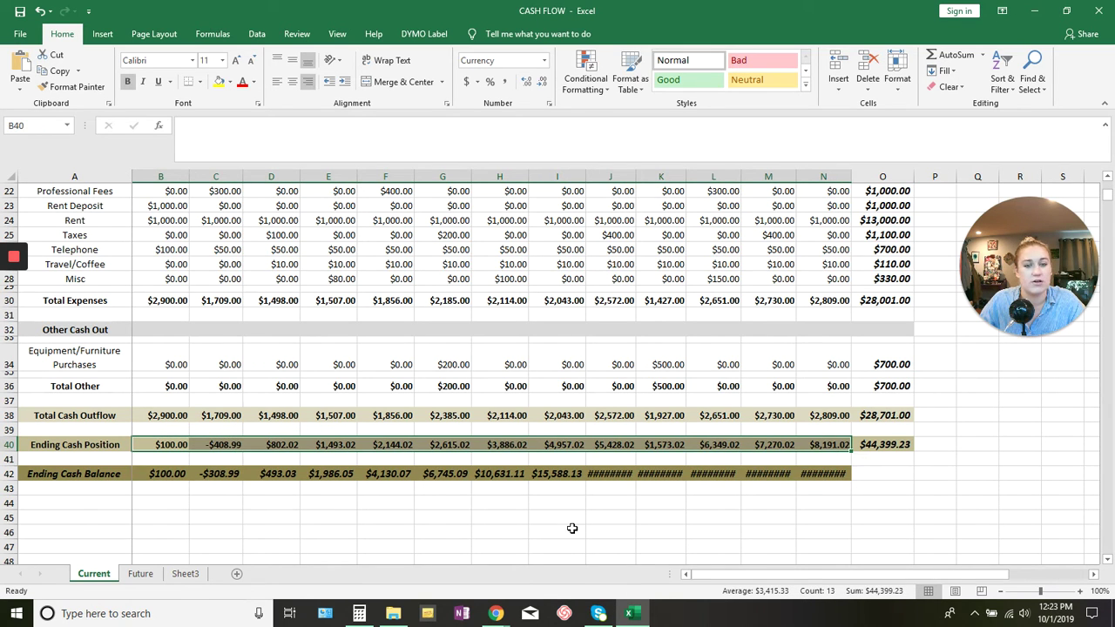
pyautogui.moveTo(172, 478); pyautogui.dragTo(836, 477)
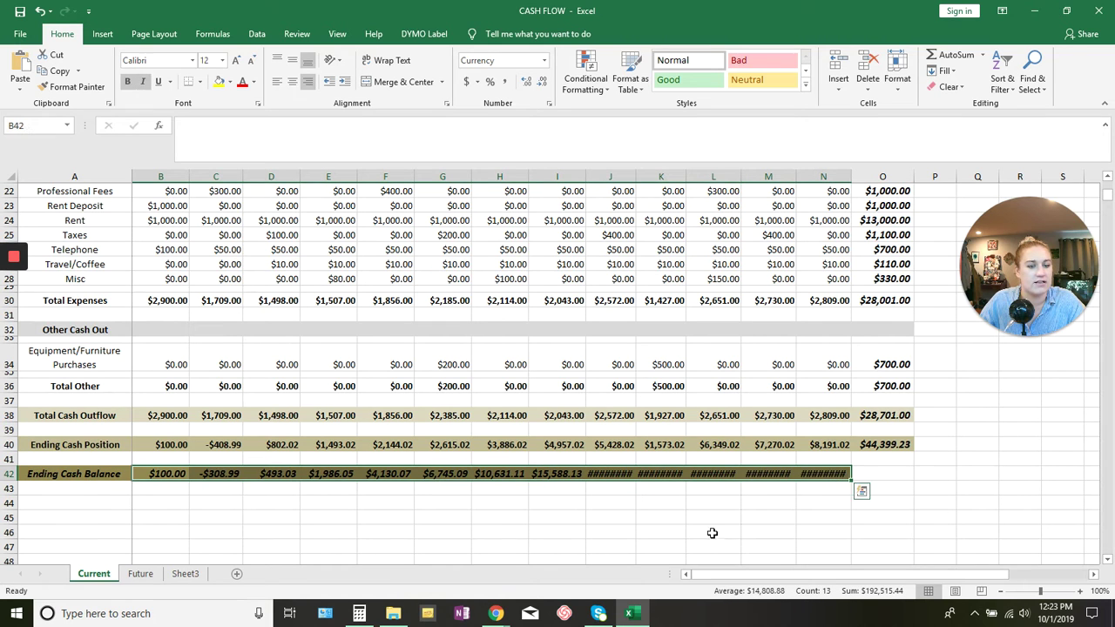
# Autofit the widths of columns J through N so the Month 8 to Month 12 Ending Cash Balances display in full.
pyautogui.click(612, 489)
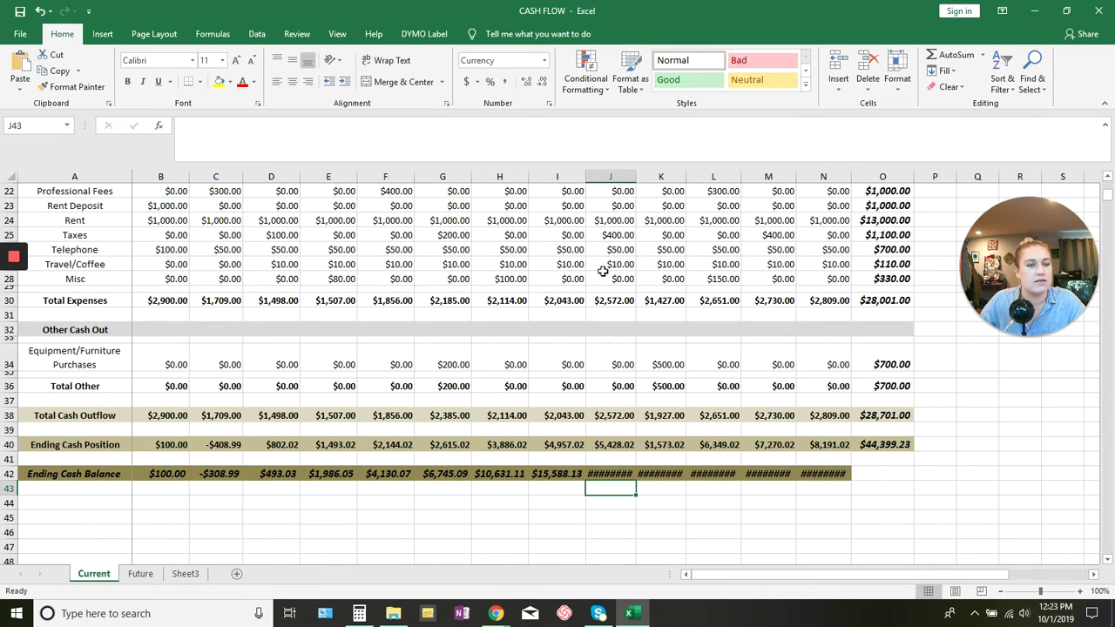
pyautogui.doubleClick(633, 179)
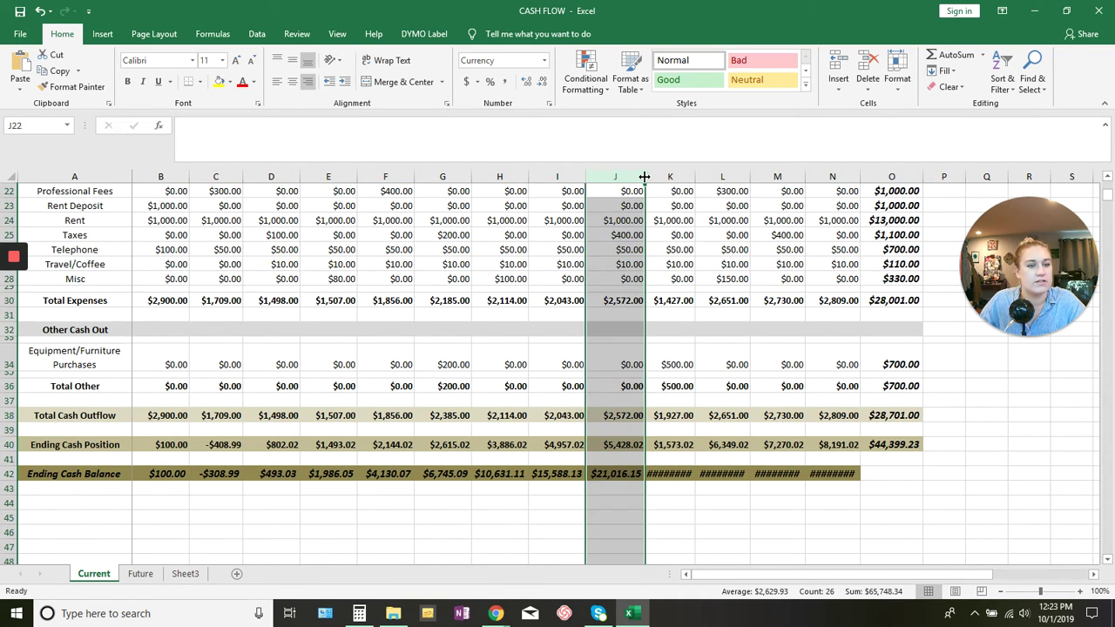
pyautogui.doubleClick(694, 178)
pyautogui.doubleClick(759, 179)
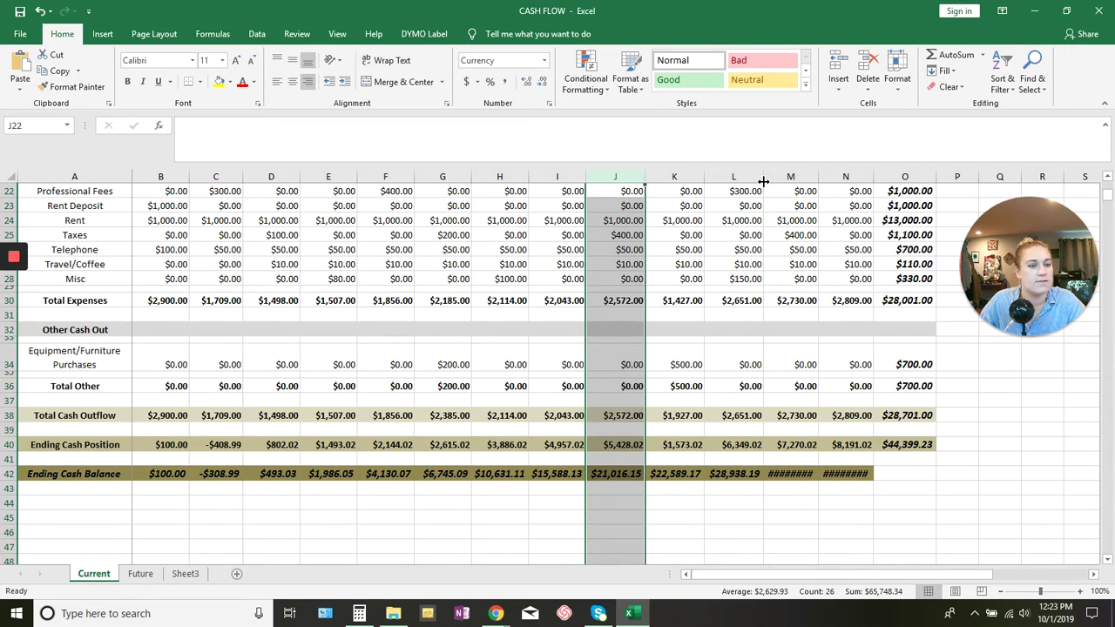
pyautogui.doubleClick(818, 179)
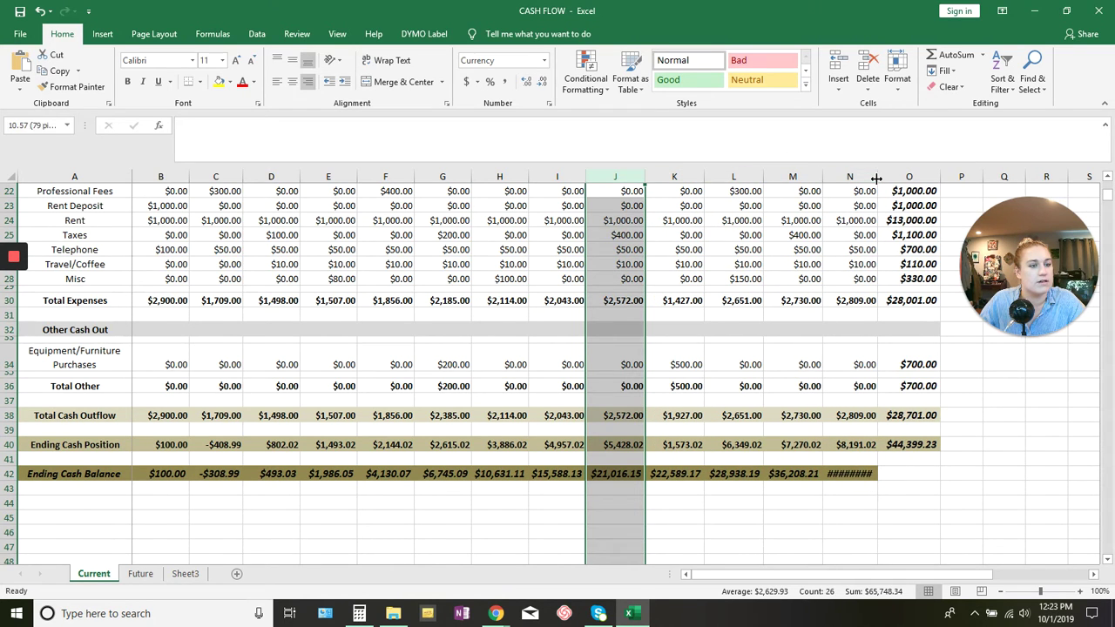
pyautogui.doubleClick(876, 178)
pyautogui.click(724, 519)
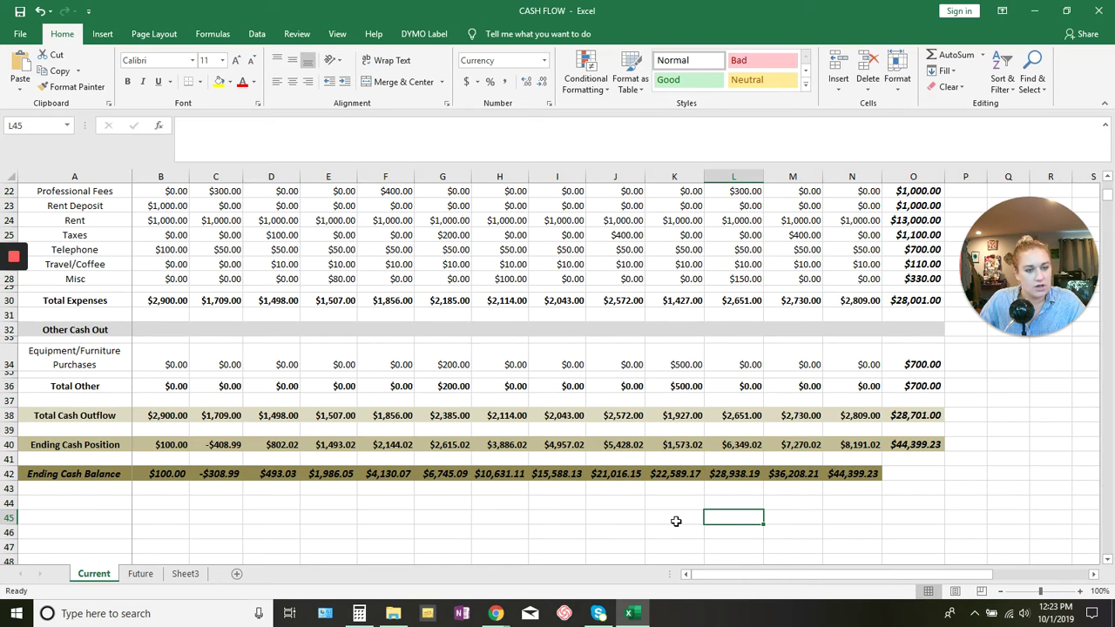
# Compare the Month 12 Ending Cash Balance with the Month 0 Beginning Cash Balance.
pyautogui.click(840, 473)
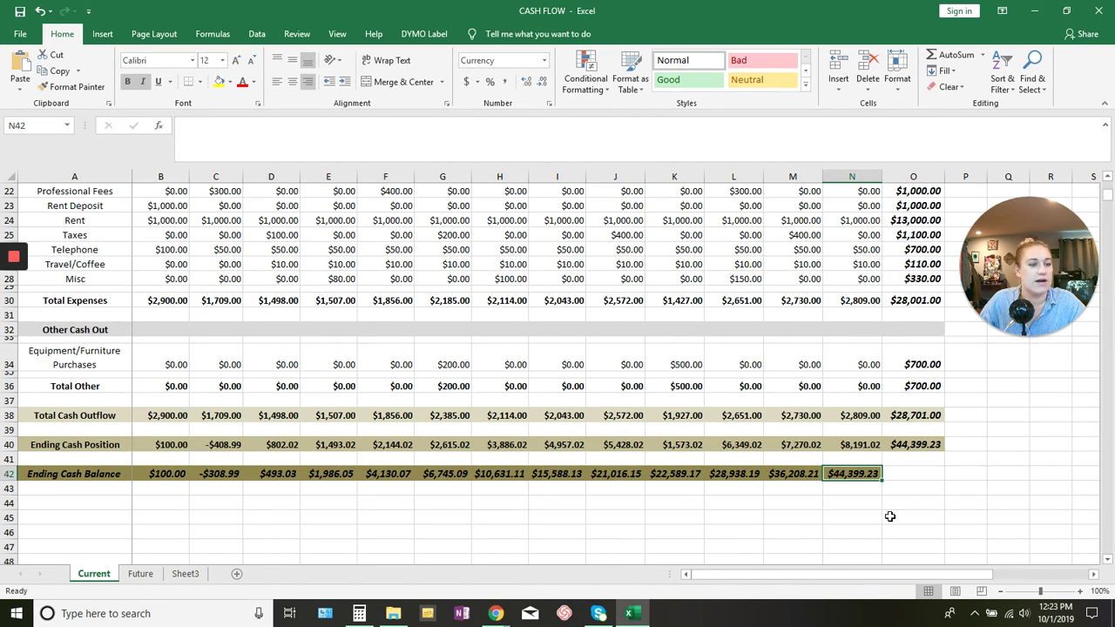
pyautogui.scroll(4, 897, 510)
pyautogui.scroll(3, 897, 507)
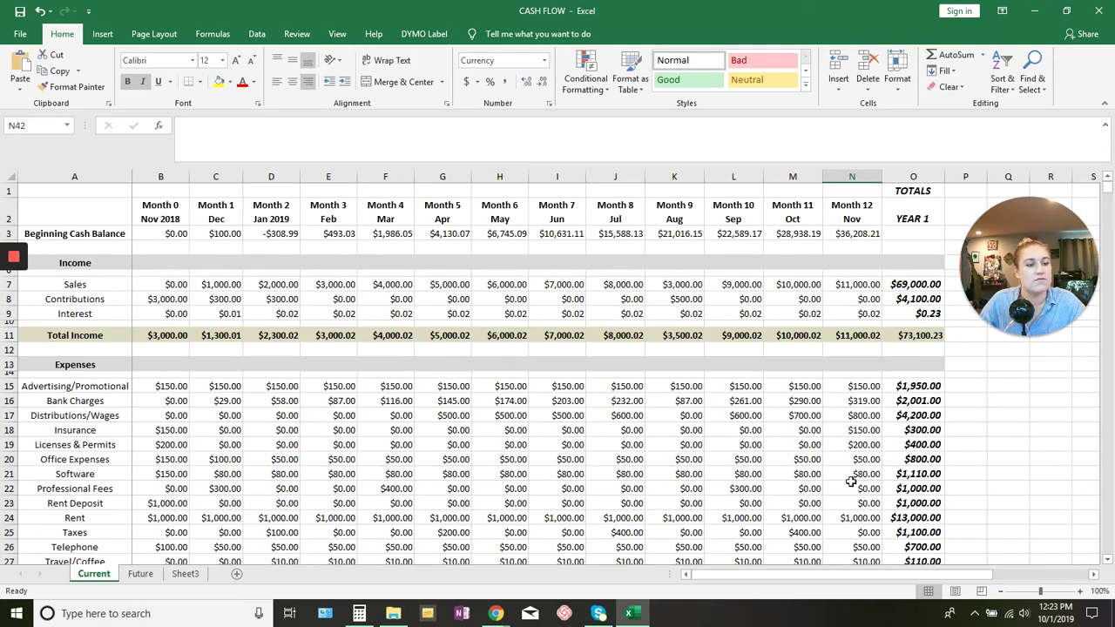
pyautogui.scroll(-6, 854, 482)
pyautogui.scroll(-1, 862, 488)
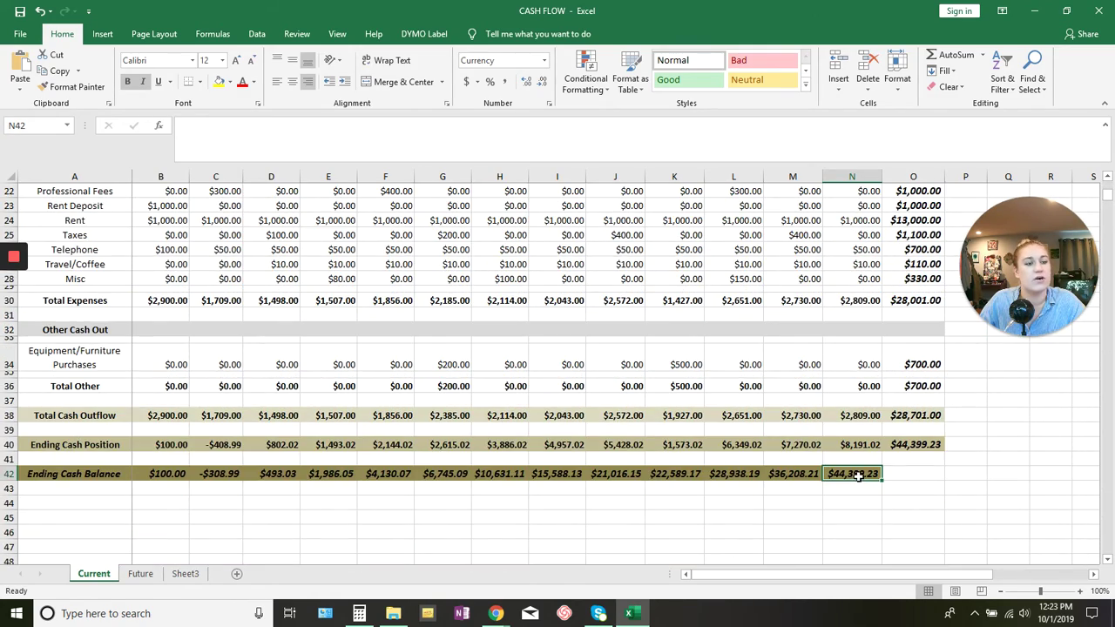
pyautogui.scroll(7, 196, 261)
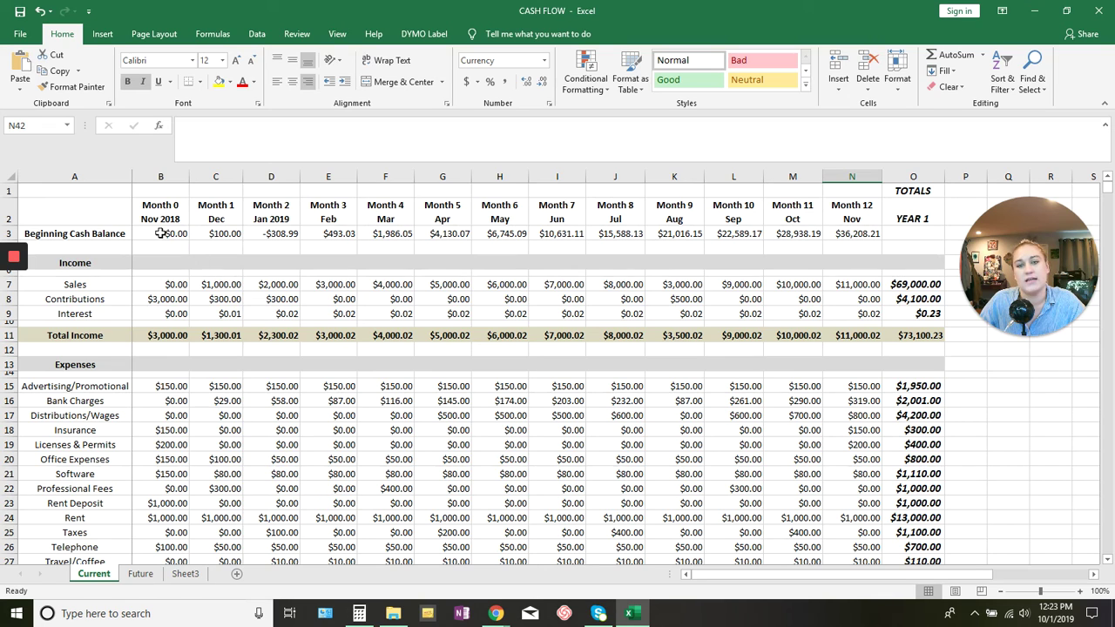
pyautogui.click(162, 237)
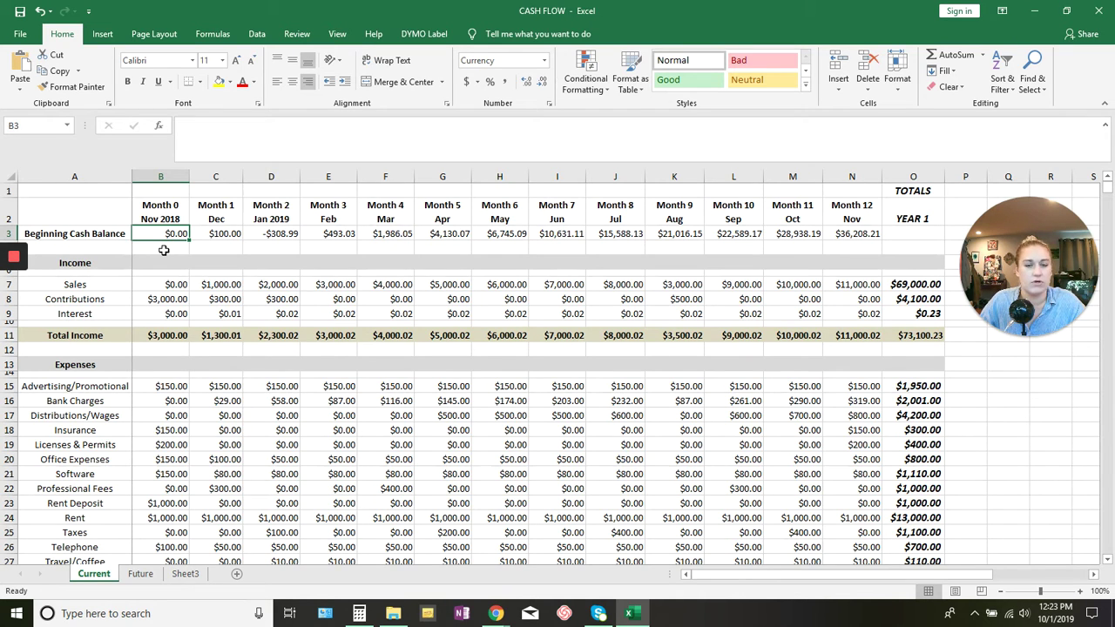
pyautogui.click(424, 250)
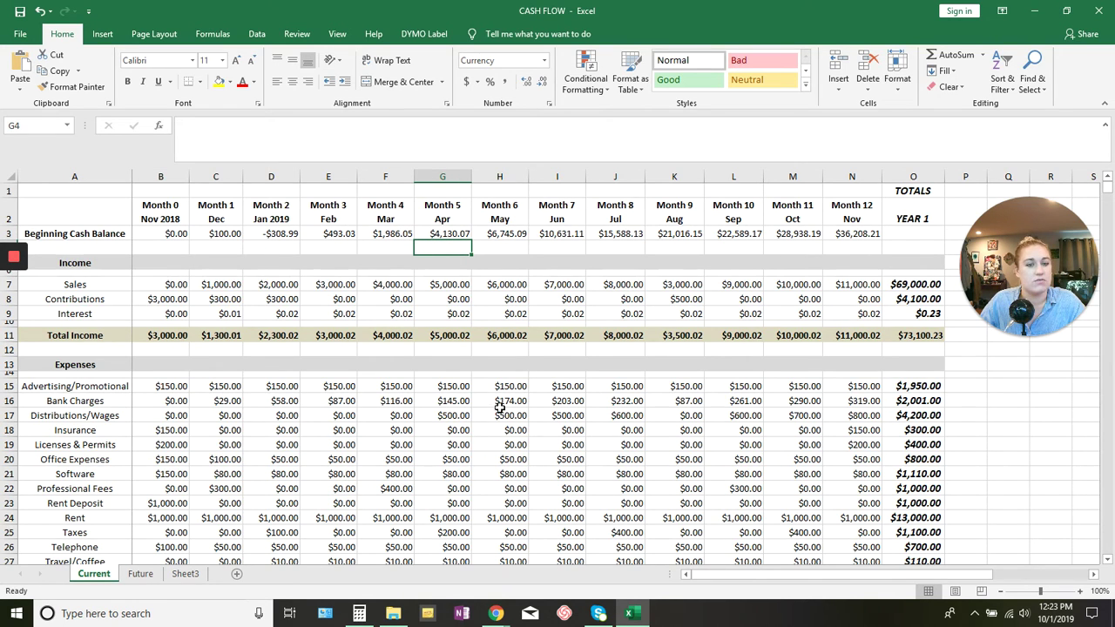
# Examine the monthly expense rows, including the Month 3 Software, Office Expenses and Travel/Coffee amounts.
pyautogui.scroll(-2, 458, 394)
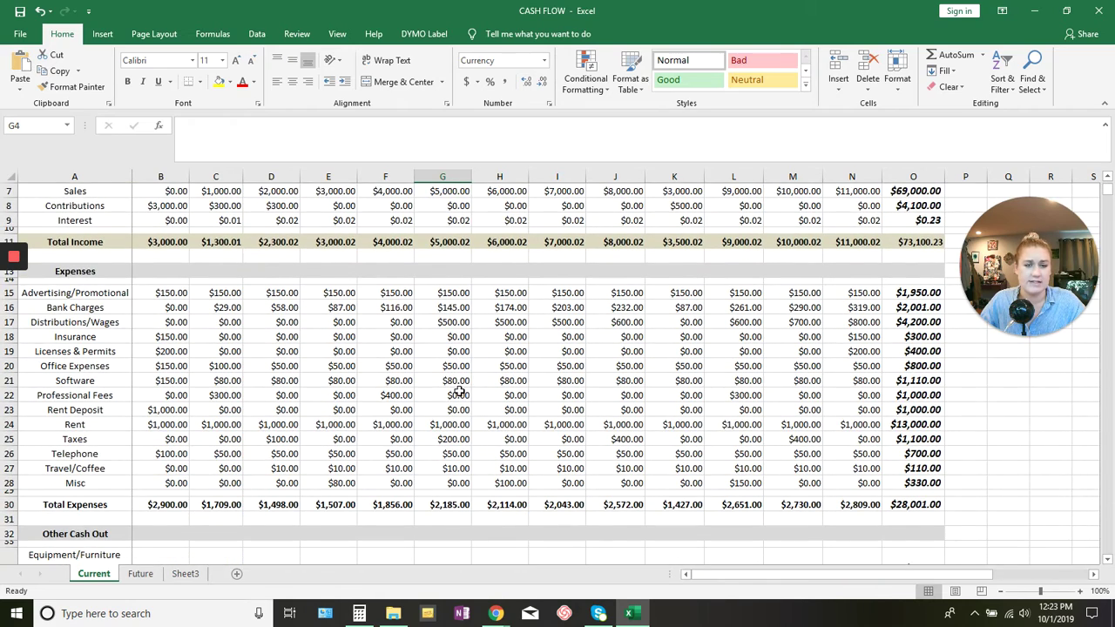
pyautogui.scroll(-1, 459, 393)
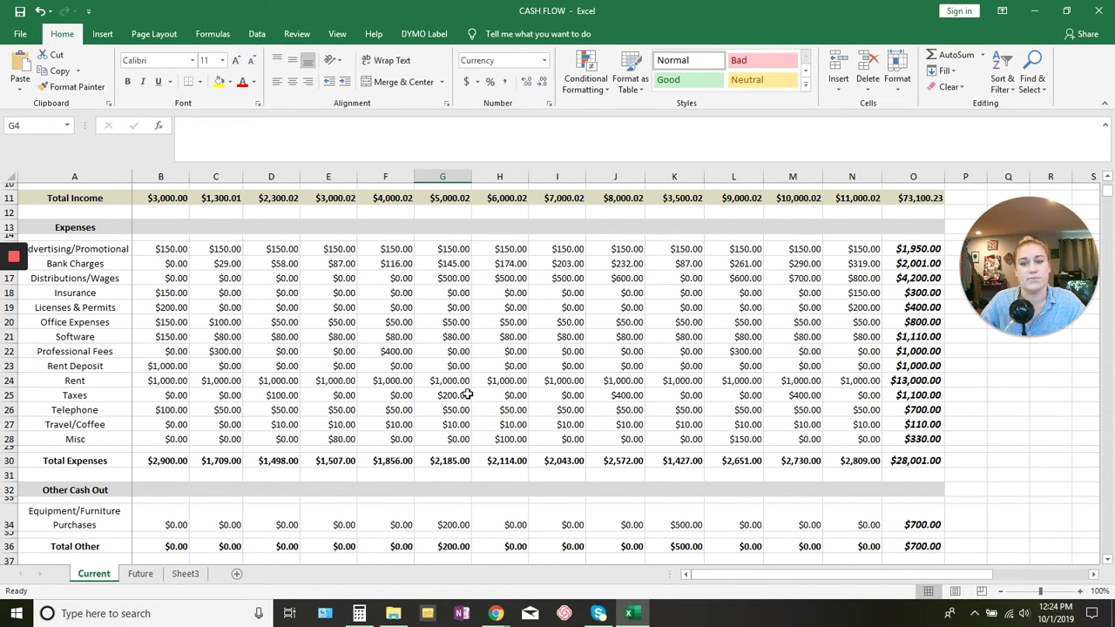
pyautogui.scroll(3, 468, 395)
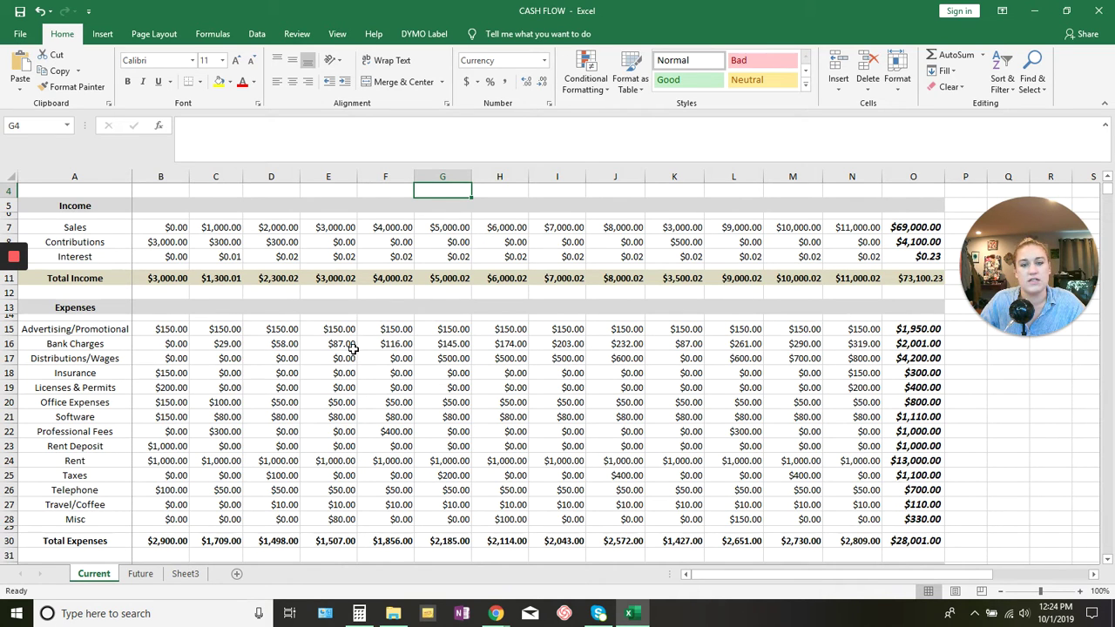
pyautogui.click(350, 416)
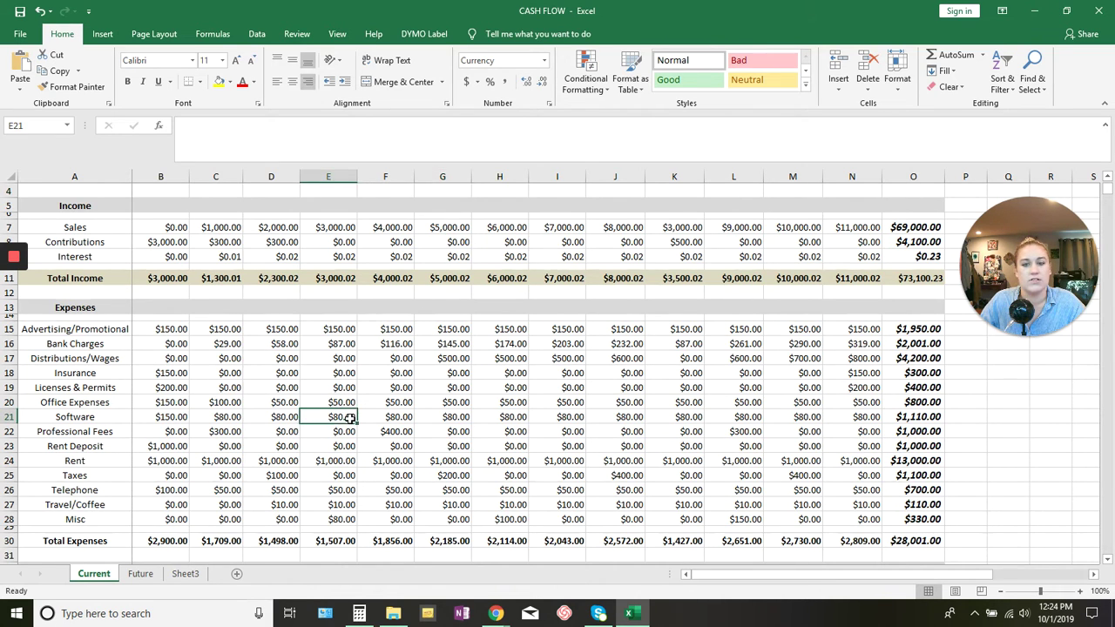
pyautogui.click(349, 402)
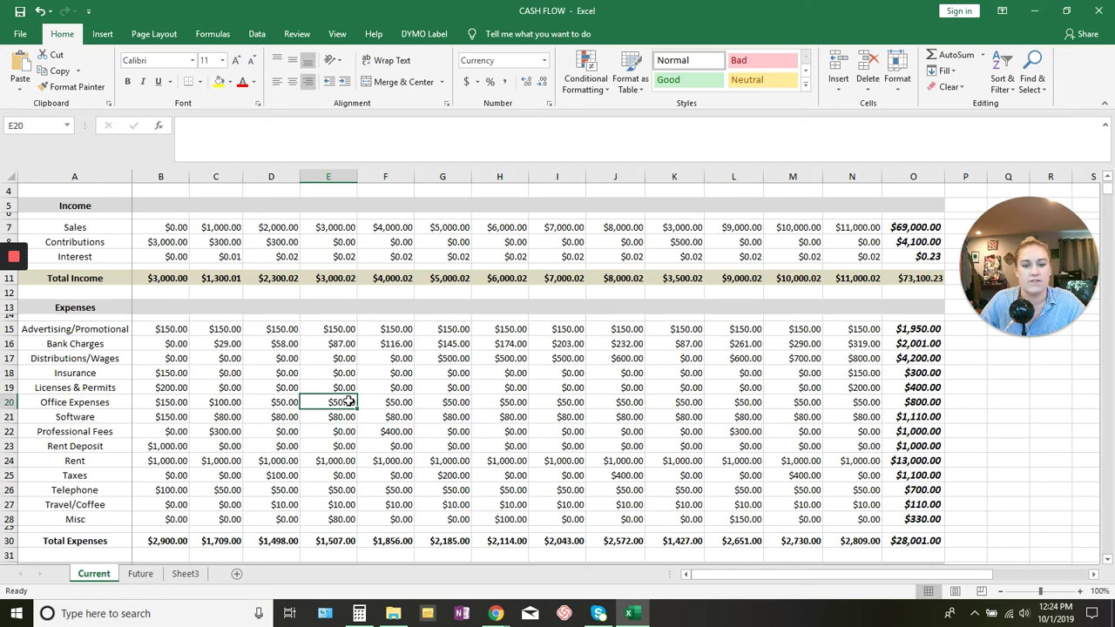
pyautogui.click(344, 504)
pyautogui.scroll(1, 410, 444)
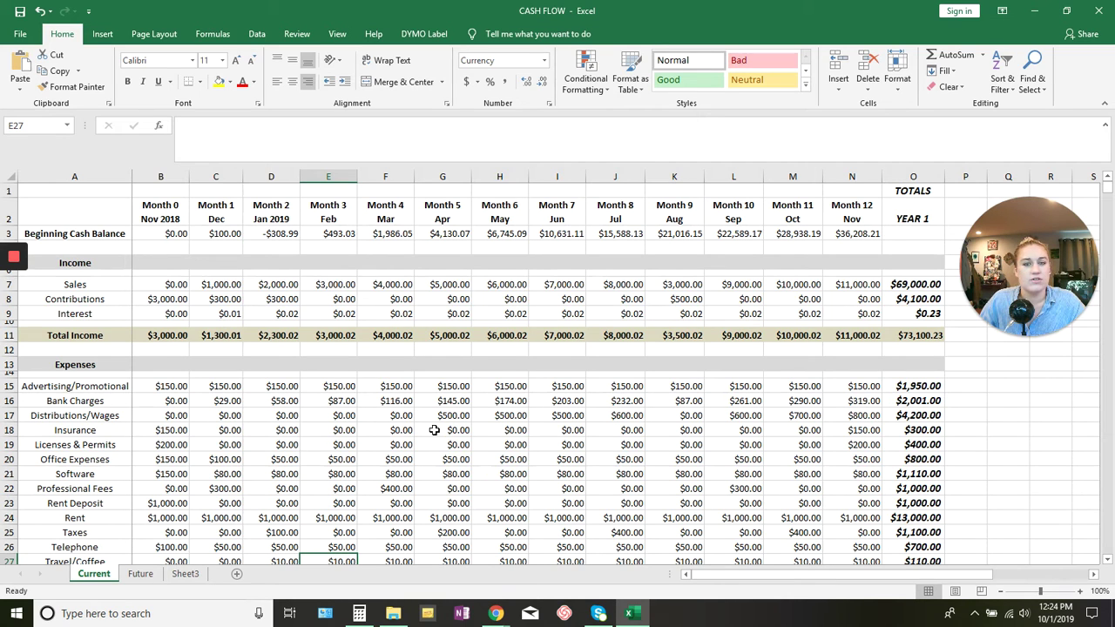
pyautogui.scroll(-3, 493, 363)
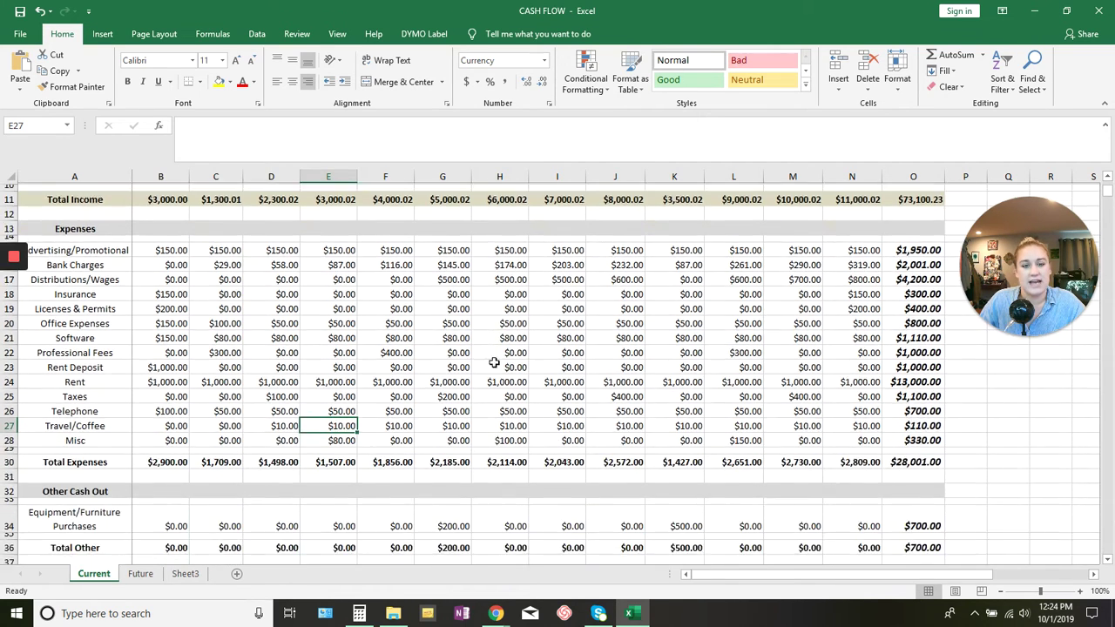
pyautogui.scroll(-4, 493, 364)
pyautogui.scroll(7, 510, 361)
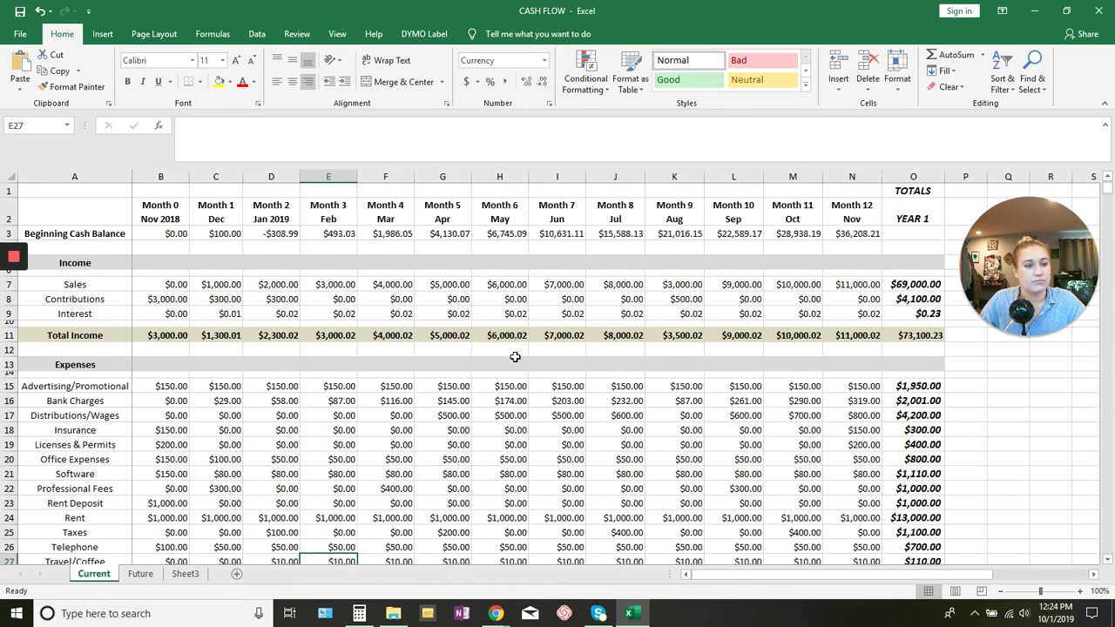
pyautogui.click(981, 386)
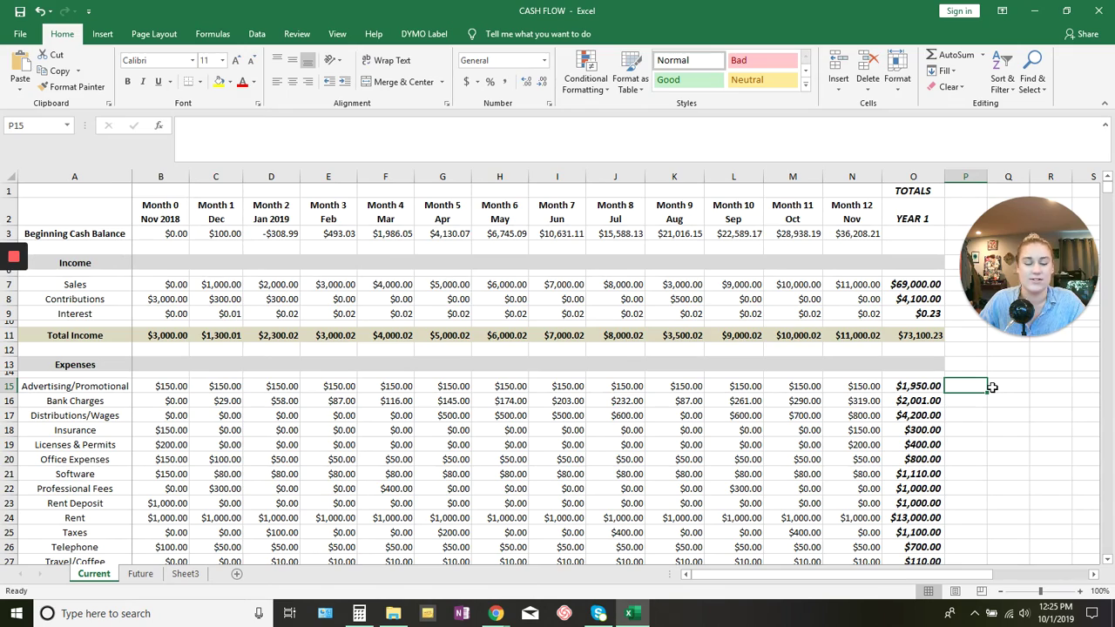
pyautogui.scroll(-3, 968, 394)
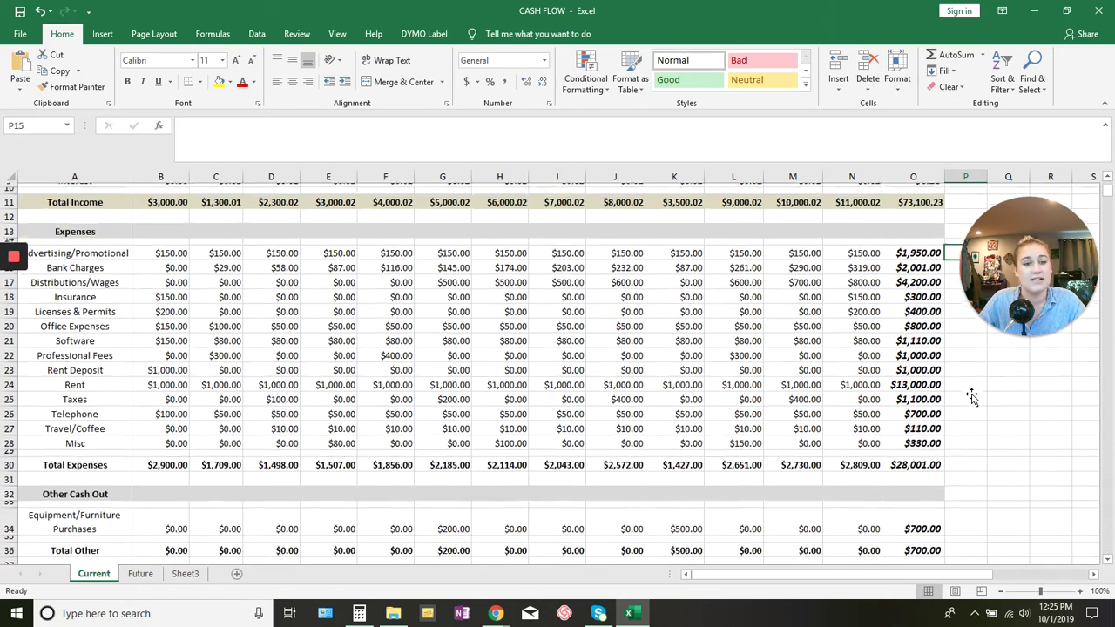
pyautogui.scroll(-3, 970, 399)
pyautogui.scroll(6, 972, 398)
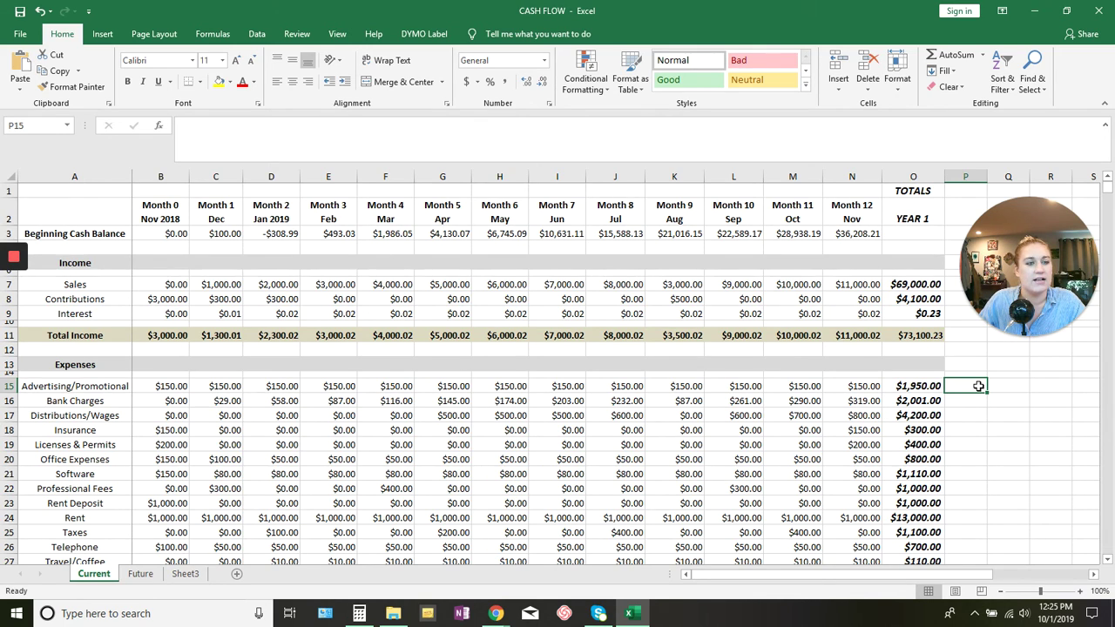
pyautogui.scroll(-7, 978, 386)
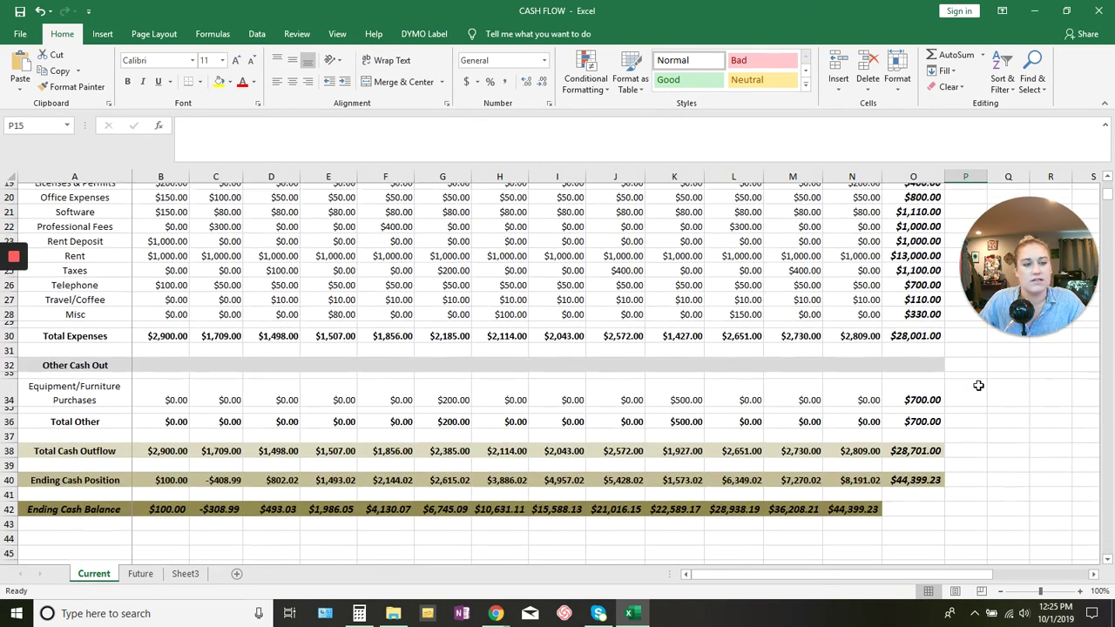
pyautogui.scroll(7, 978, 385)
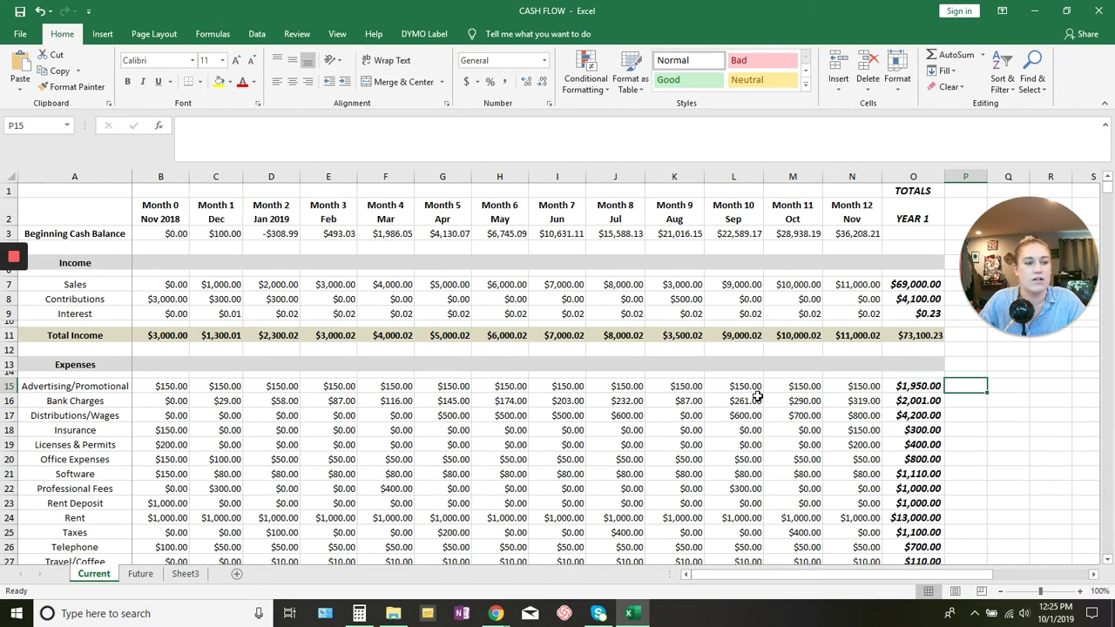
pyautogui.scroll(-2, 982, 424)
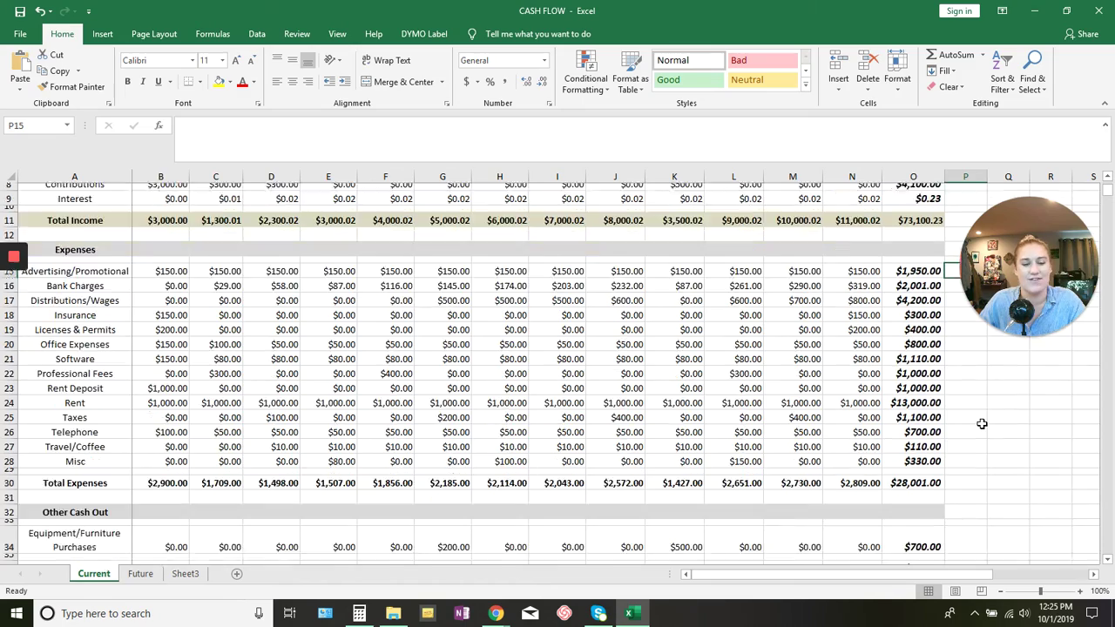
pyautogui.scroll(-5, 982, 424)
pyautogui.scroll(7, 982, 425)
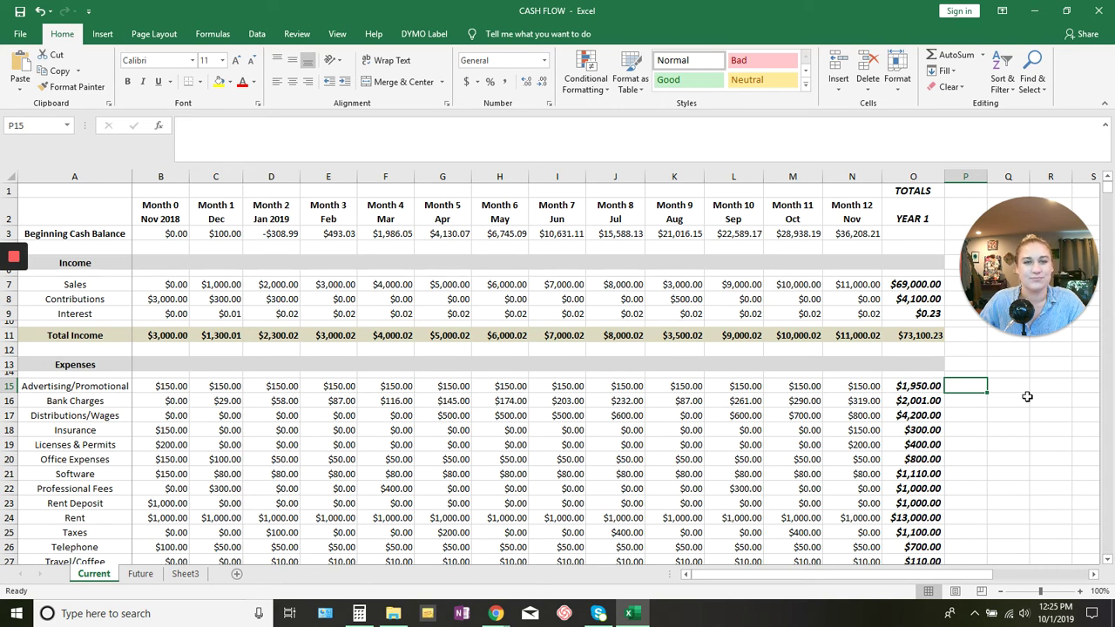
pyautogui.scroll(-1, 991, 386)
pyautogui.scroll(1, 991, 387)
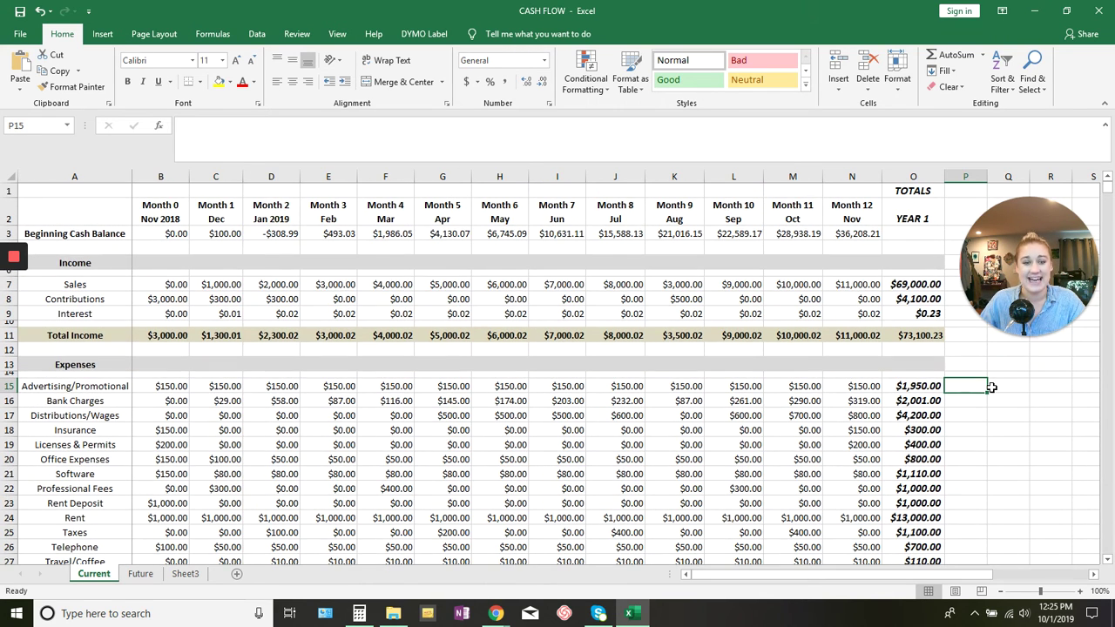